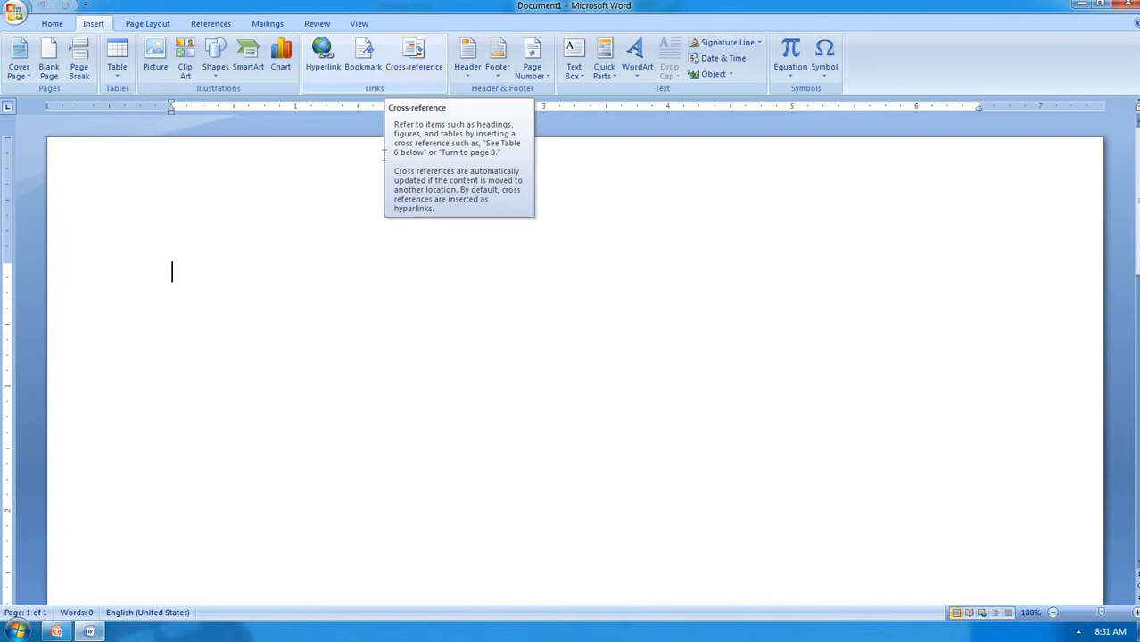
Type 'Click here to open the file.' into the blank document, correcting typos as you go
type("clc")
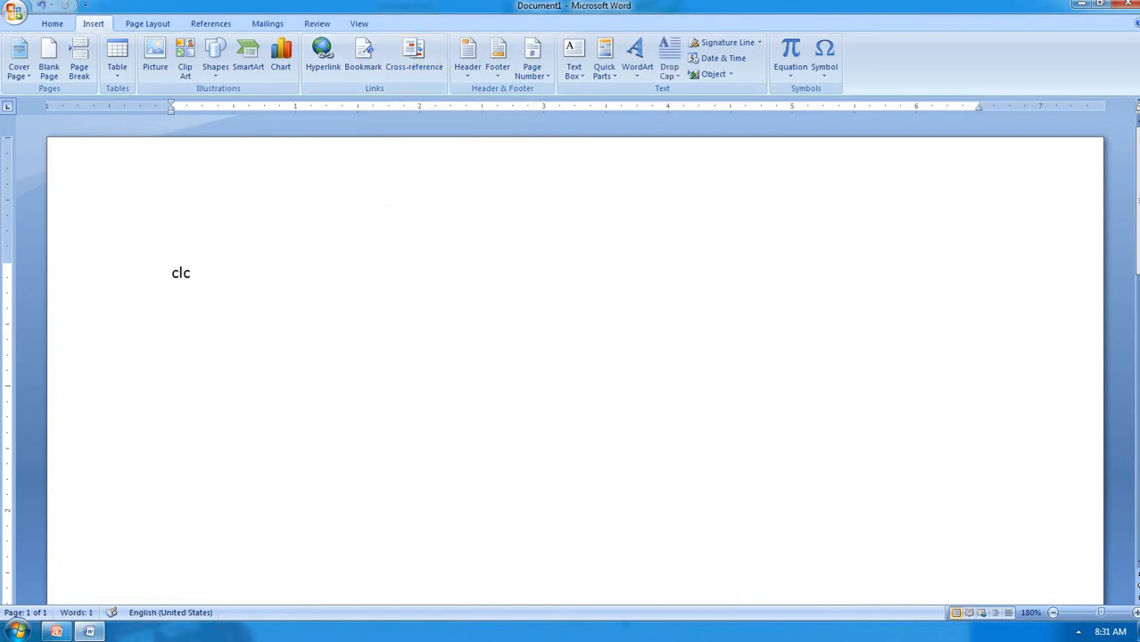
key("BackSpace")
key("BackSpace")
type("c")
key("BackSpace")
type("lick here to ope")
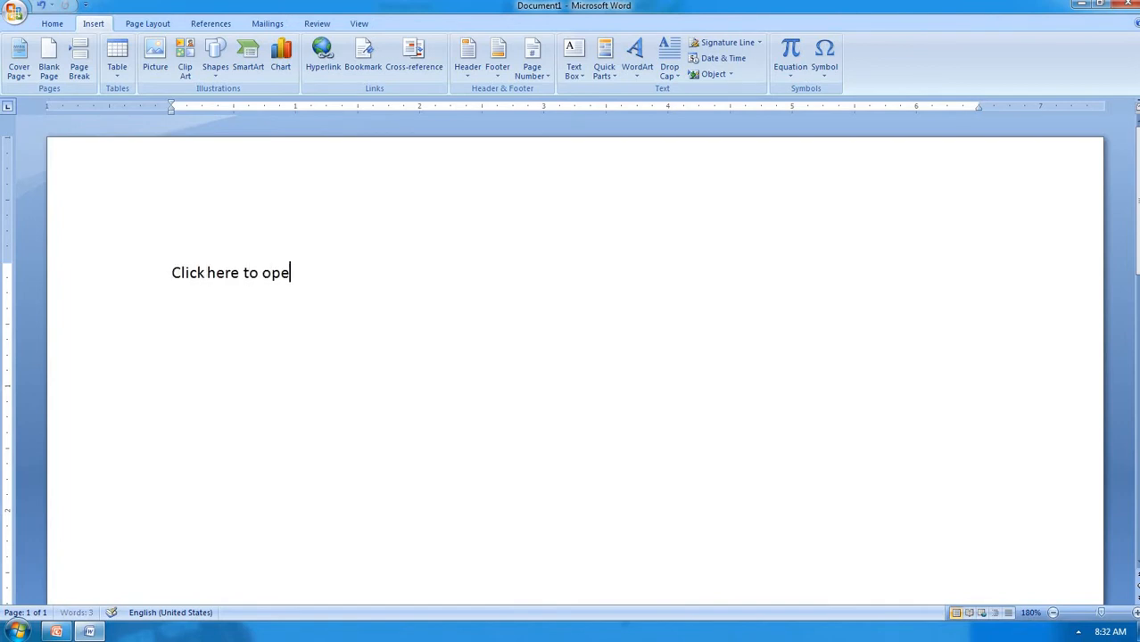
type("n the file.")
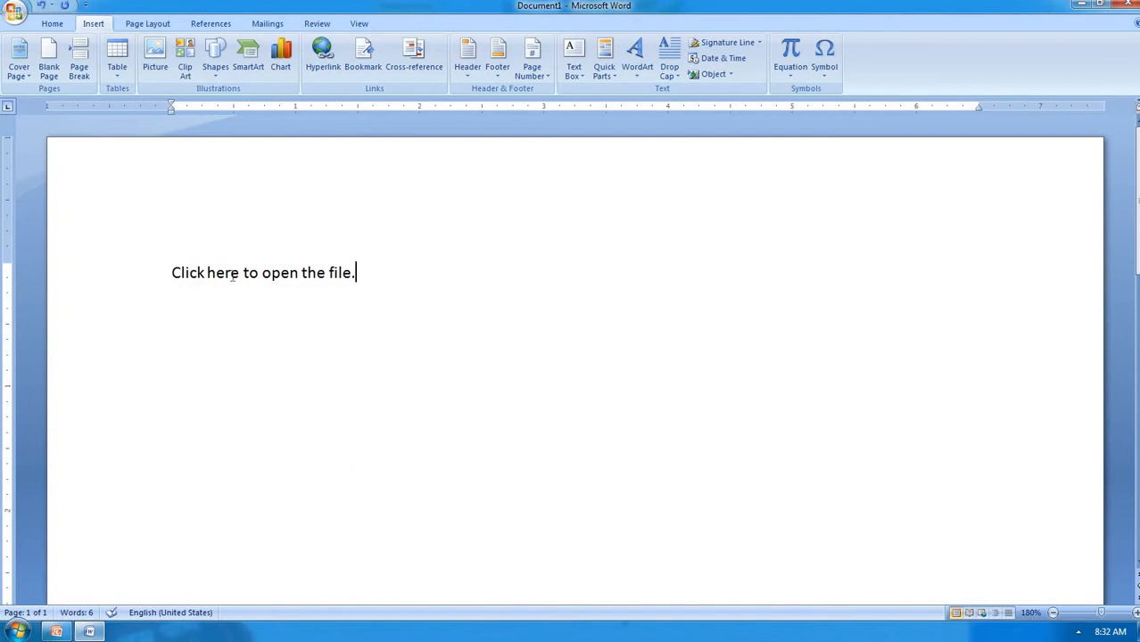
Select the words 'Click here' and open the Insert Hyperlink dialog for them
left_click_drag(240, 273, 187, 275)
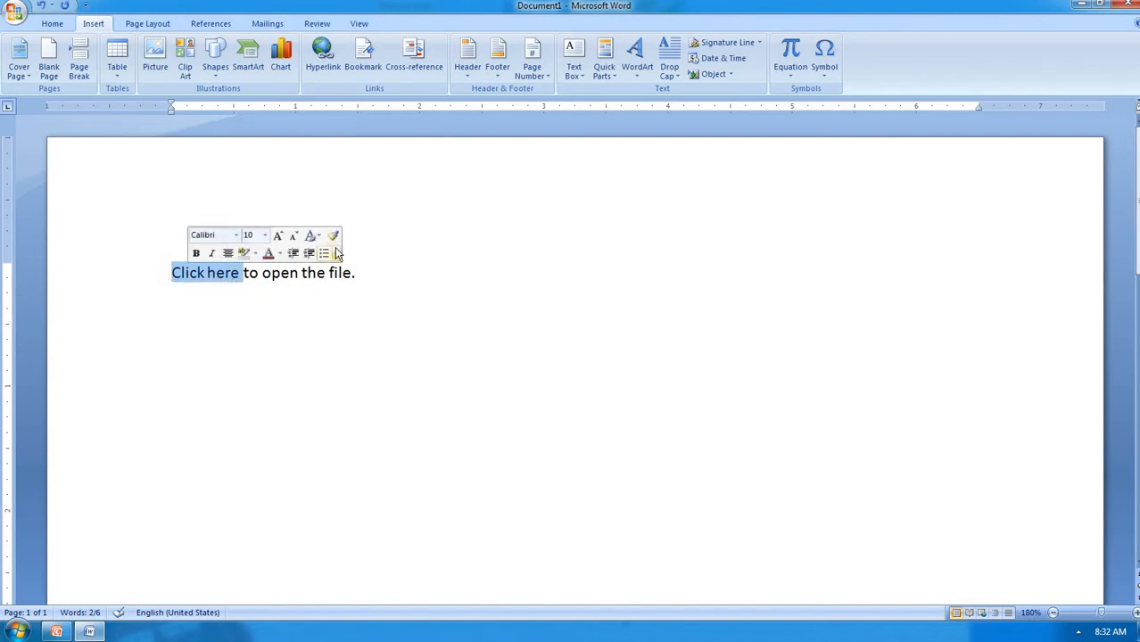
left_click(329, 65)
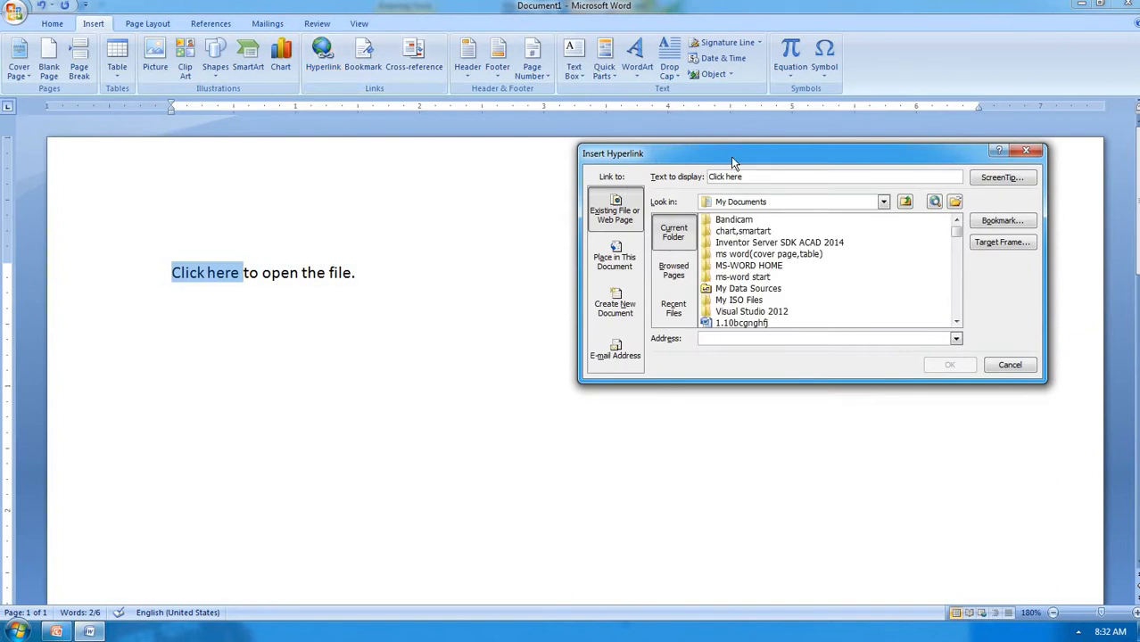
left_click_drag(731, 156, 610, 149)
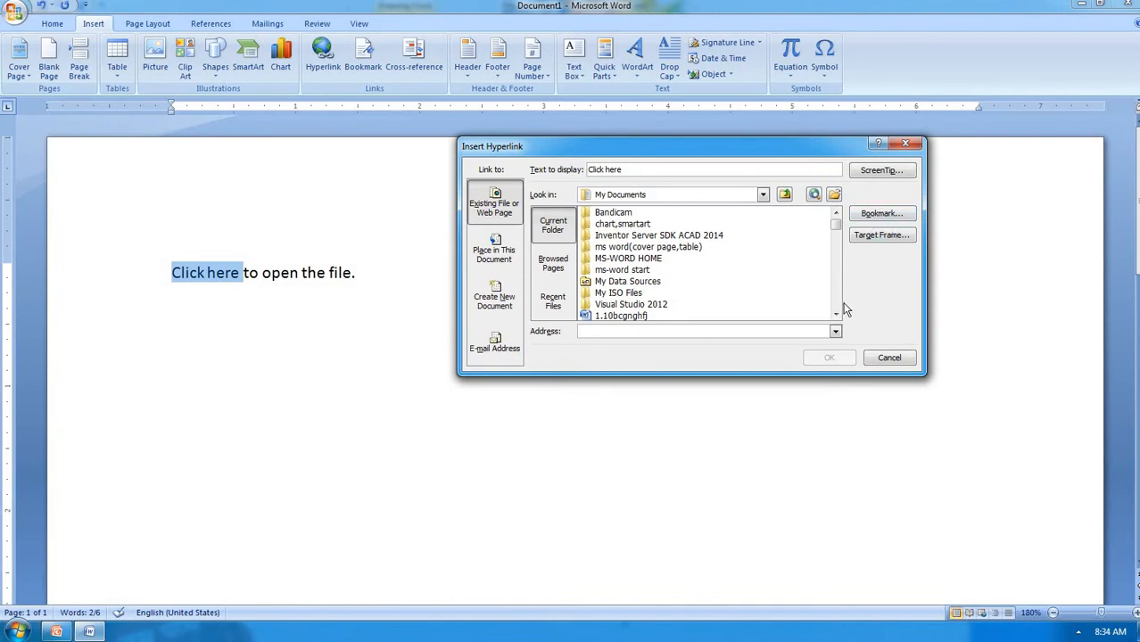
left_click_drag(837, 315, 836, 319)
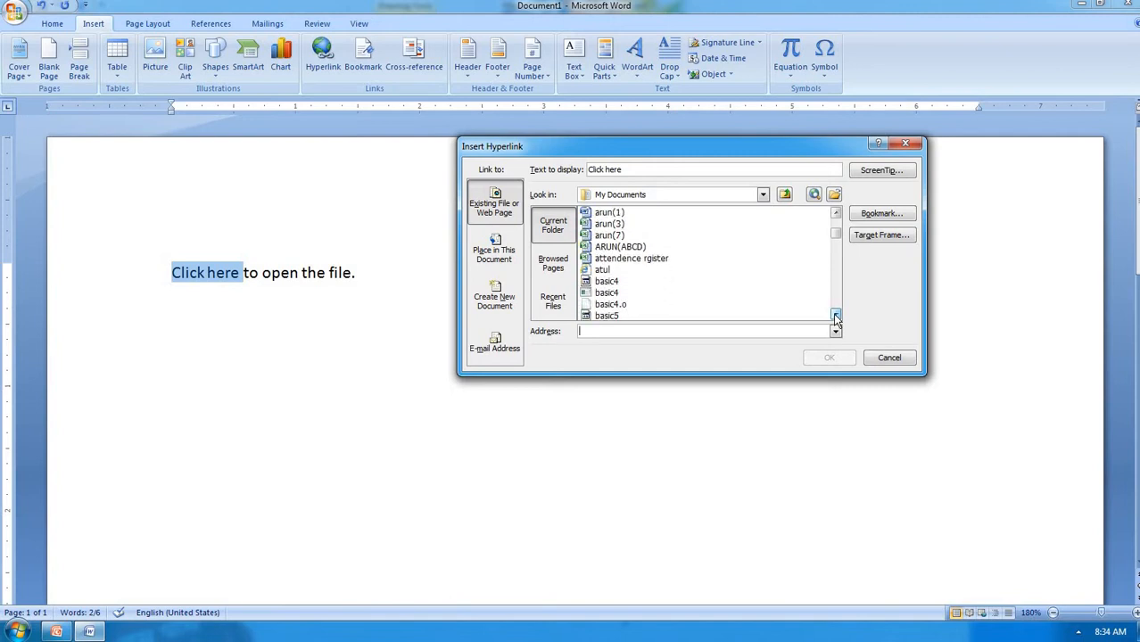
Link 'Click here' to the attendence rgister.xlsx workbook and confirm with OK
left_click(657, 258)
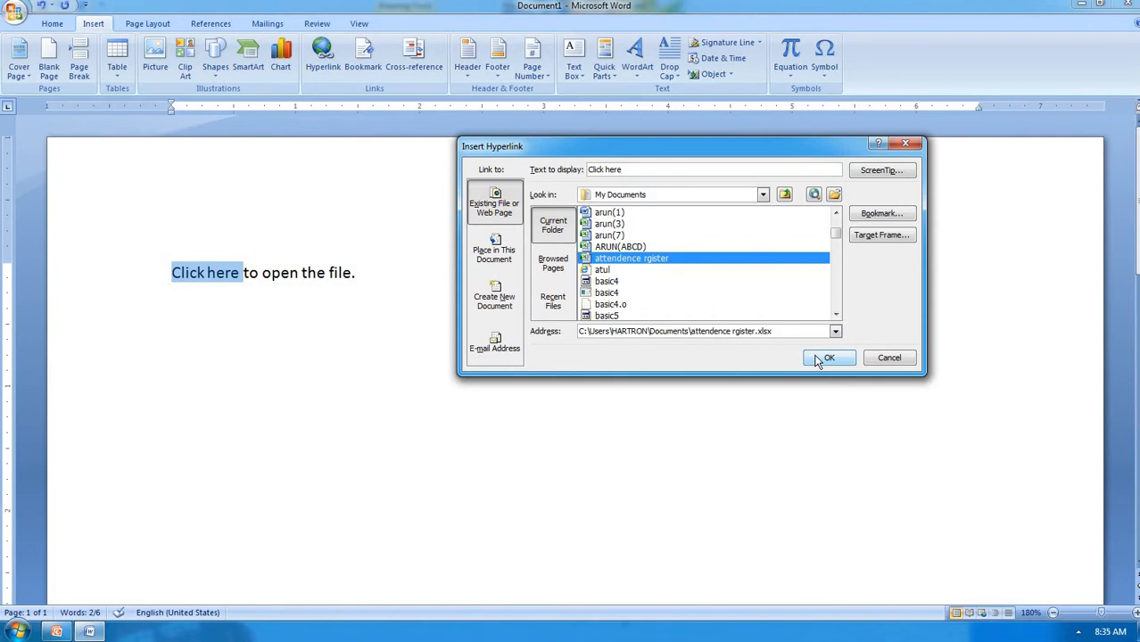
left_click(828, 357)
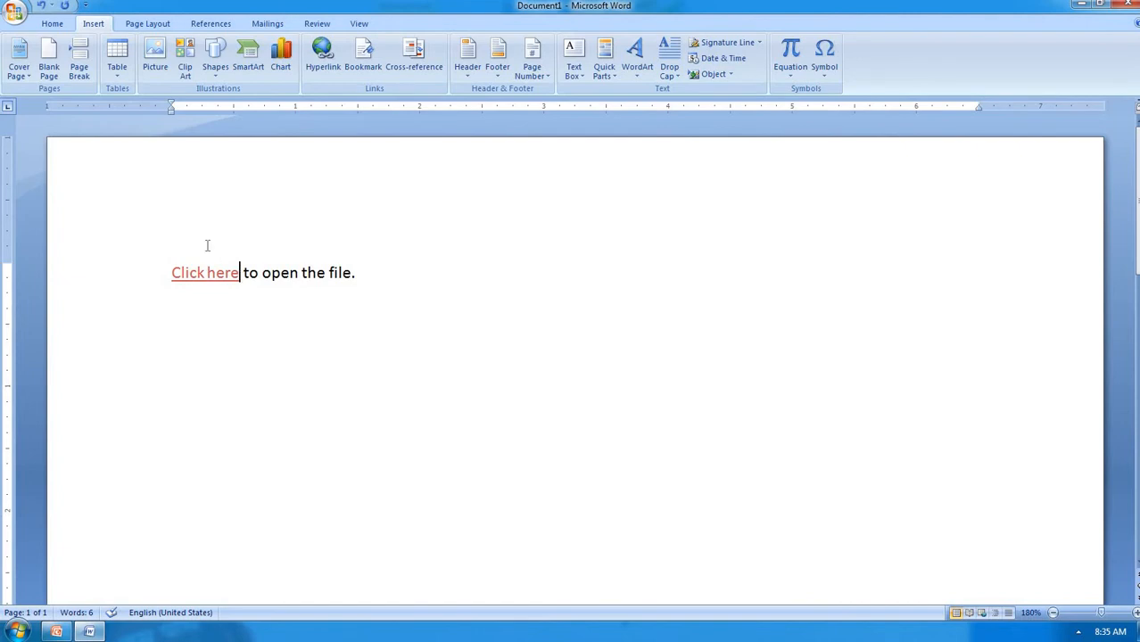
mouse_move(178, 271)
Follow the 'Click here' link, approve the security warning, and bring the attendence rgister workbook forward
mouse_move(219, 279)
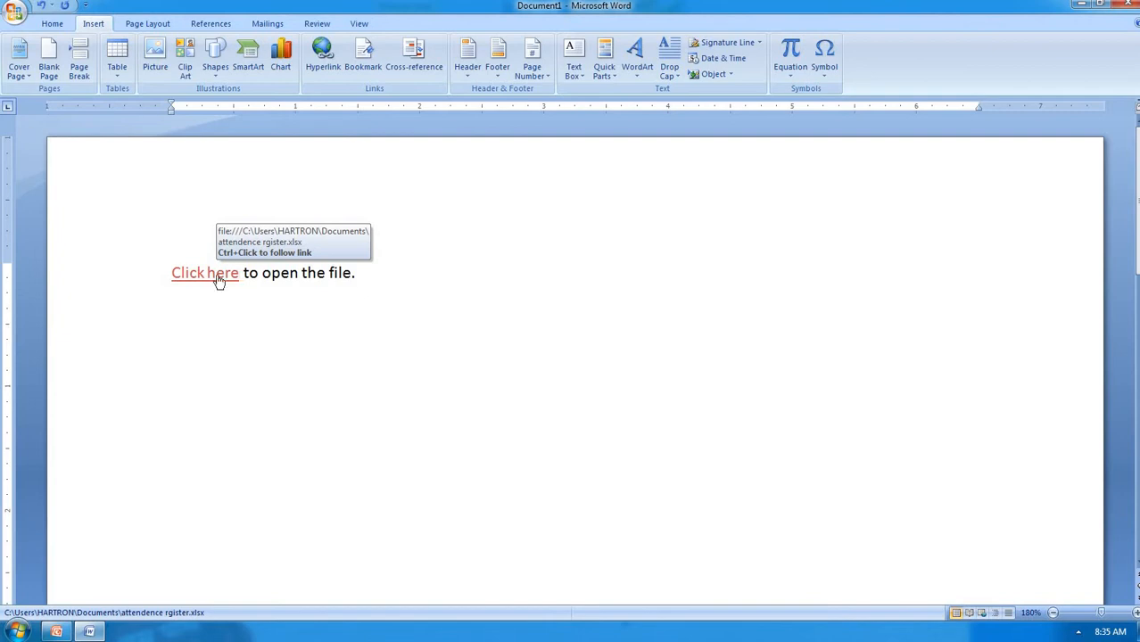
left_click(219, 280, "ctrl")
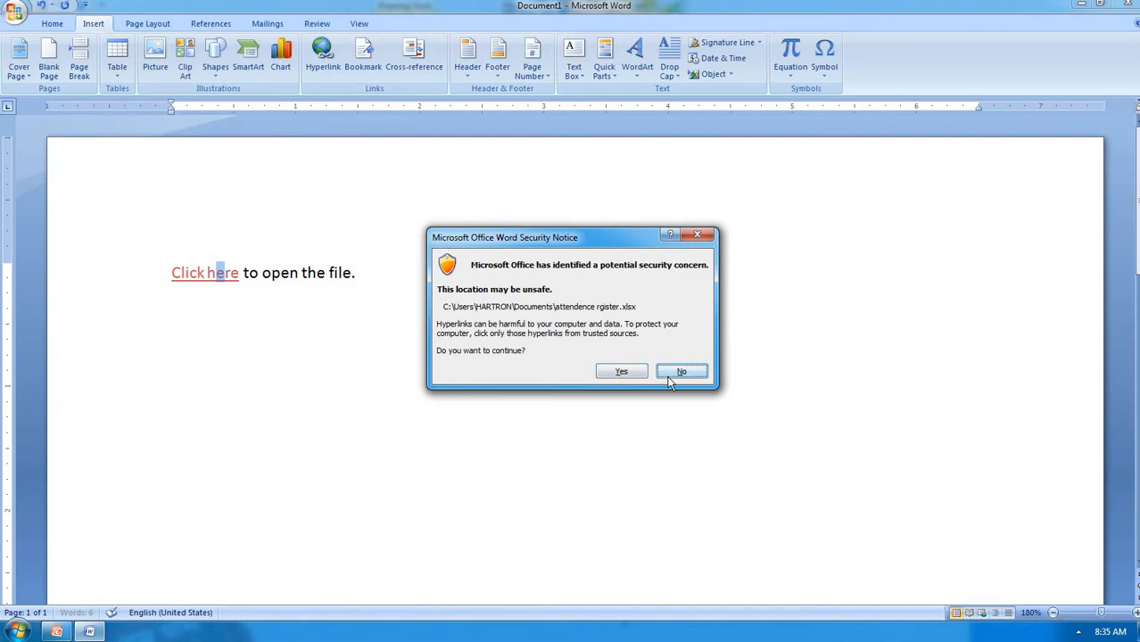
left_click(623, 372)
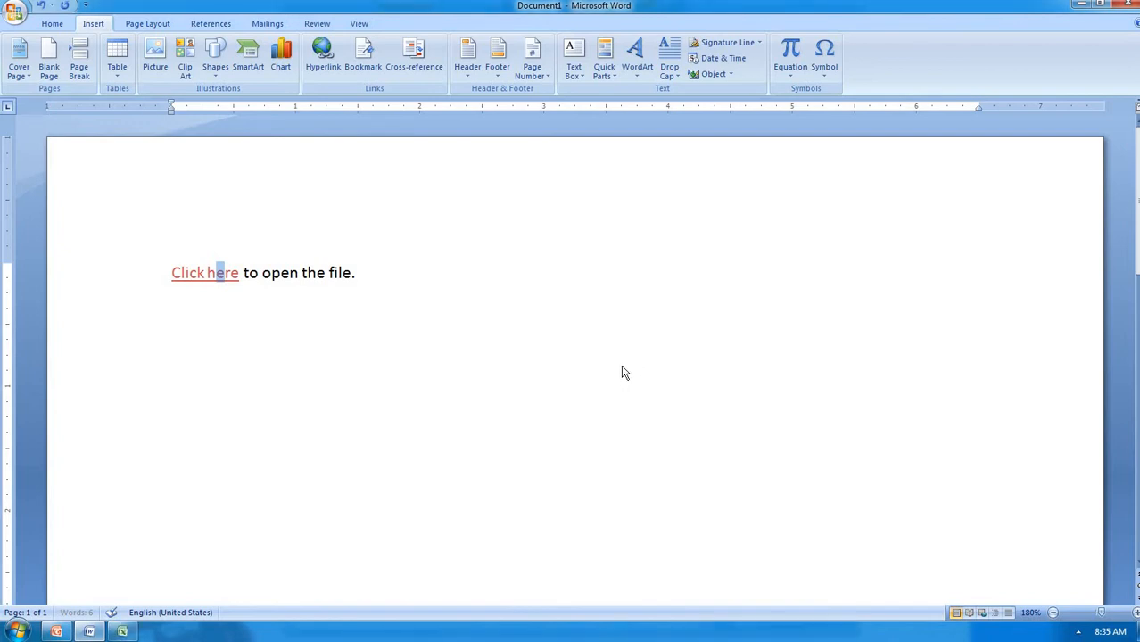
left_click(124, 632)
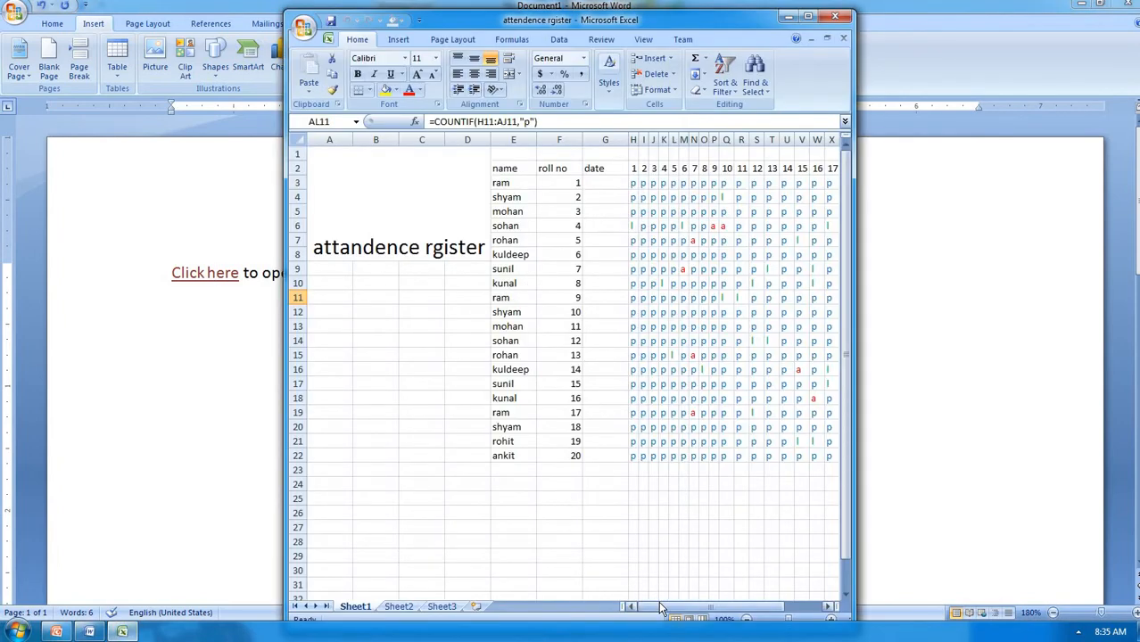
Scroll across the attendance count columns, then close the attendence rgister workbook
left_click_drag(665, 608, 721, 612)
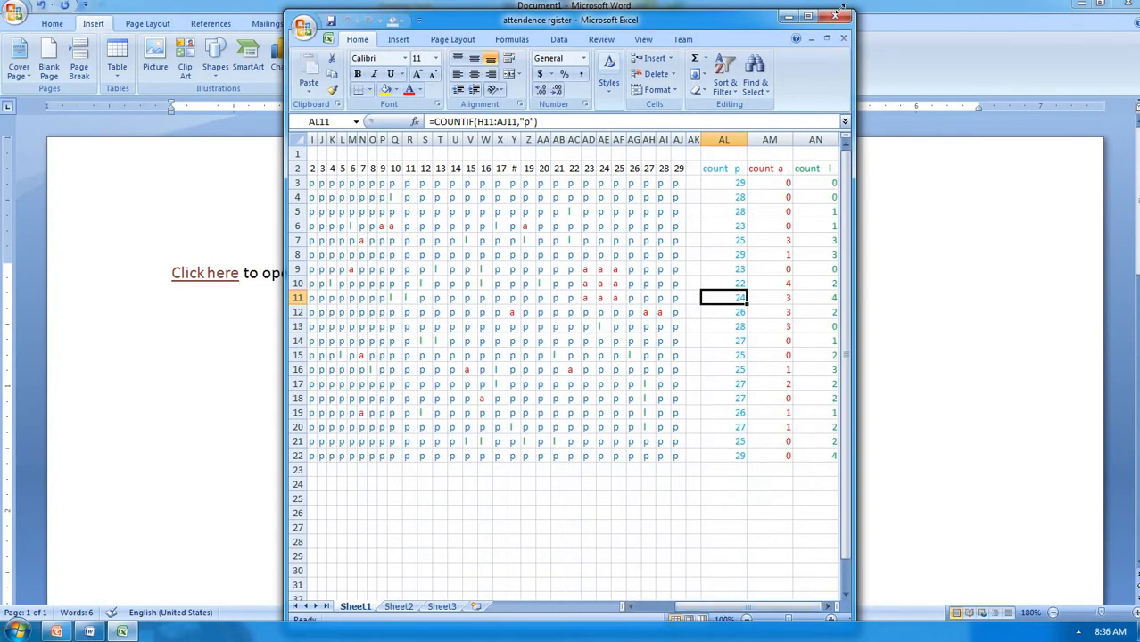
left_click(842, 20)
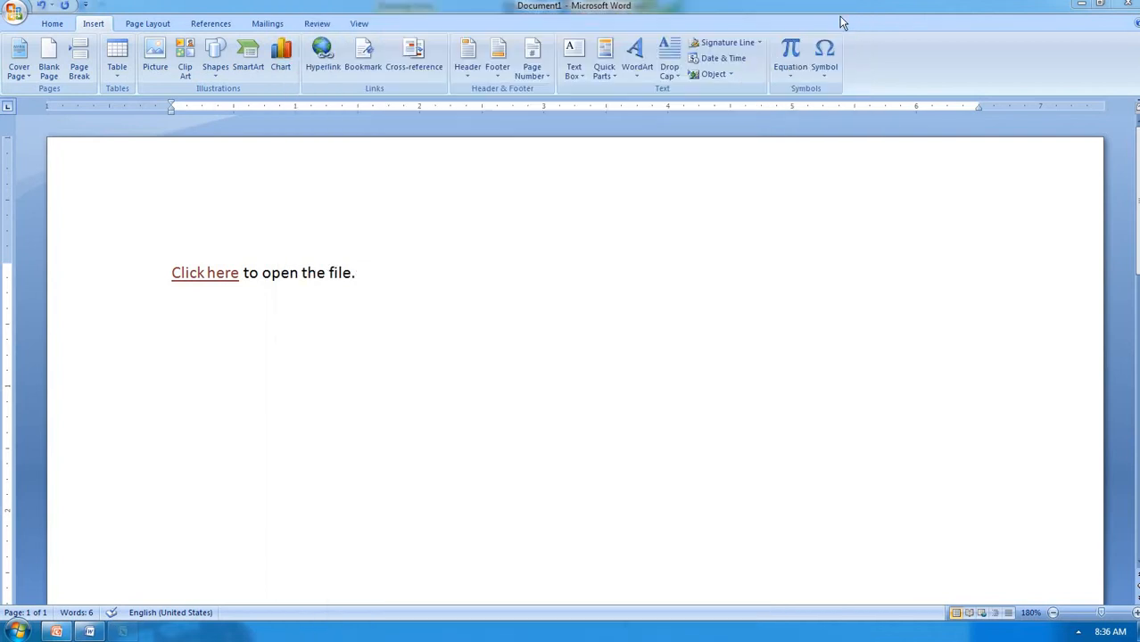
Remove the hyperlink from 'Click here' using Remove Hyperlink on its right-click menu
right_click(211, 279)
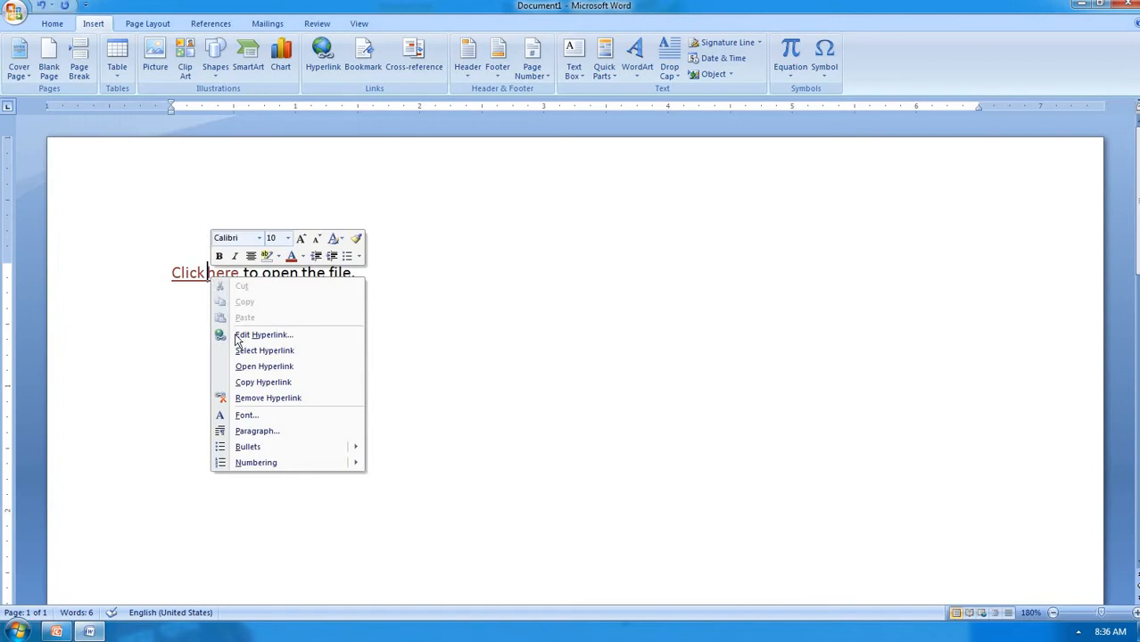
left_click(262, 401)
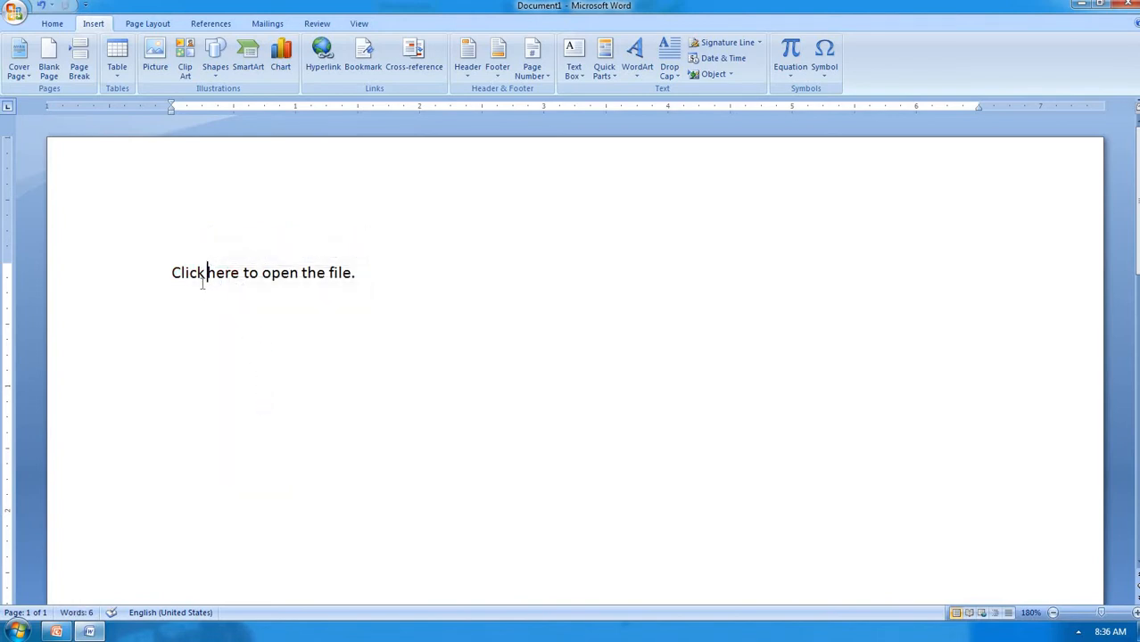
left_click(322, 72)
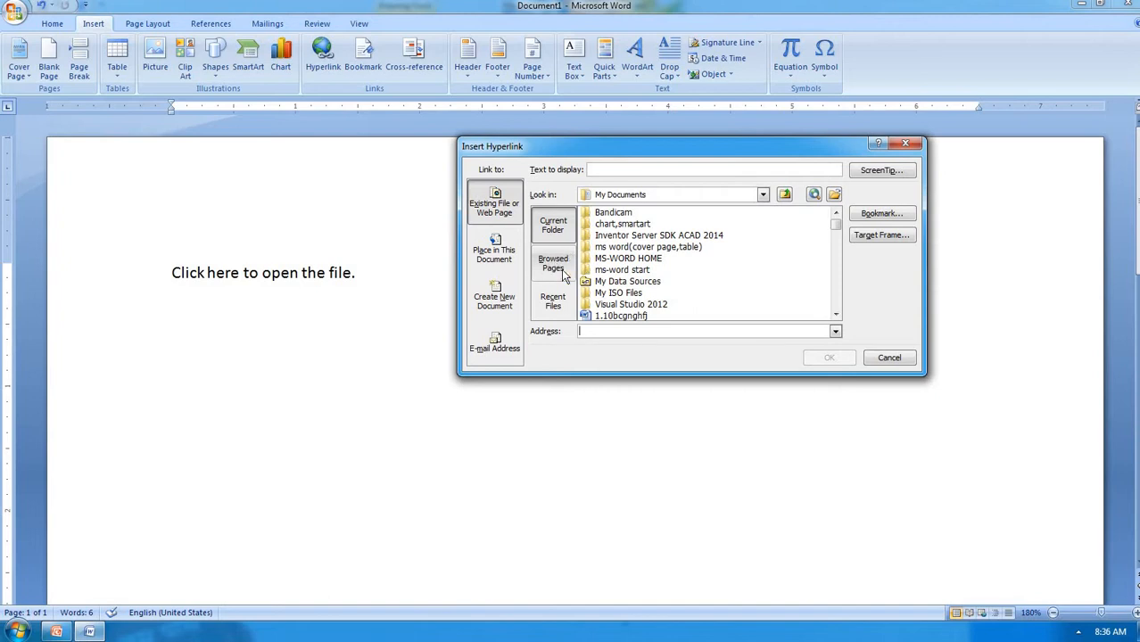
left_click(555, 266)
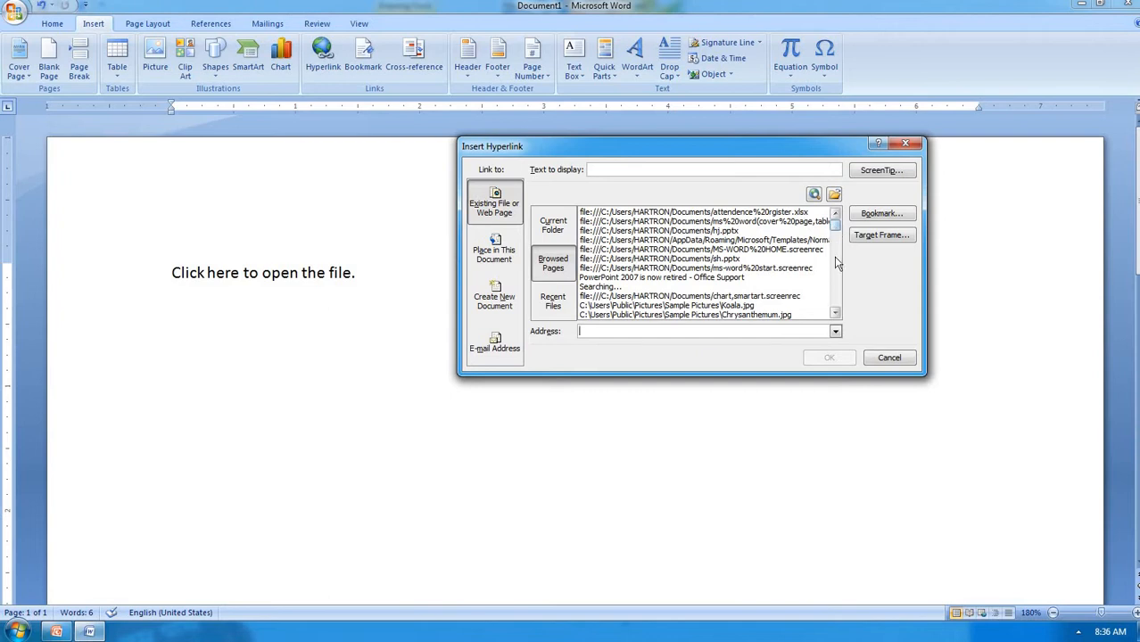
left_click(835, 313)
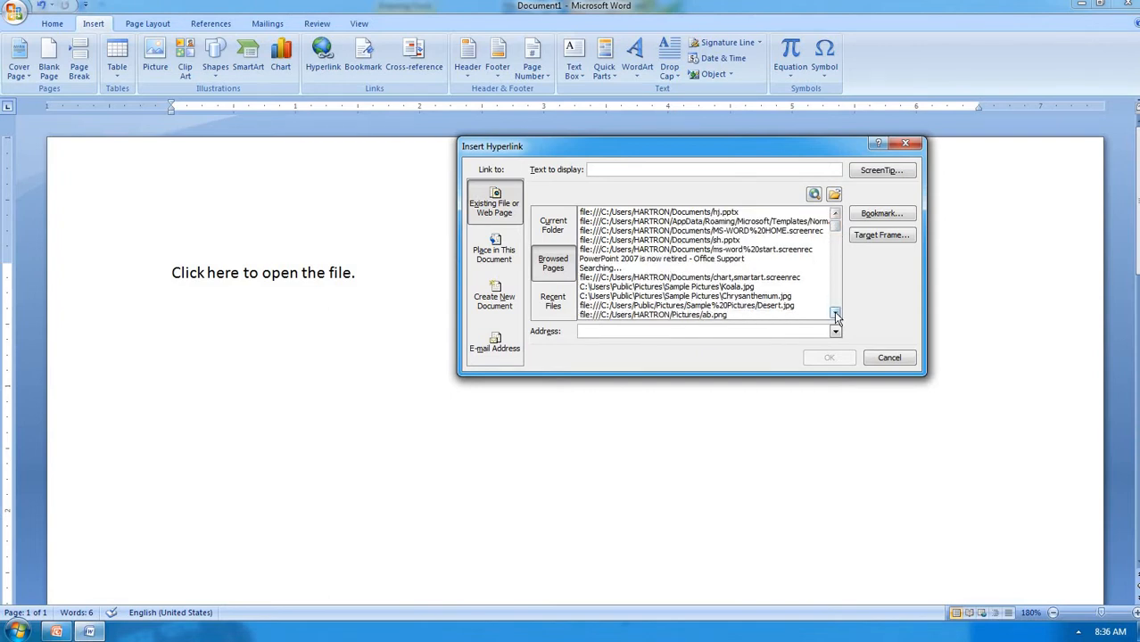
scroll(834, 310, "down", 8)
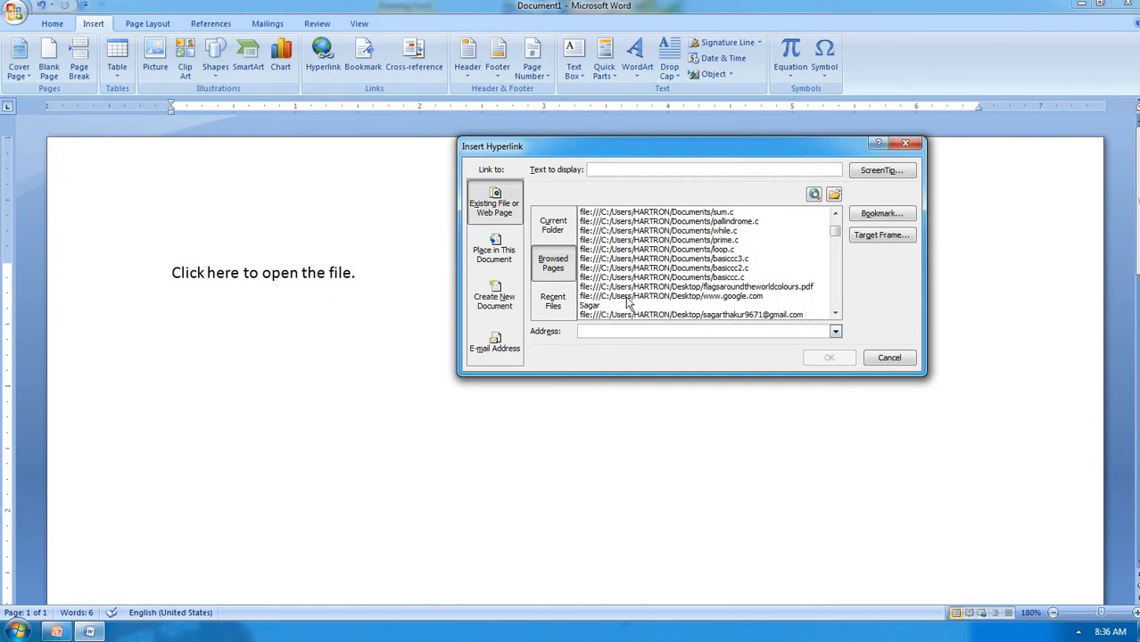
left_click(556, 303)
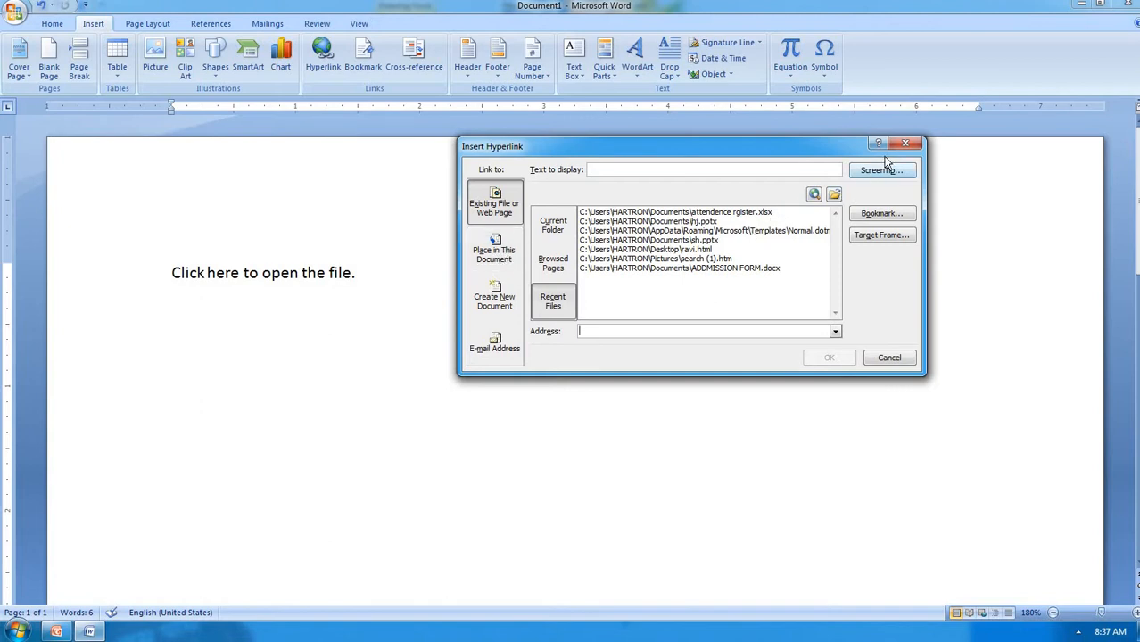
left_click(905, 146)
left_click(892, 357)
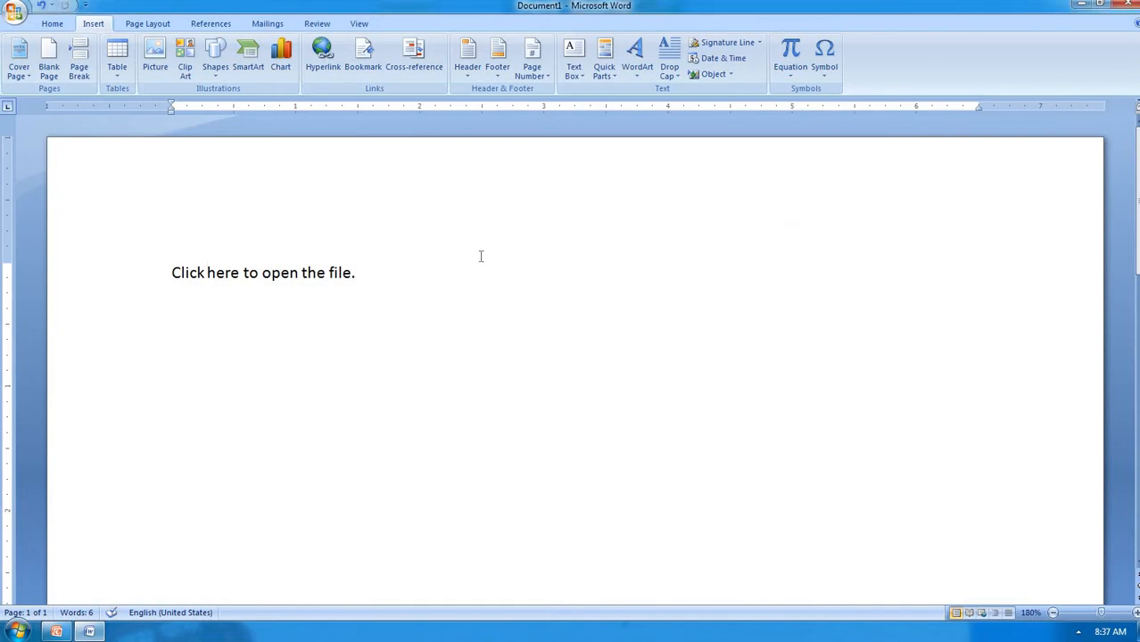
Replace the sentence with =rand() sample paragraphs and select all the generated text
key("ctrl+a")
key("Delete")
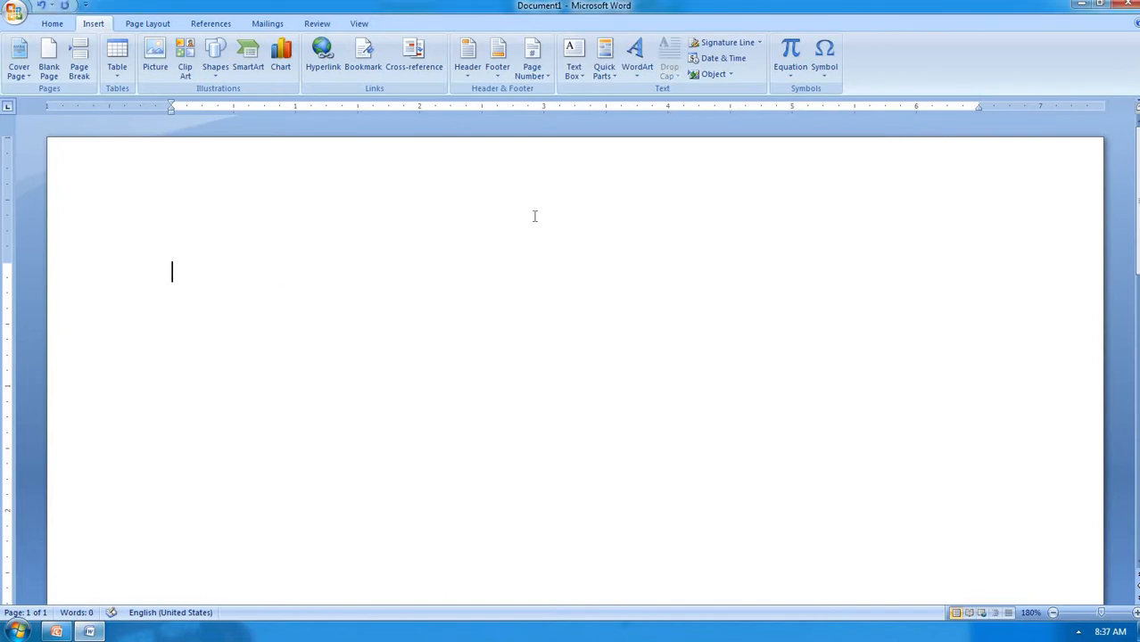
type("=ran")
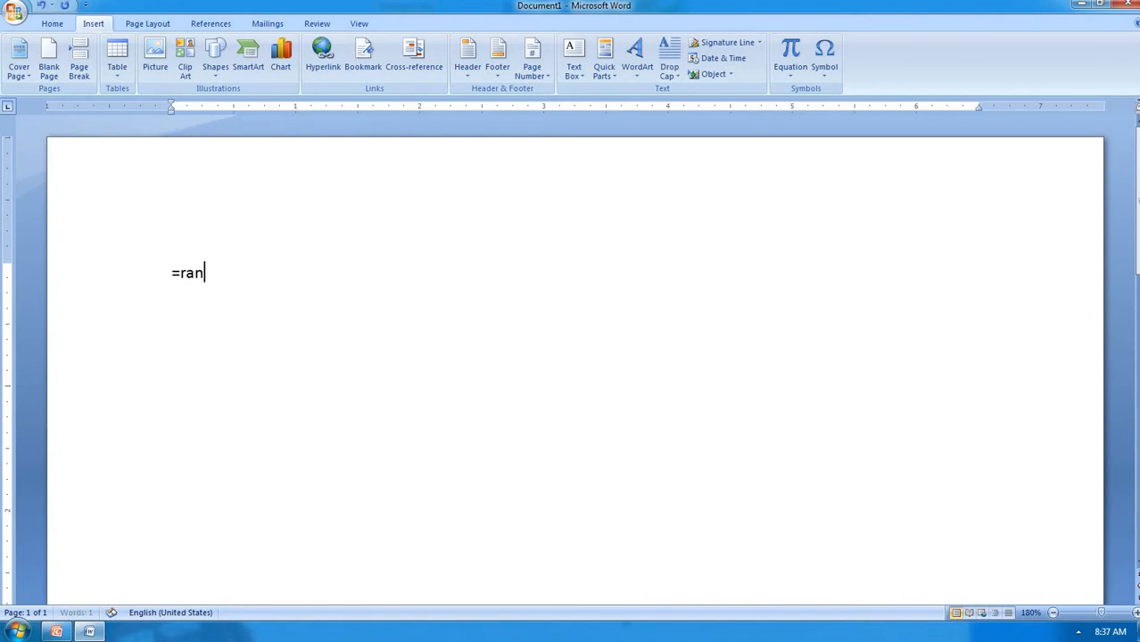
type("d()")
key("Return")
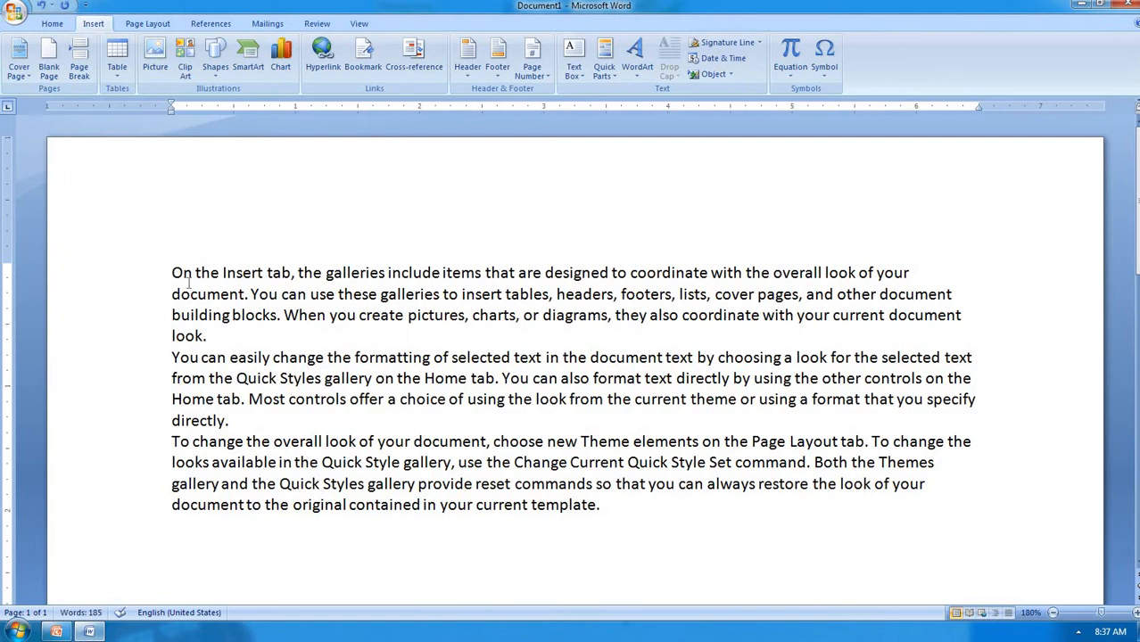
key("ctrl+a")
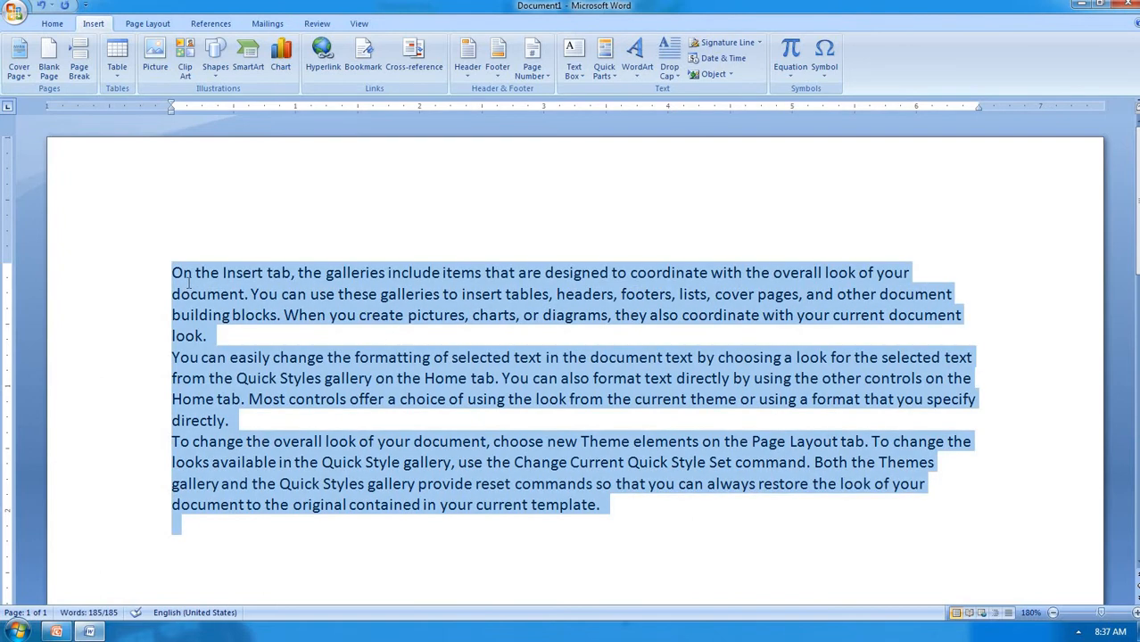
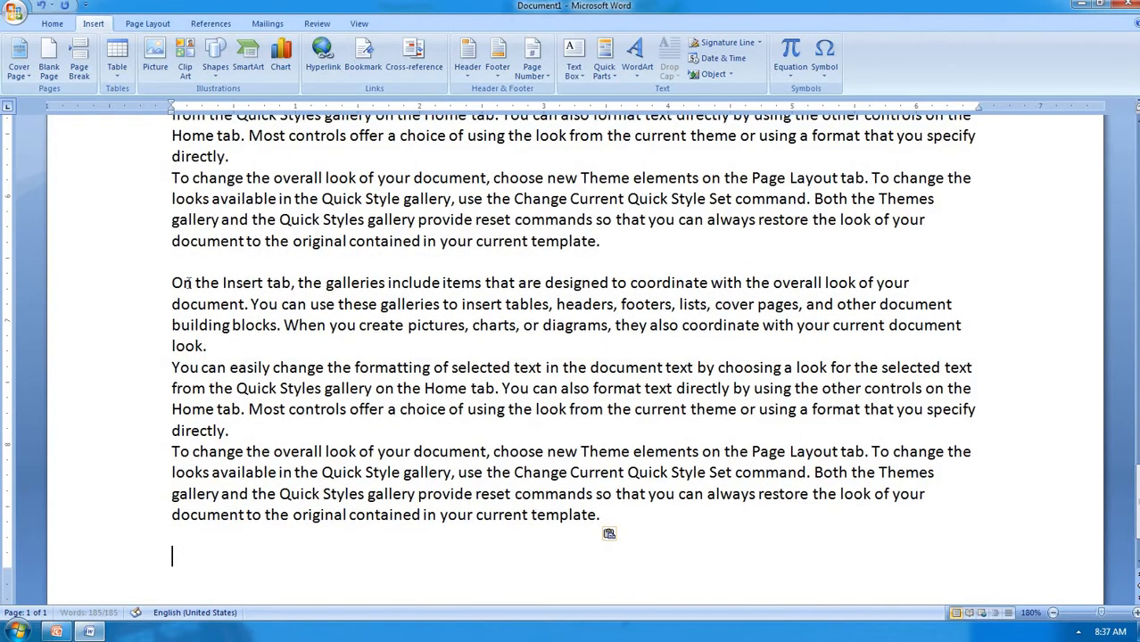
Paste more sample paragraphs and type chapter1 on a new line above the first paragraph
key("ctrl+v")
scroll(174, 258, "up", 10)
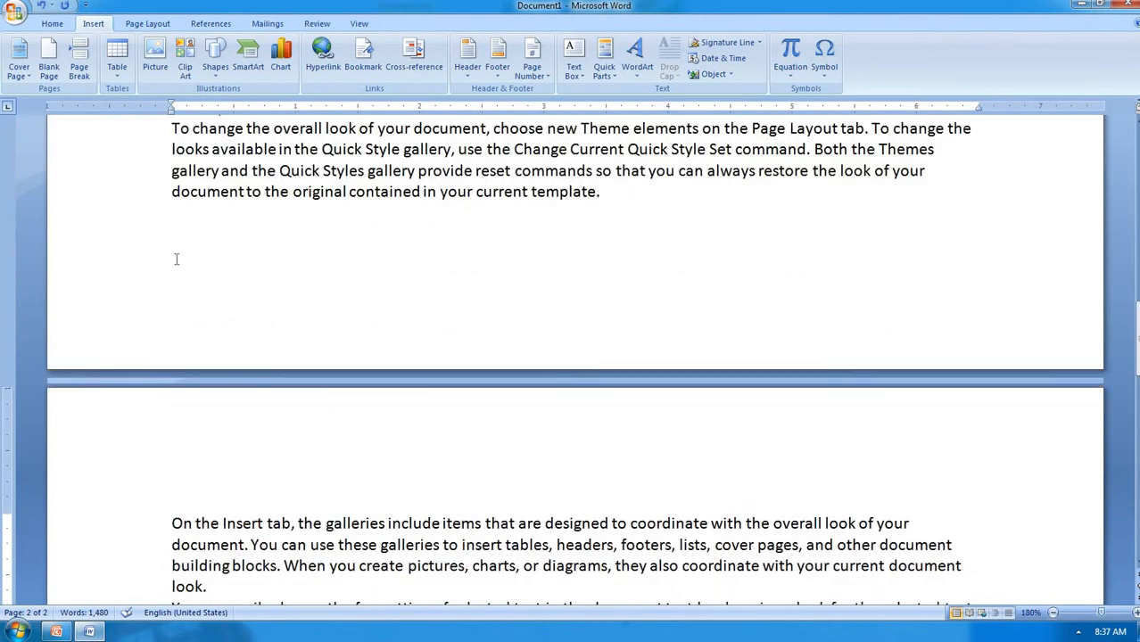
scroll(175, 259, "up", 5)
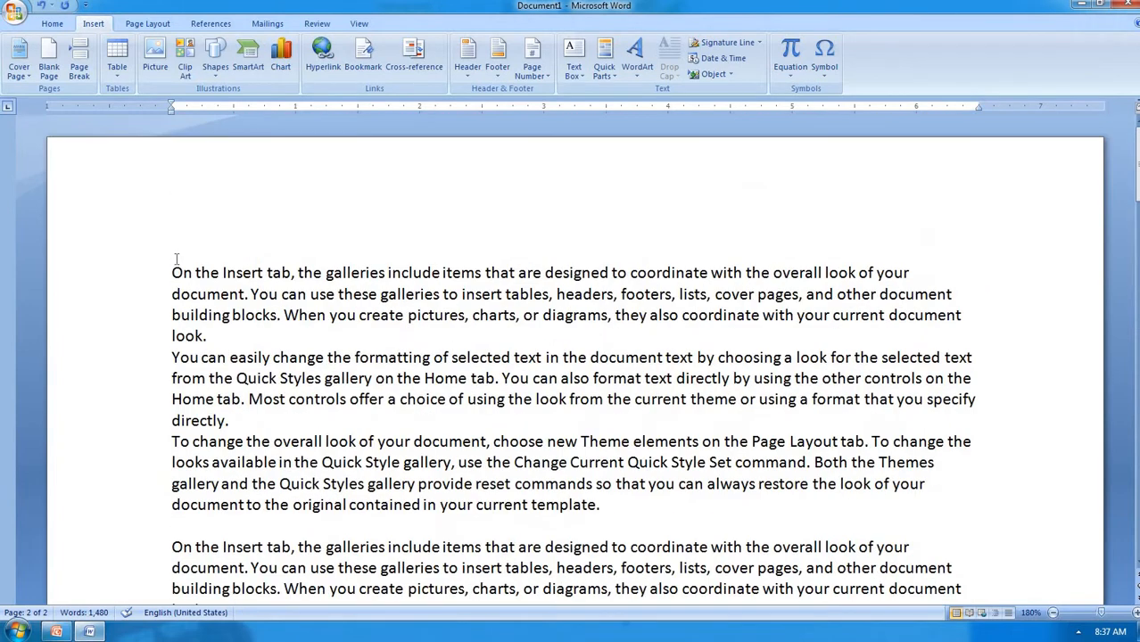
left_click(170, 273)
key("Return")
key("Return")
key("Return")
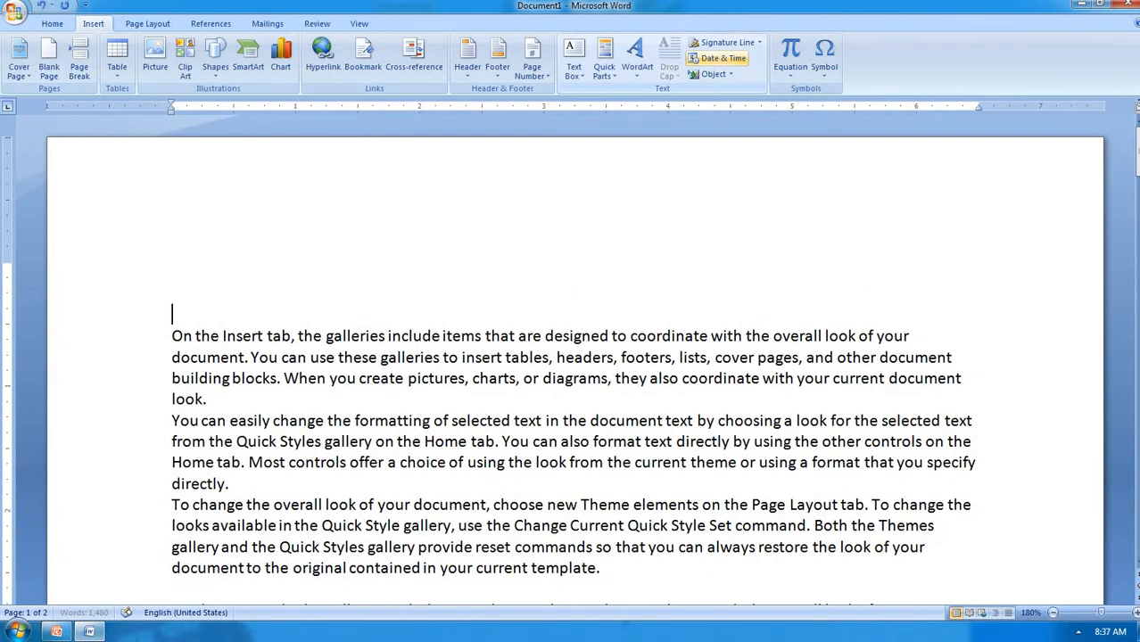
key("Up")
type("chapter1")
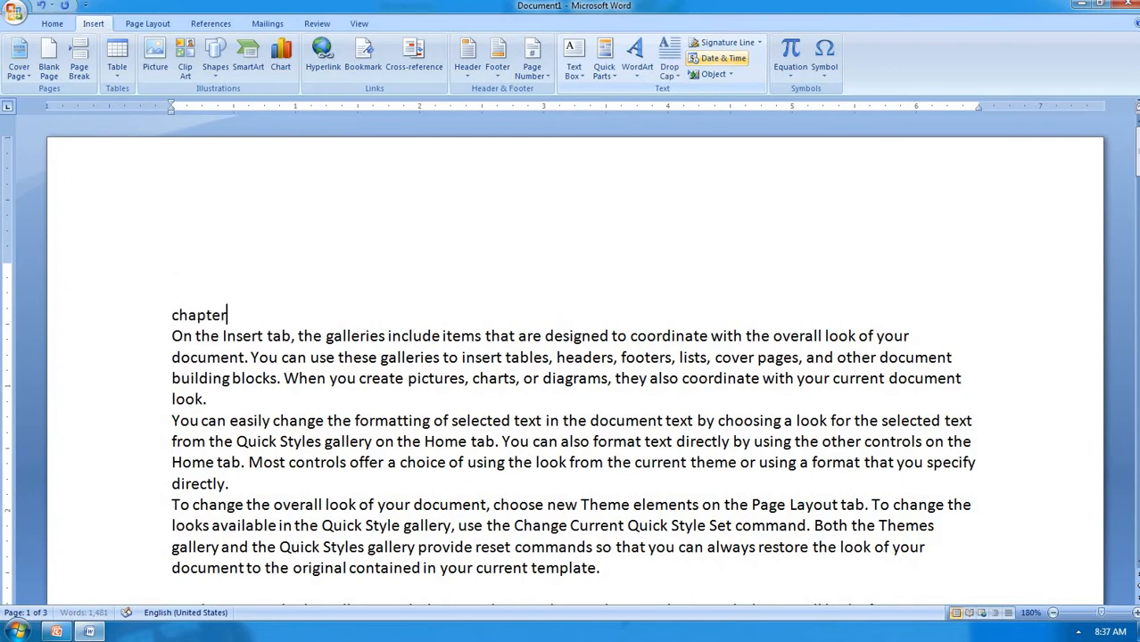
Type Chapter2 on a new line at the top of page 2, then bring up Insert Hyperlink
scroll(488, 195, "down", 7)
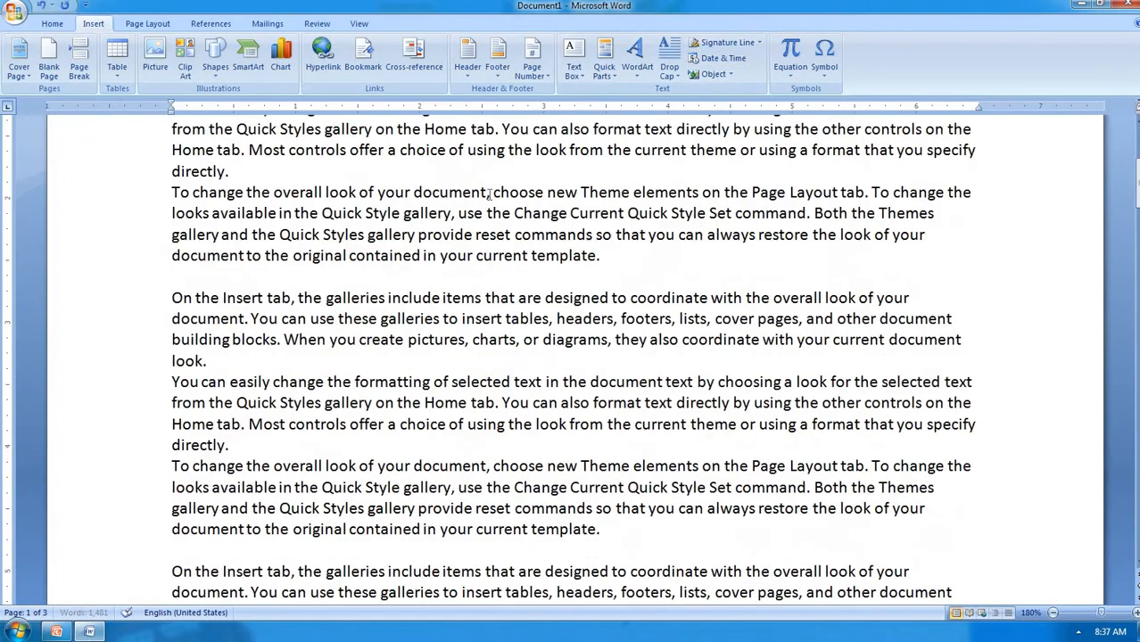
scroll(488, 195, "down", 5)
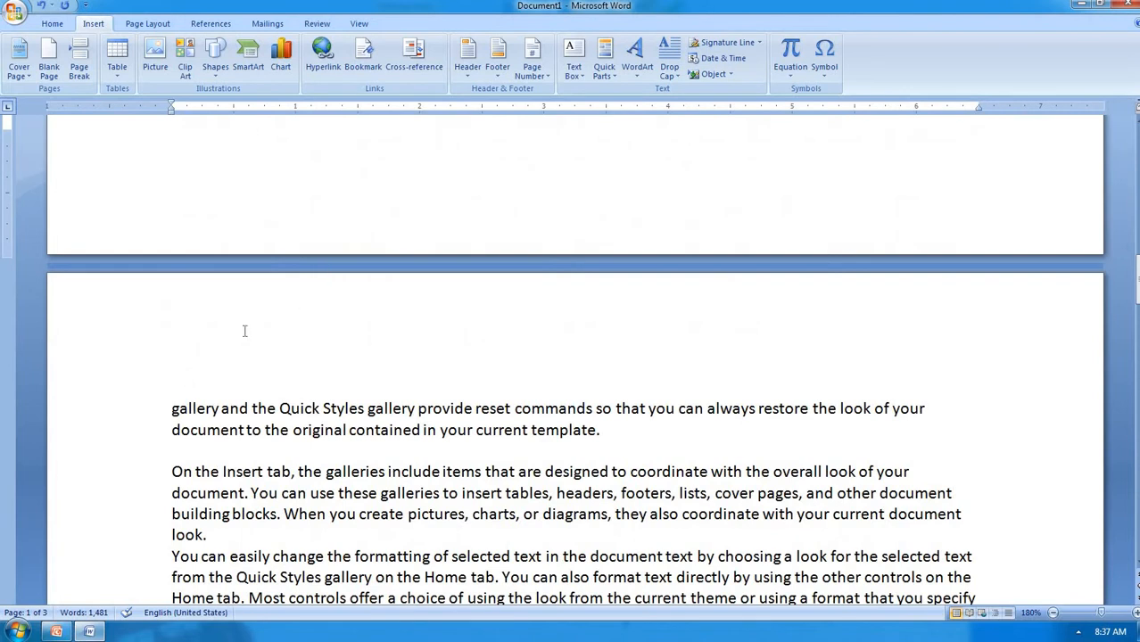
left_click(172, 408)
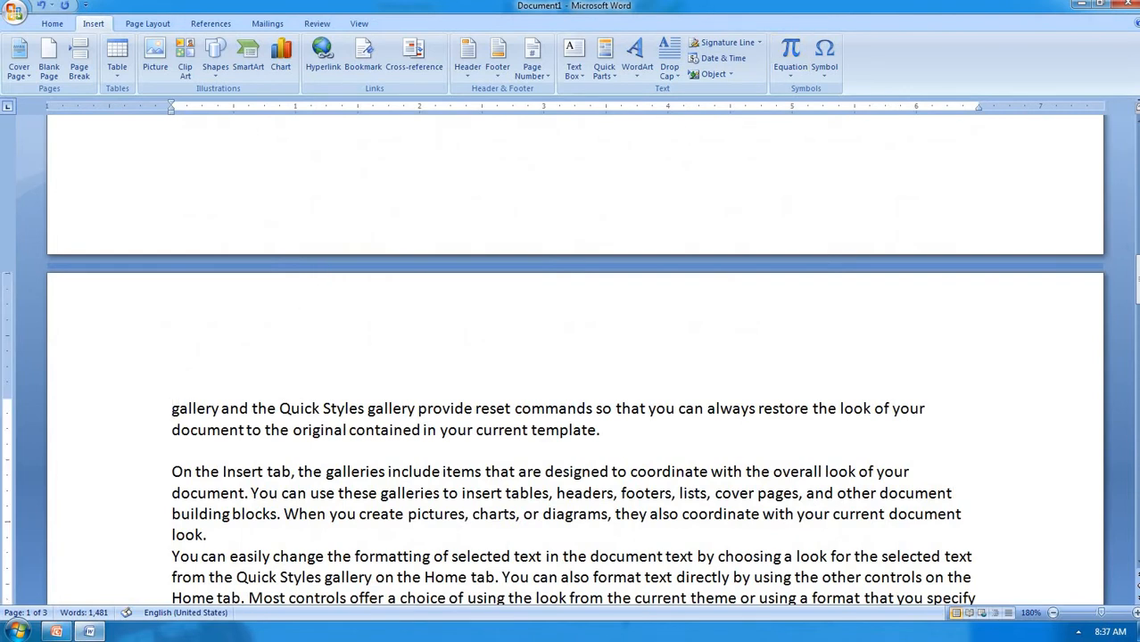
key("Return")
key("Return")
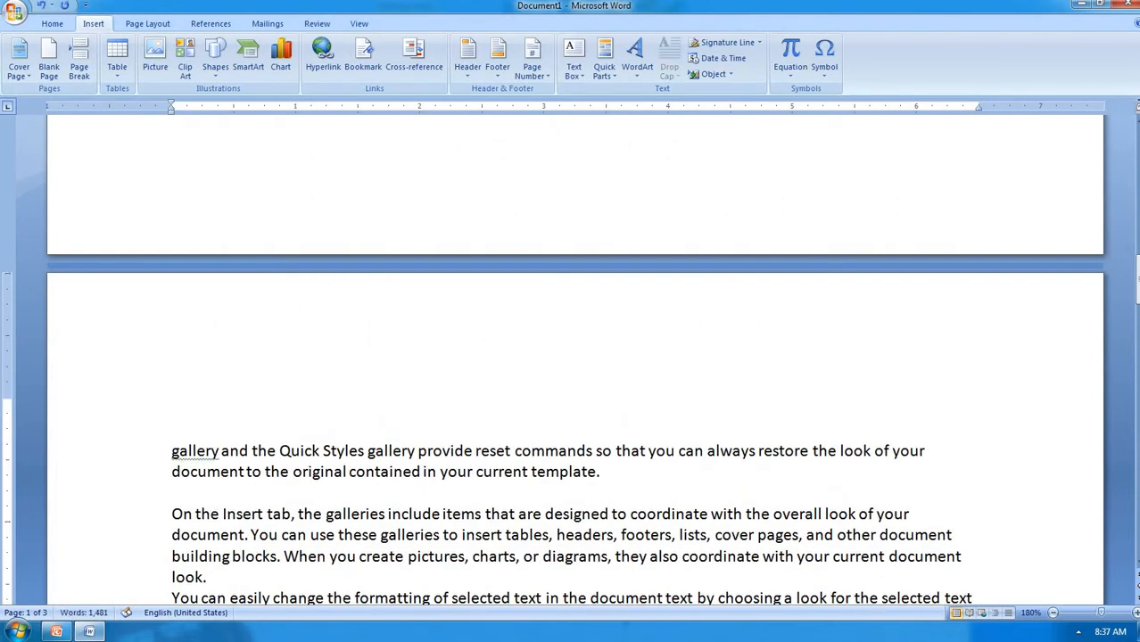
key("Up")
key("Up")
type("Chapter2")
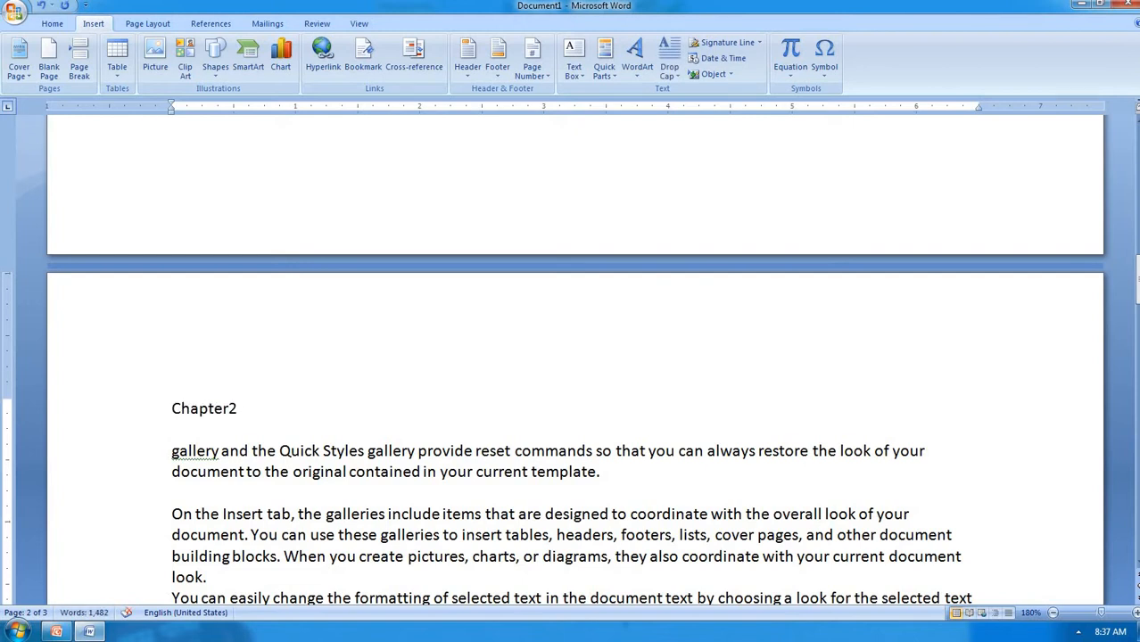
scroll(696, 255, "up", 15)
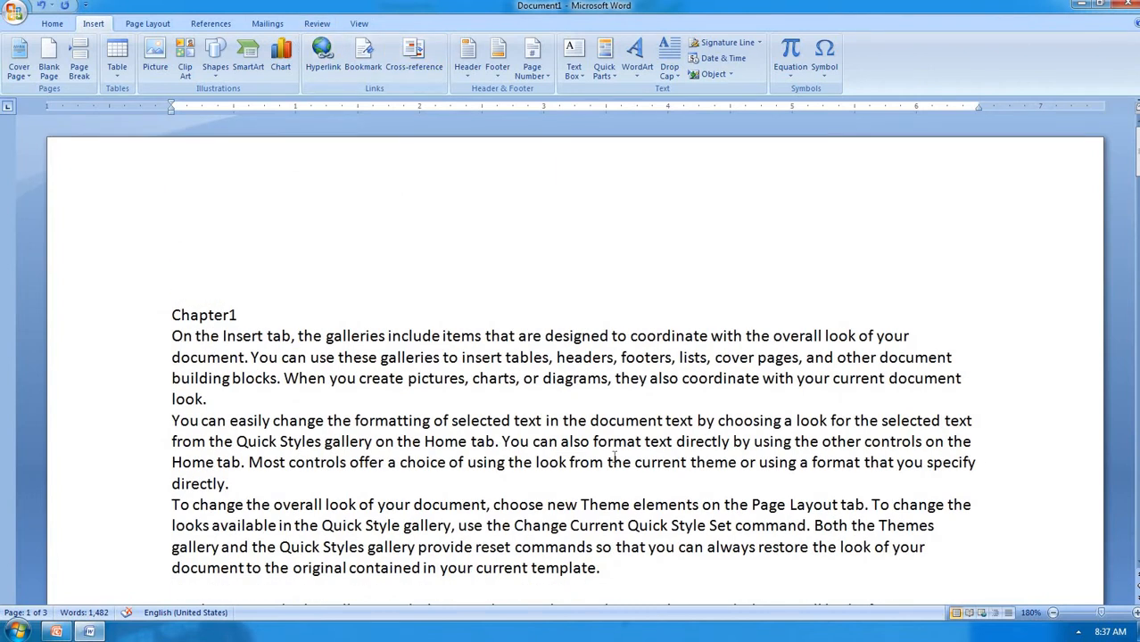
key("ctrl+k")
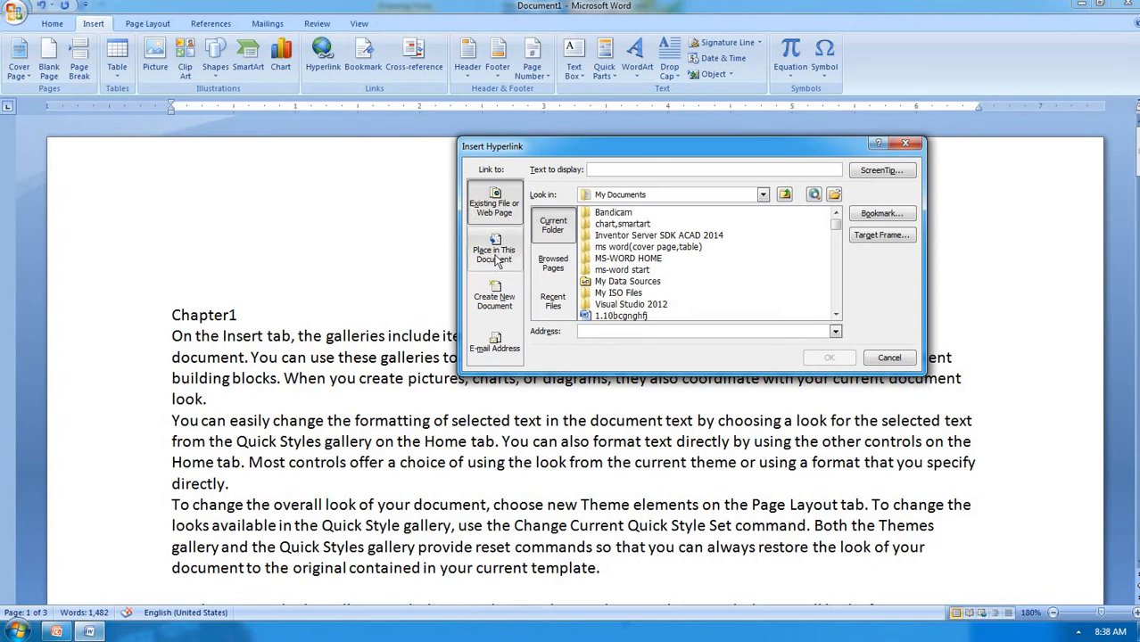
Cancel the Insert Hyperlink dialog and select the word Chapter1
left_click(888, 358)
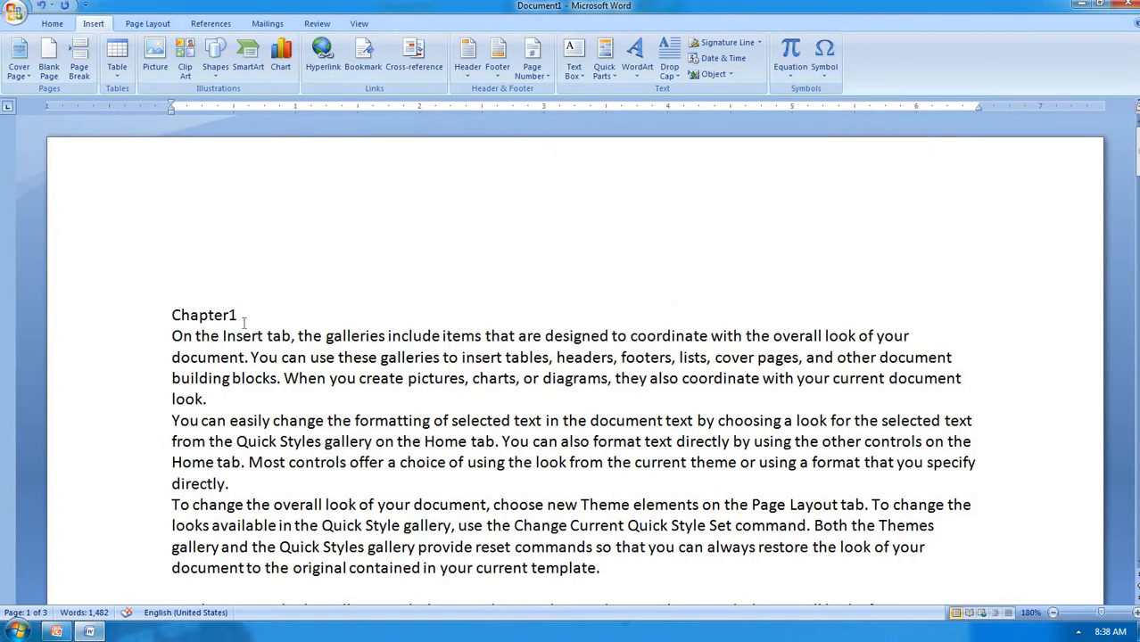
left_click_drag(237, 315, 170, 314)
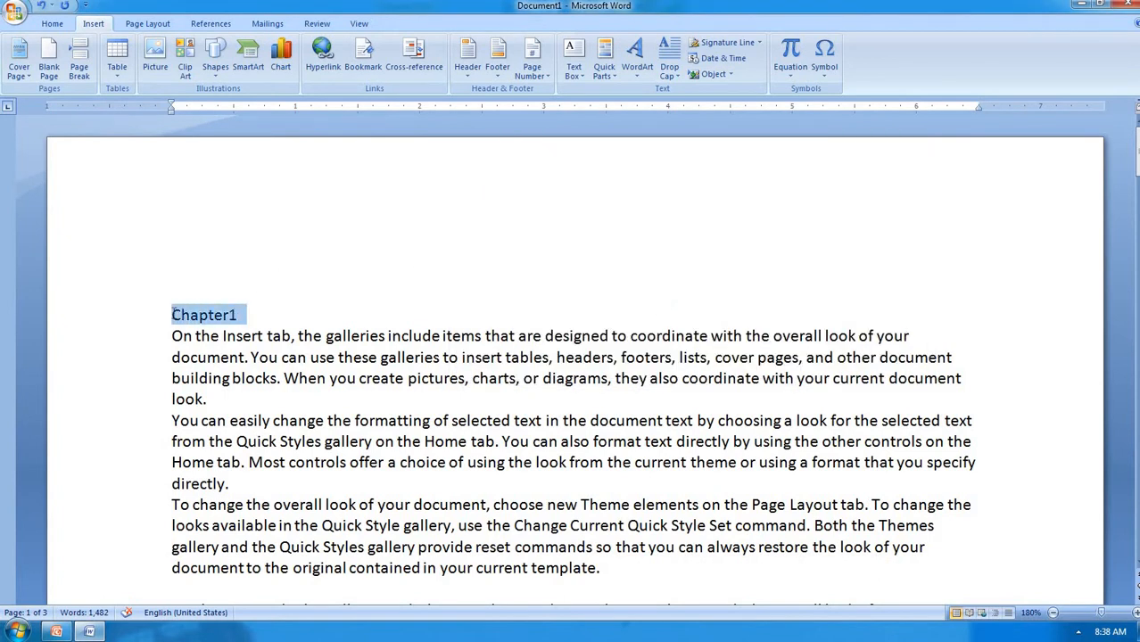
Apply the Heading 1 style to Chapter1 from the Home tab Styles gallery
left_click(51, 25)
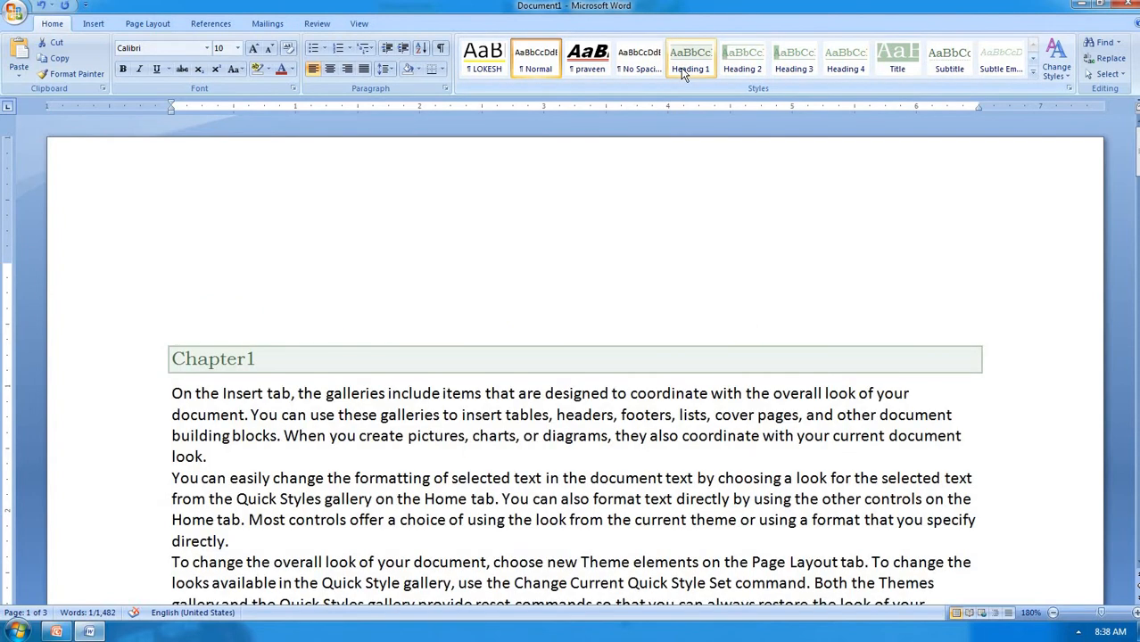
left_click(687, 60)
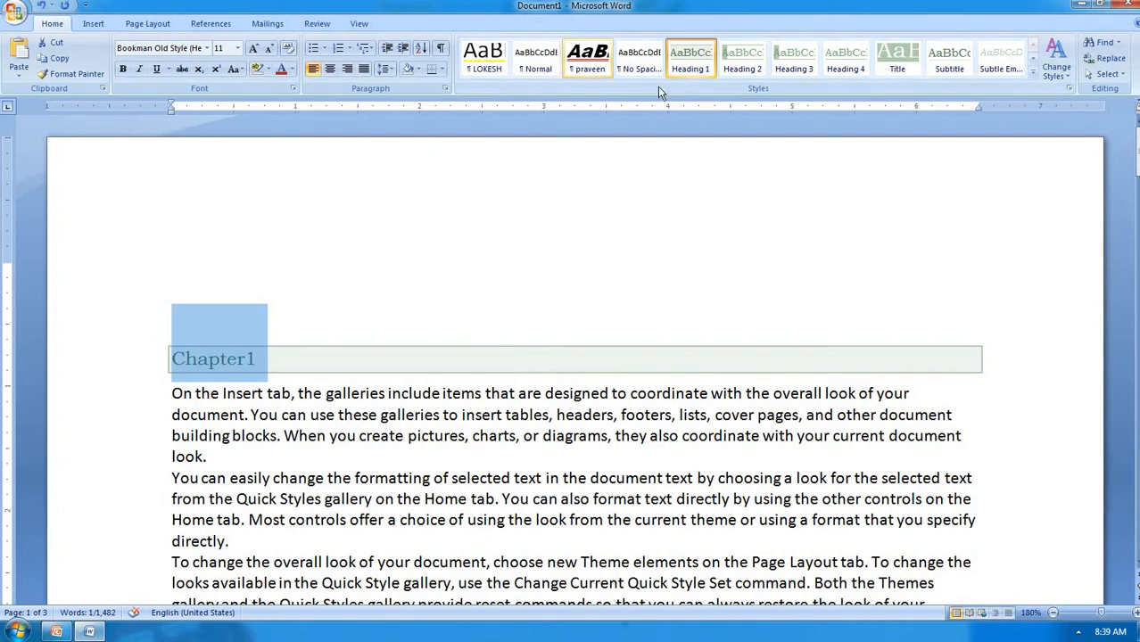
left_click(711, 75)
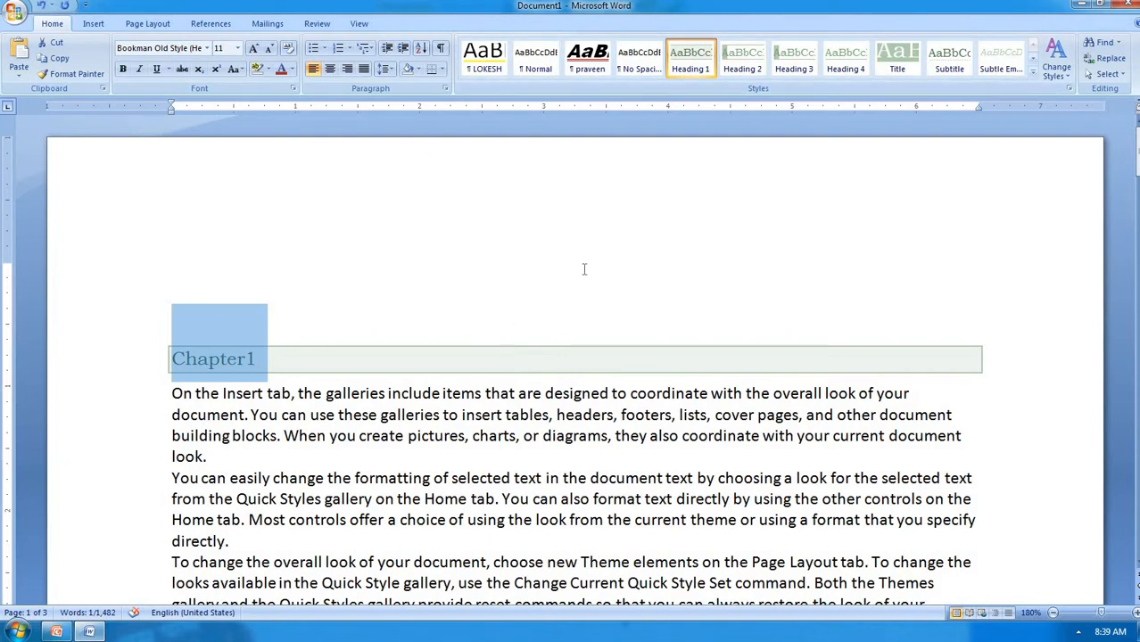
scroll(583, 268, "down", 3)
scroll(584, 269, "down", 10)
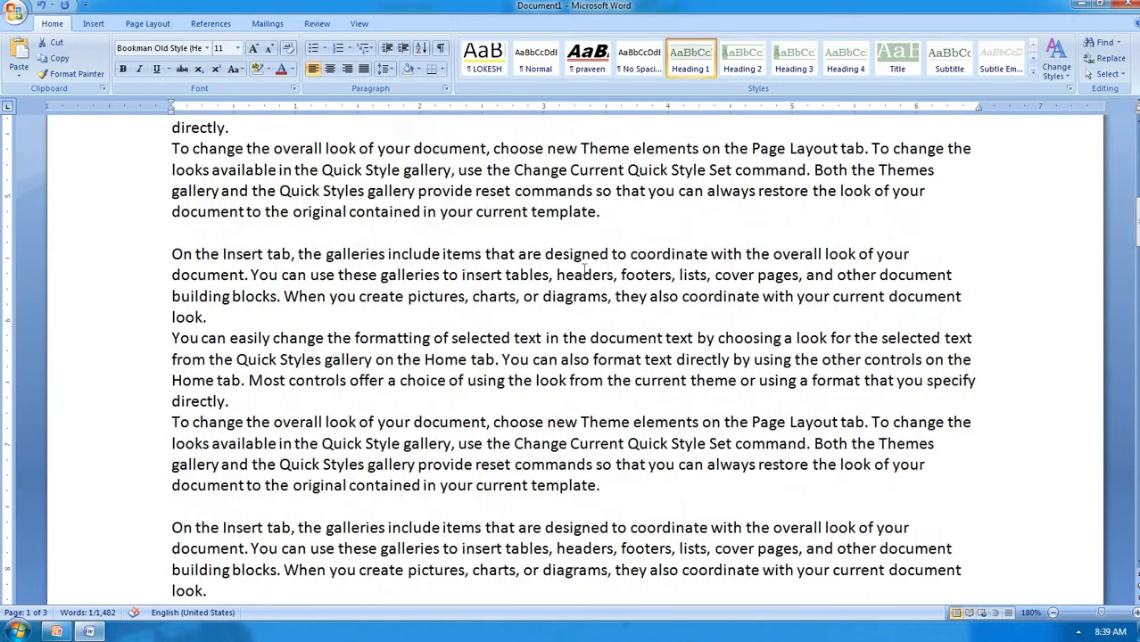
scroll(584, 269, "down", 8)
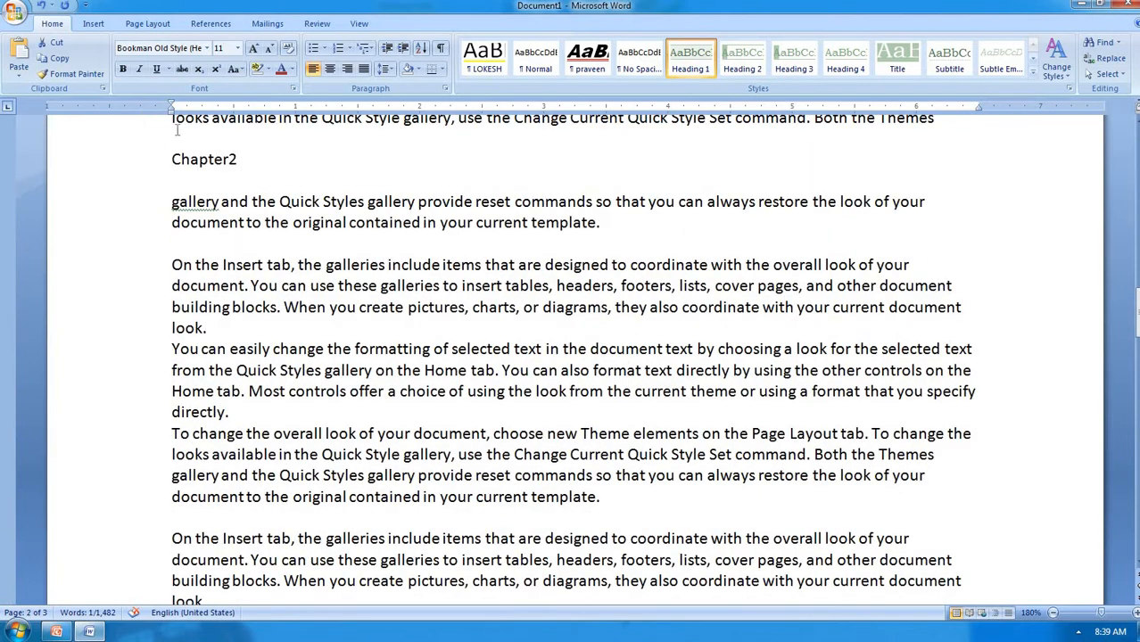
Select Chapter2 on page 2 and apply Heading 1 to it
double_click(214, 159)
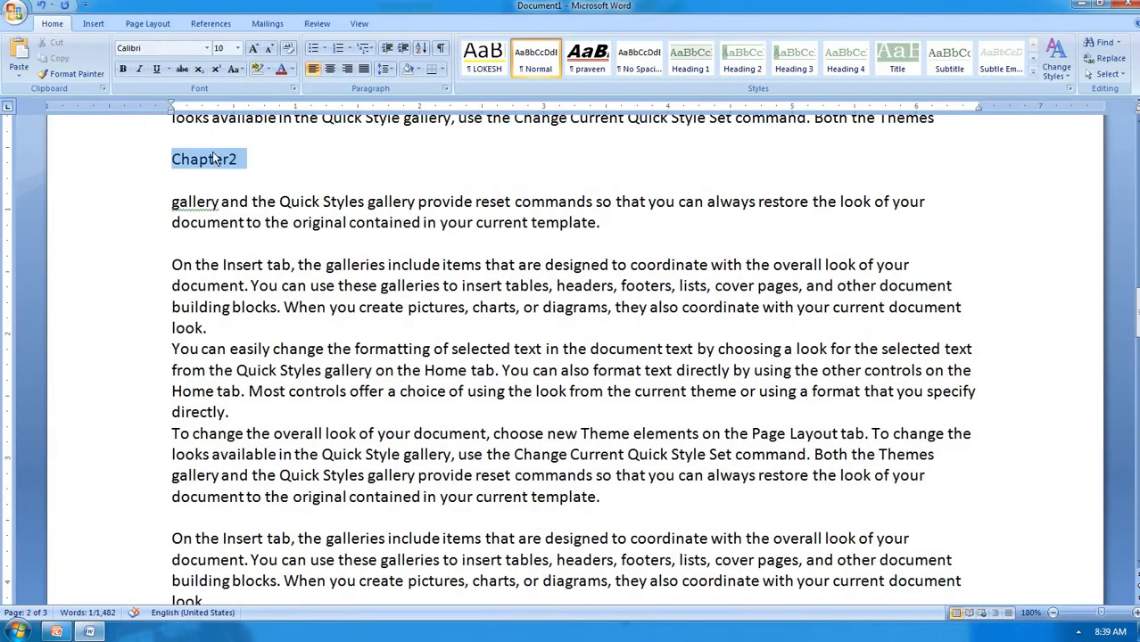
left_click(690, 58)
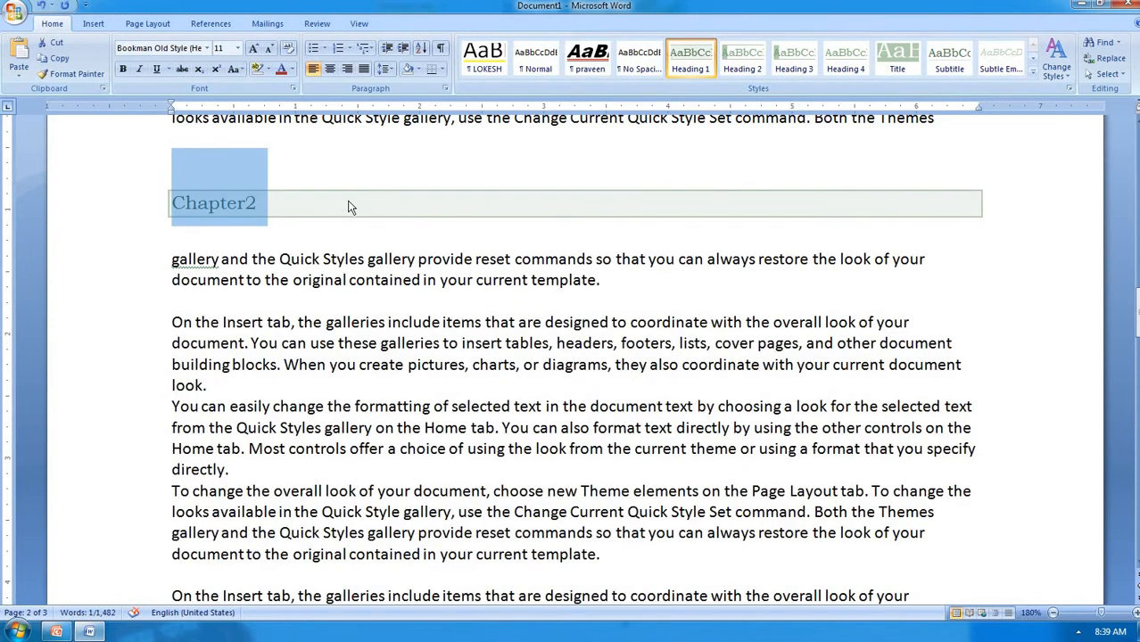
scroll(348, 203, "up", 10)
scroll(346, 204, "down", 10)
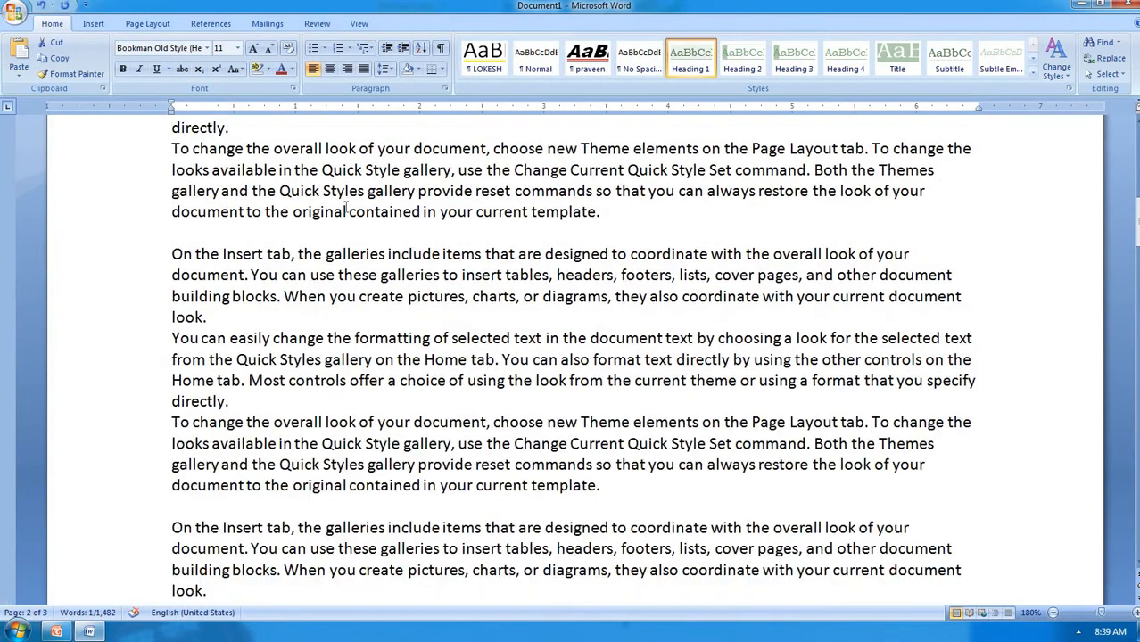
scroll(346, 207, "down", 15)
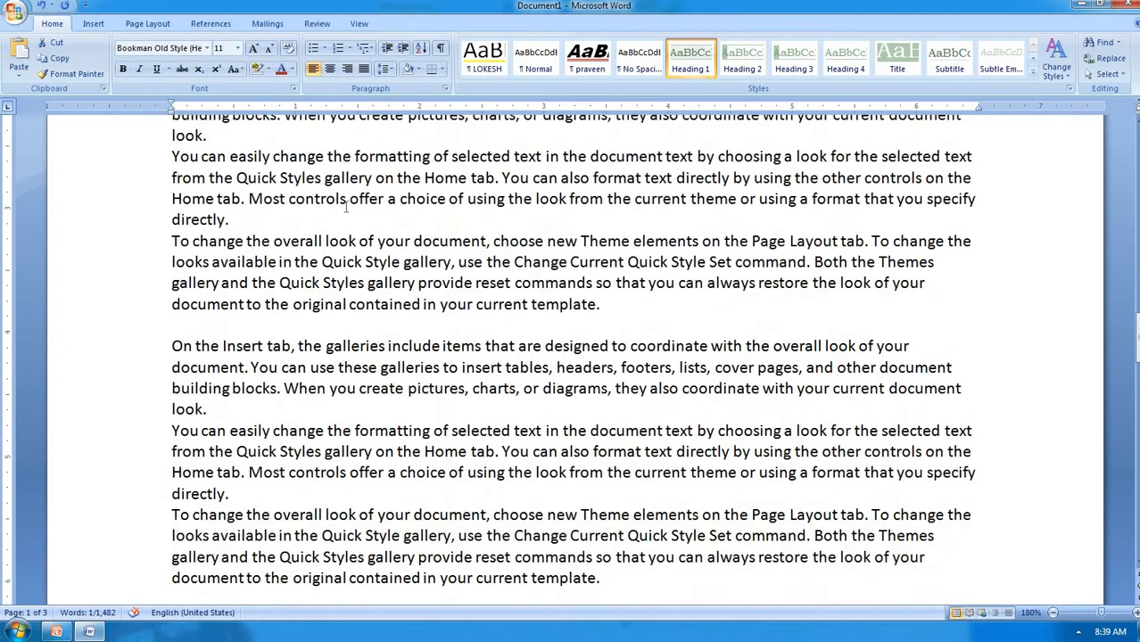
scroll(346, 207, "down", 4)
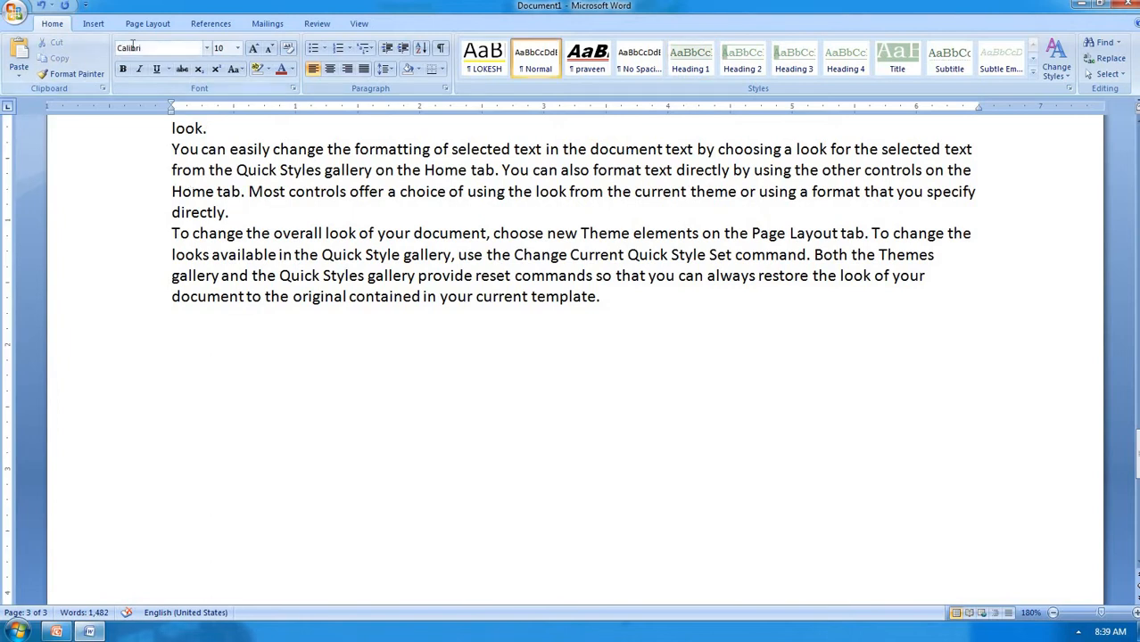
Insert a link to the Chapter1 heading at the document's end and test it
key("ctrl+k")
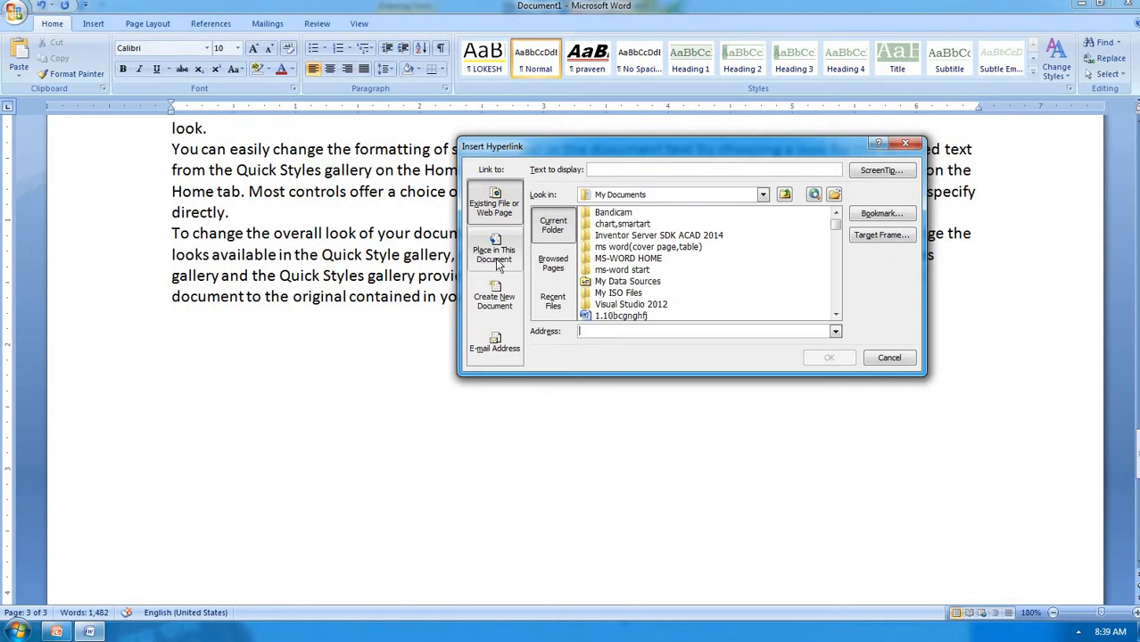
left_click(502, 256)
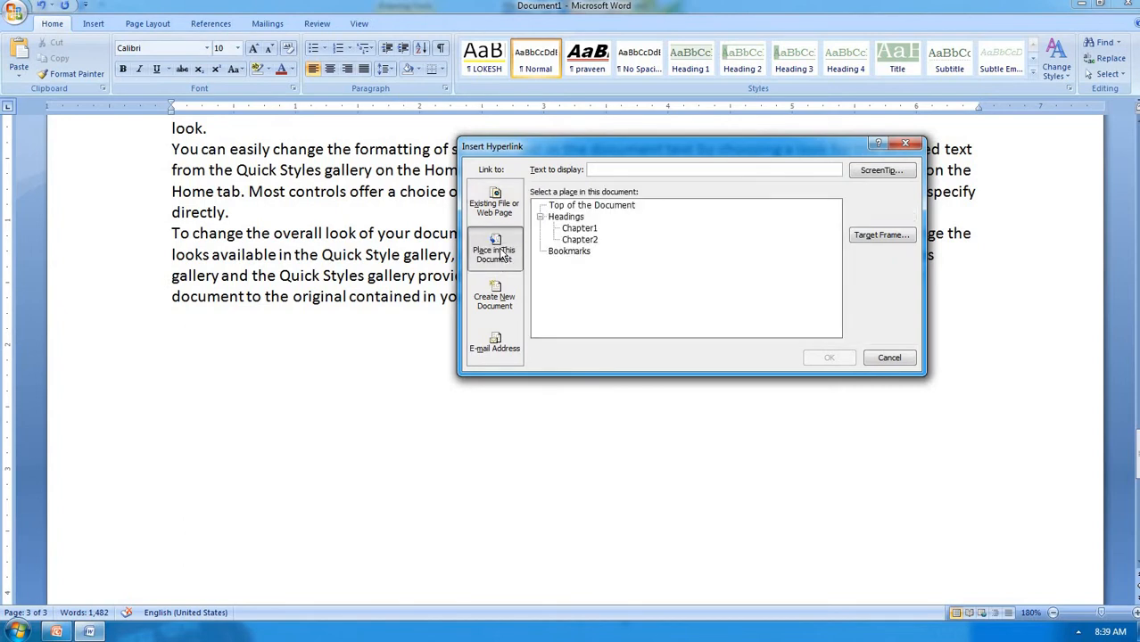
left_click(581, 229)
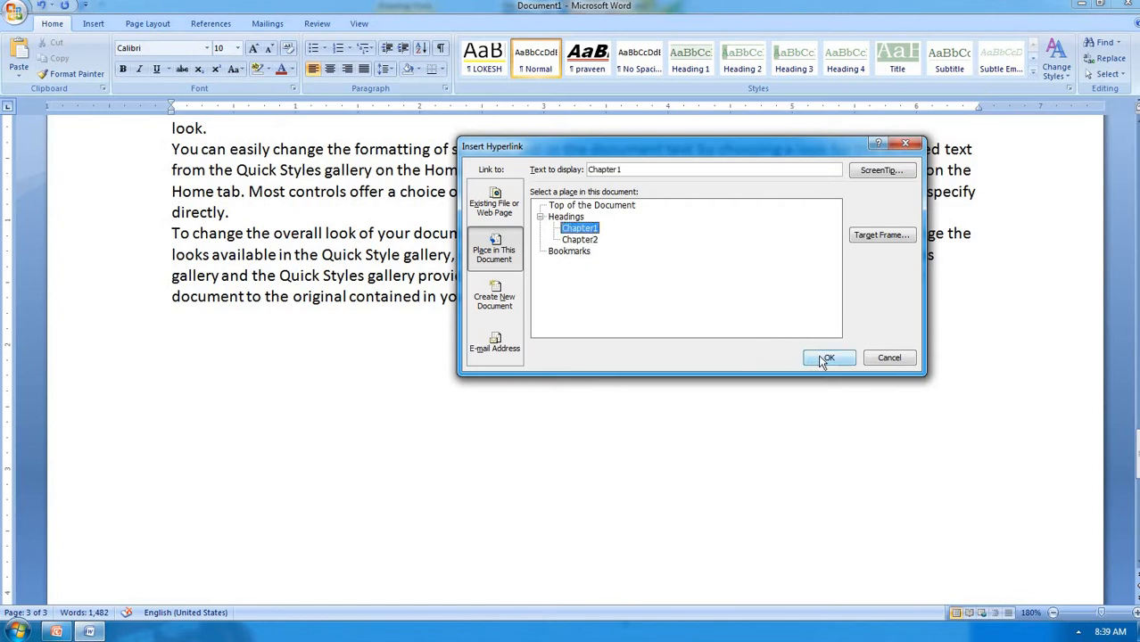
left_click(822, 356)
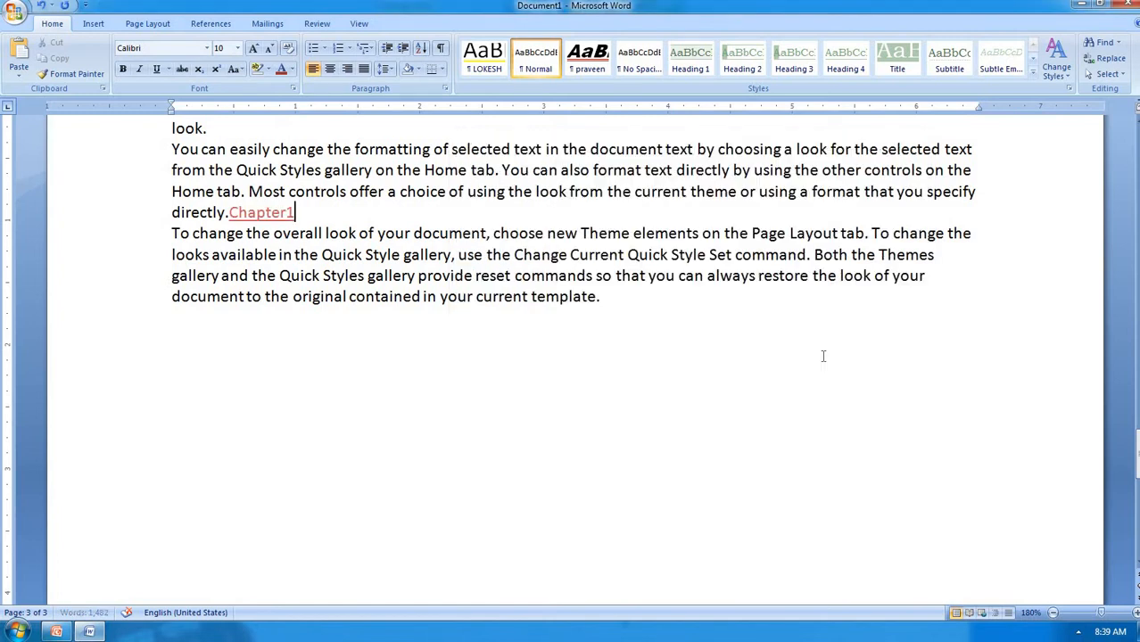
left_click(282, 214)
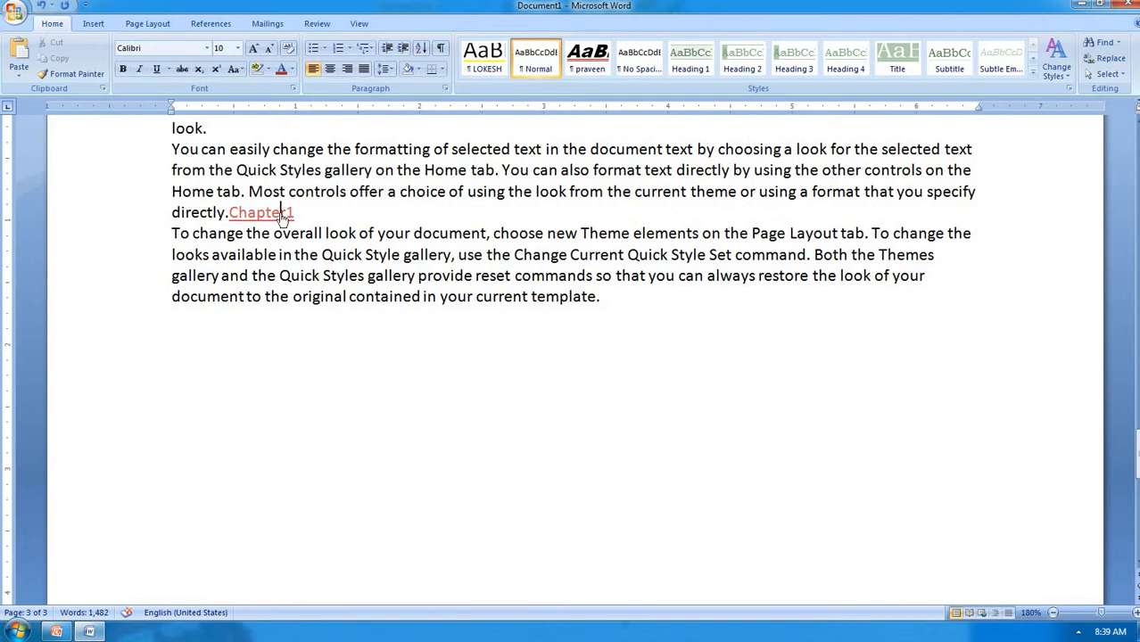
left_click(281, 214, "ctrl")
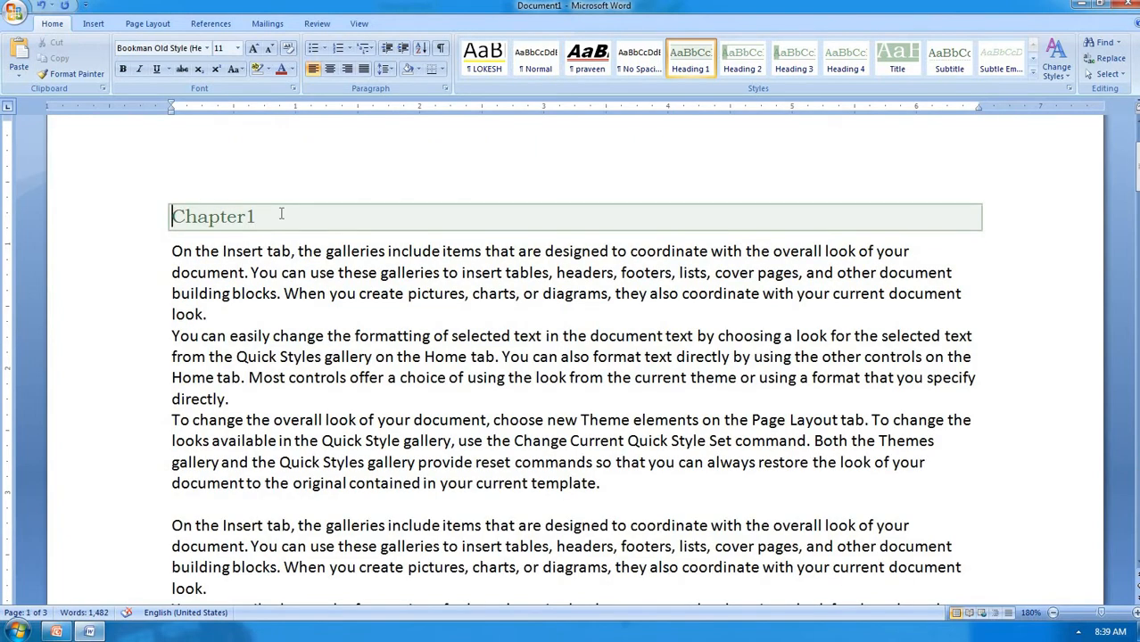
key("alt+Left")
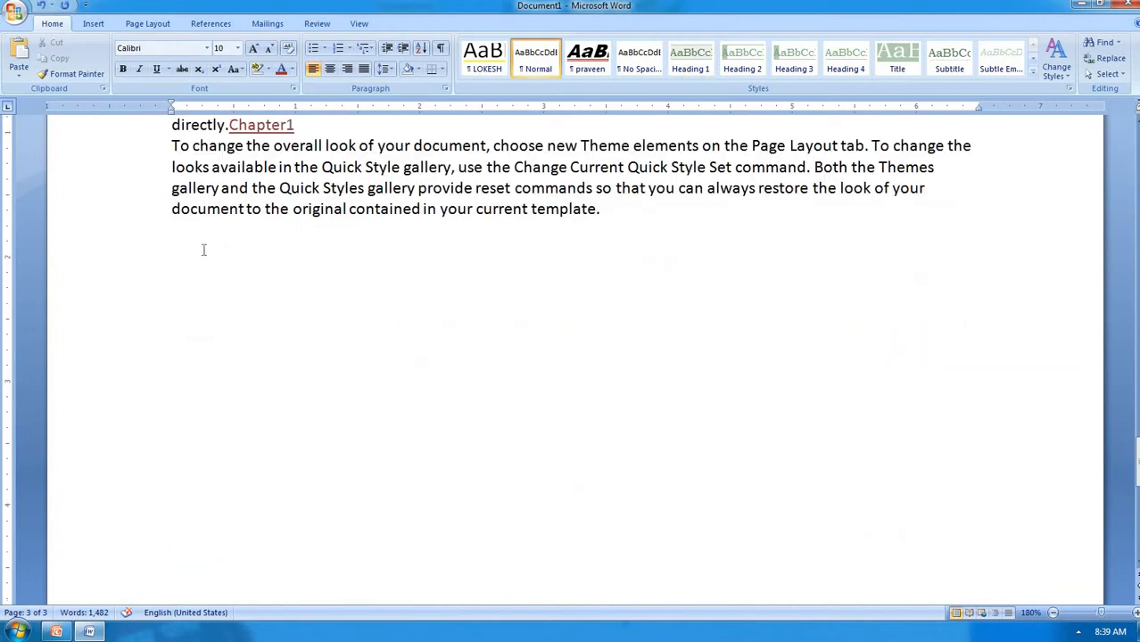
Insert a link to the Chapter2 heading on the next line and follow it to test
key("ctrl+k")
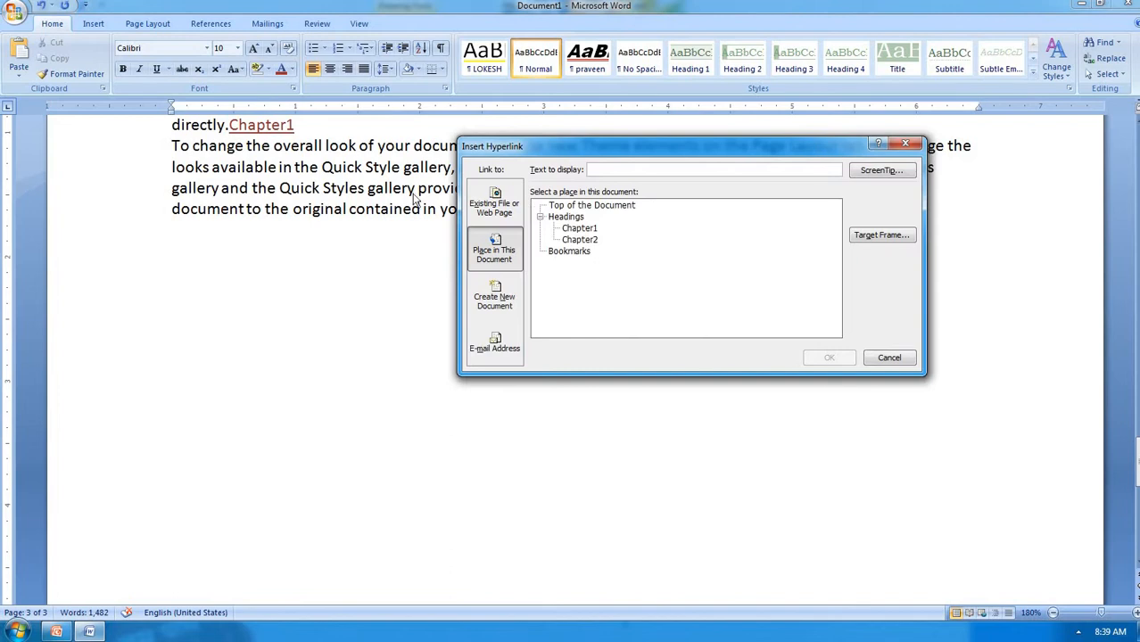
left_click(579, 240)
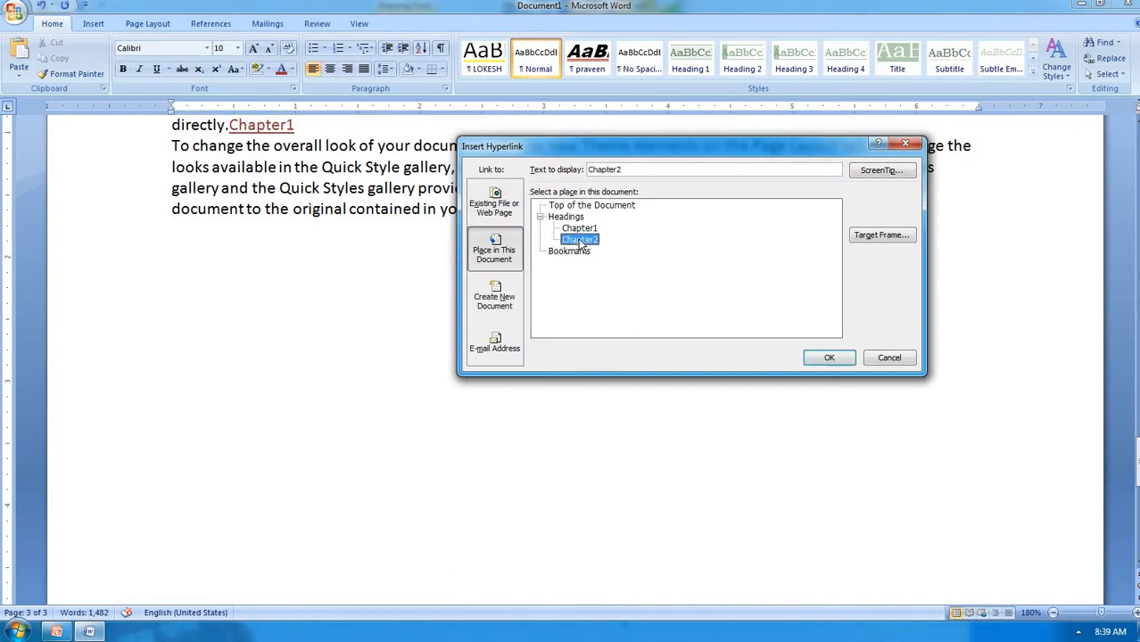
left_click(828, 358)
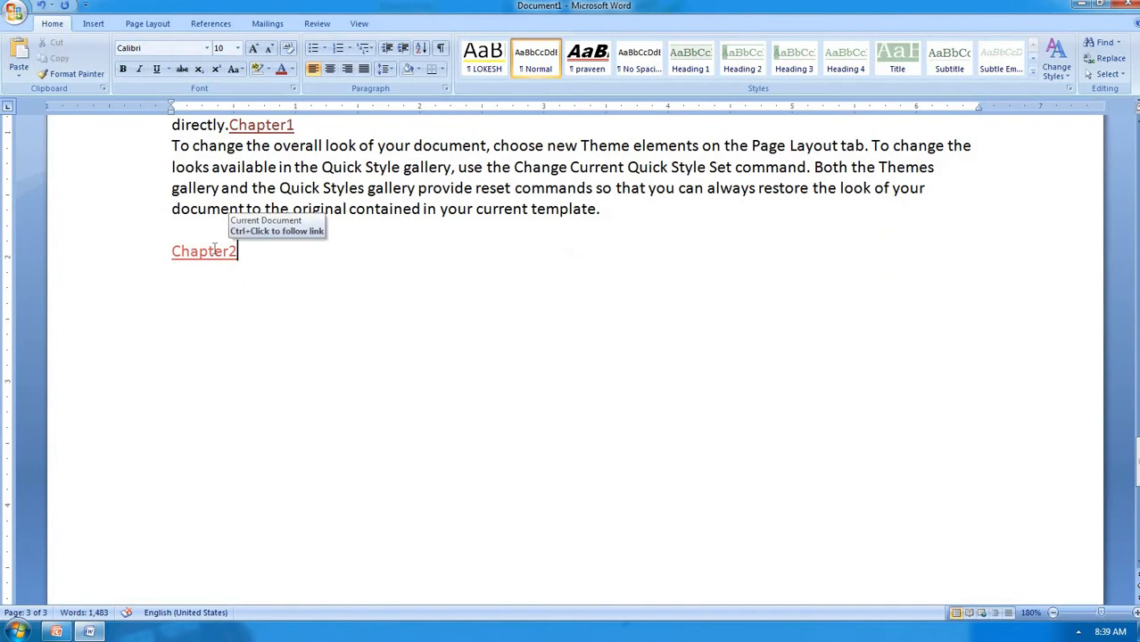
left_click(215, 254, "ctrl")
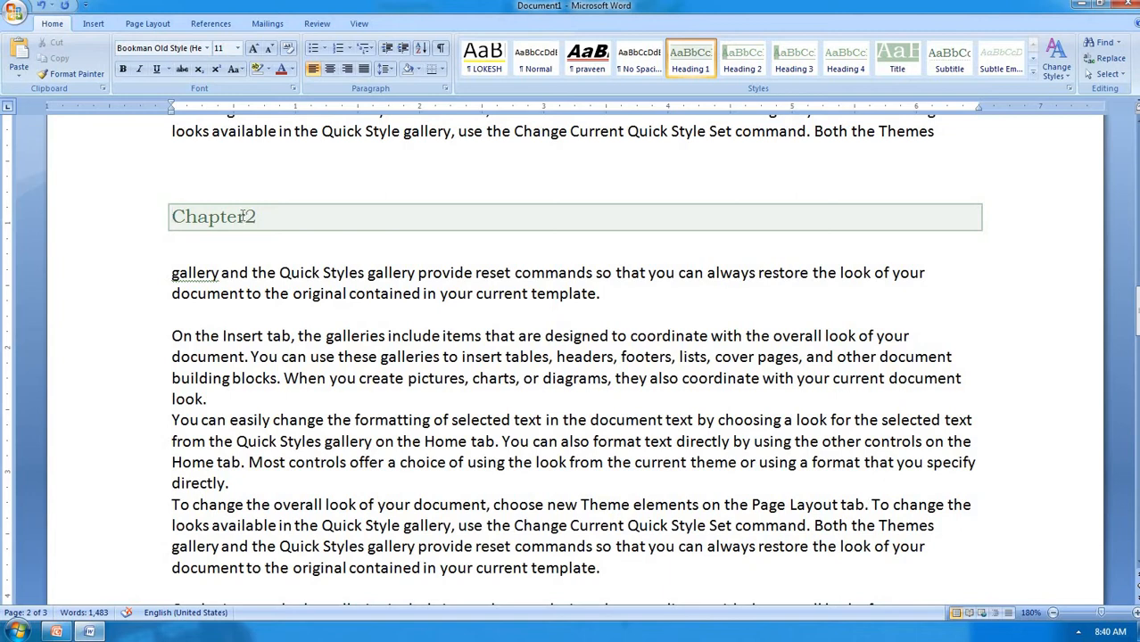
scroll(243, 216, "up", 2)
scroll(243, 216, "down", 1)
scroll(243, 216, "up", 6)
scroll(242, 217, "down", 10)
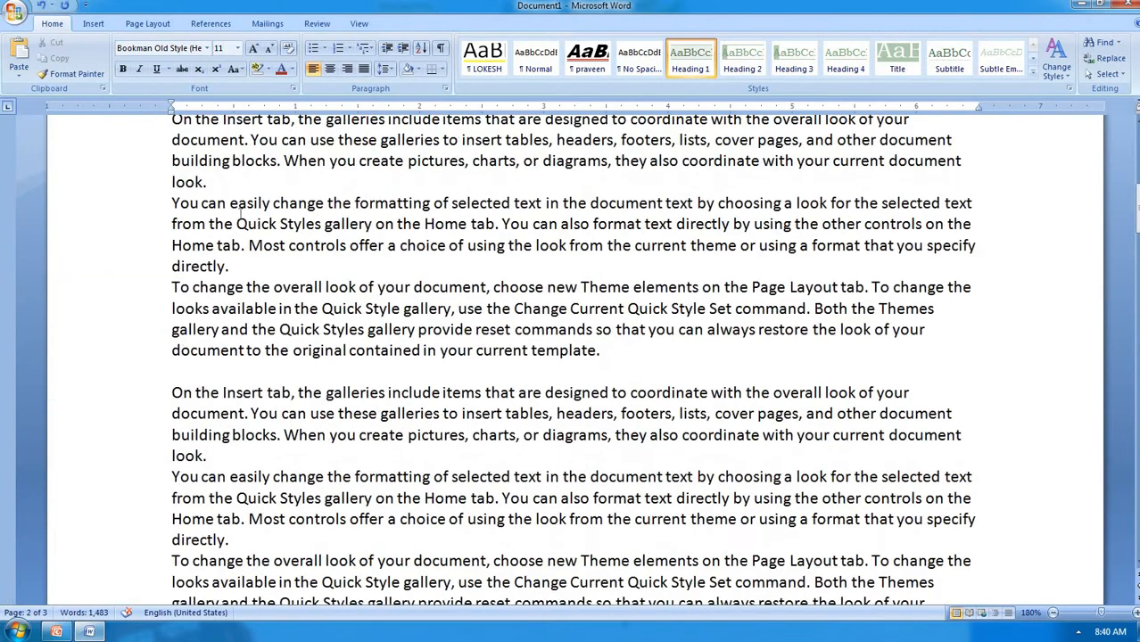
scroll(239, 217, "up", 6)
left_click(182, 260)
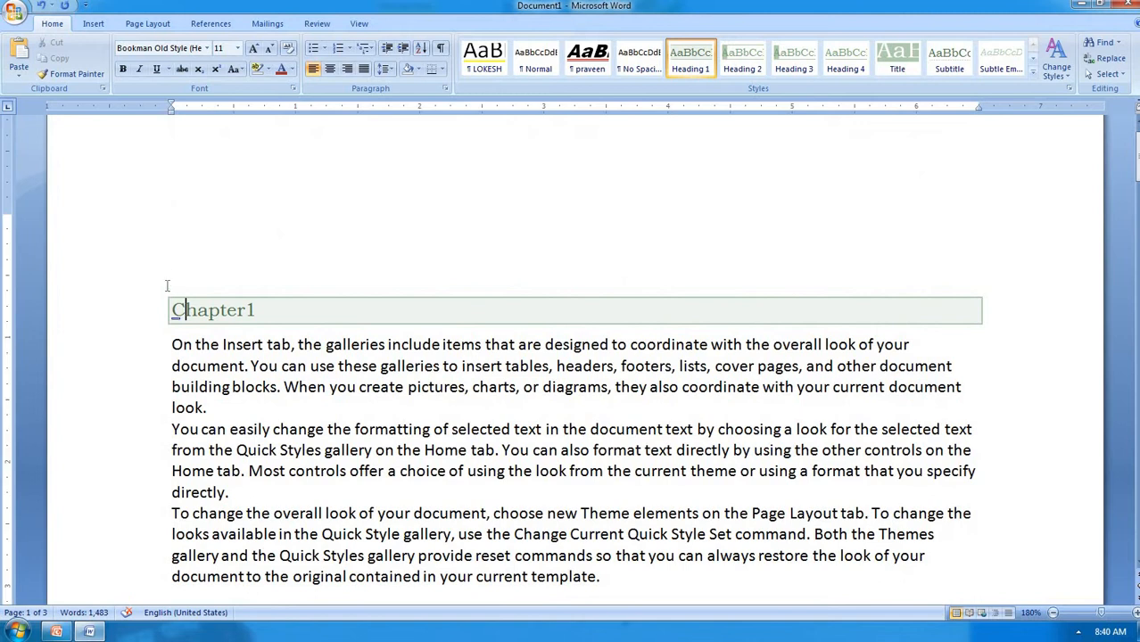
Type 'top' on a new line above the first paragraph
left_click(173, 339)
key("Return")
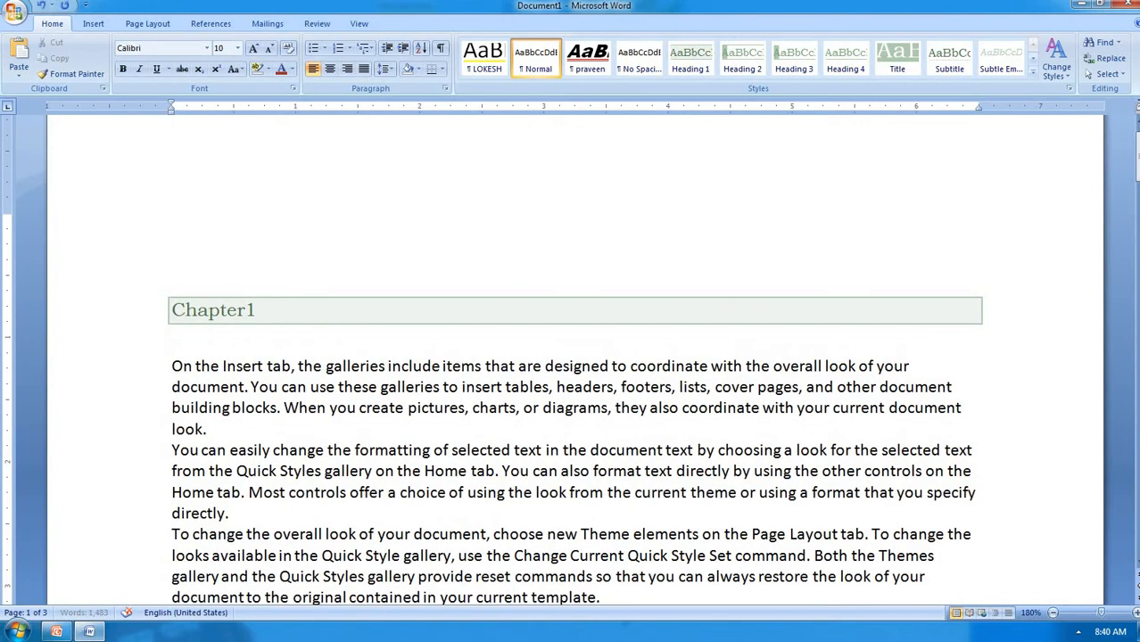
key("Return")
key("Return")
key("Up")
type("top")
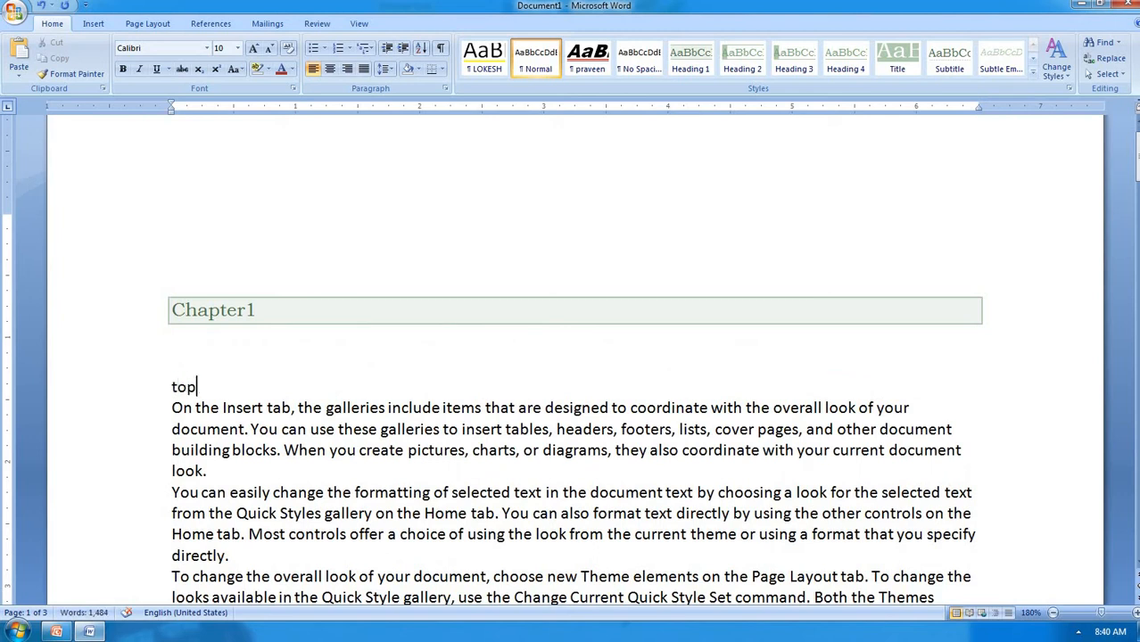
key("shift+Right")
Add a 'bottom' line after the Chapter2 link and style it Heading 1
key("ctrl+End")
key("Return")
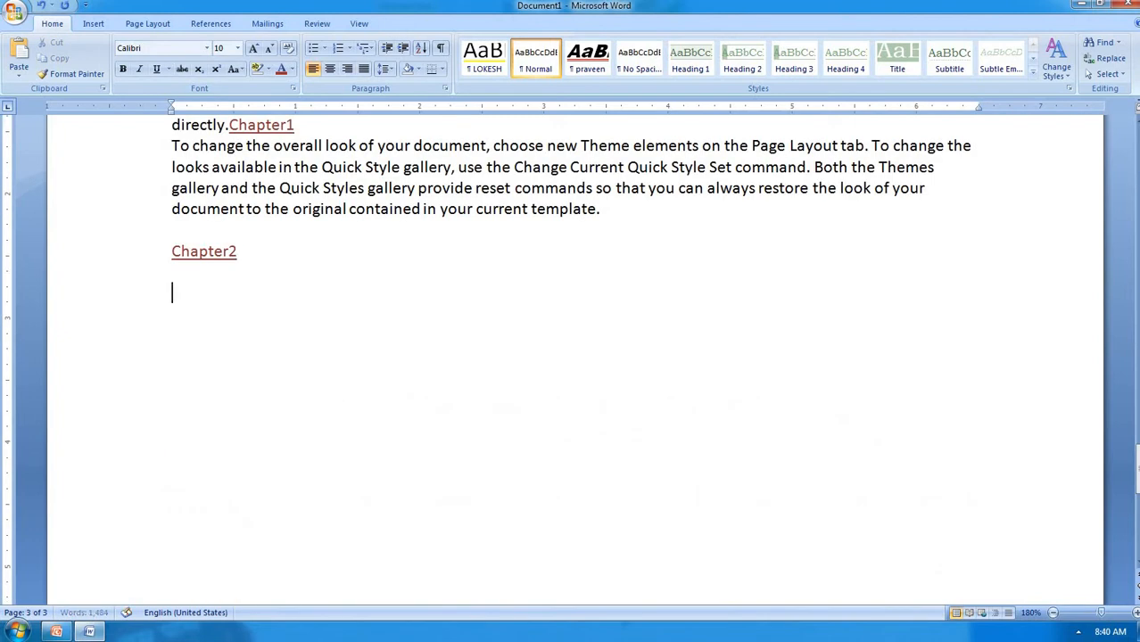
type("bottom")
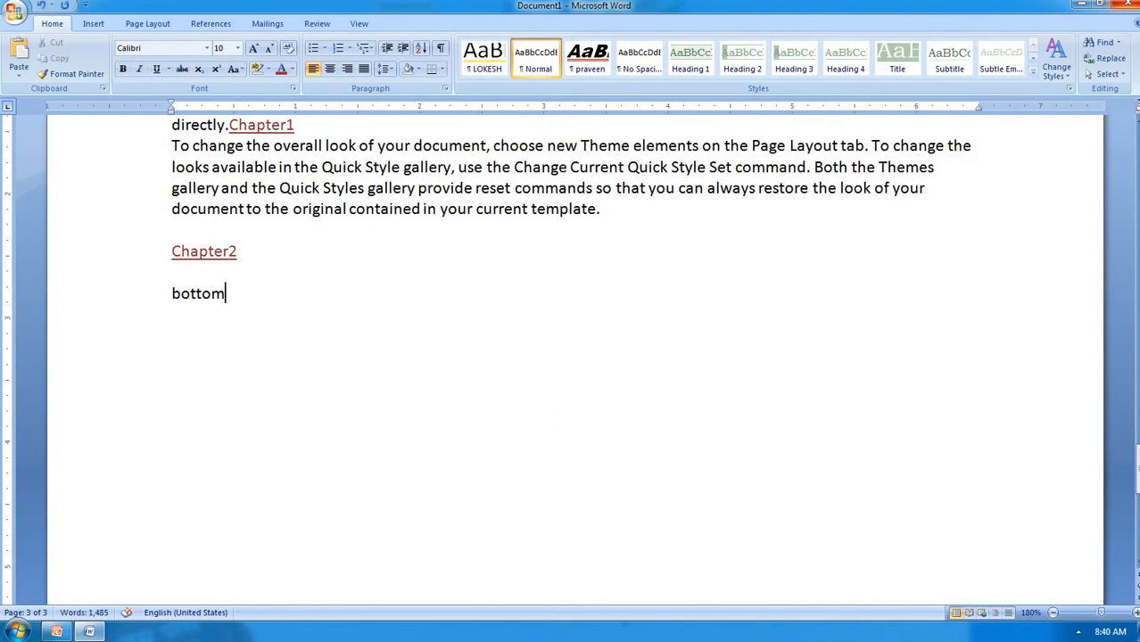
key("shift+Home")
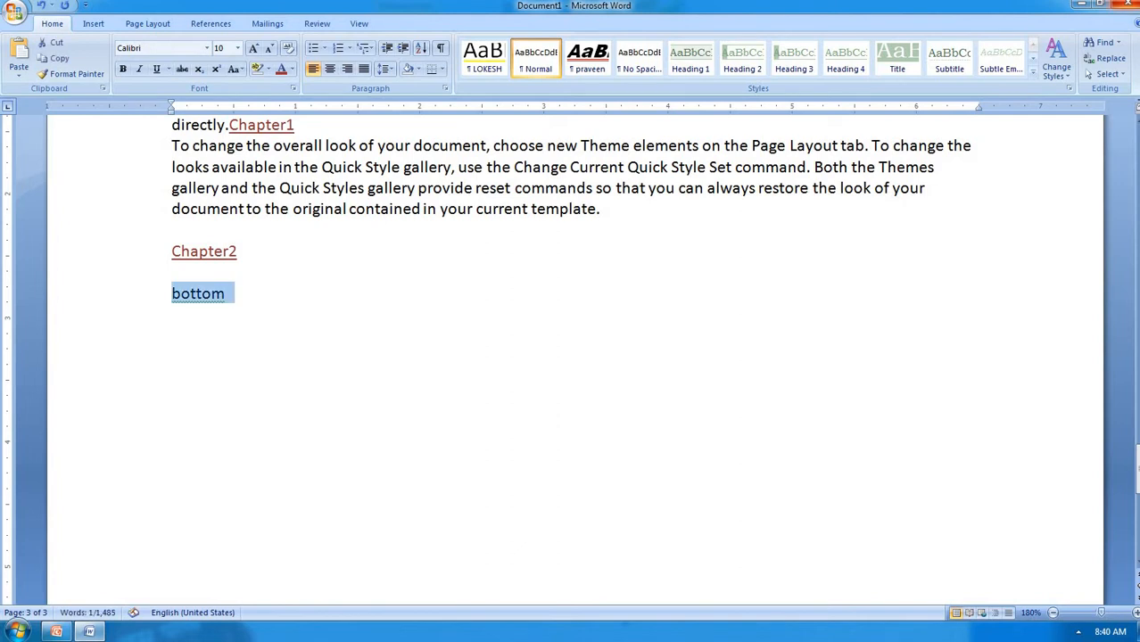
left_click(690, 55)
Select the word top and style it Heading 1
scroll(508, 251, "up", 20)
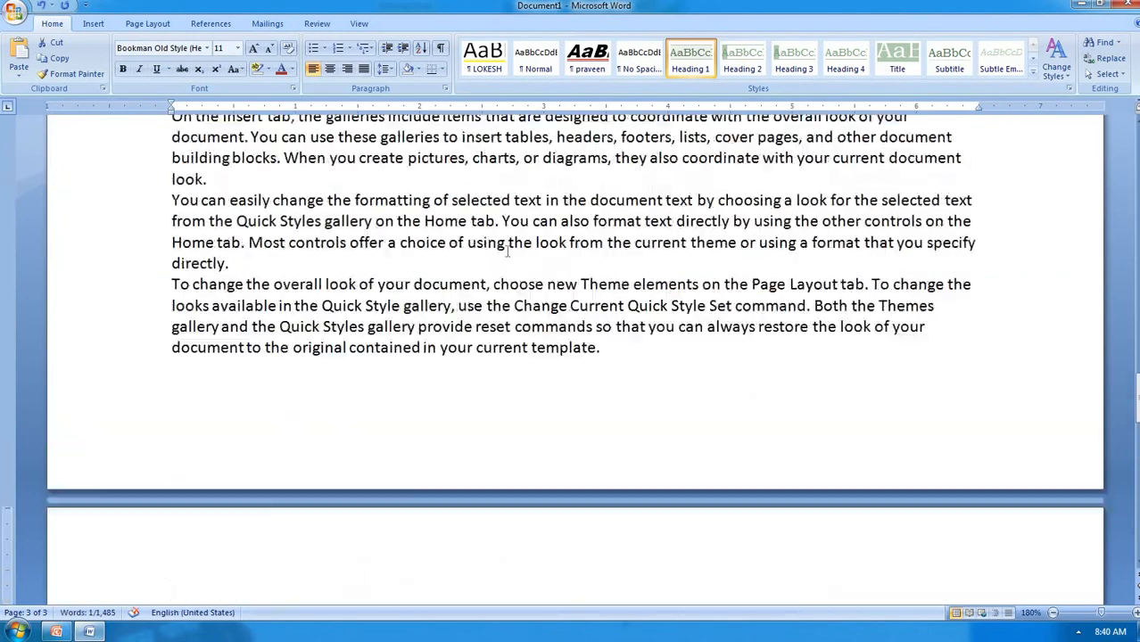
scroll(507, 252, "up", 10)
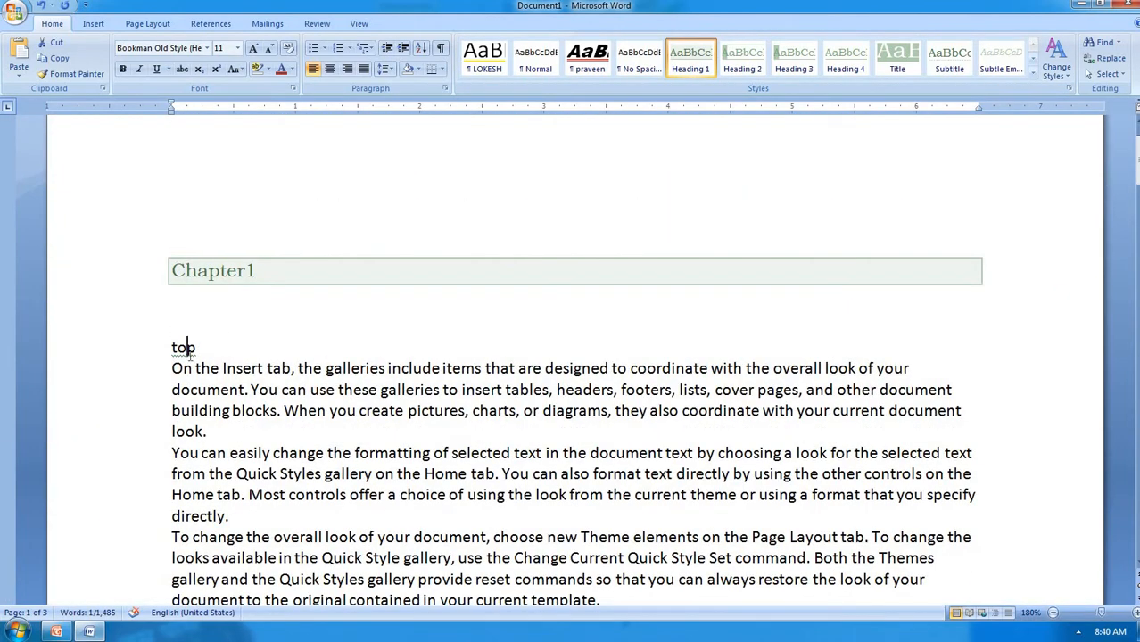
left_click(188, 350)
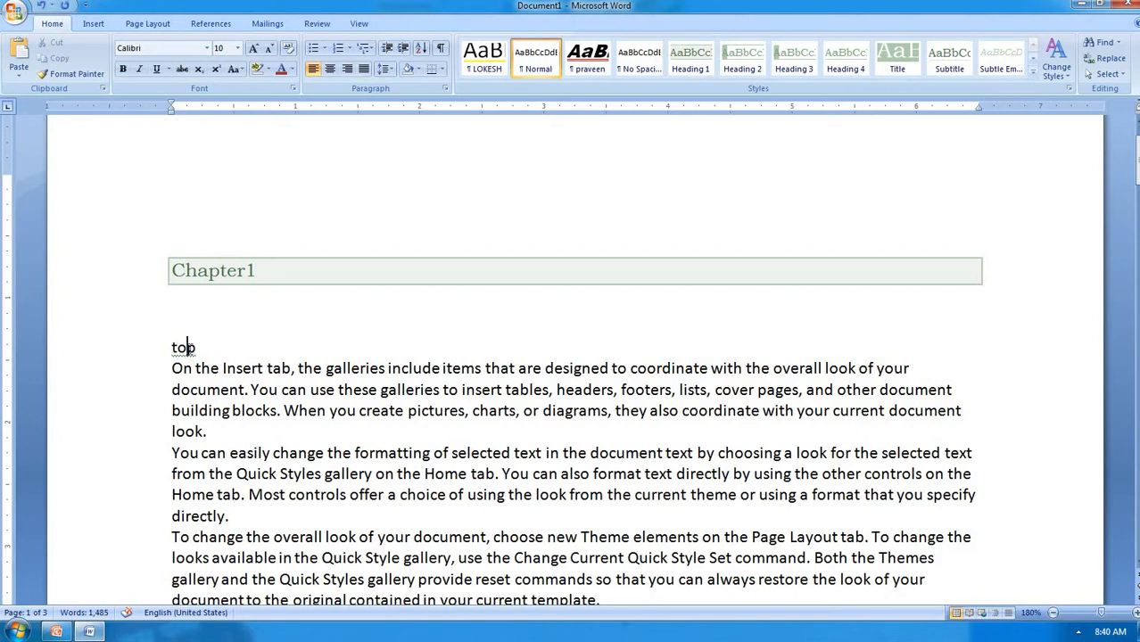
double_click(189, 348)
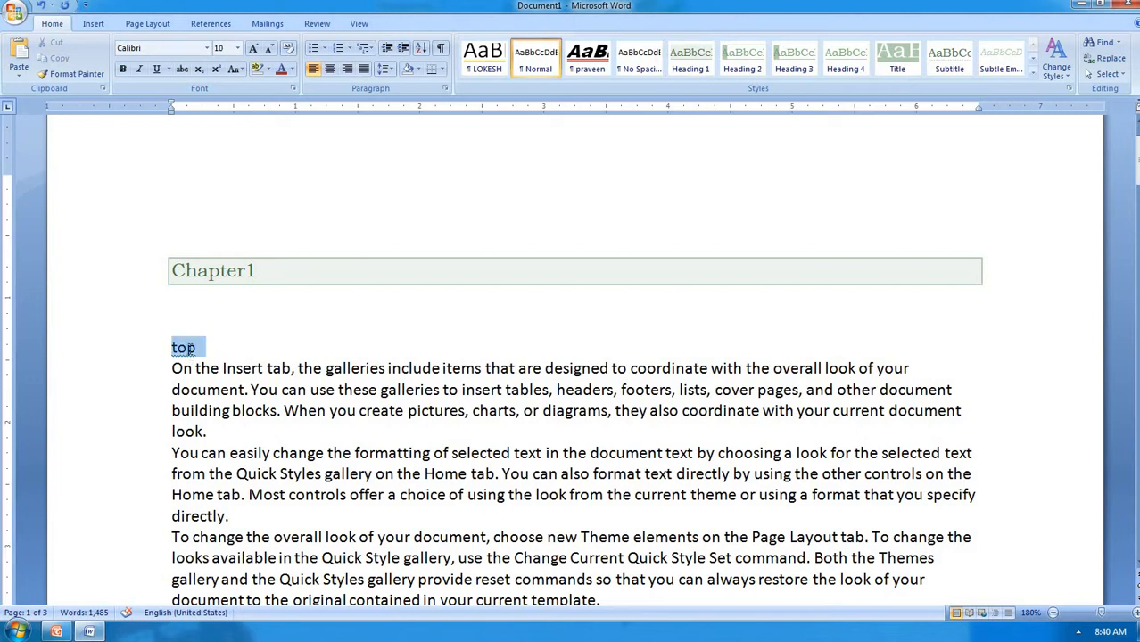
left_click(688, 62)
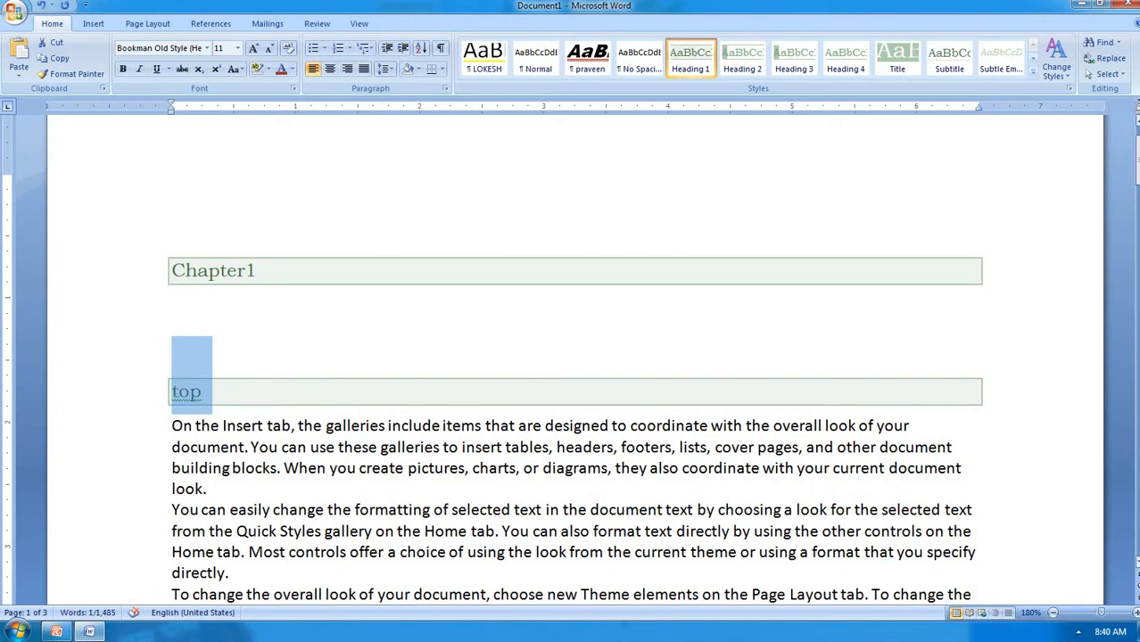
Link the word top to the bottom heading and follow the link to test it
key("ctrl+k")
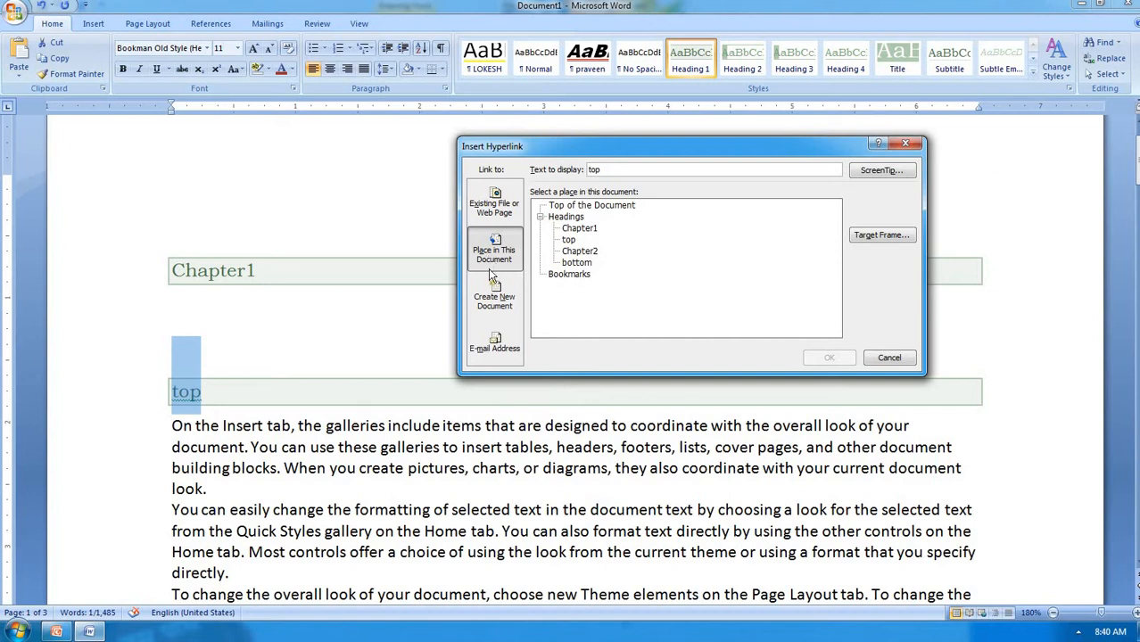
left_click(577, 264)
left_click(808, 357)
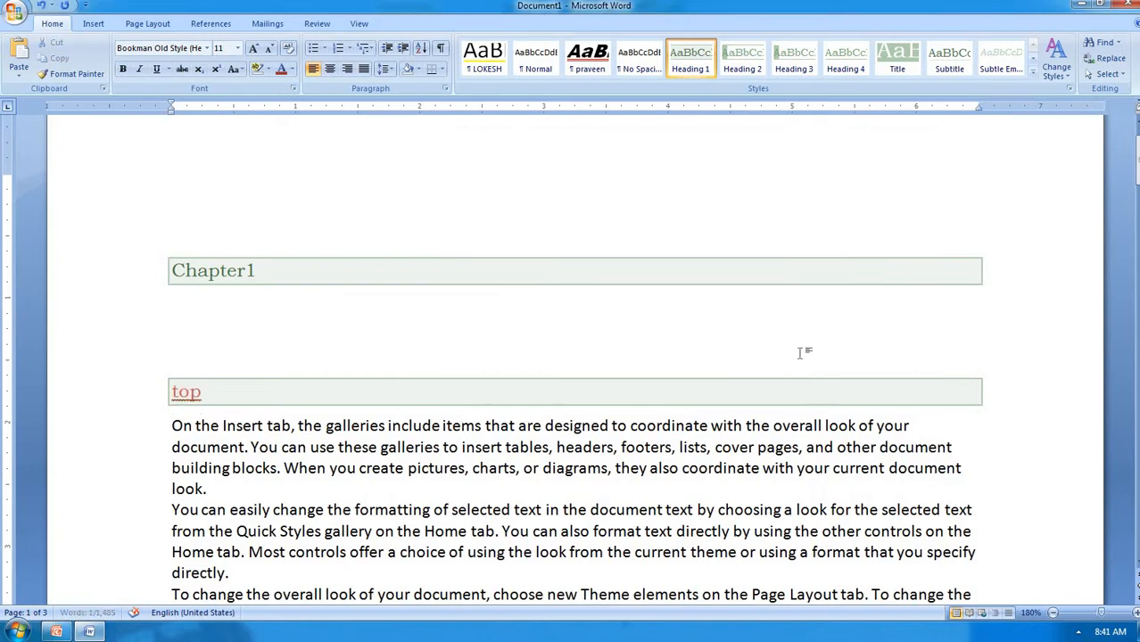
left_click(195, 398, "ctrl")
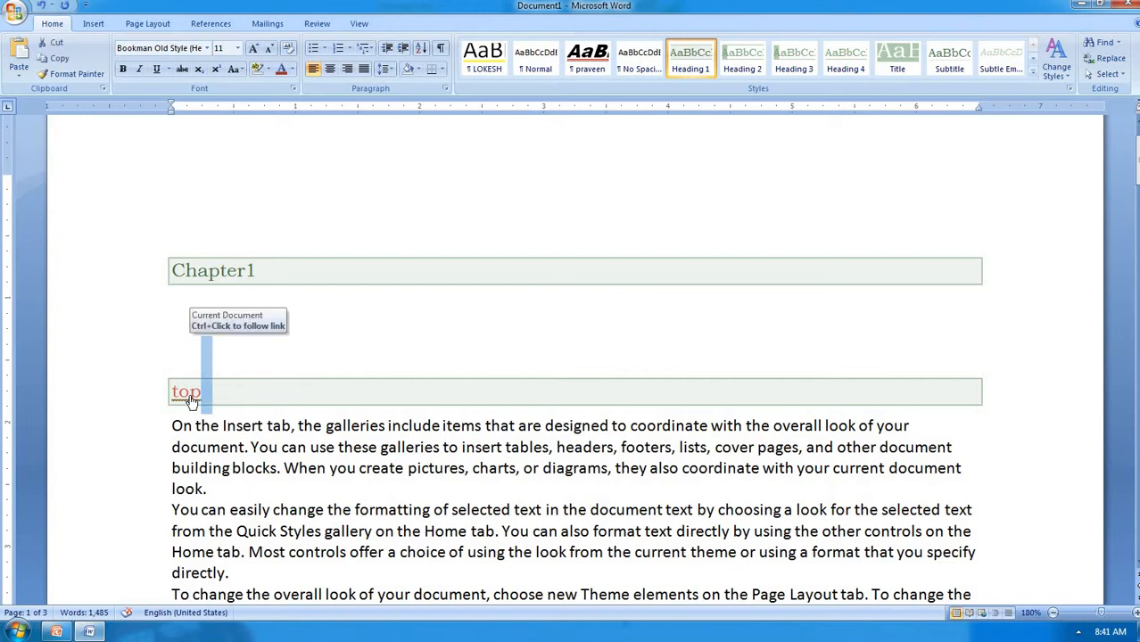
left_click(190, 395, "ctrl")
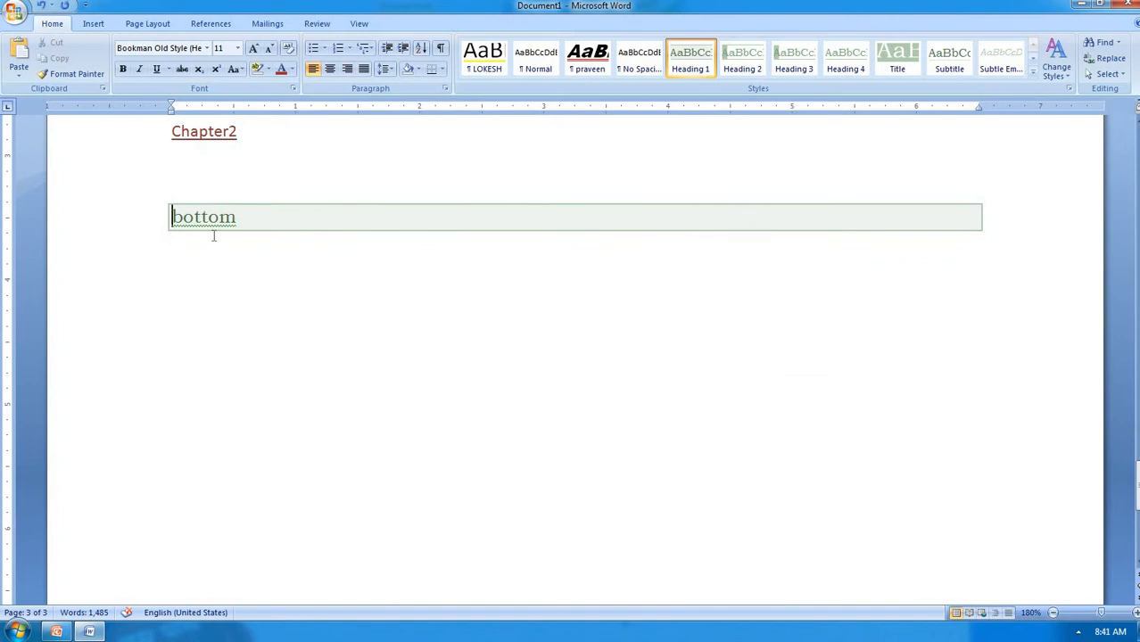
Link the bottom heading back to the top heading and follow it to test
left_click_drag(241, 216, 163, 216)
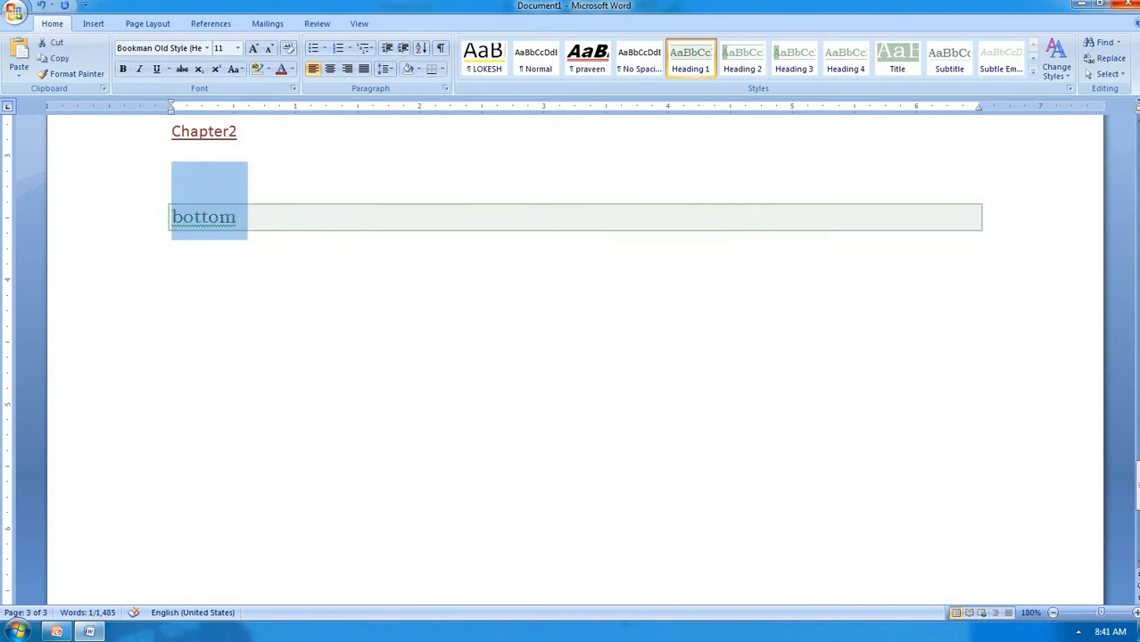
key("ctrl+k")
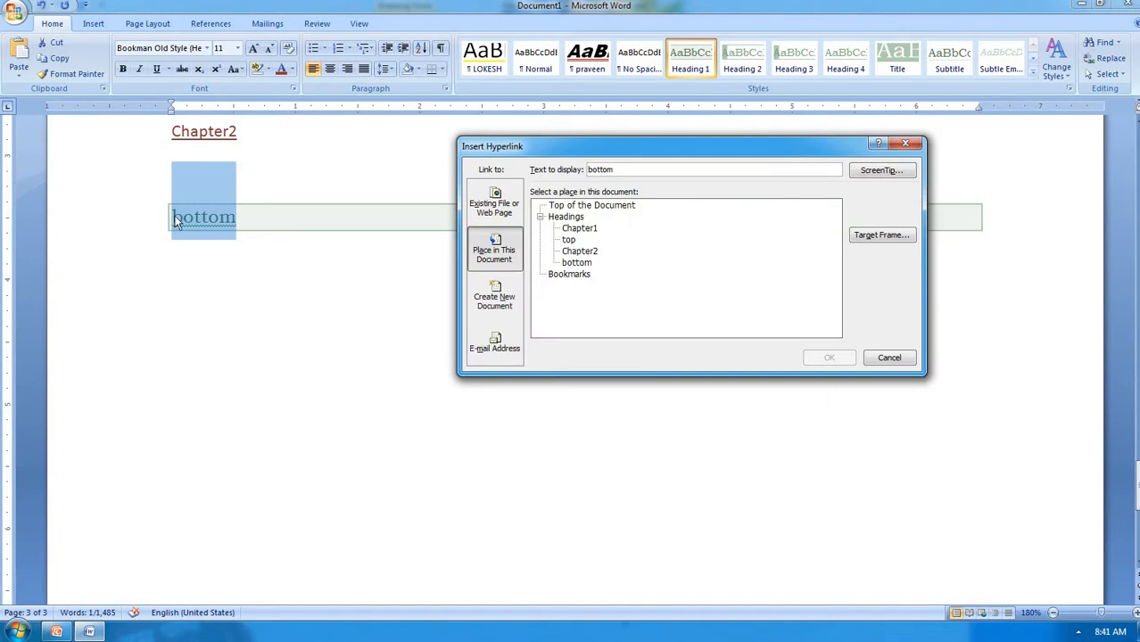
left_click(567, 240)
left_click(839, 358)
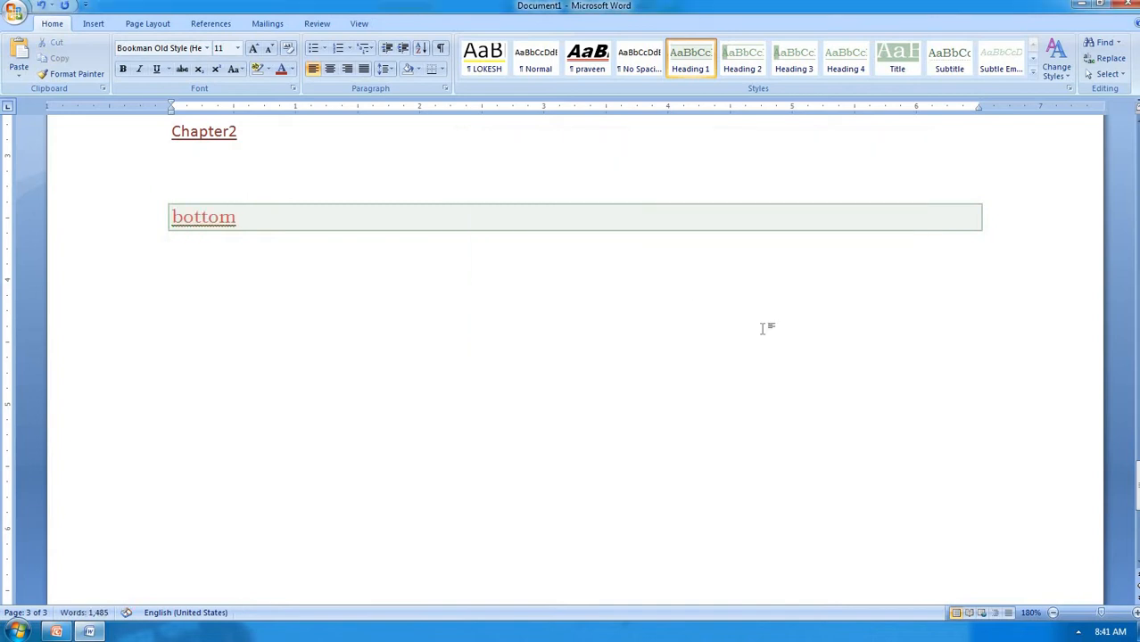
left_click(229, 223, "ctrl")
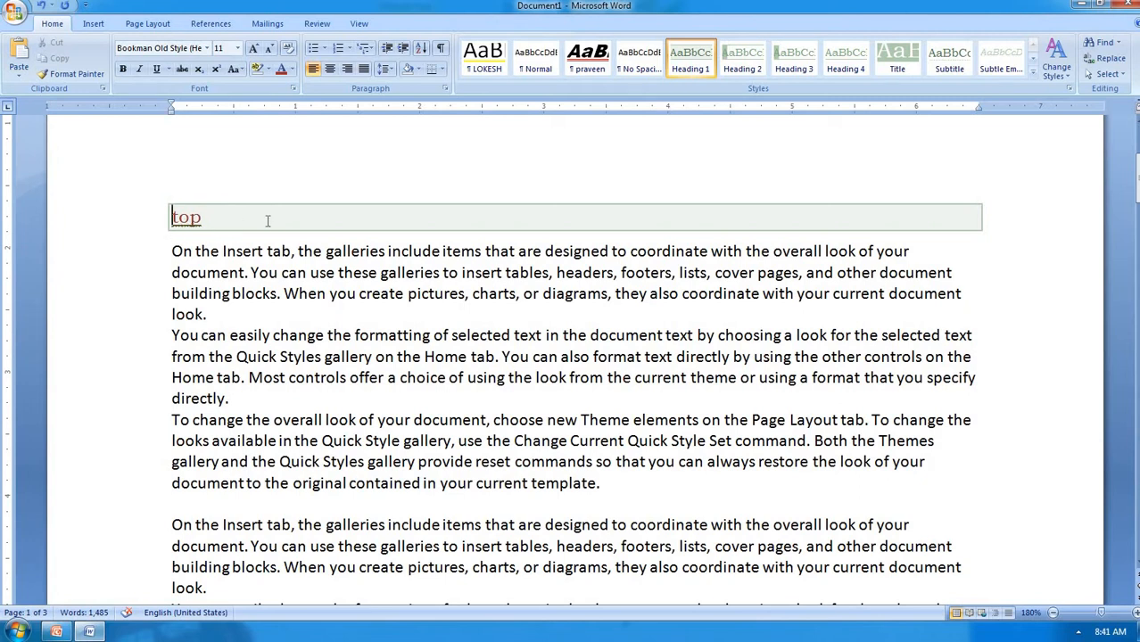
scroll(216, 299, "down", 10)
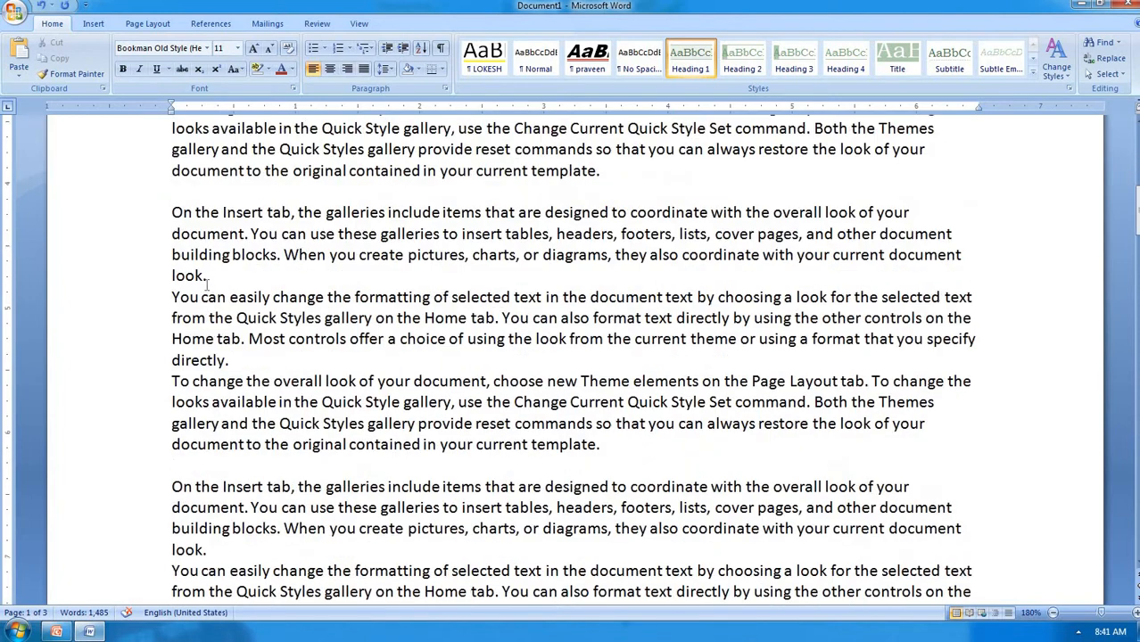
scroll(206, 284, "down", 20)
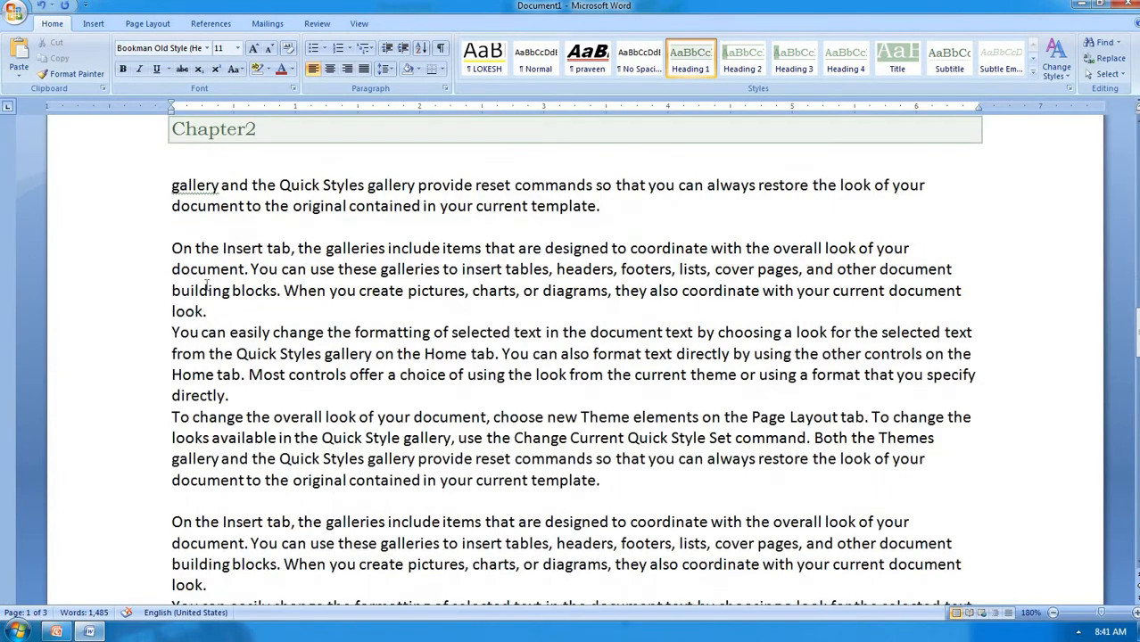
scroll(206, 284, "down", 15)
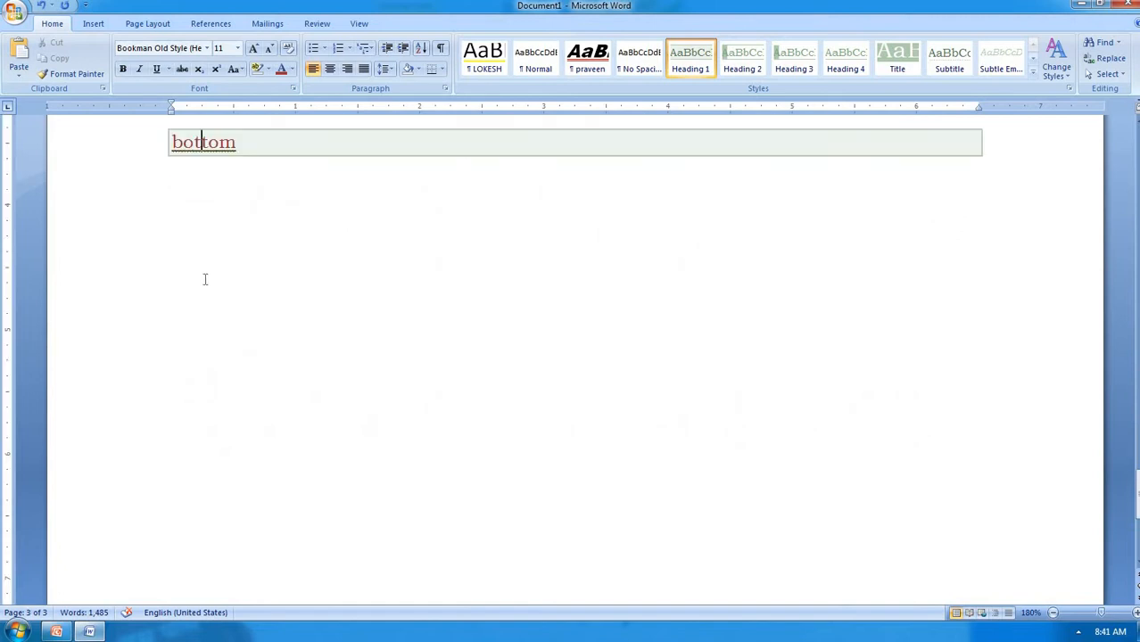
scroll(194, 221, "up", 3)
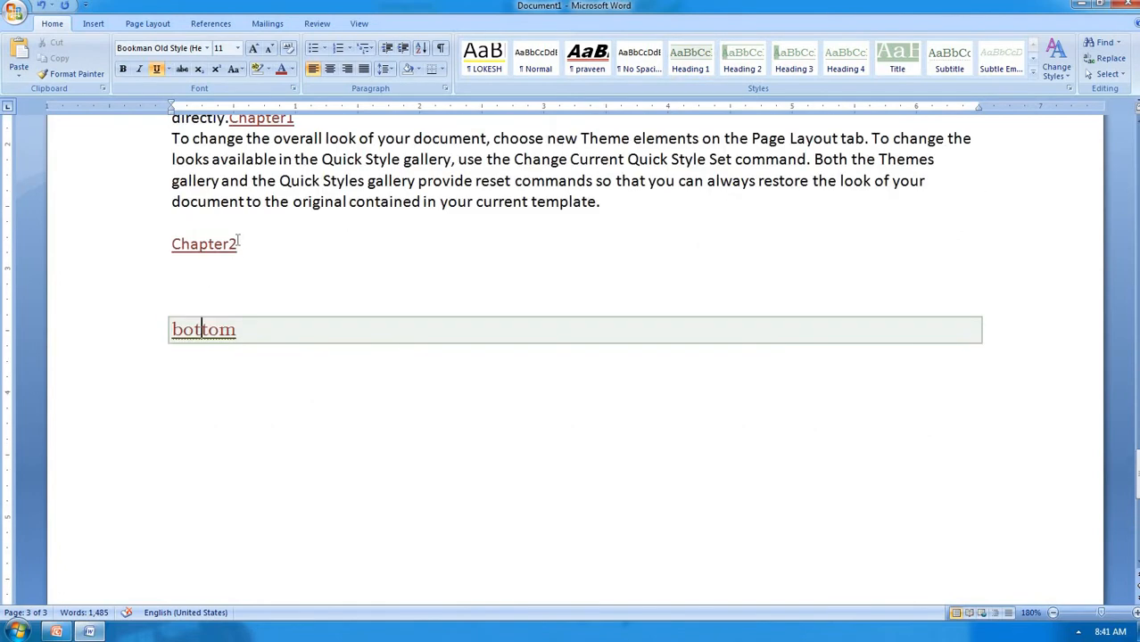
Replace all content with 'Click here to open a new window' and select 'here'
key("ctrl+a")
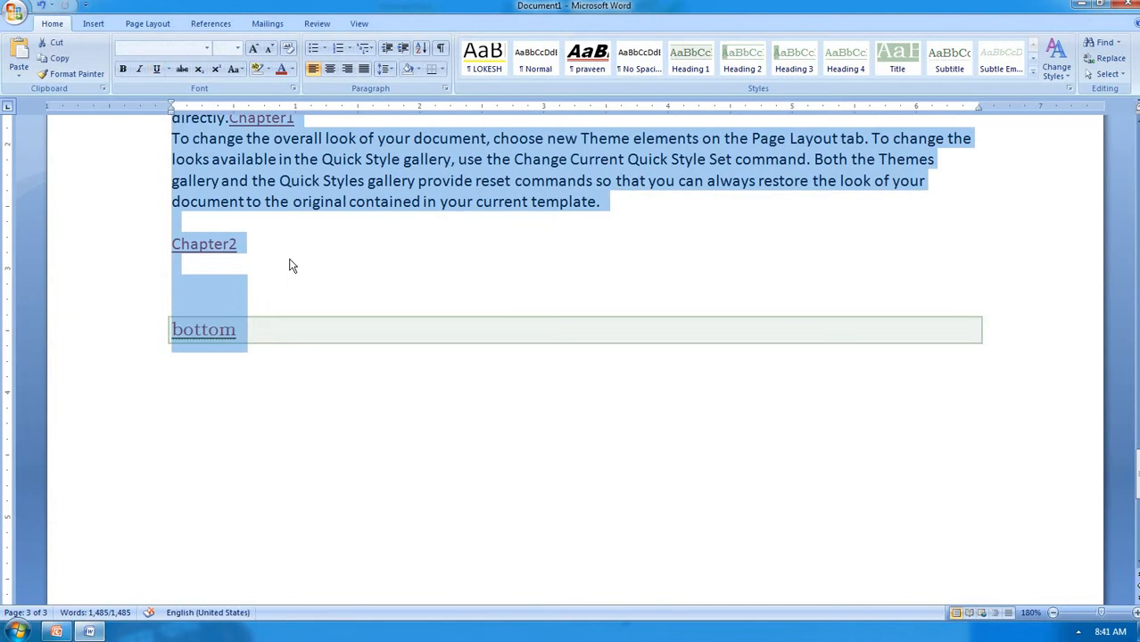
key("Delete")
type("Click")
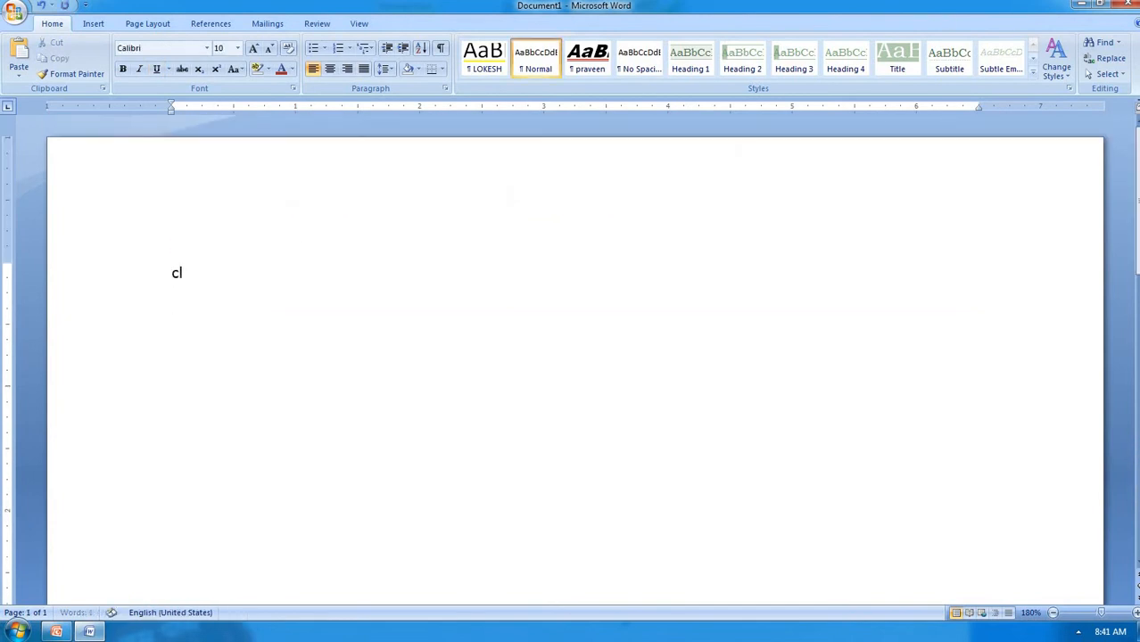
type(" here")
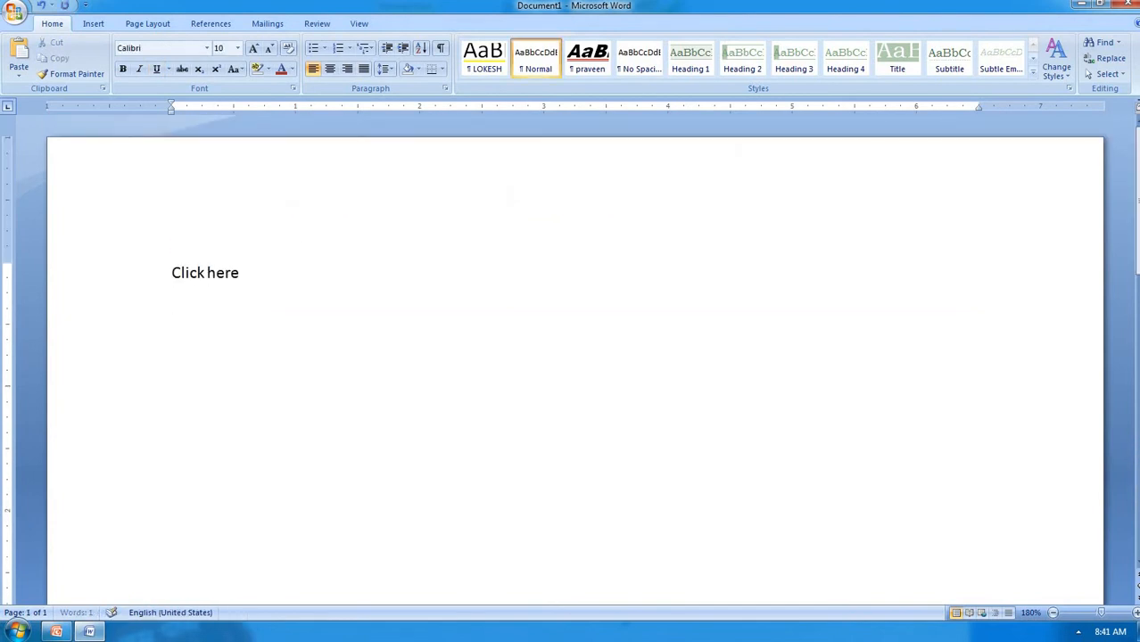
type(" to open a ne")
type("w")
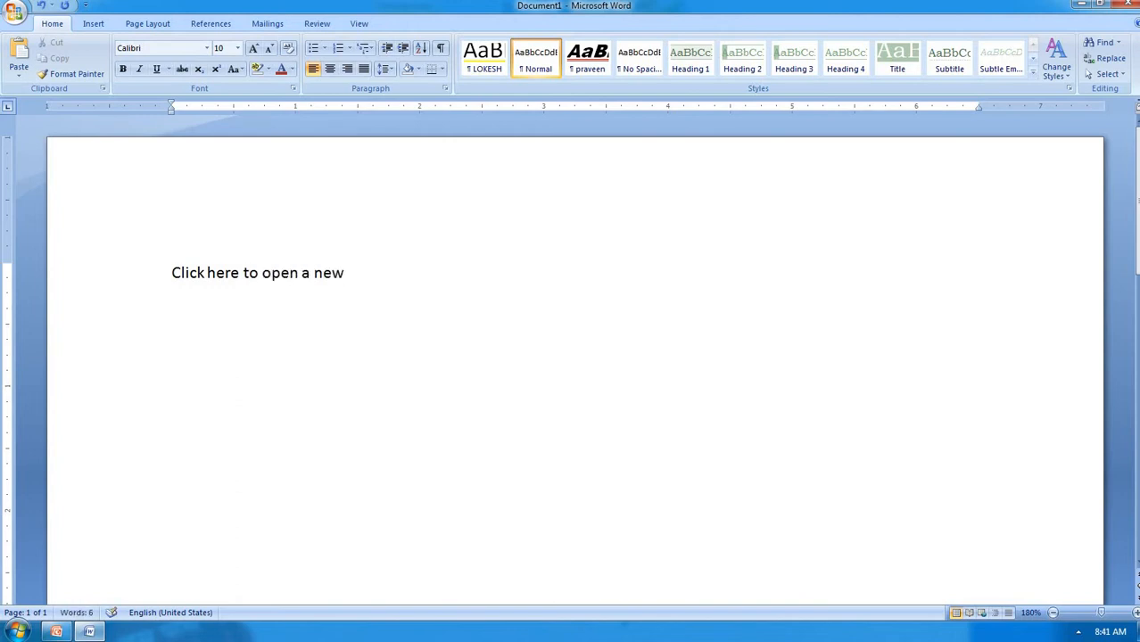
type("indow")
left_click_drag(244, 277, 208, 279)
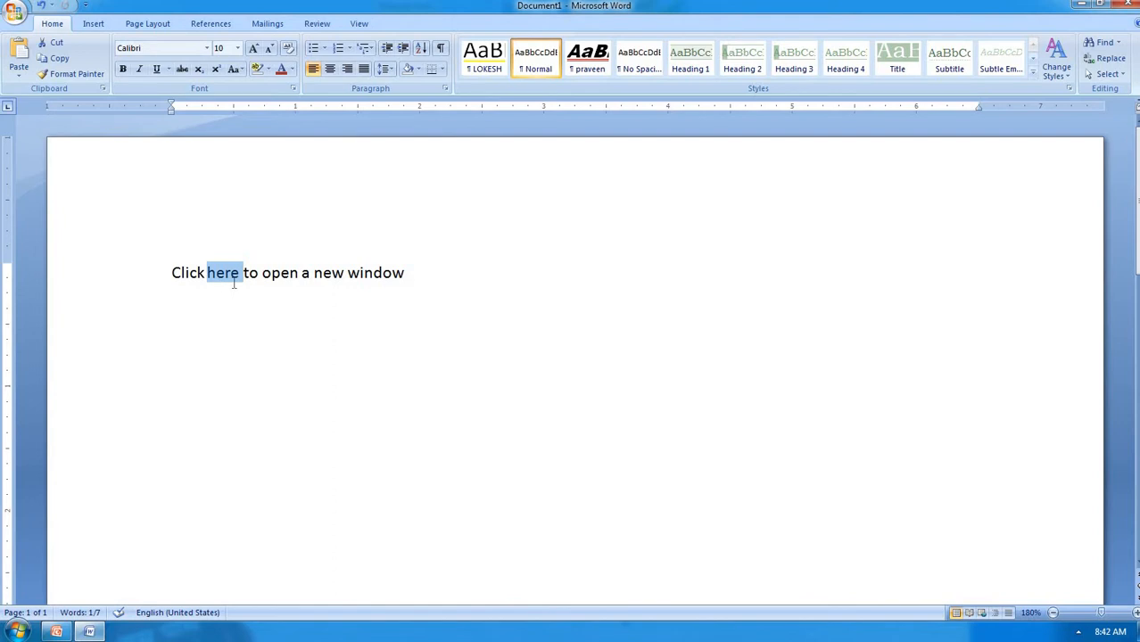
Link 'here' to a new document named hyperlink, then close that new document's window
key("ctrl+k")
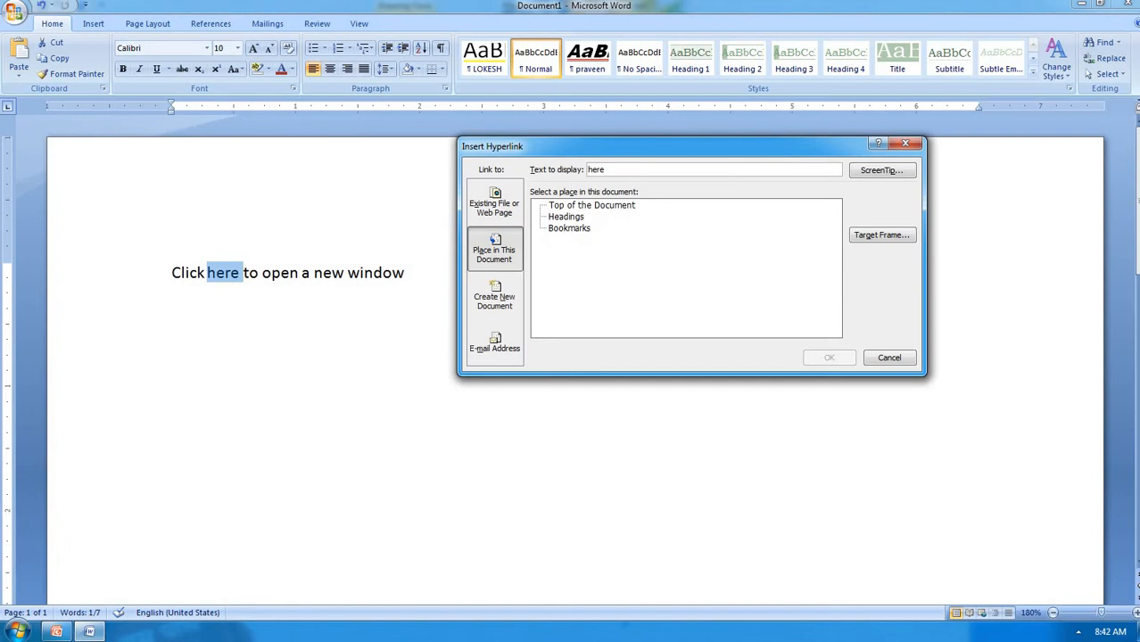
left_click(496, 300)
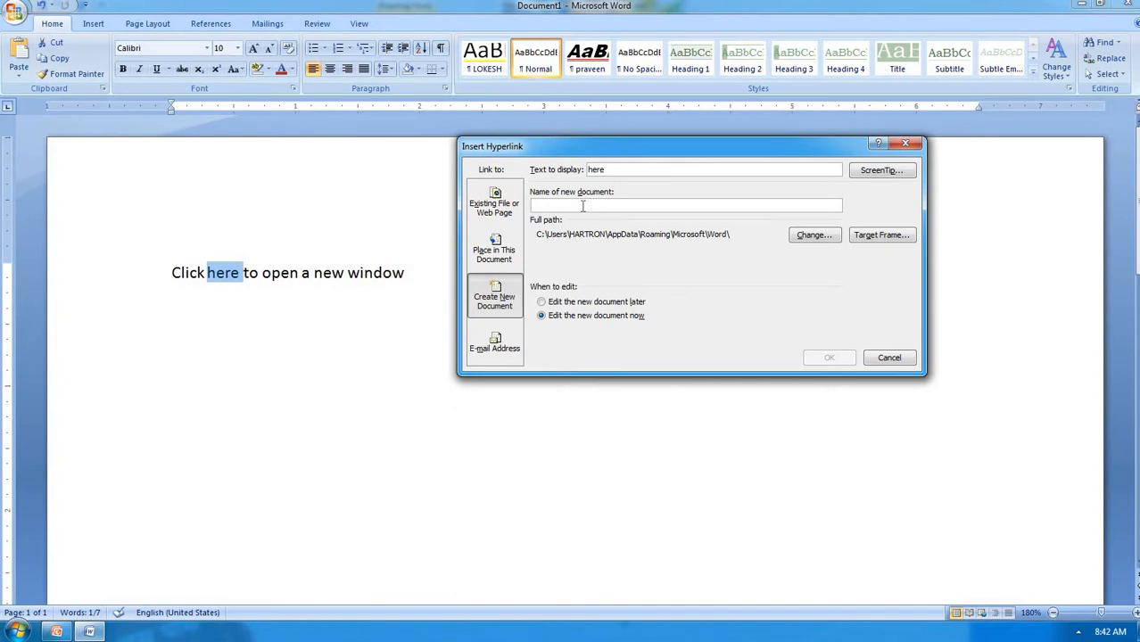
type("hy")
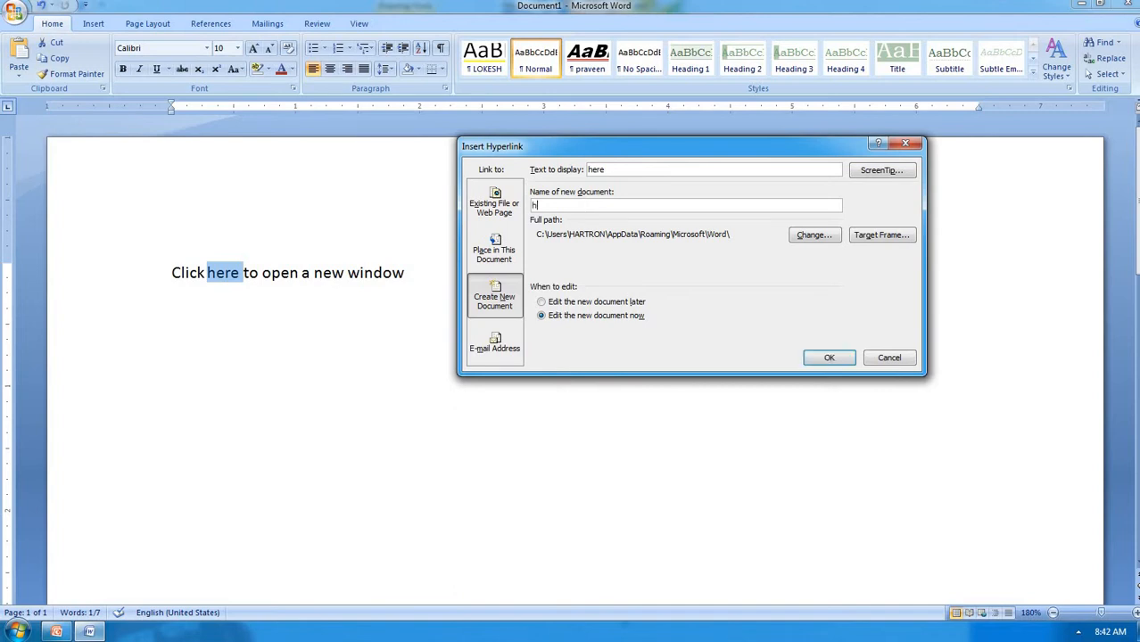
type("perlink")
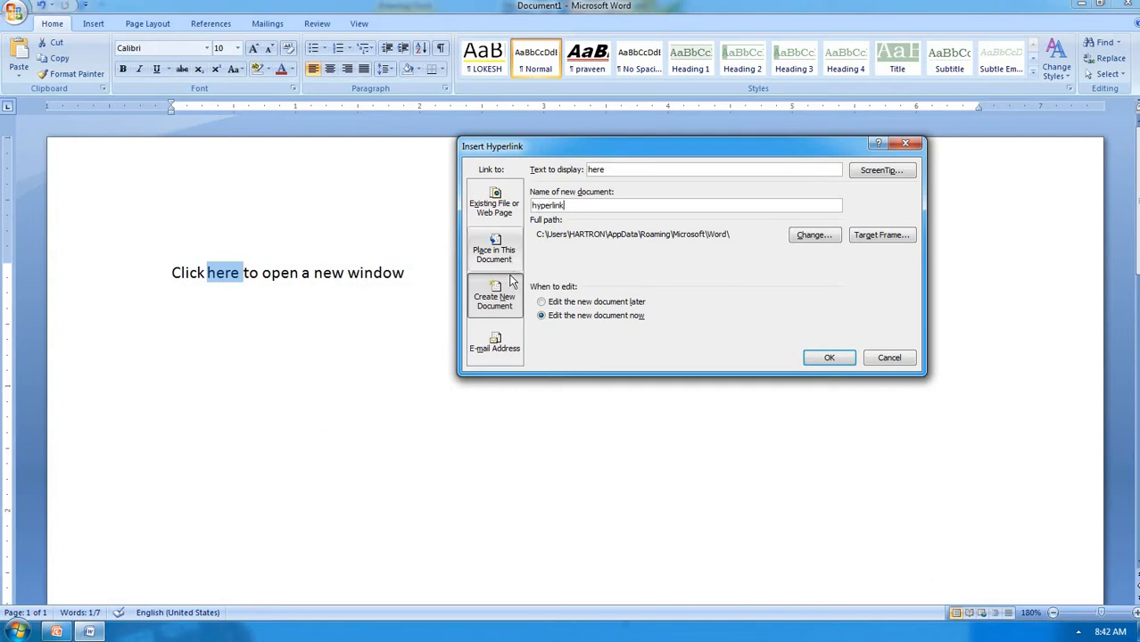
left_click(824, 357)
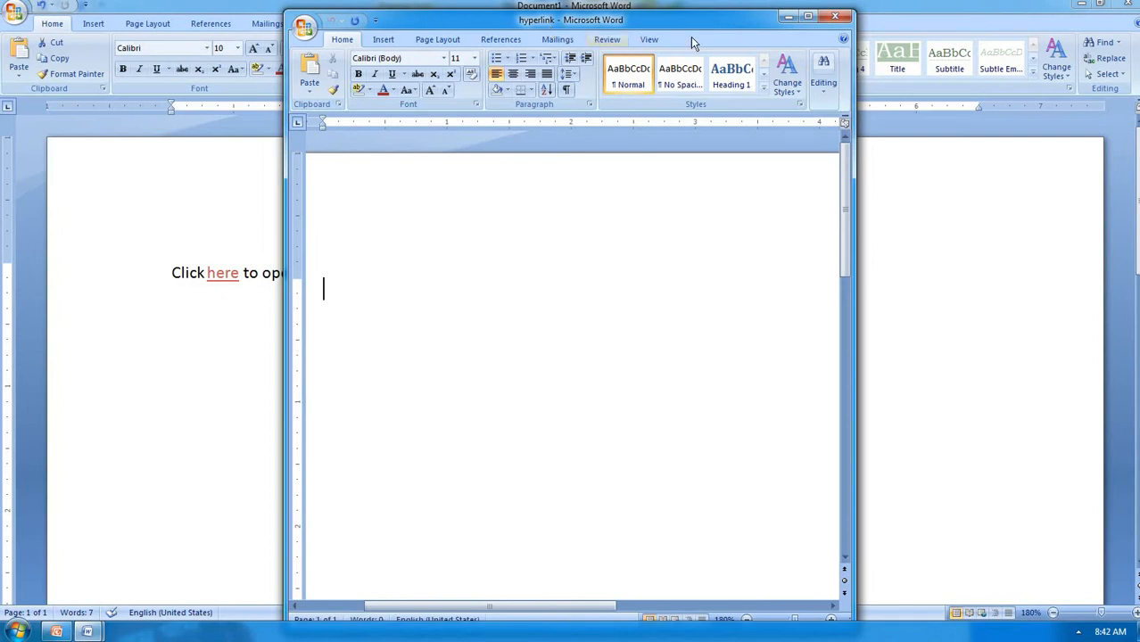
left_click(837, 19)
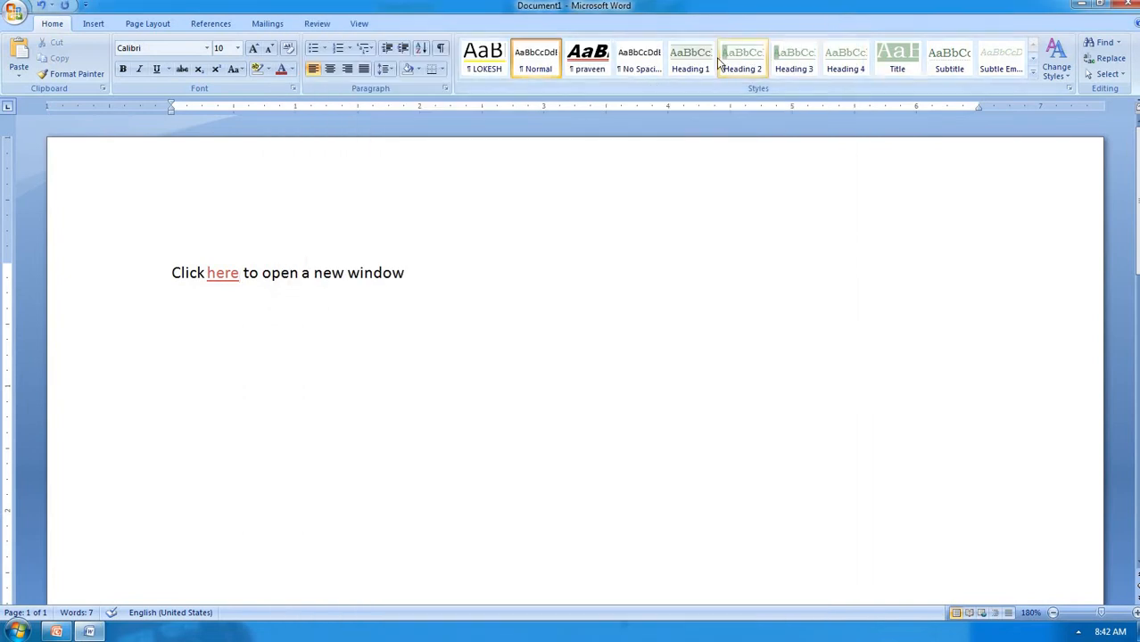
Open hyperlink.docx via the here link past the security notice, close it, and start a new line
left_click(222, 277, "ctrl")
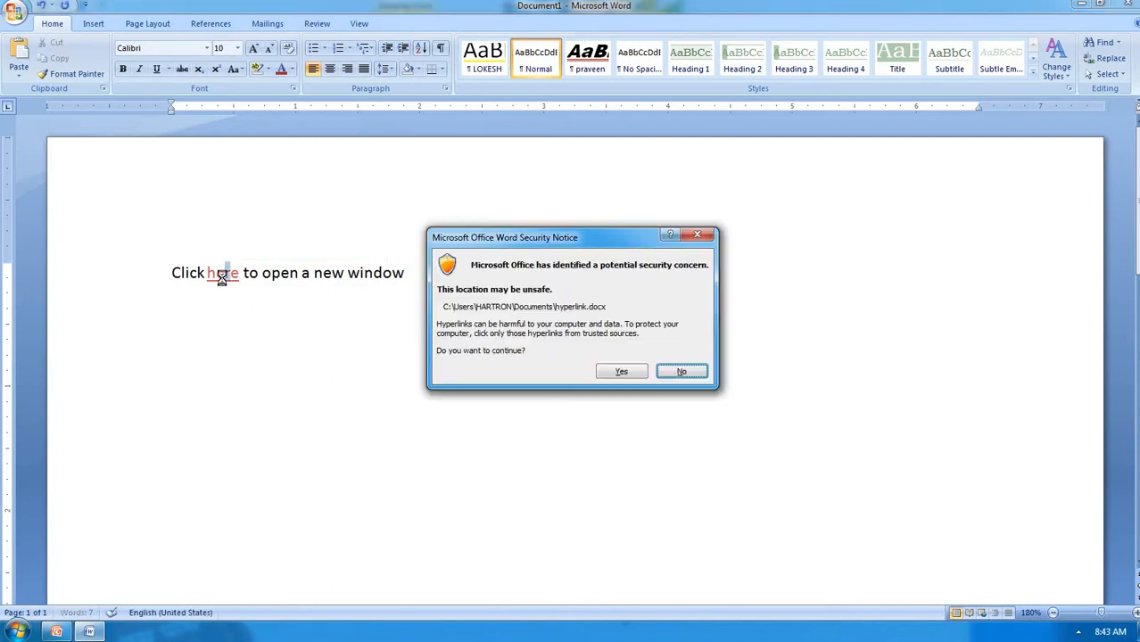
left_click(617, 371)
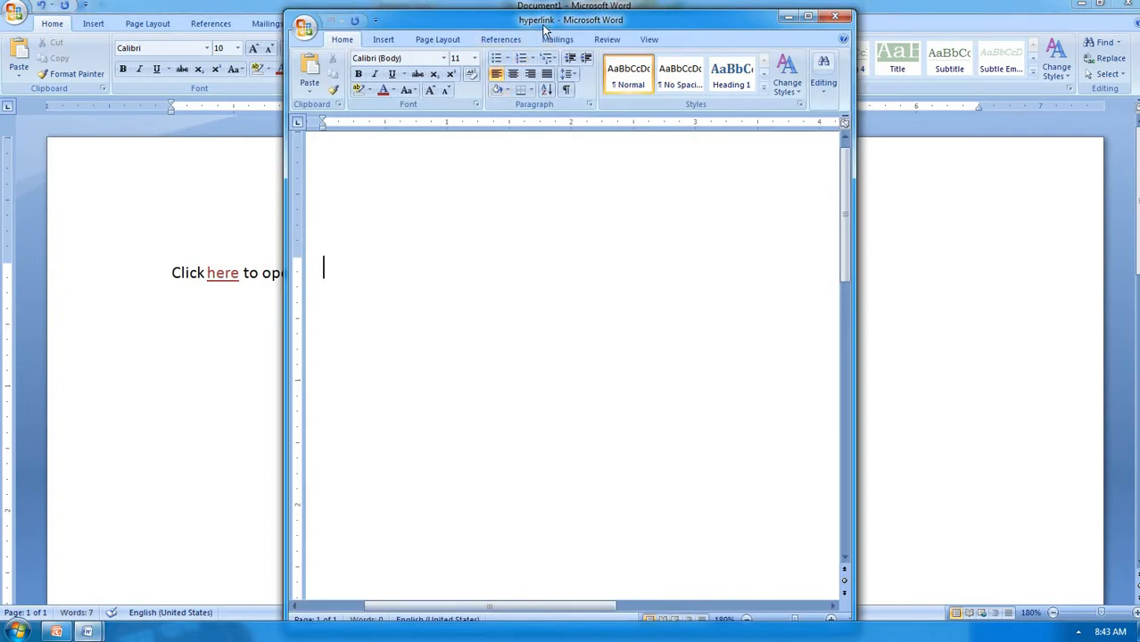
left_click(837, 18)
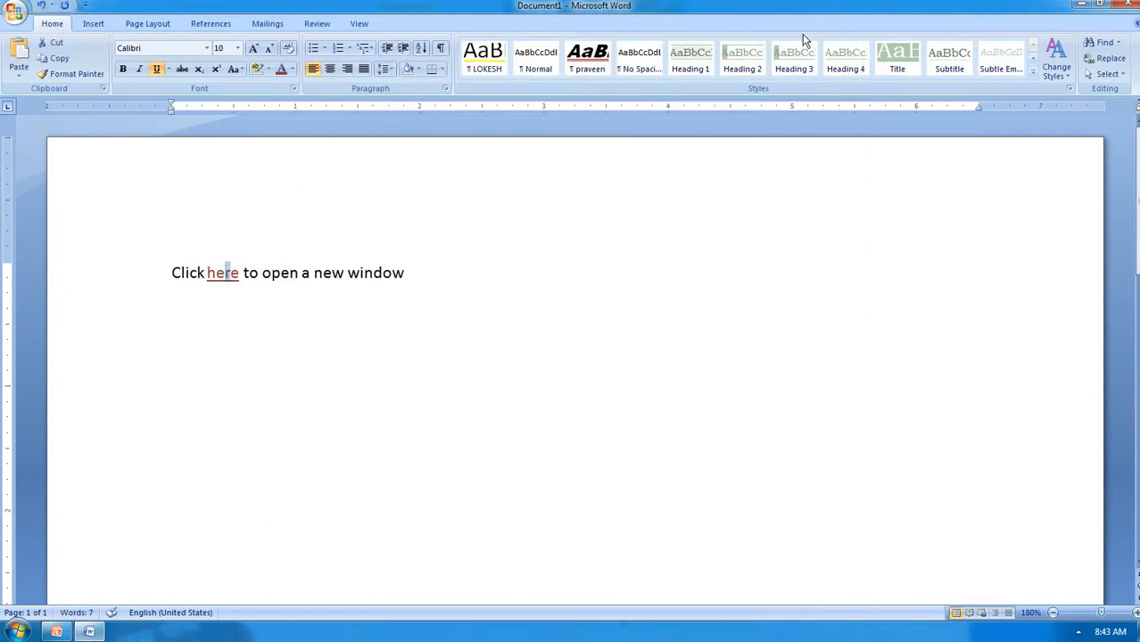
left_click(413, 276)
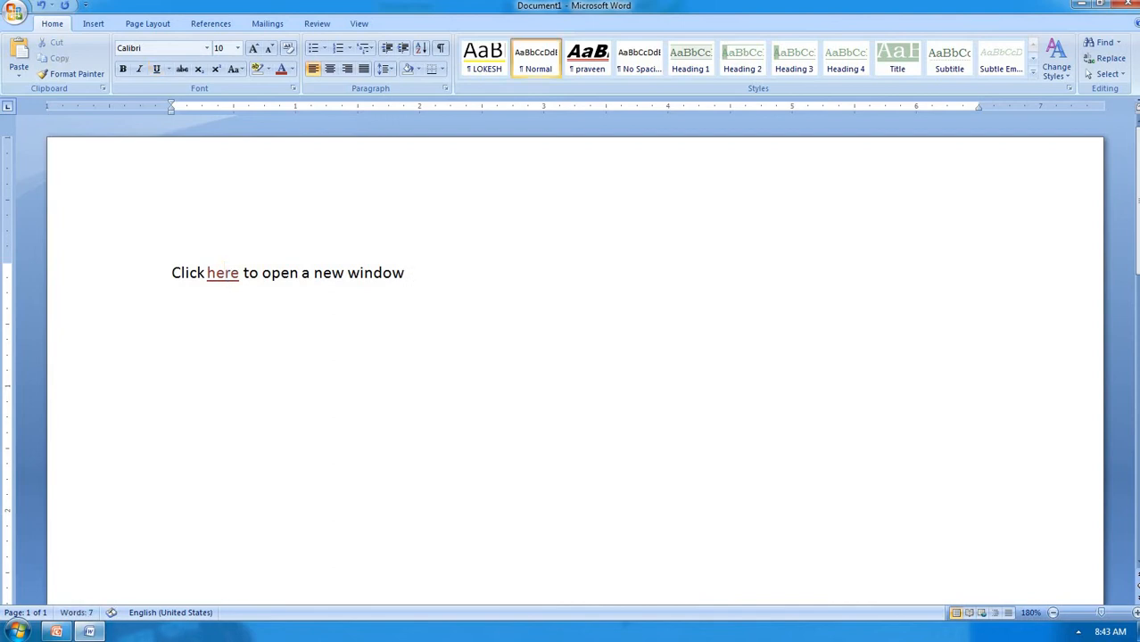
key("Return")
Insert an e-mail hyperlink to the user's e-mail address with subject 'exam' below the sentence
key("ctrl+k")
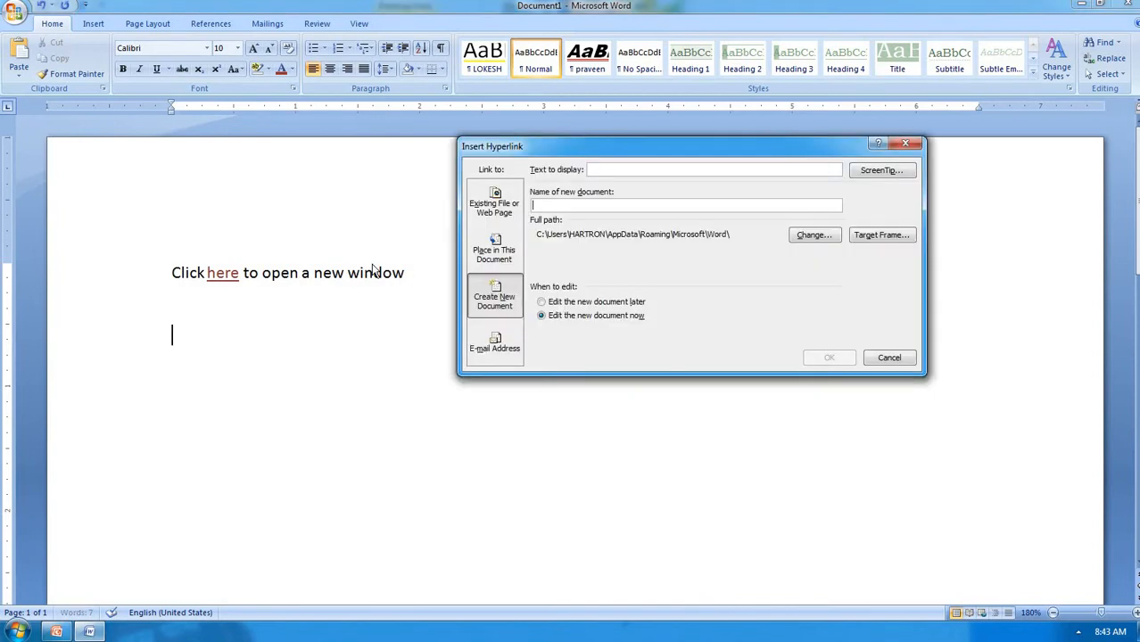
left_click(495, 343)
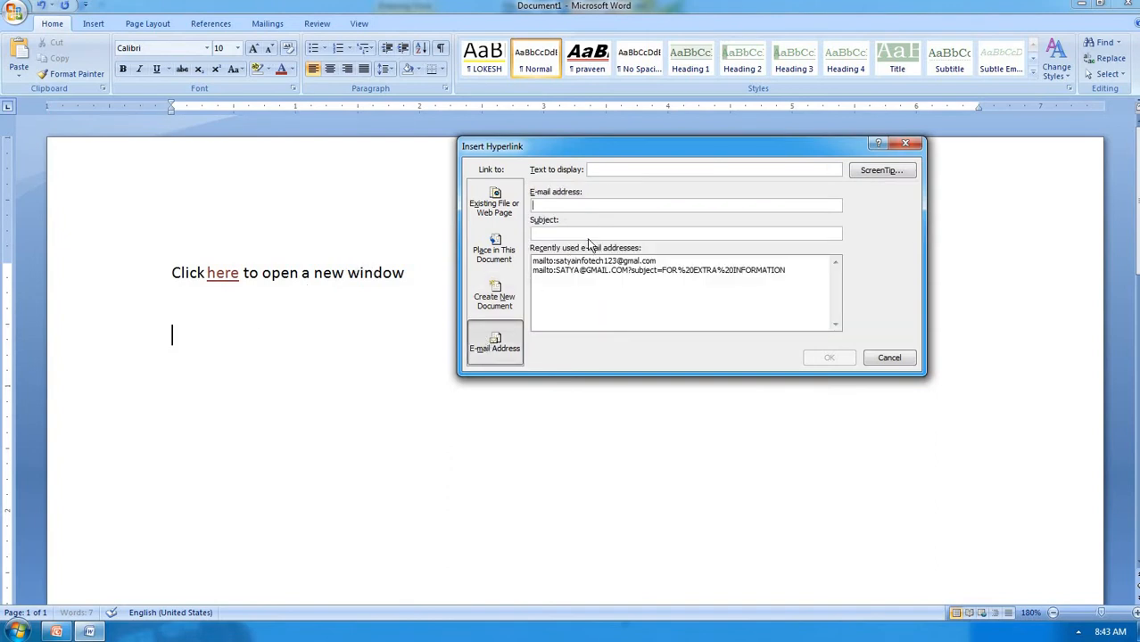
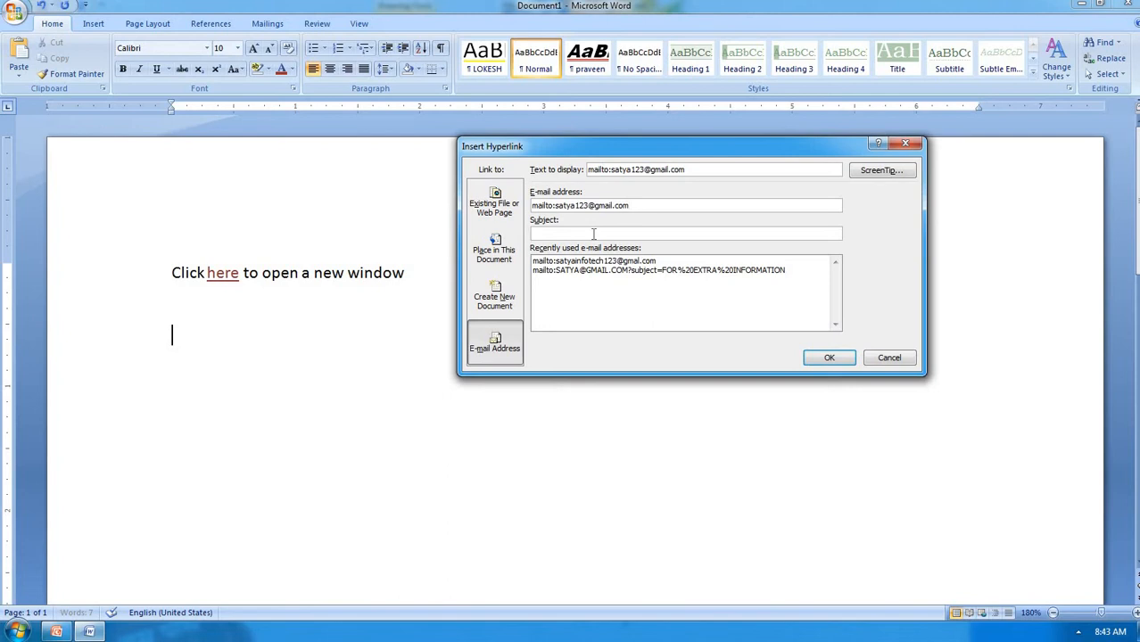
type("exam")
left_click(816, 363)
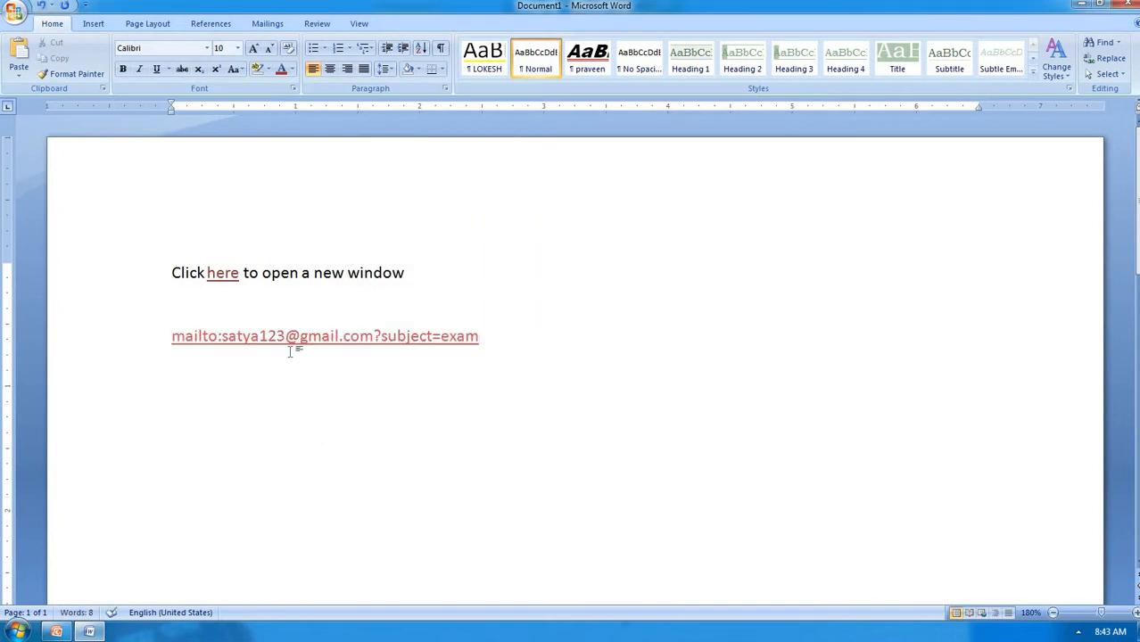
left_click(430, 338)
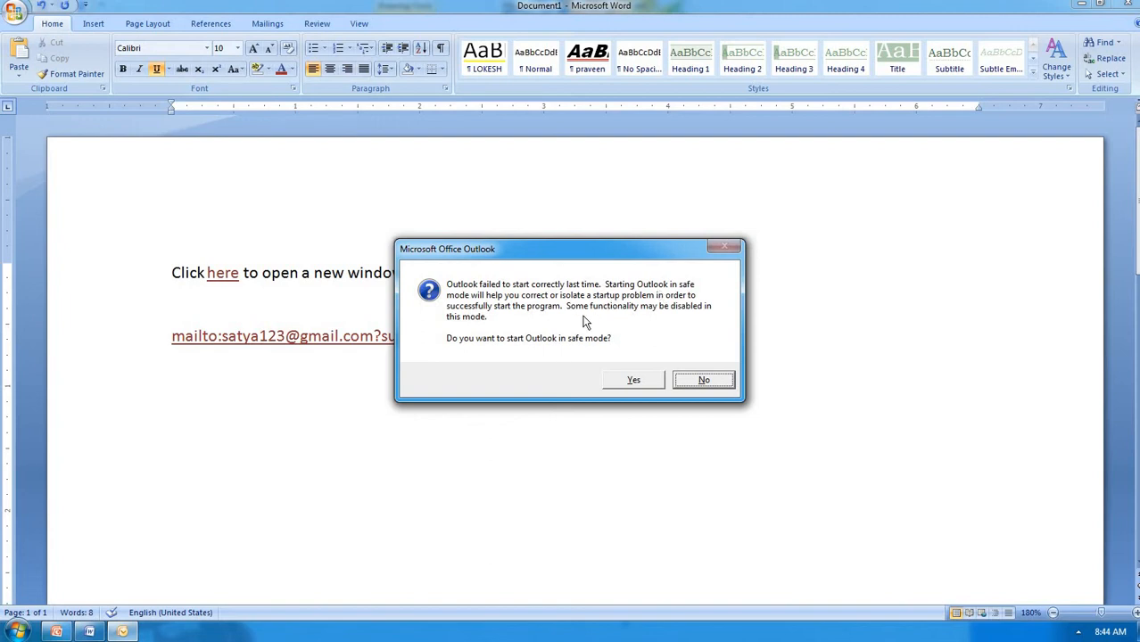
left_click(684, 381)
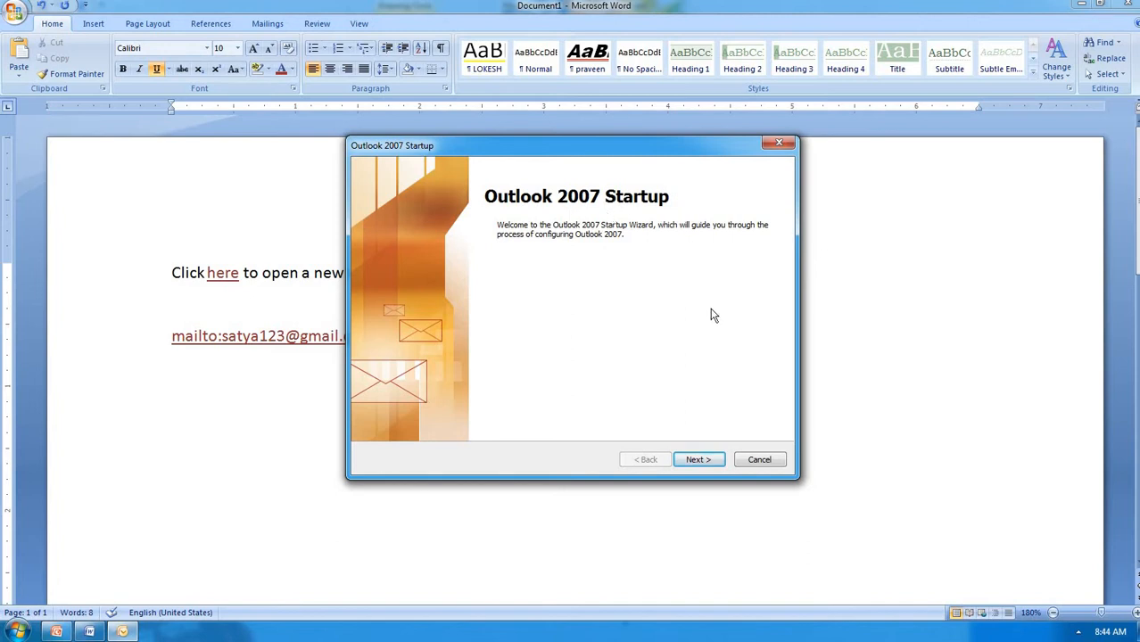
left_click(772, 459)
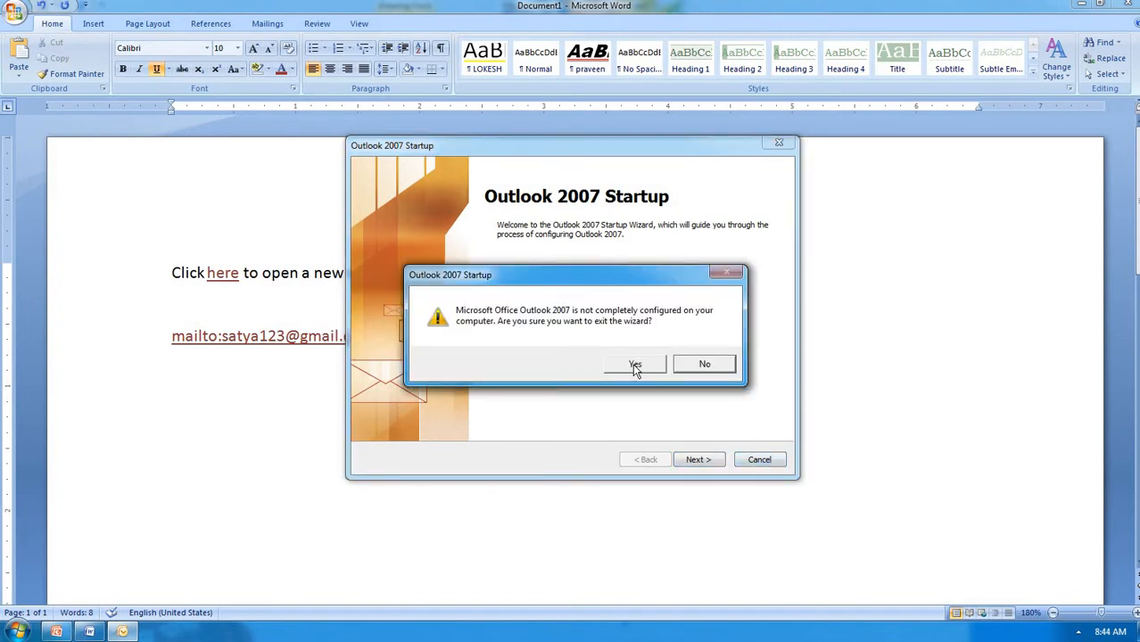
left_click(635, 367)
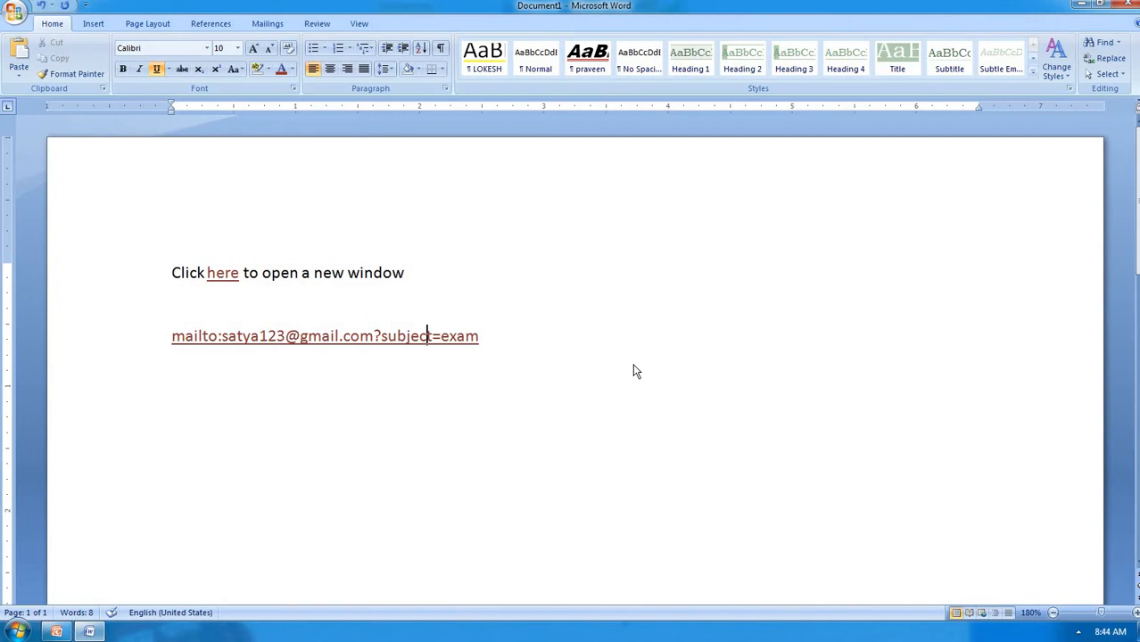
Delete all the document's content and type =rand() to generate sample text
left_click(92, 24)
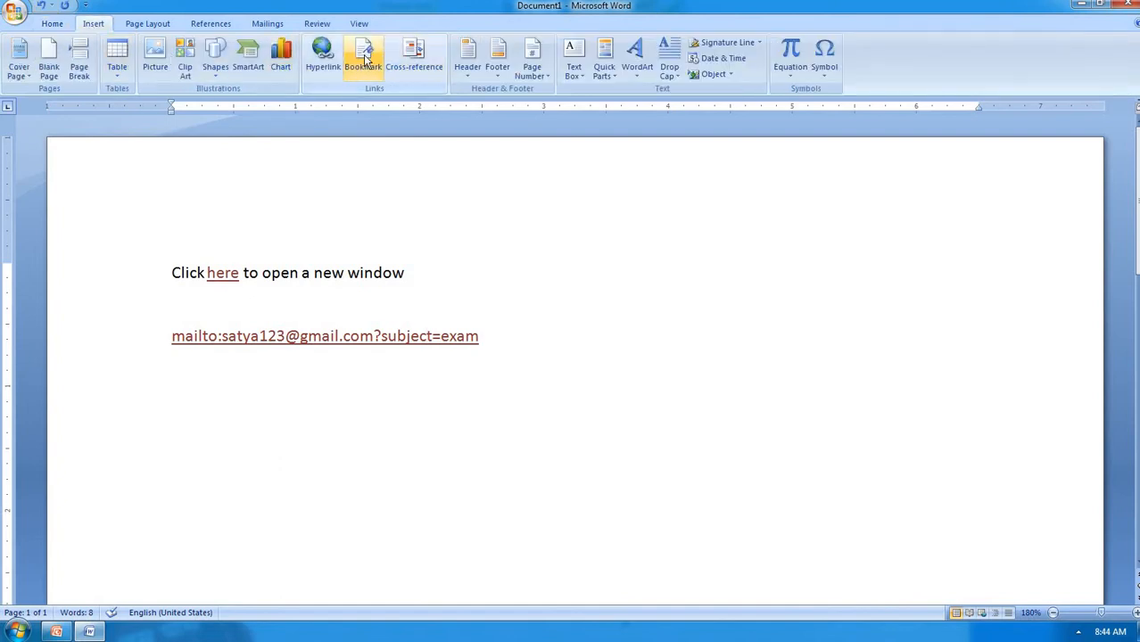
left_click(493, 299)
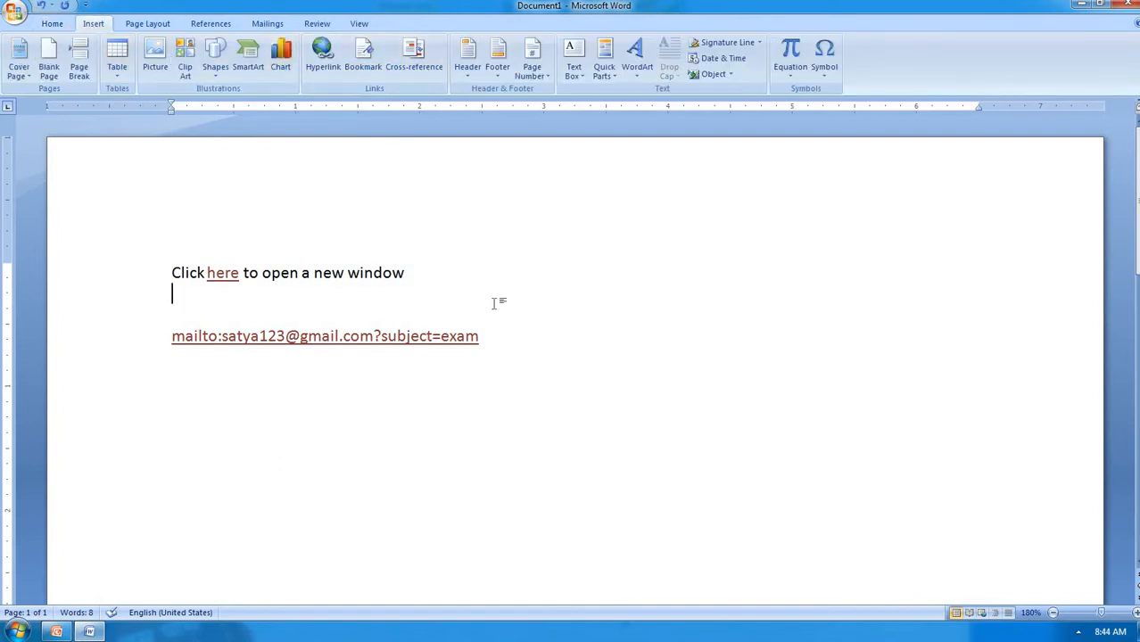
key("ctrl+a")
key("Delete")
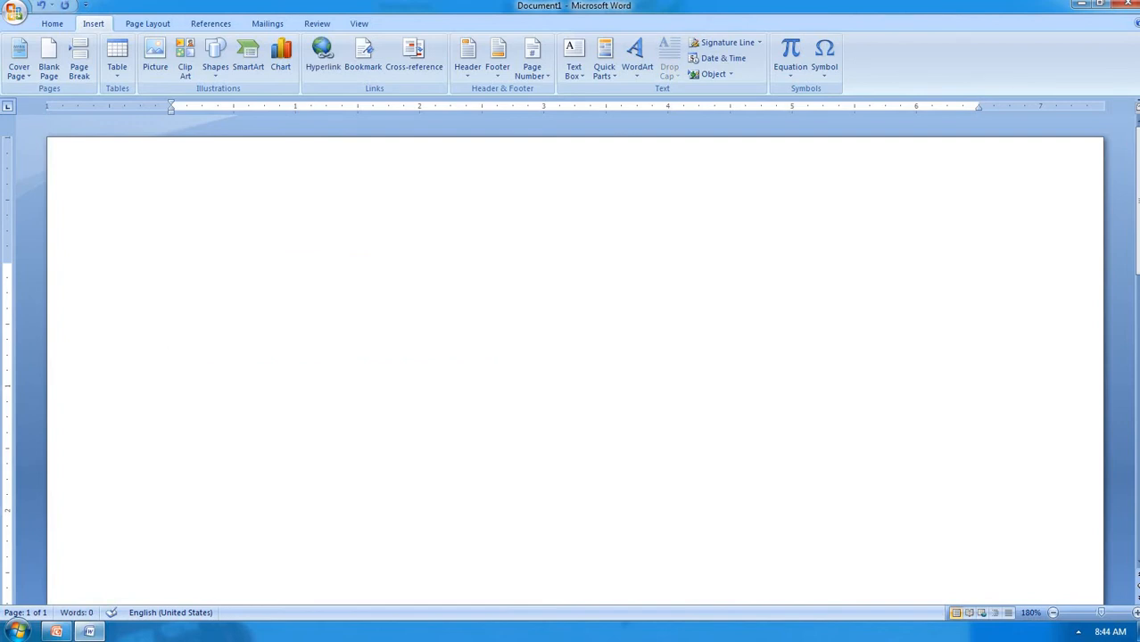
type("=rand()")
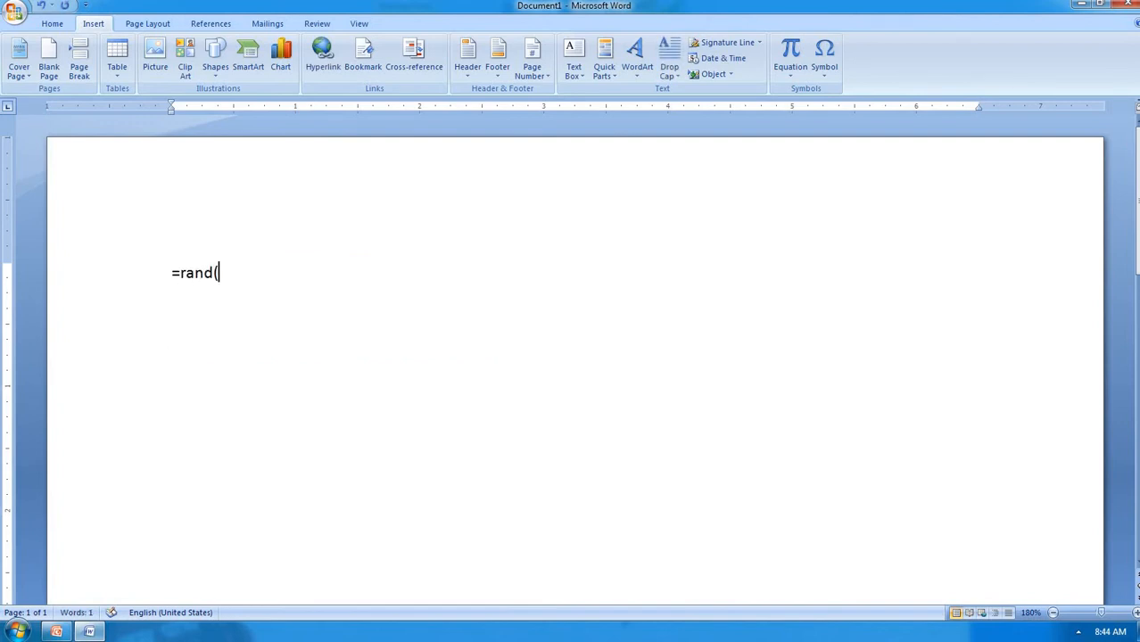
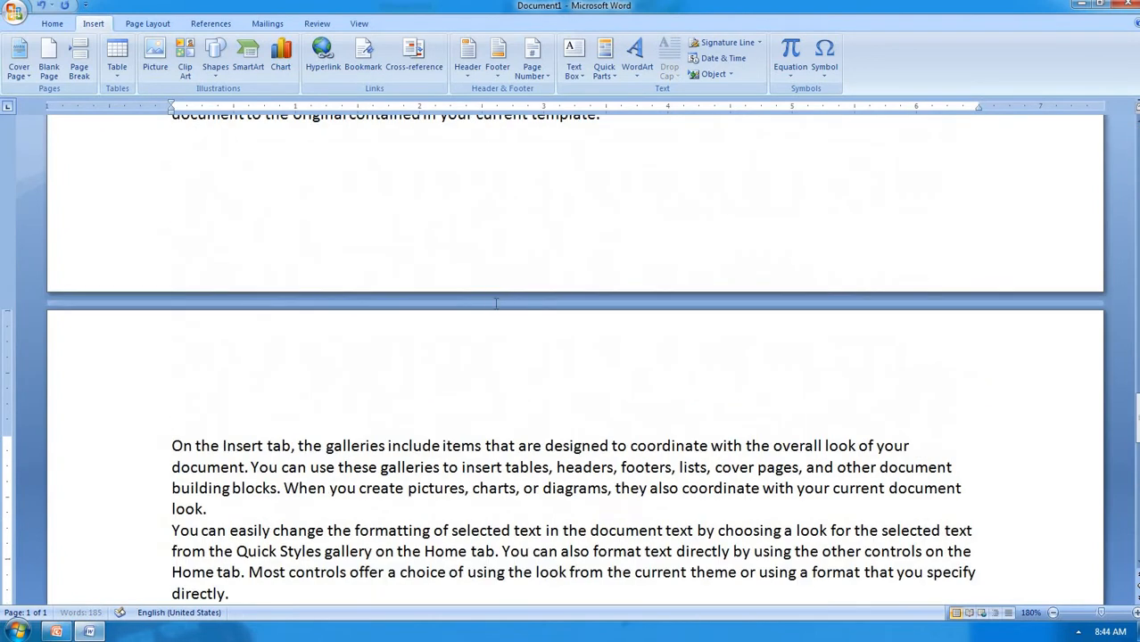
Type 'chapter1' as a heading at the very start of the document
scroll(496, 304, "up", 6)
key("ctrl+Home")
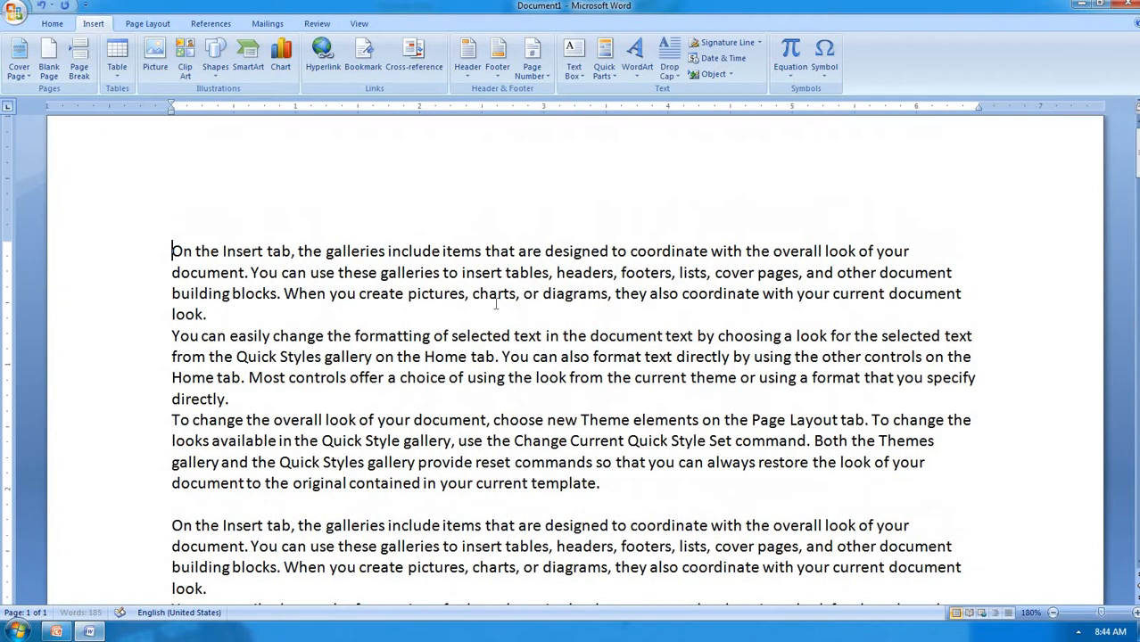
type("chapter1")
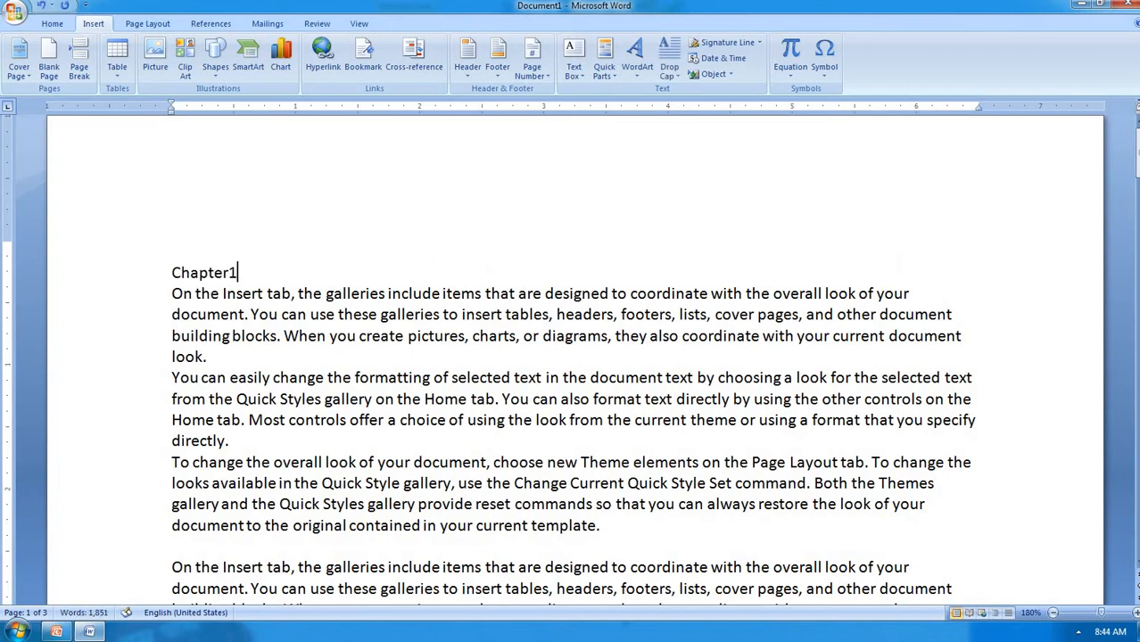
Add a 'chapter2' line above page 2's first paragraph, then select Chapter1
scroll(570, 357, "down", 5)
scroll(571, 357, "down", 10)
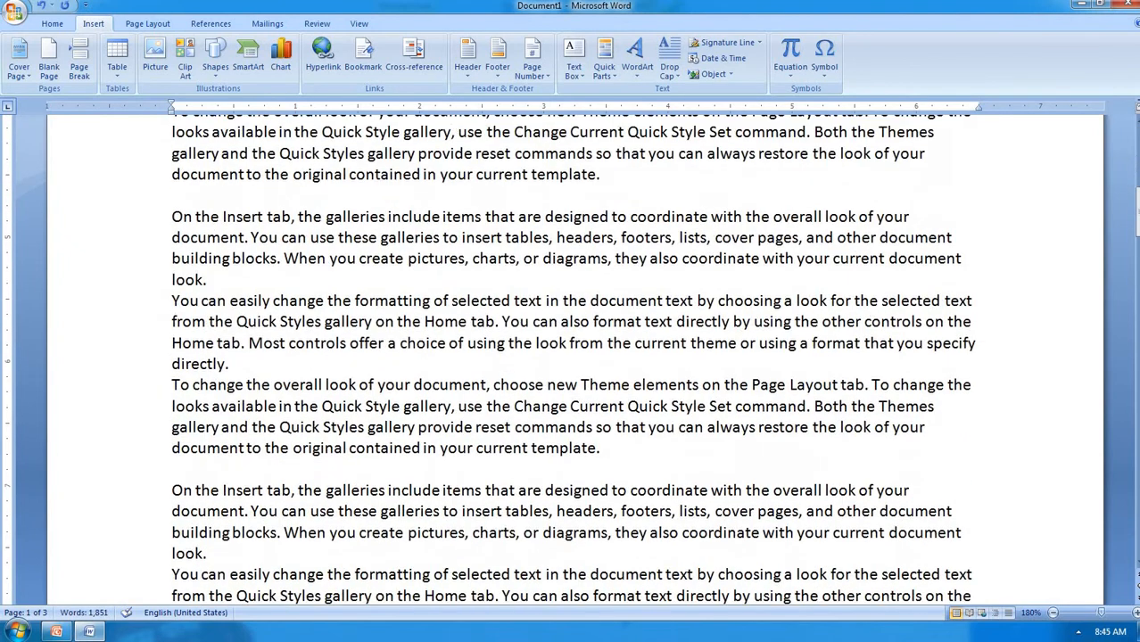
scroll(252, 309, "down", 2)
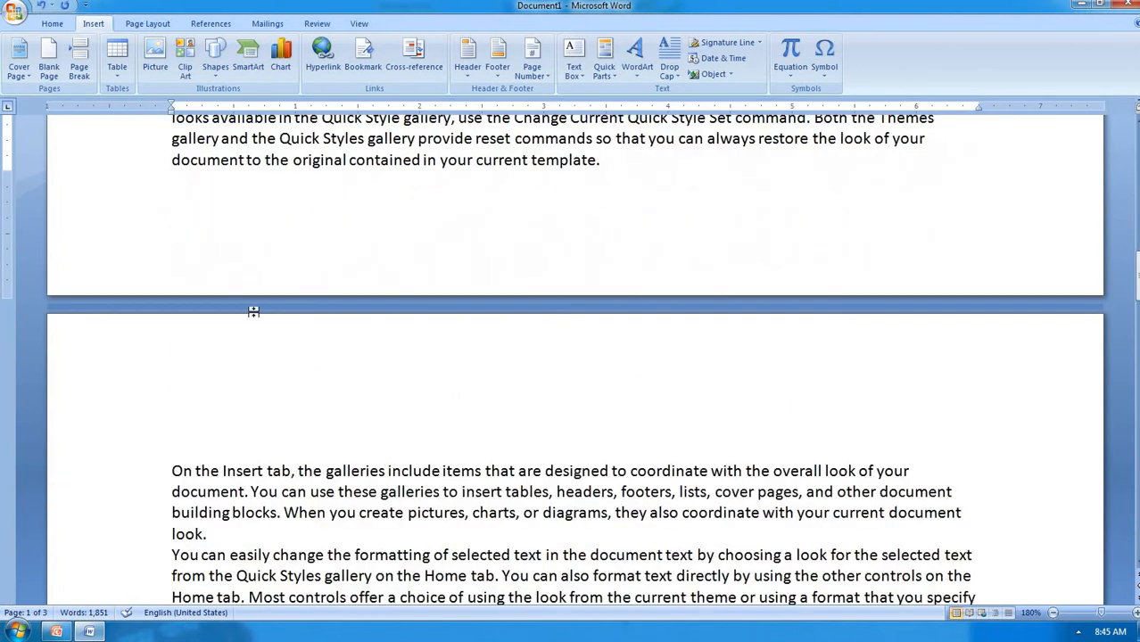
left_click(173, 470)
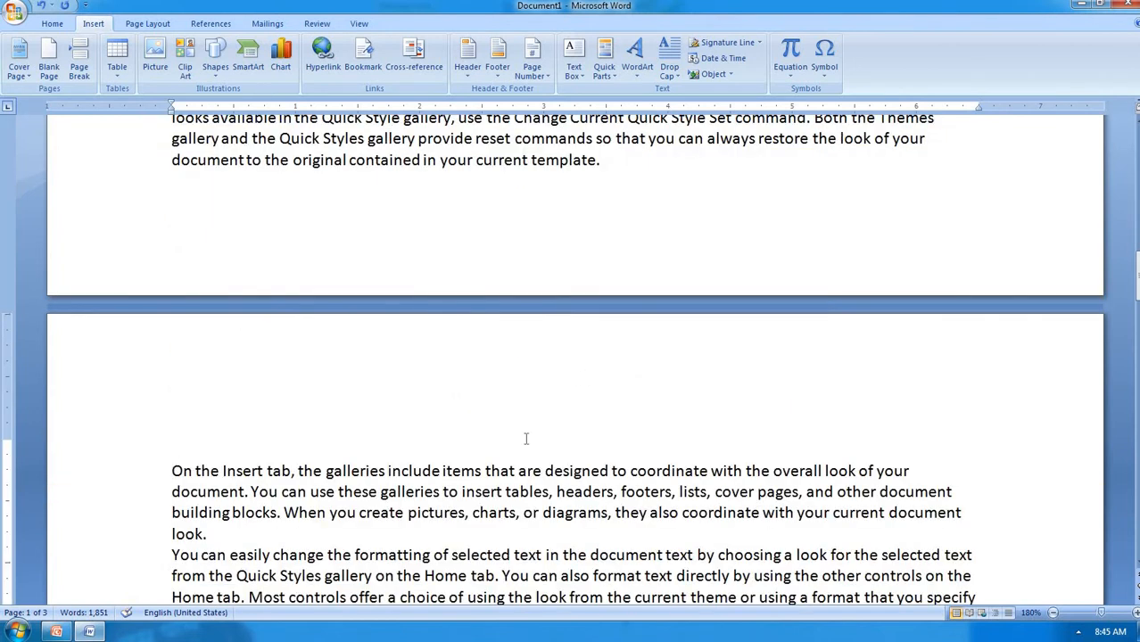
key("Return")
key("Return")
key("Up")
type("chapter2")
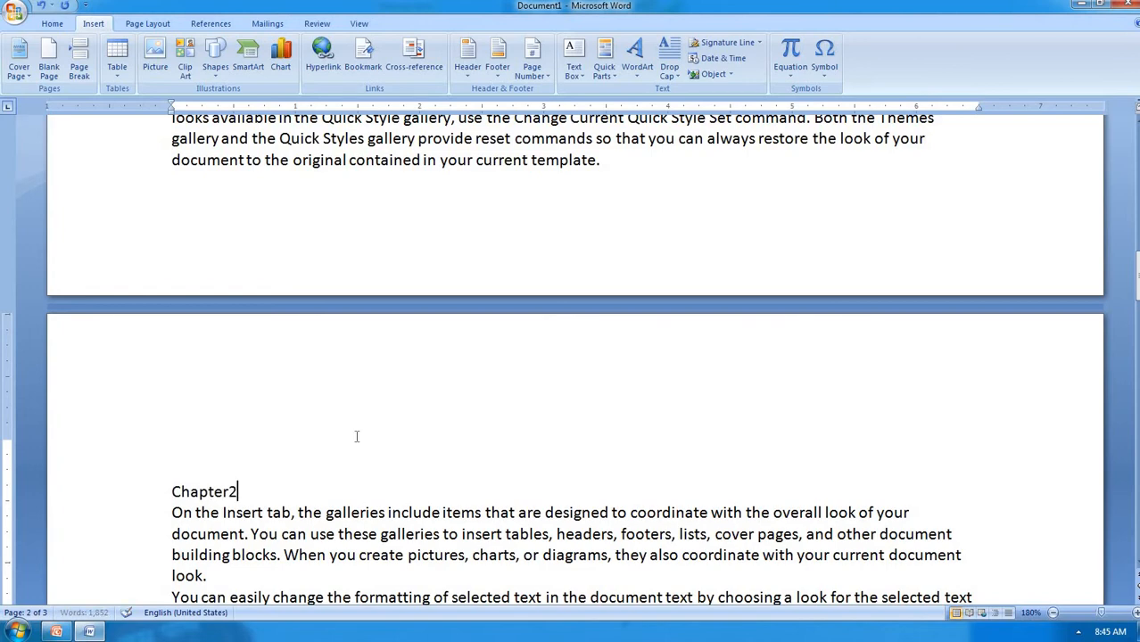
scroll(372, 452, "down", 10)
scroll(372, 453, "up", 10)
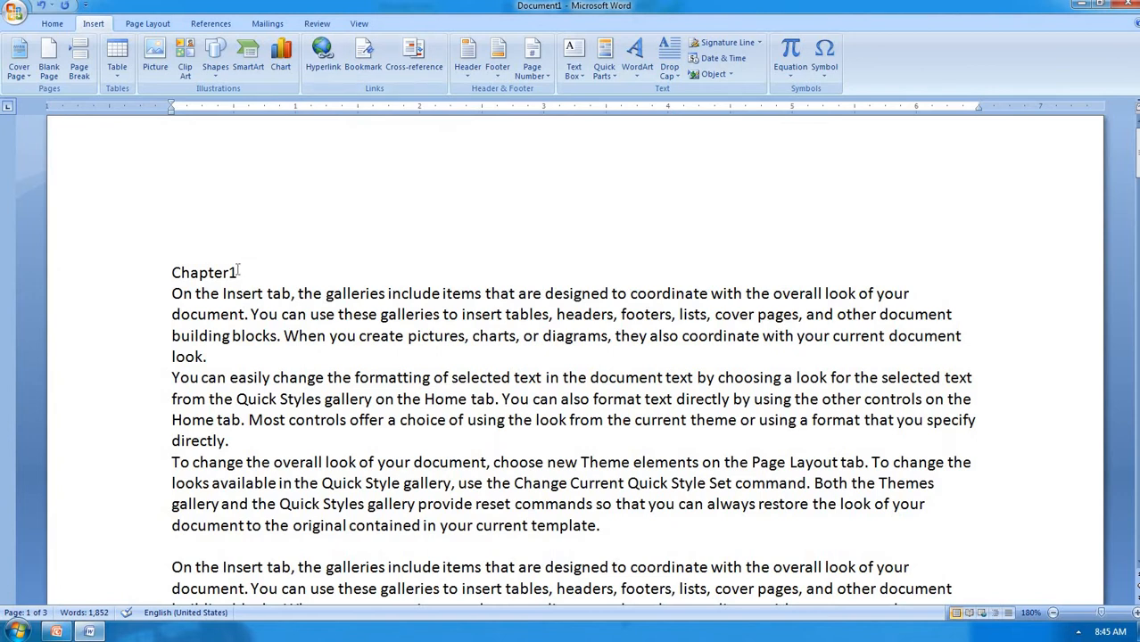
left_click_drag(239, 272, 171, 272)
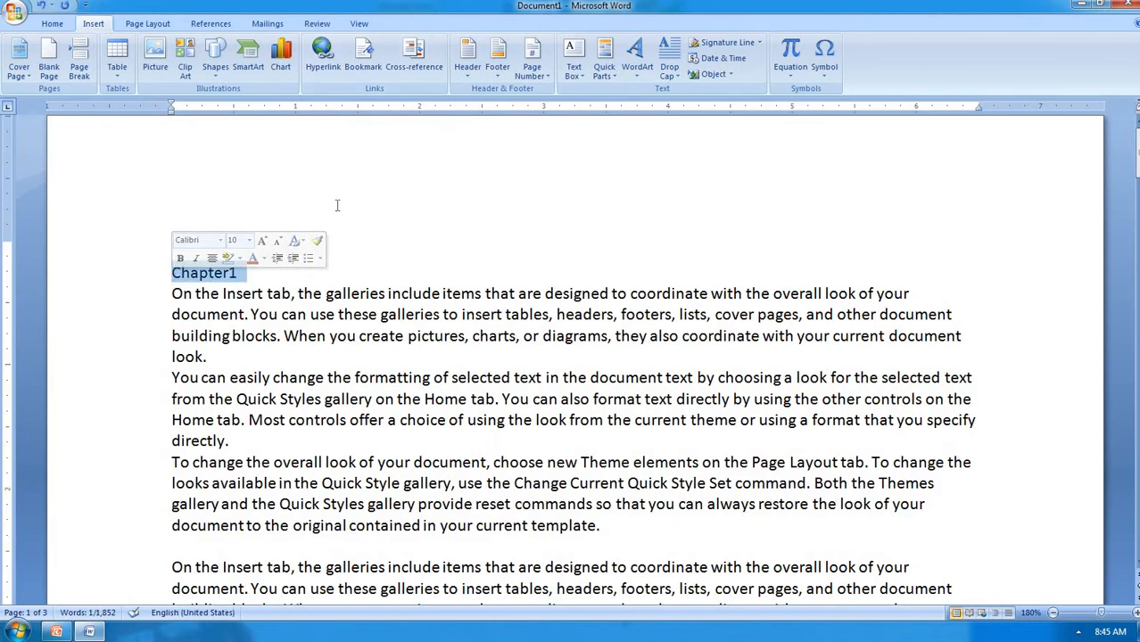
Bookmark the selected Chapter1 heading as 'ch1'
left_click(365, 66)
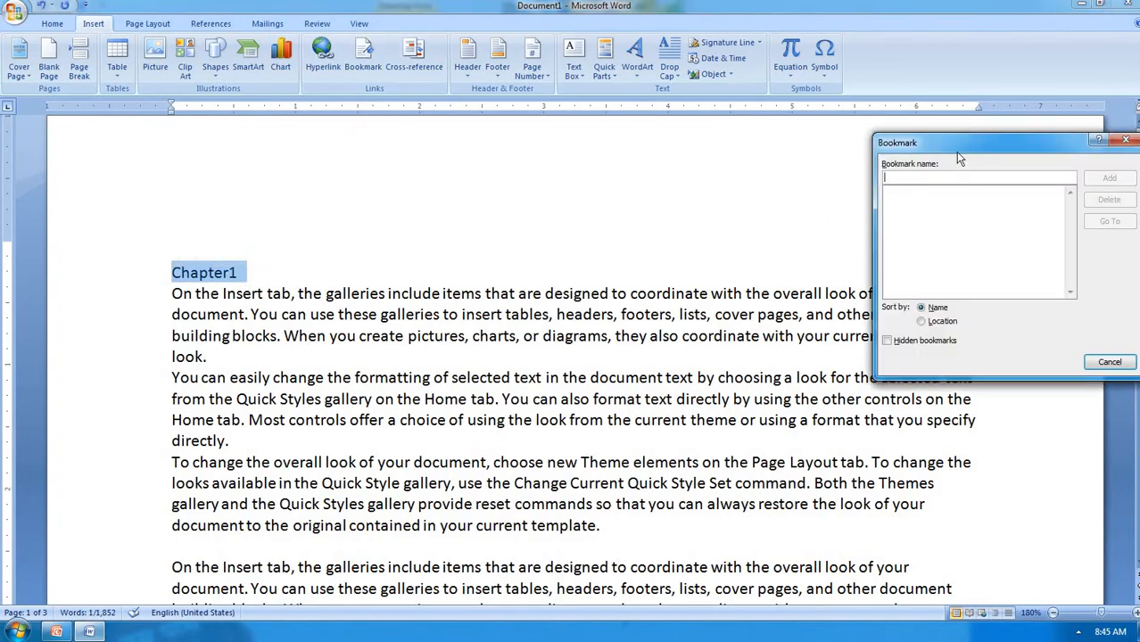
left_click_drag(947, 154, 572, 175)
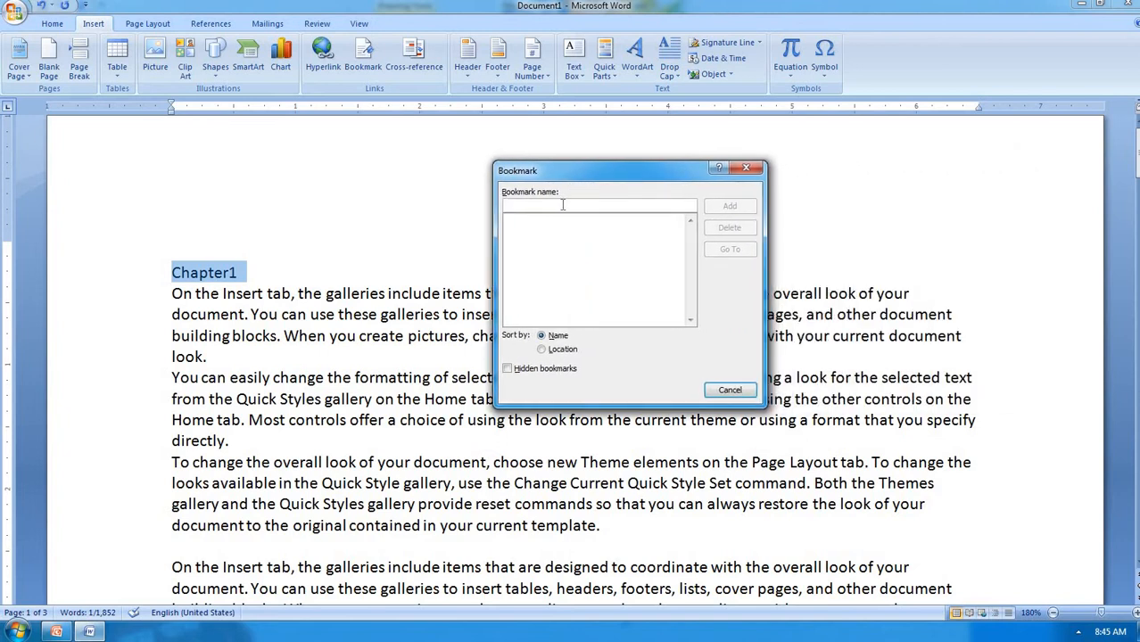
type("ch1")
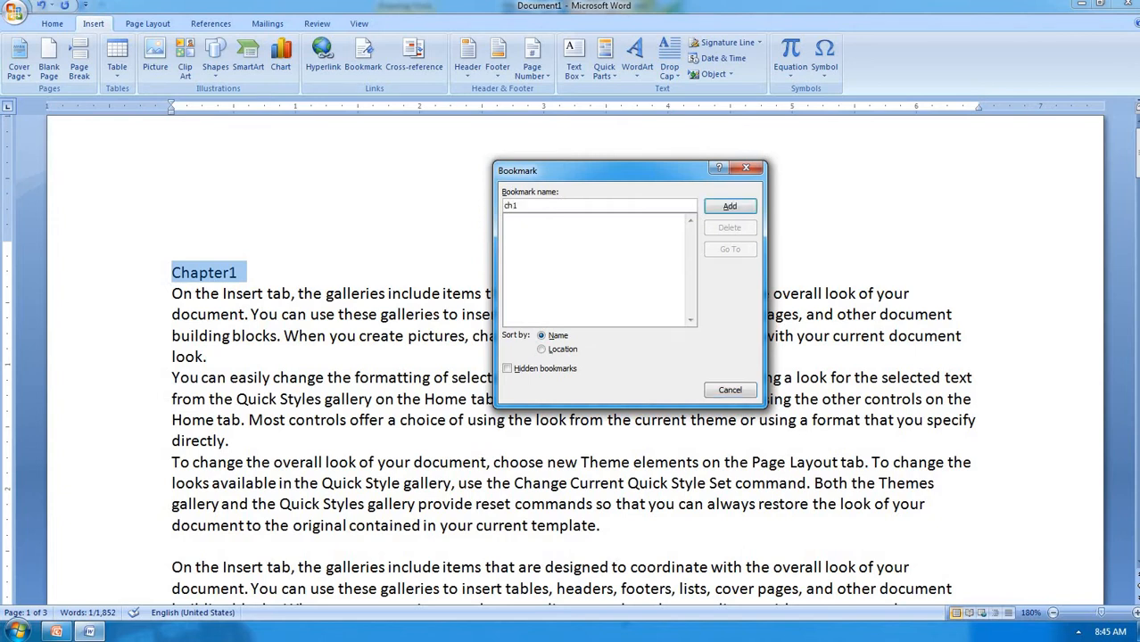
left_click(729, 207)
Select the Chapter2 heading and bookmark it as 'ch2'
scroll(448, 284, "down", 3)
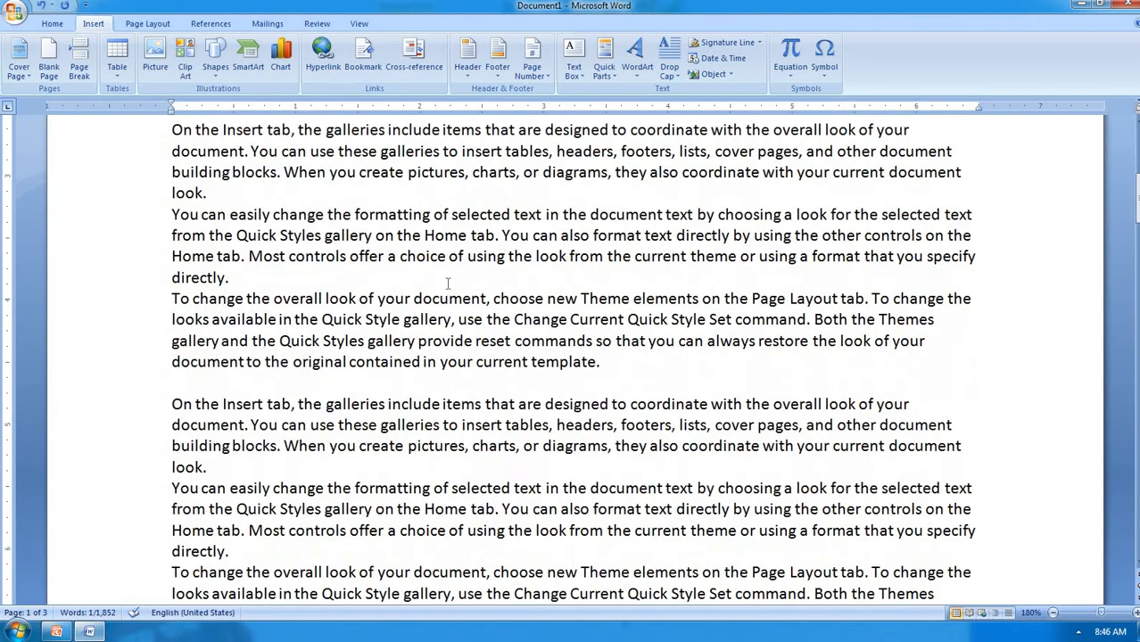
scroll(448, 284, "down", 10)
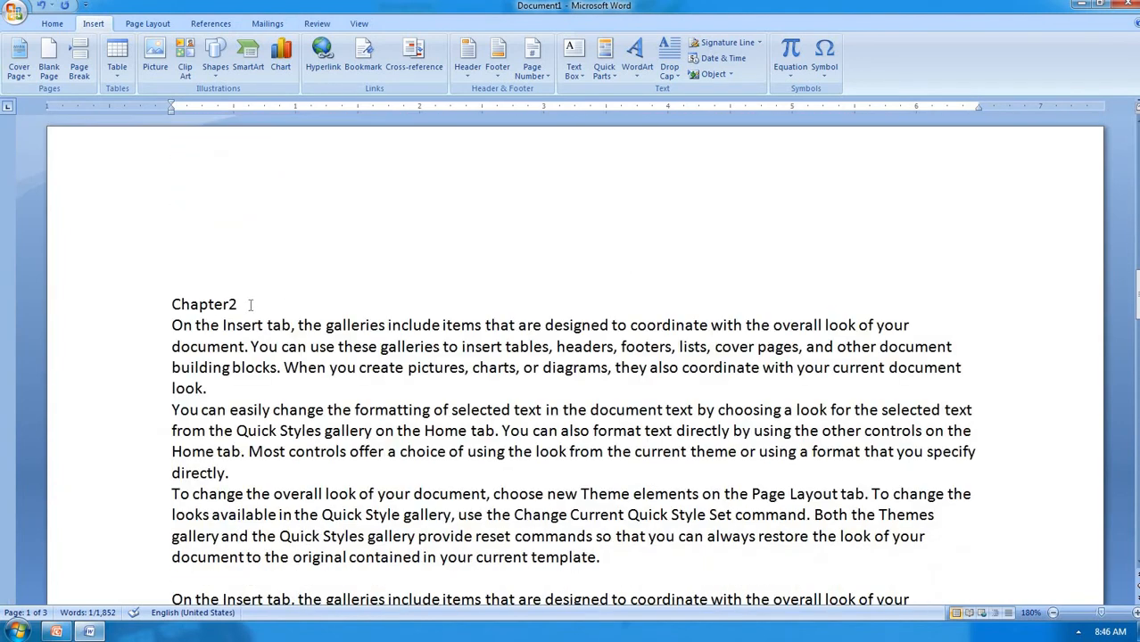
left_click_drag(245, 305, 169, 305)
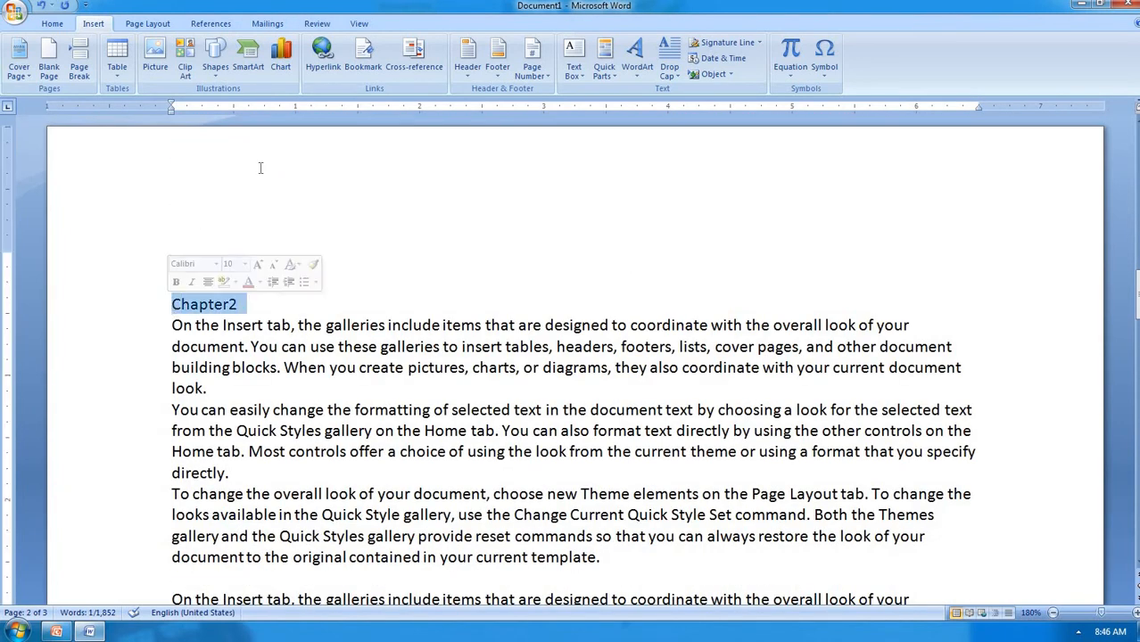
left_click(345, 72)
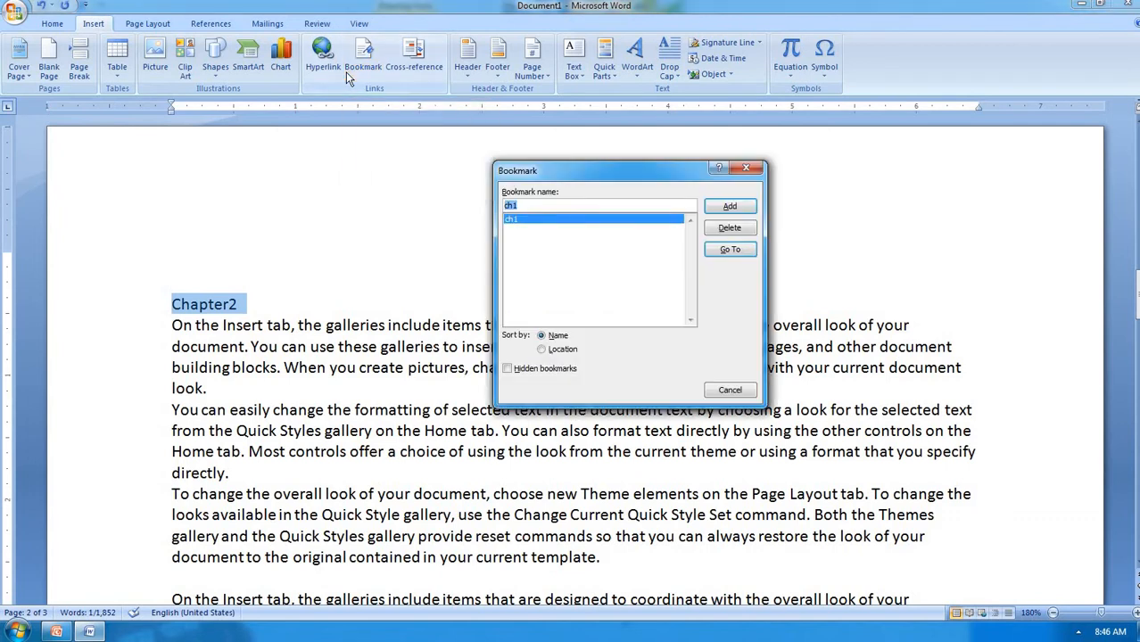
left_click(570, 207)
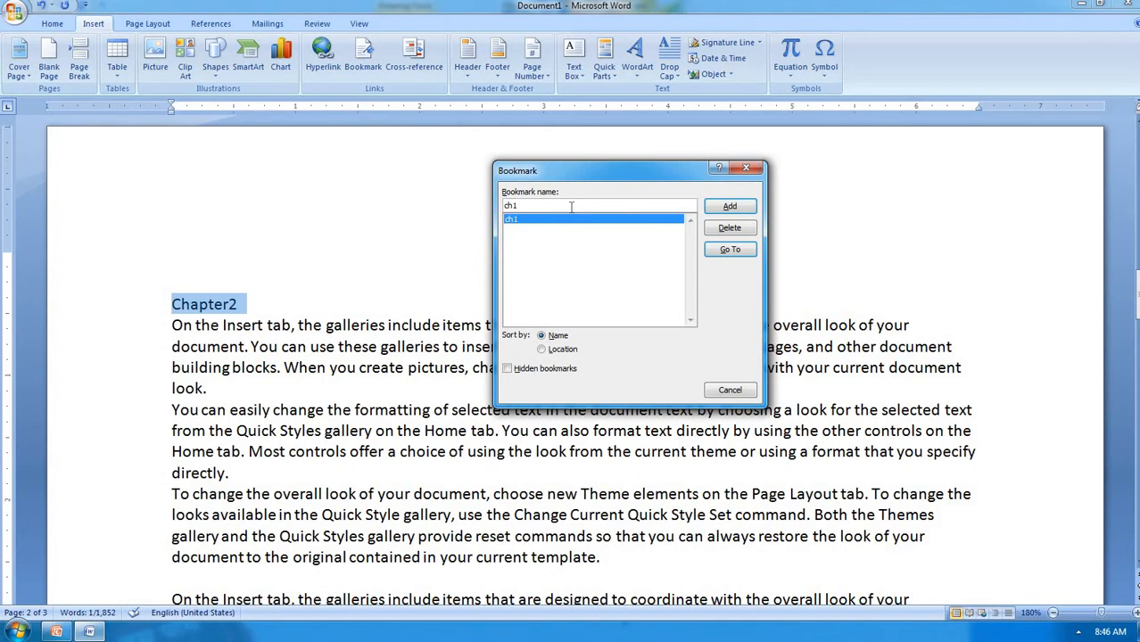
key("BackSpace")
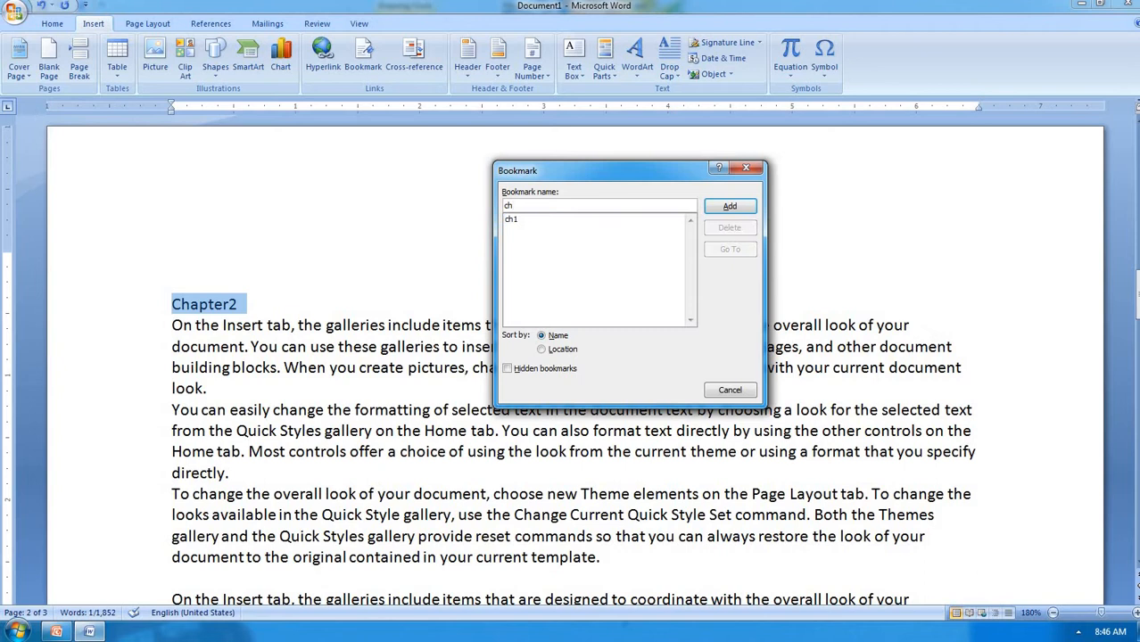
type("2")
left_click(719, 215)
Use the Bookmark dialog to go to ch1, then ch2, and close it
scroll(413, 302, "down", 7)
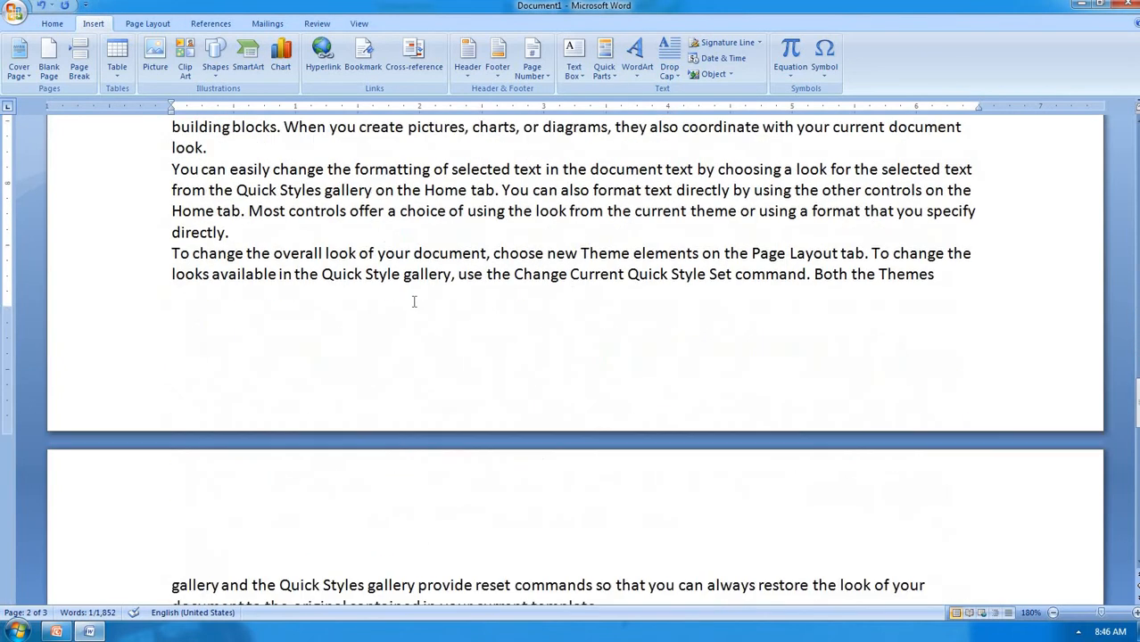
scroll(413, 301, "down", 10)
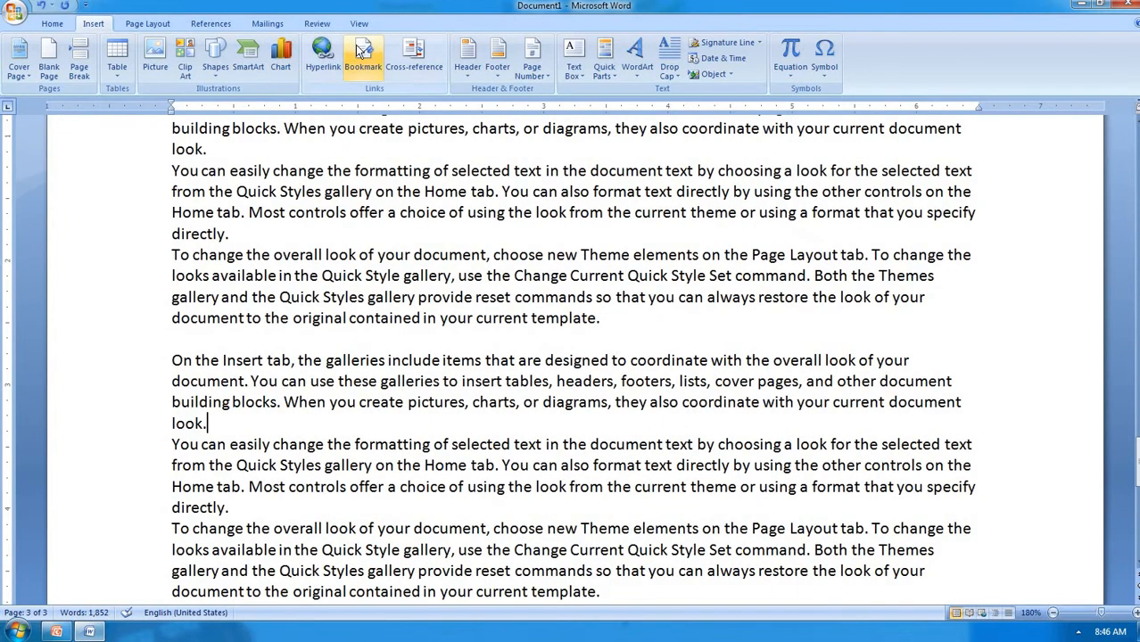
left_click(362, 54)
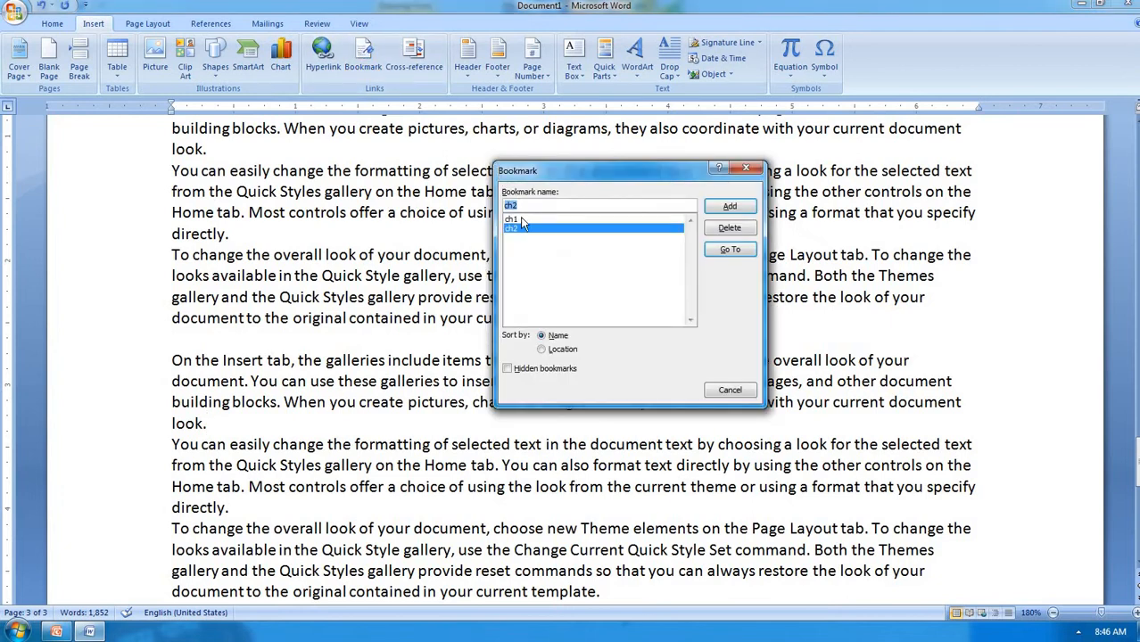
left_click(522, 220)
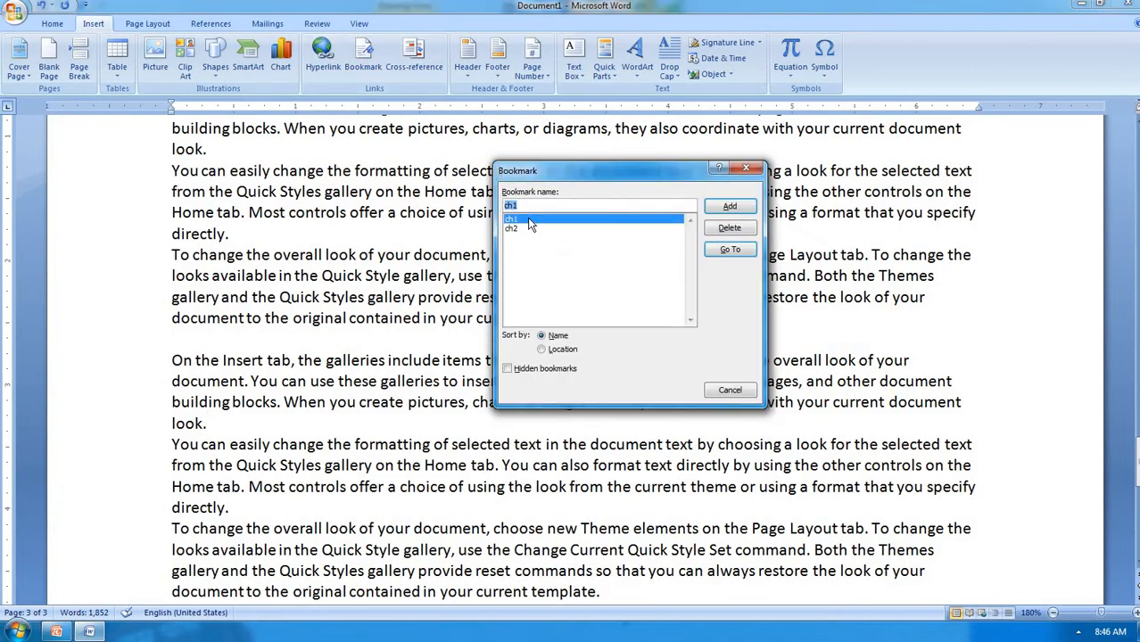
left_click(727, 252)
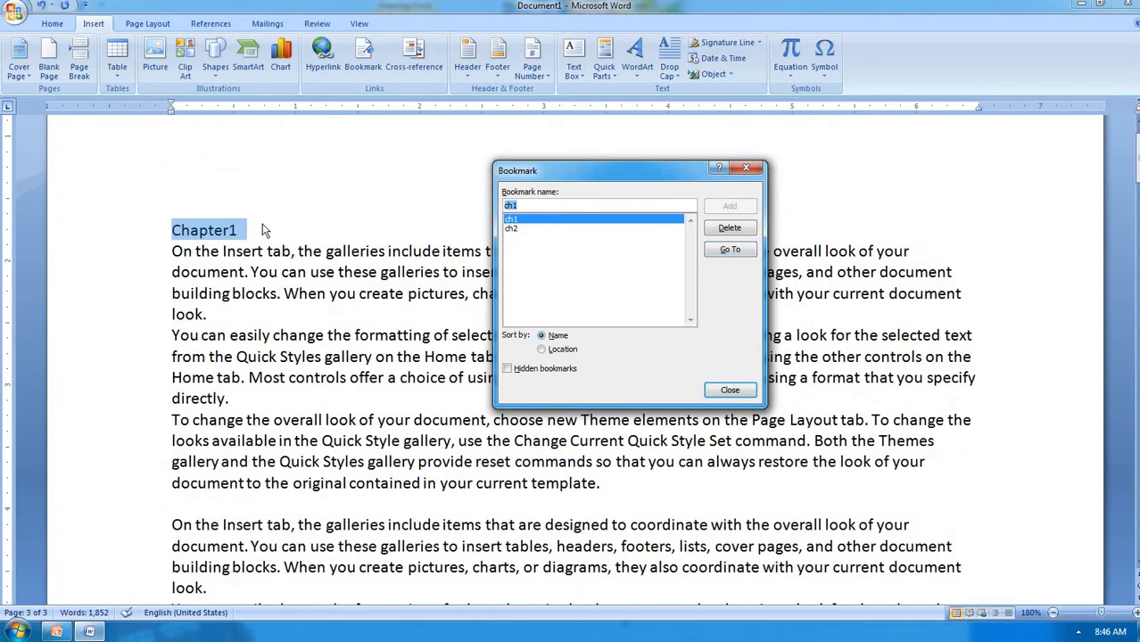
left_click(513, 227)
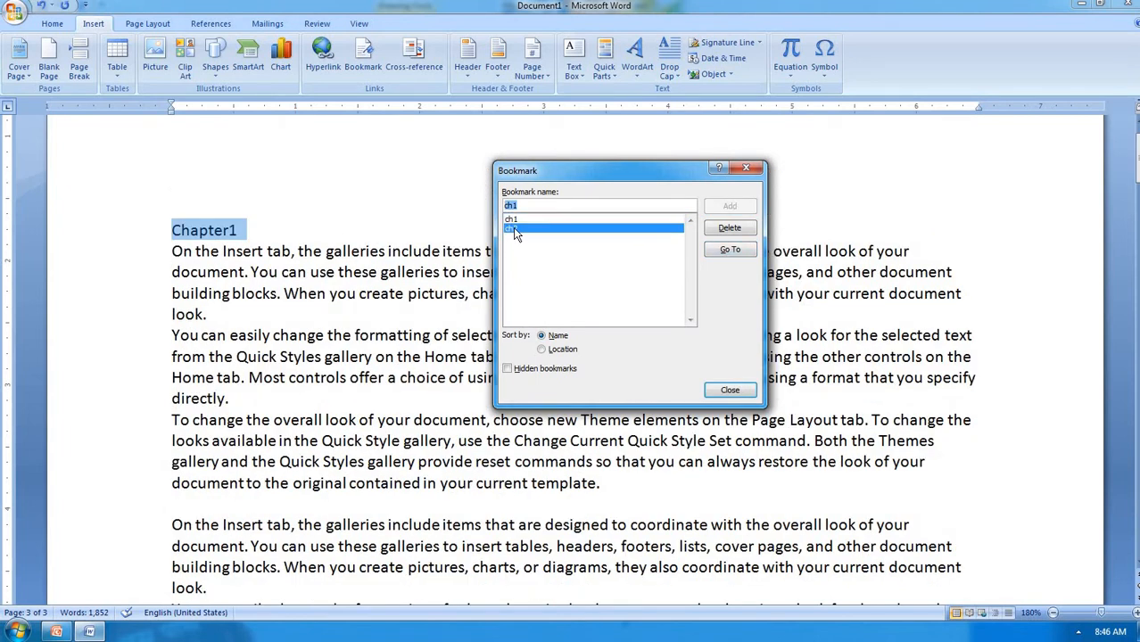
left_click(725, 252)
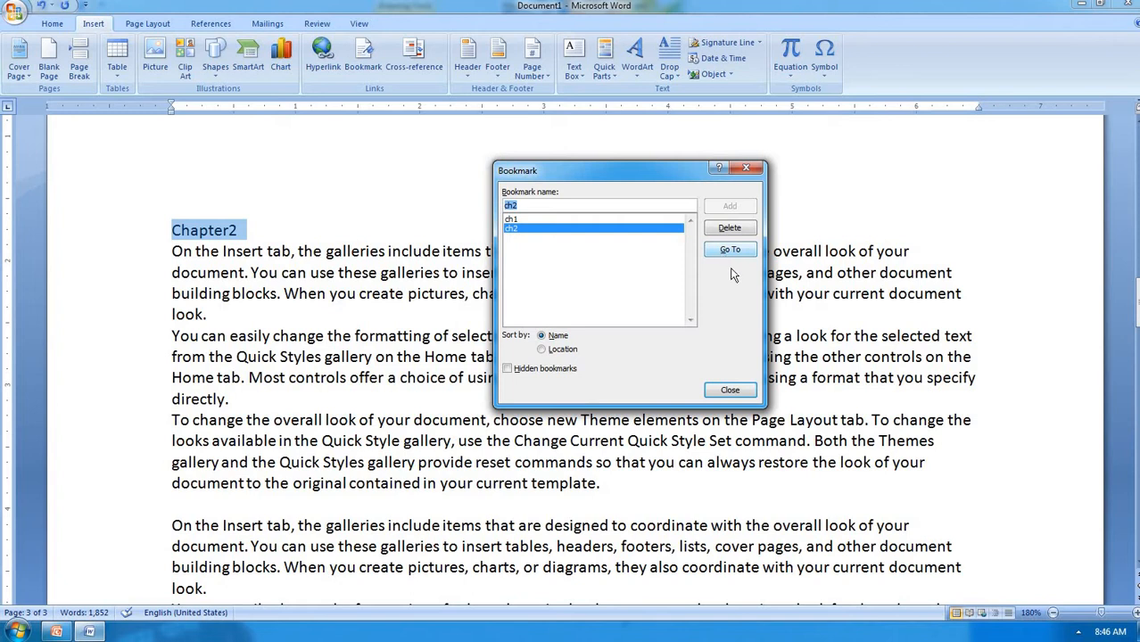
left_click(729, 391)
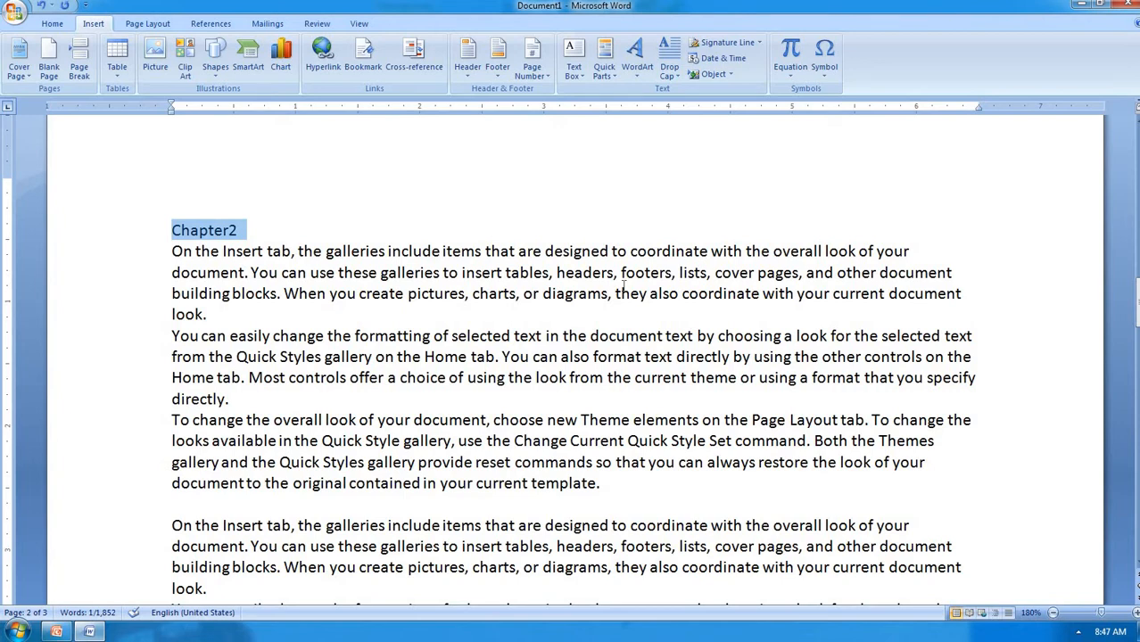
Below page 3's last text, insert Bookmark-type cross-references to ch1 and ch2
scroll(387, 230, "down", 3)
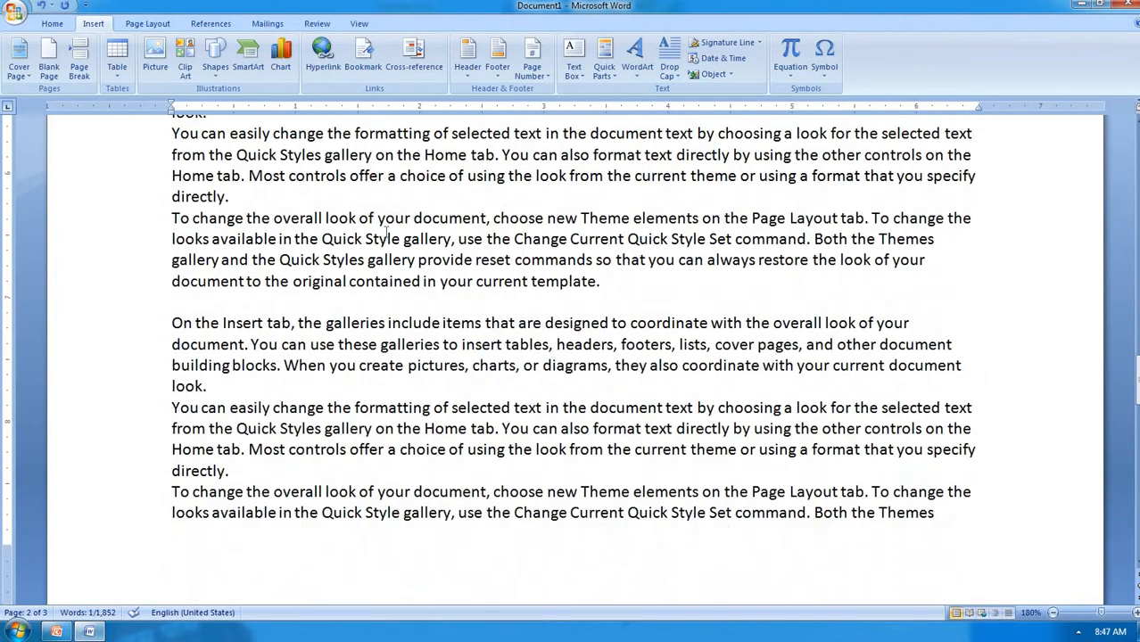
scroll(387, 230, "down", 13)
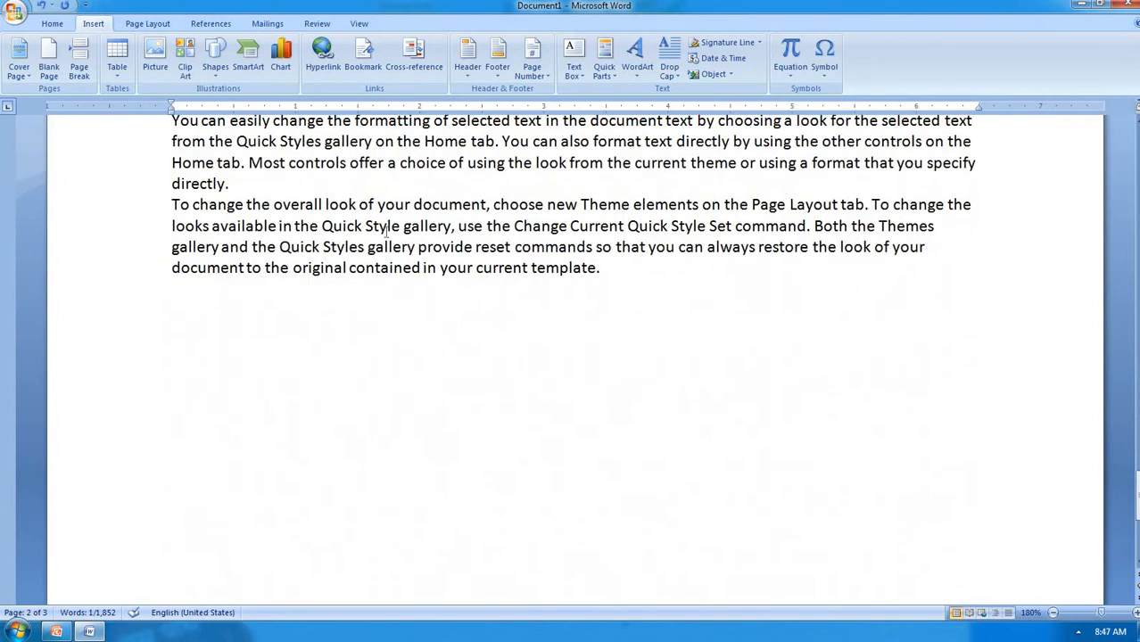
left_click(198, 327)
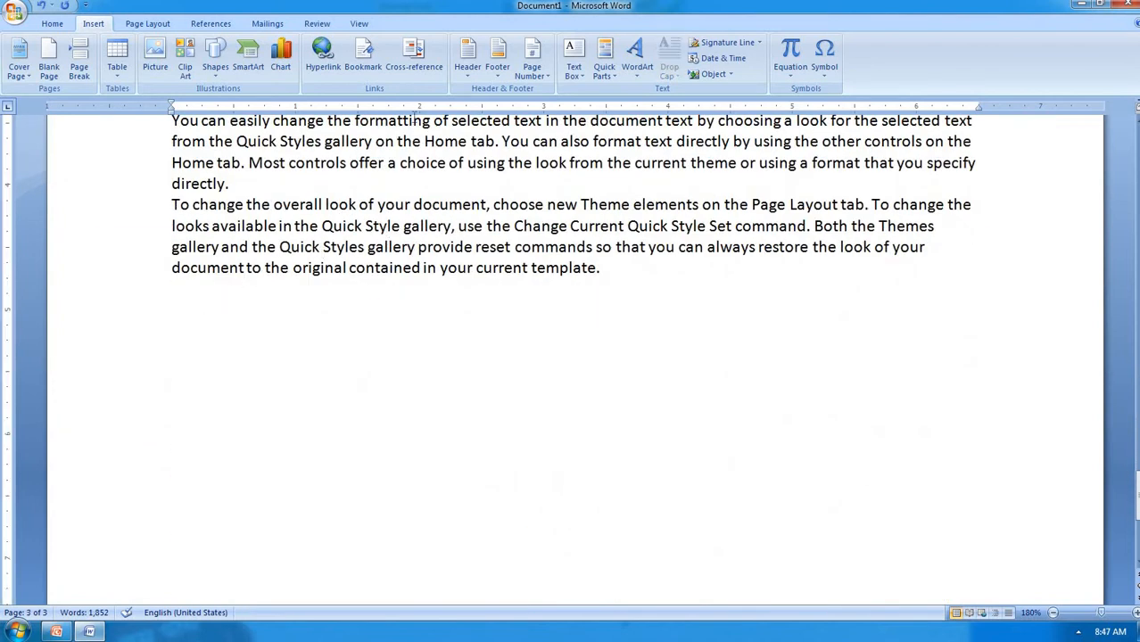
left_click(424, 67)
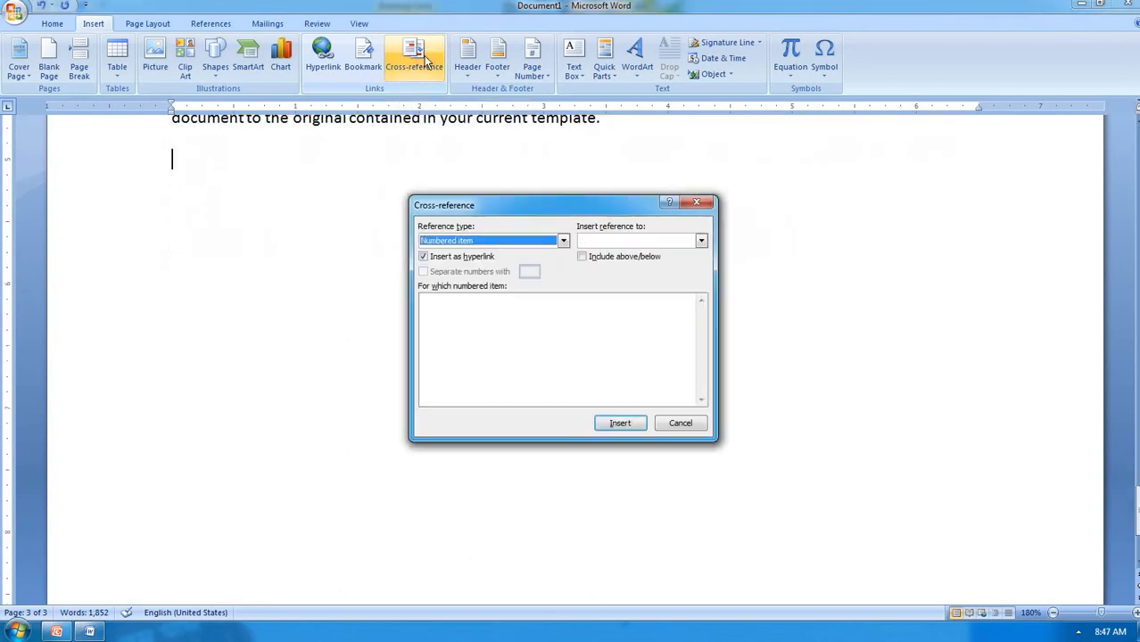
left_click(563, 243)
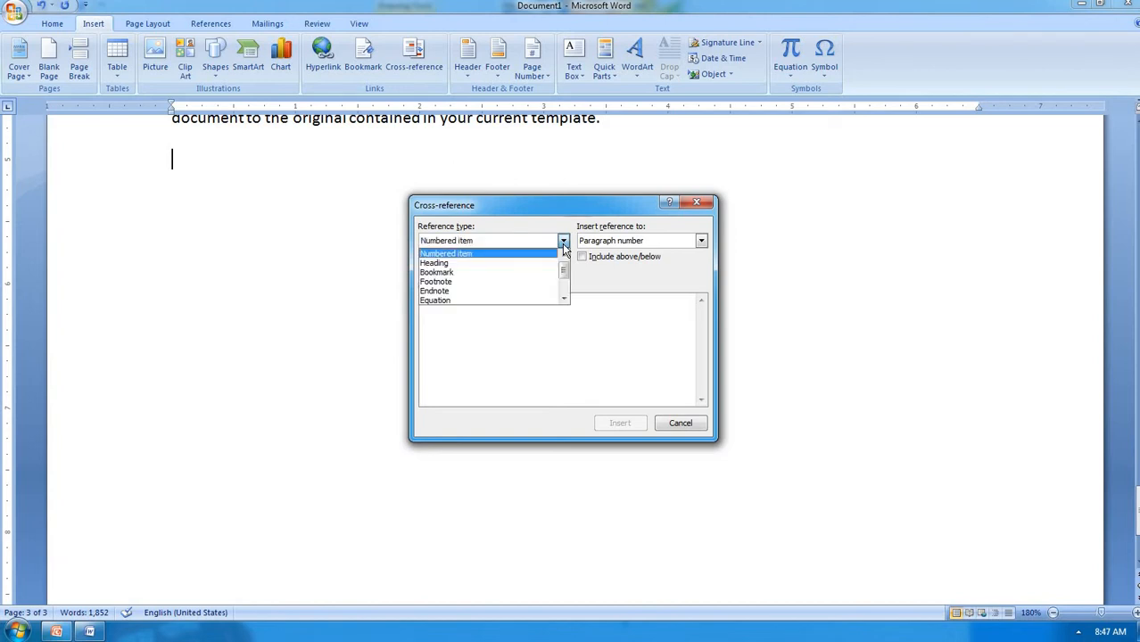
left_click(514, 273)
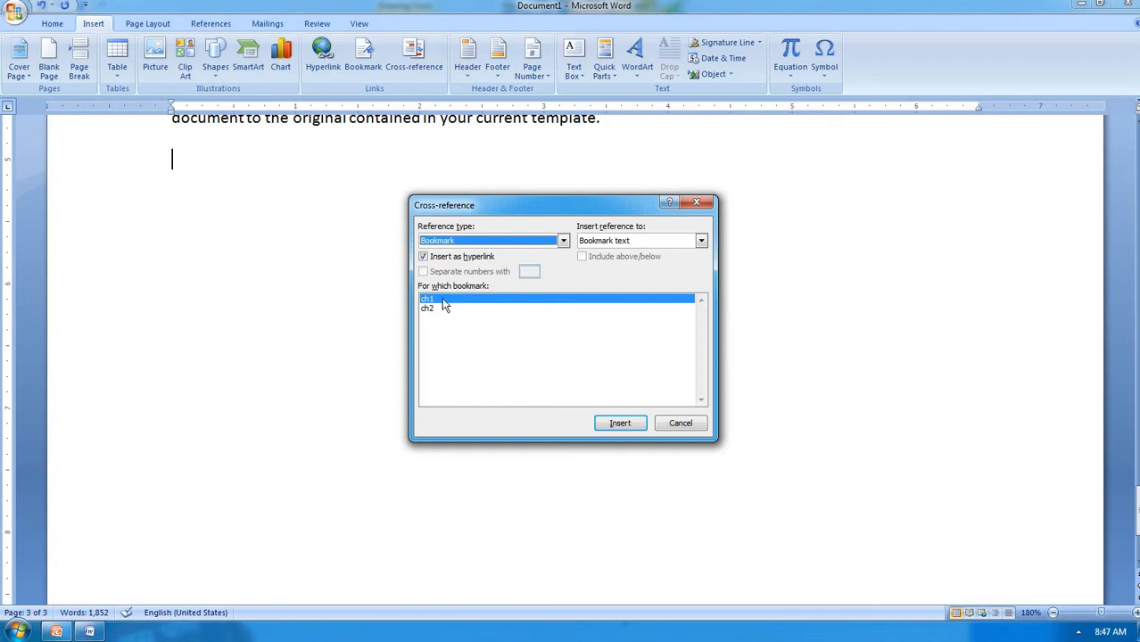
left_click(615, 423)
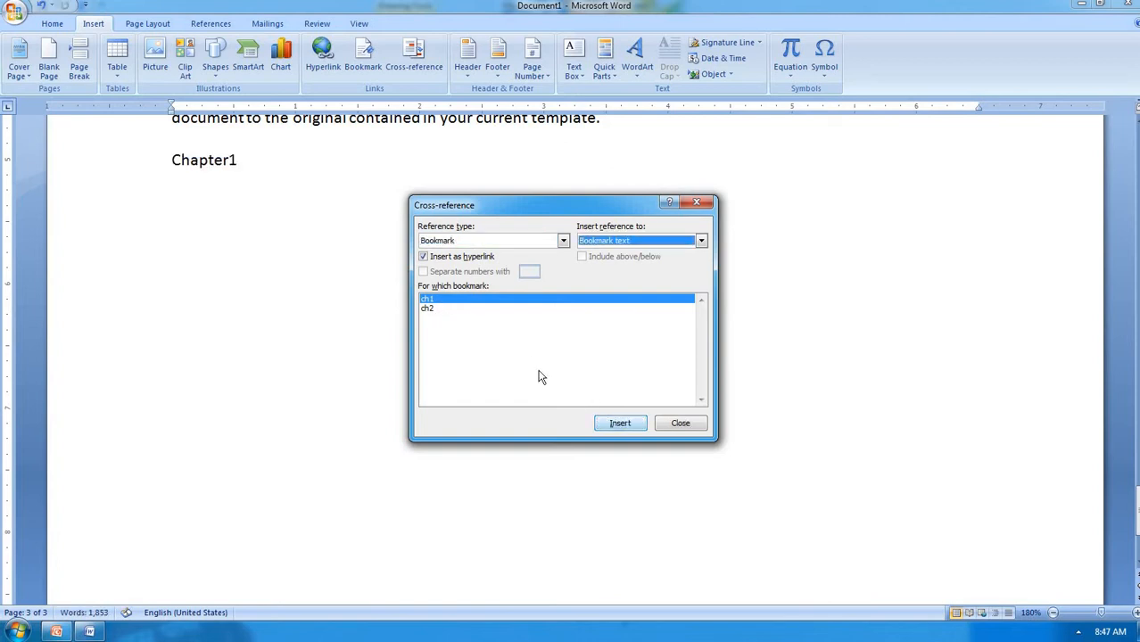
left_click(433, 308)
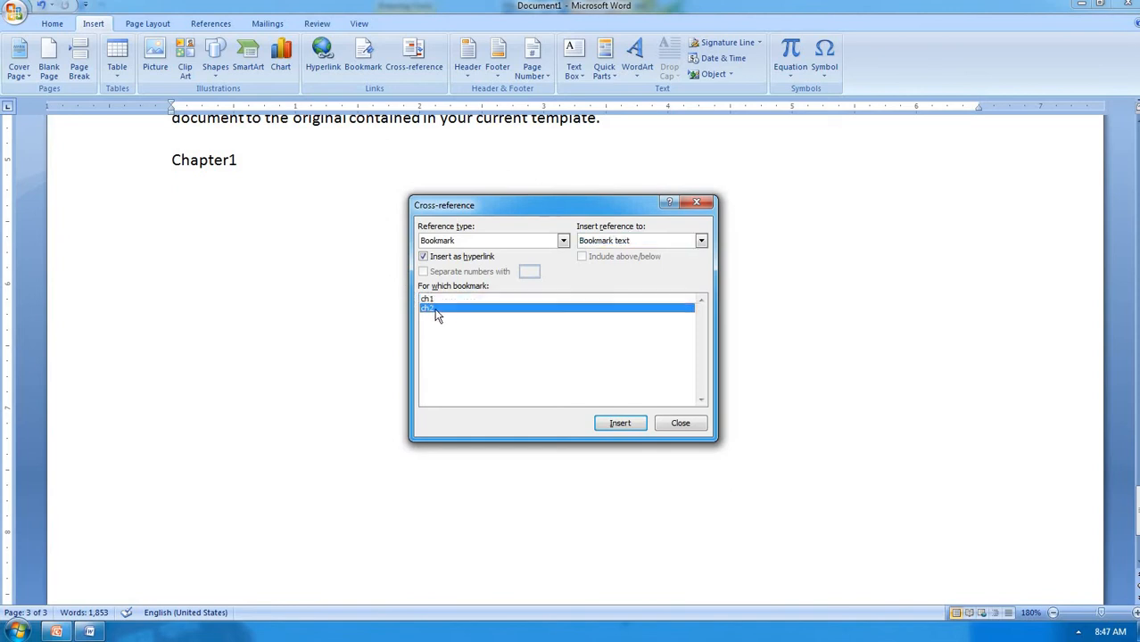
left_click(619, 424)
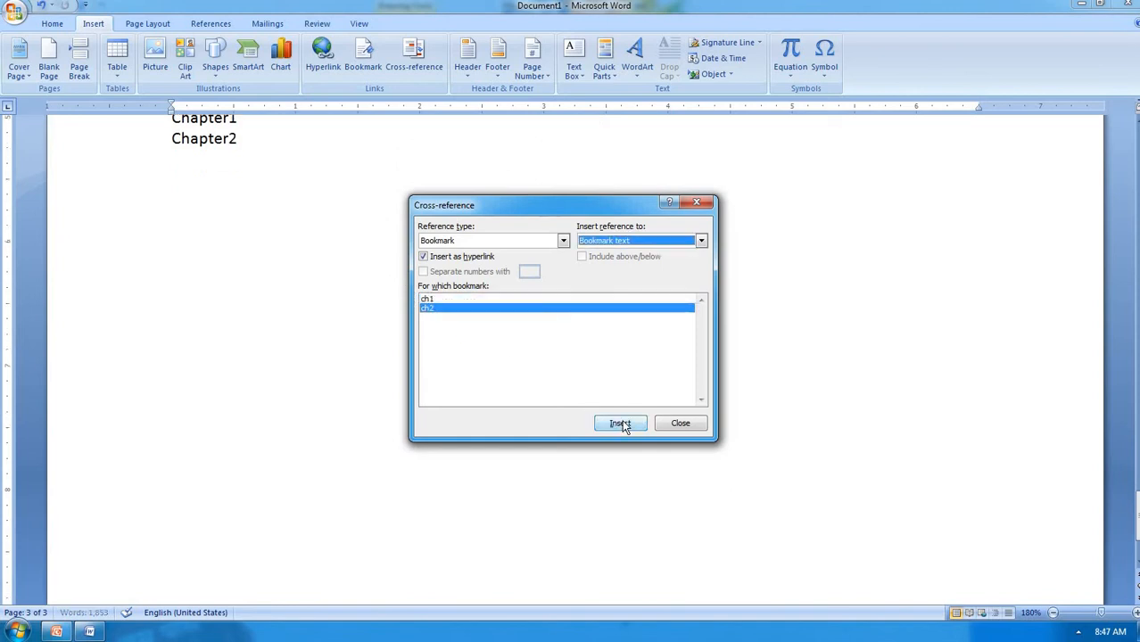
left_click(682, 425)
scroll(440, 266, "up", 3)
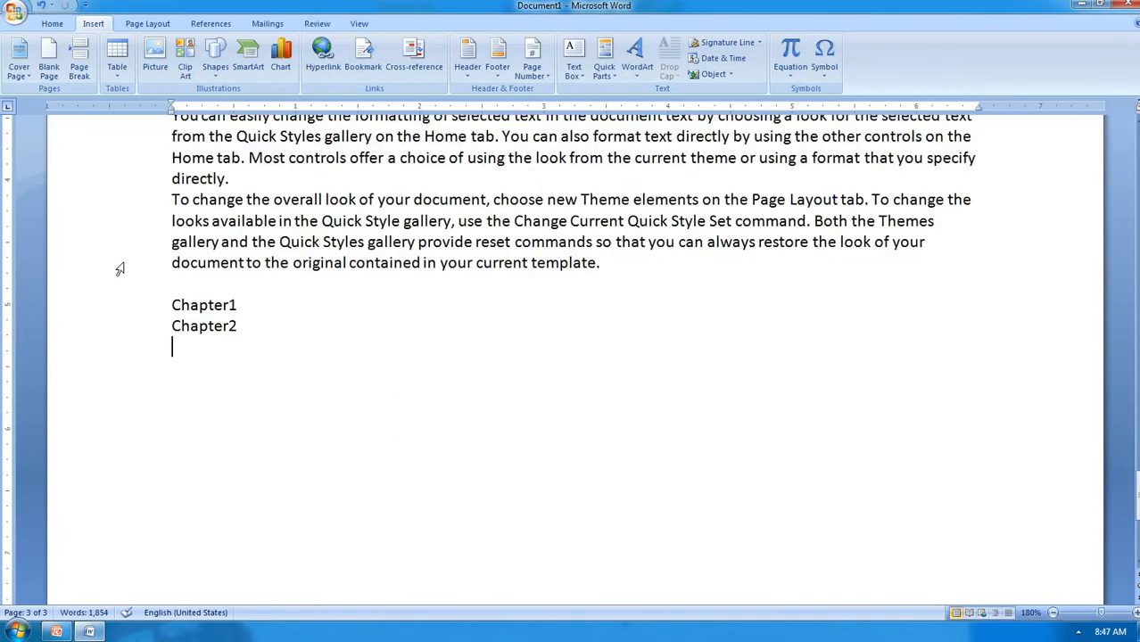
Follow the Chapter1 cross-reference, then from the document end follow the Chapter2 link to its heading
left_click(200, 305, "ctrl")
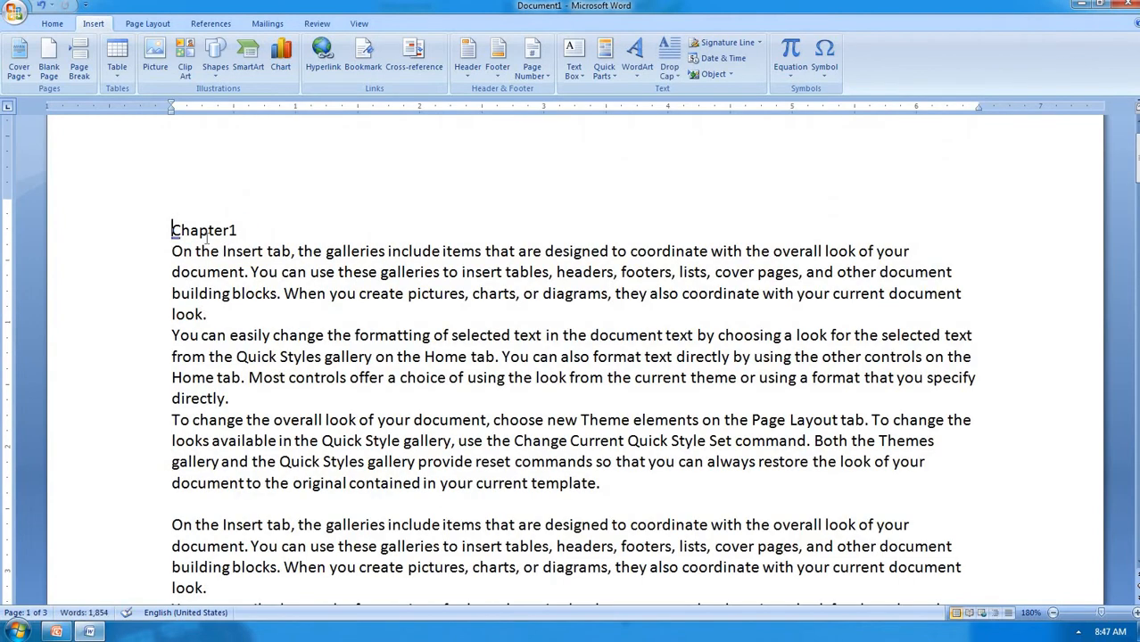
key("ctrl+End")
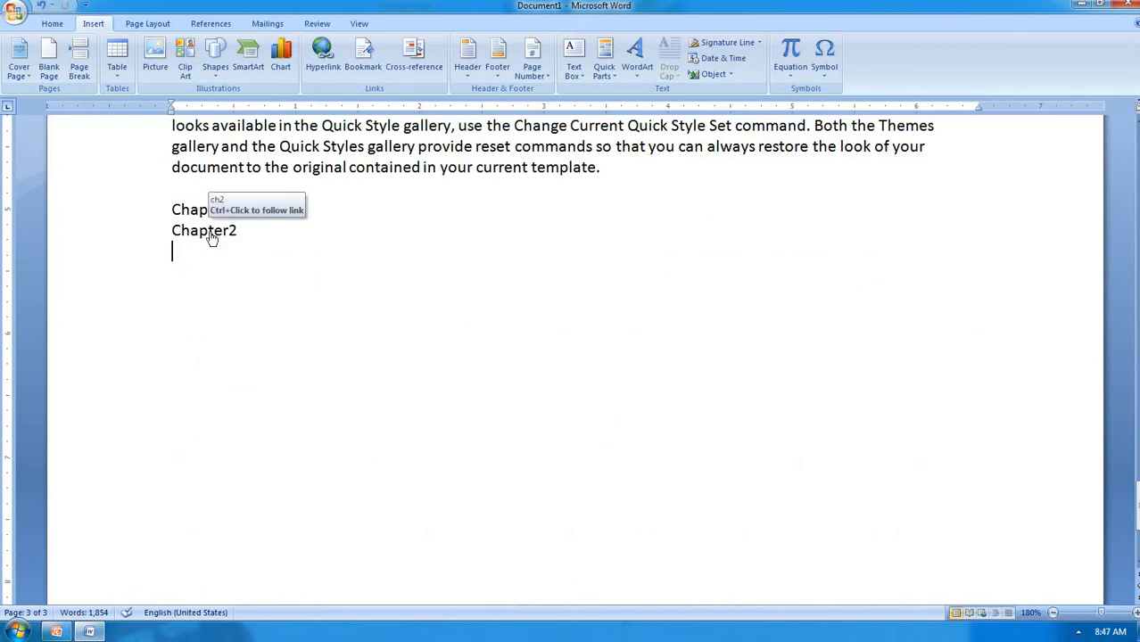
left_click(211, 234, "ctrl")
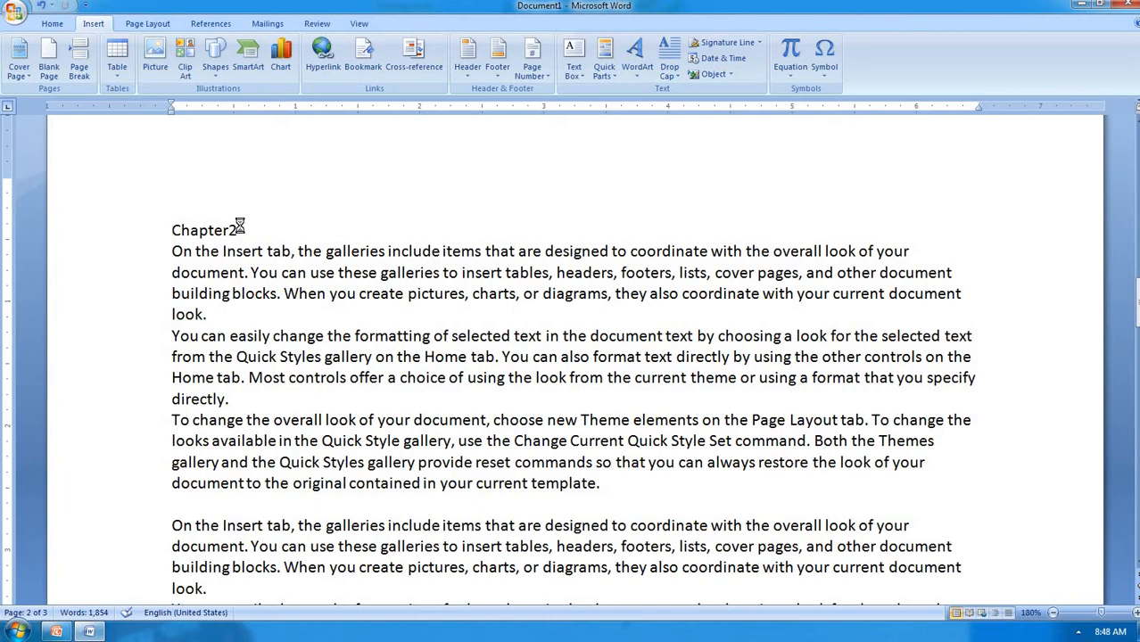
Create a new blank Document2 with Ctrl+N and maximize its window
key("ctrl+n")
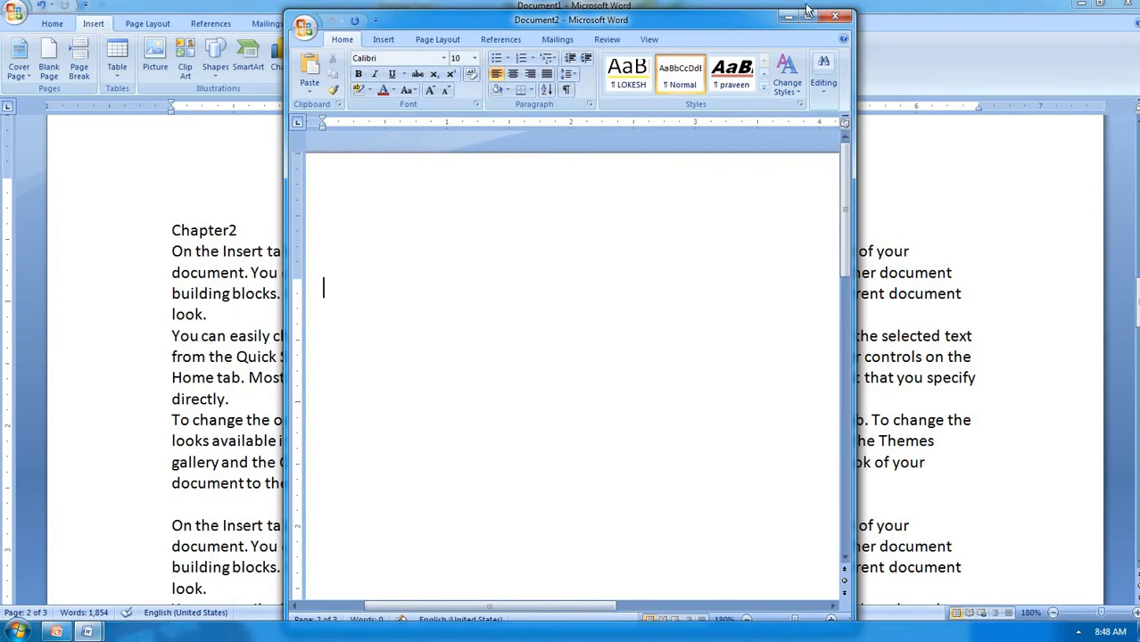
left_click(807, 16)
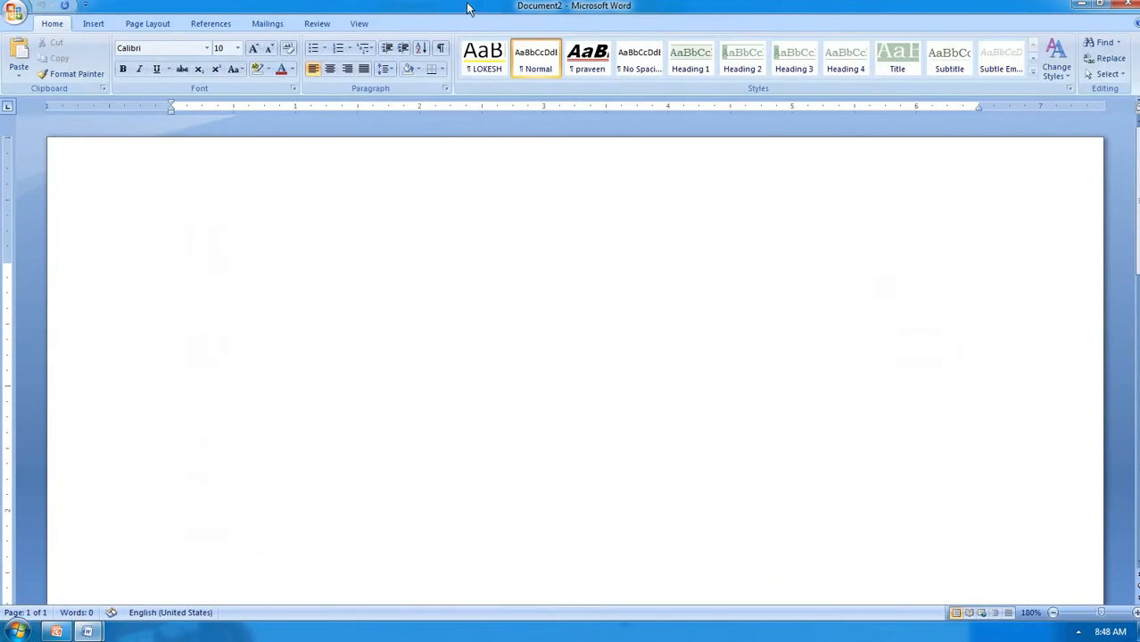
left_click(98, 25)
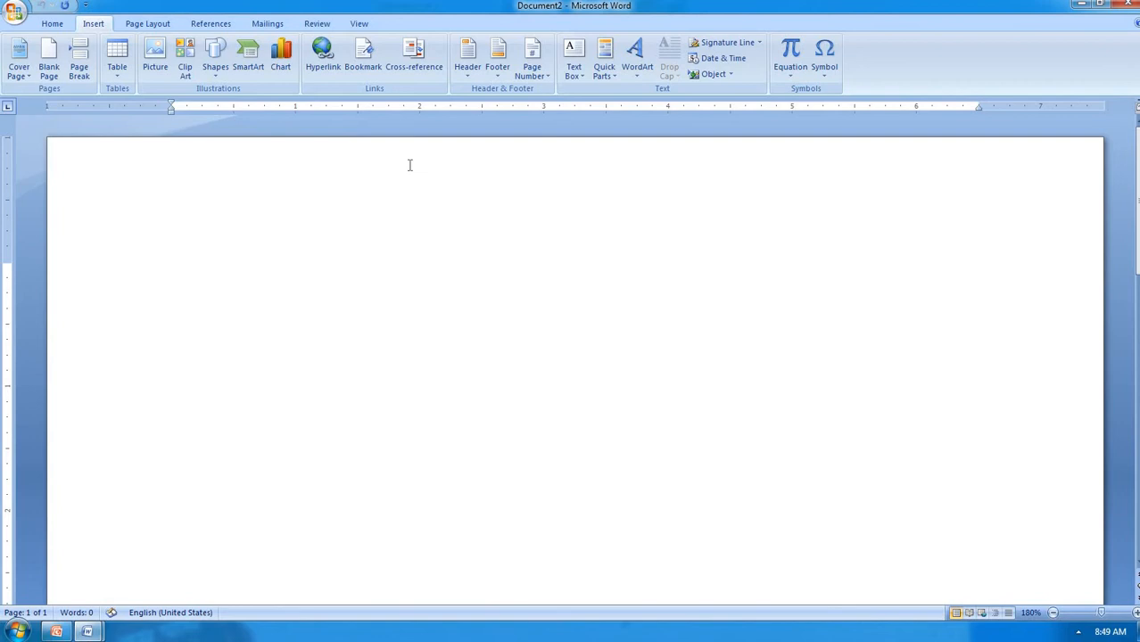
Generate filler text with =rand(35), producing three pages of 2,154 words
type("=rand")
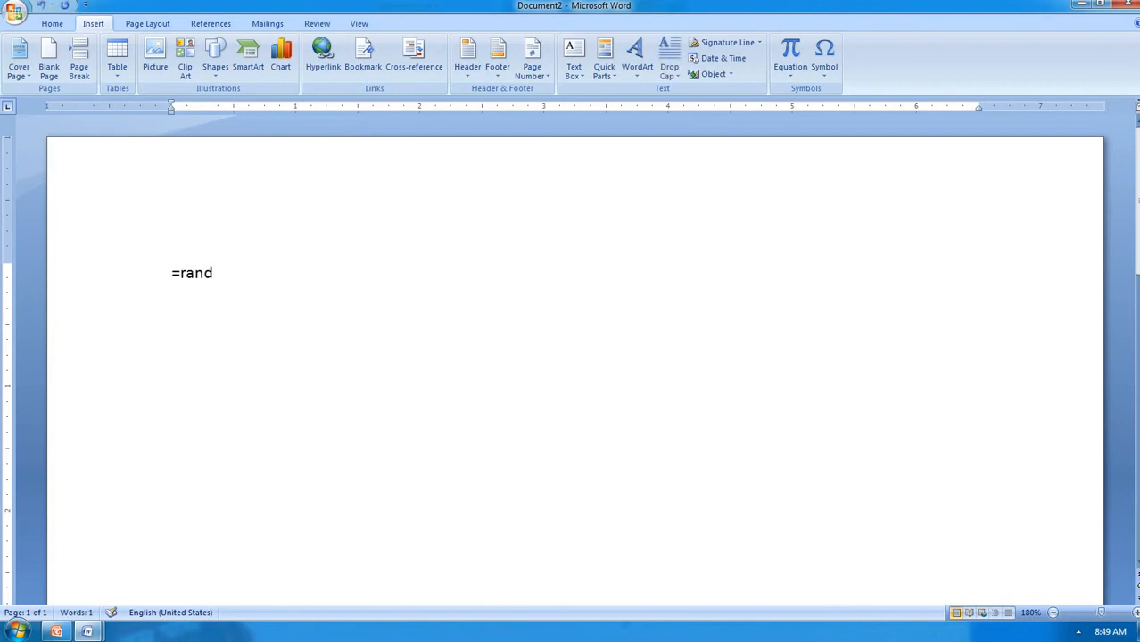
type("(35)")
key("Return")
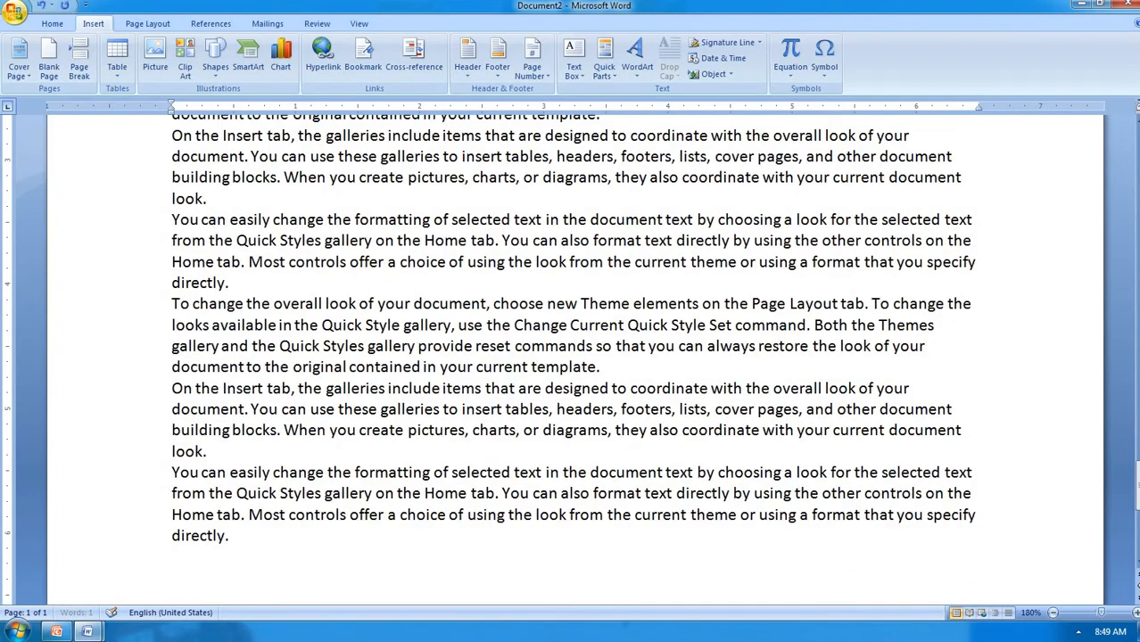
scroll(150, 147, "down", 10)
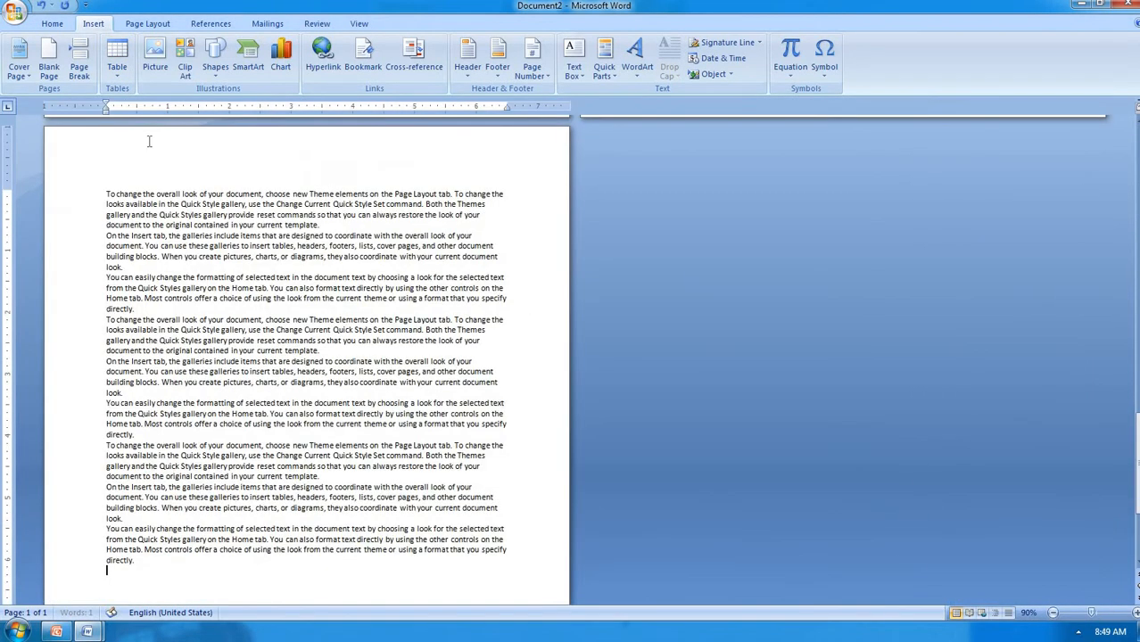
scroll(149, 147, "down", 4)
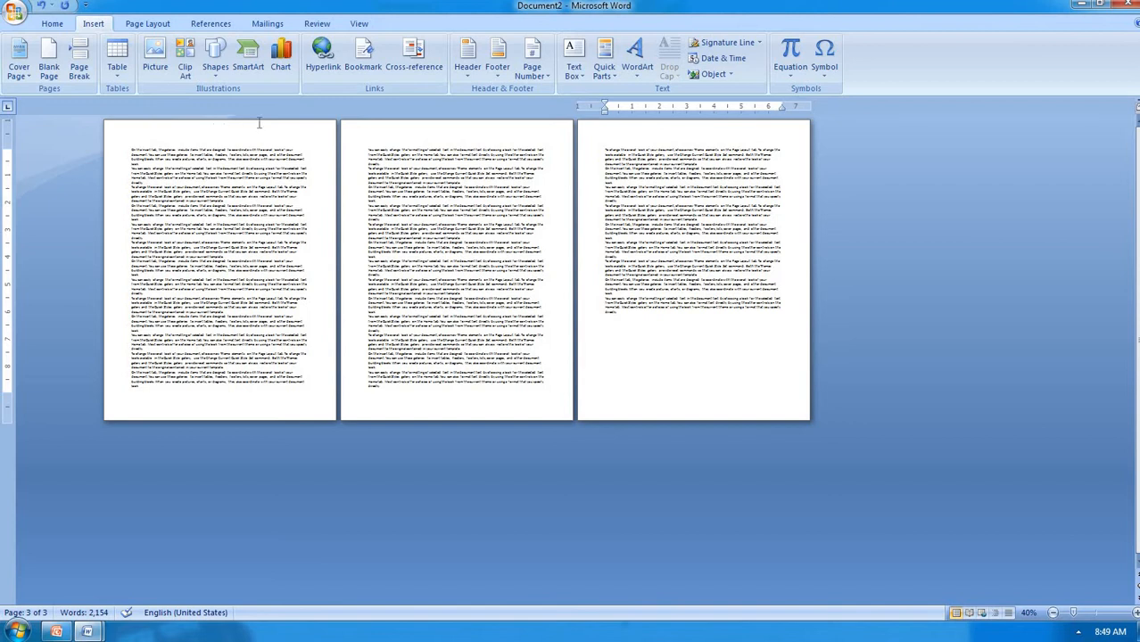
left_click(467, 73)
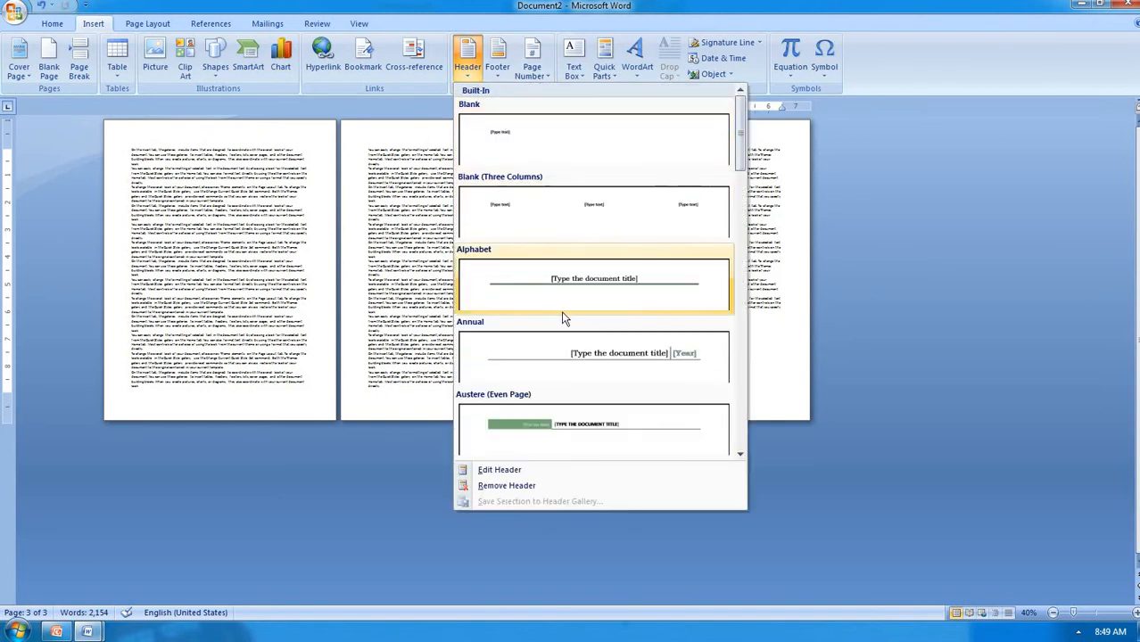
Insert the Blank header design with its [Type text] placeholder on every page
left_click(611, 161)
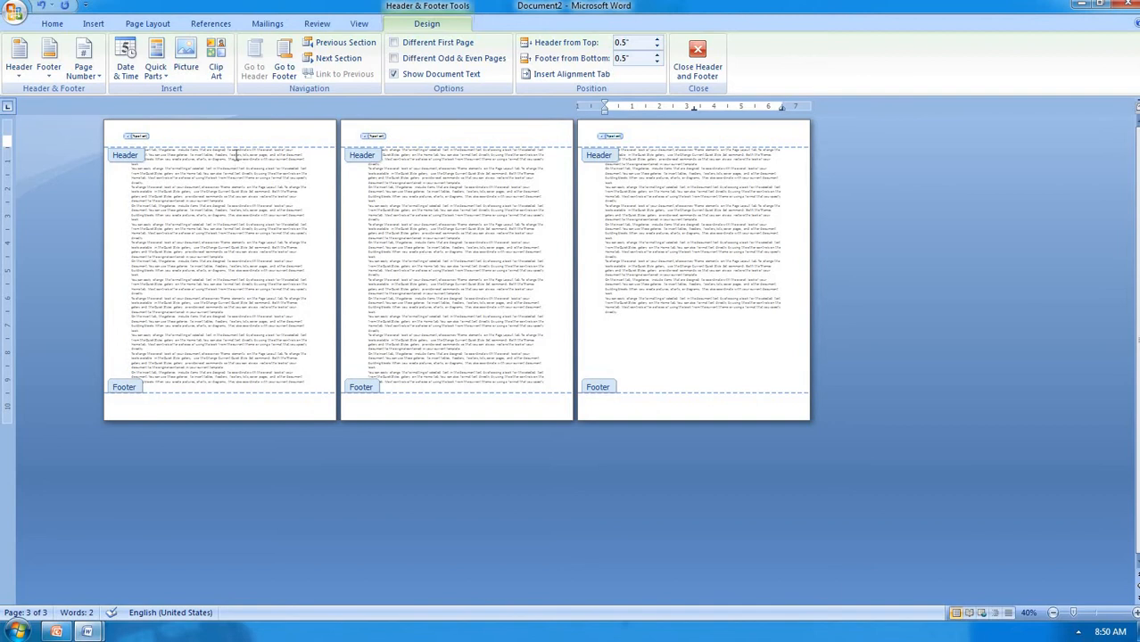
scroll(234, 154, "up", 2, "ctrl")
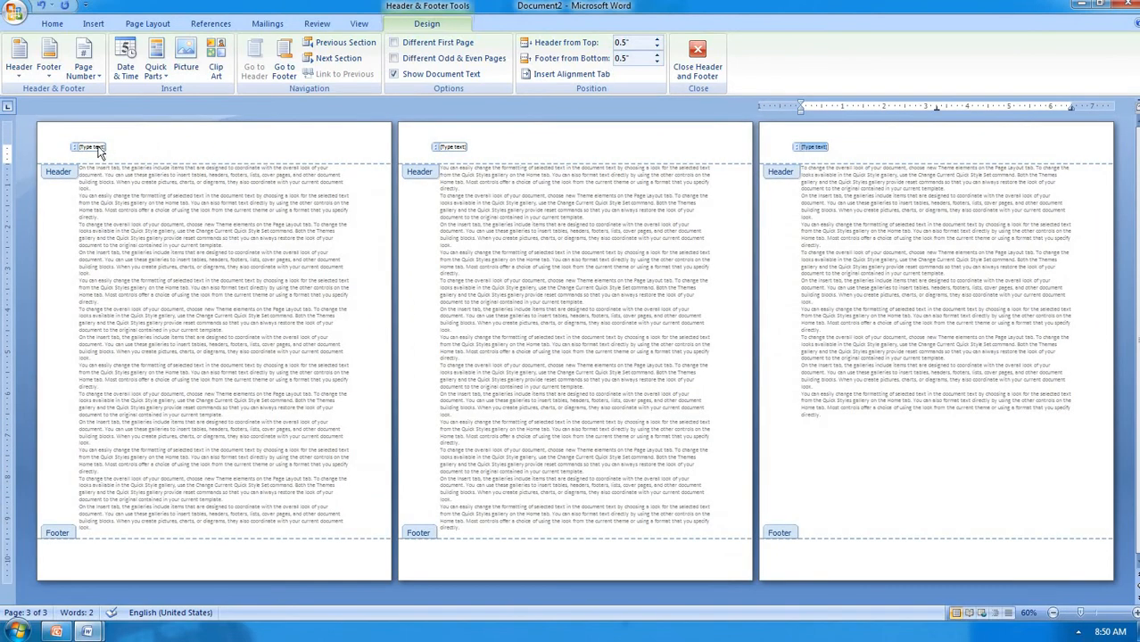
scroll(123, 165, "up", 2, "ctrl")
scroll(123, 166, "up", 6, "ctrl")
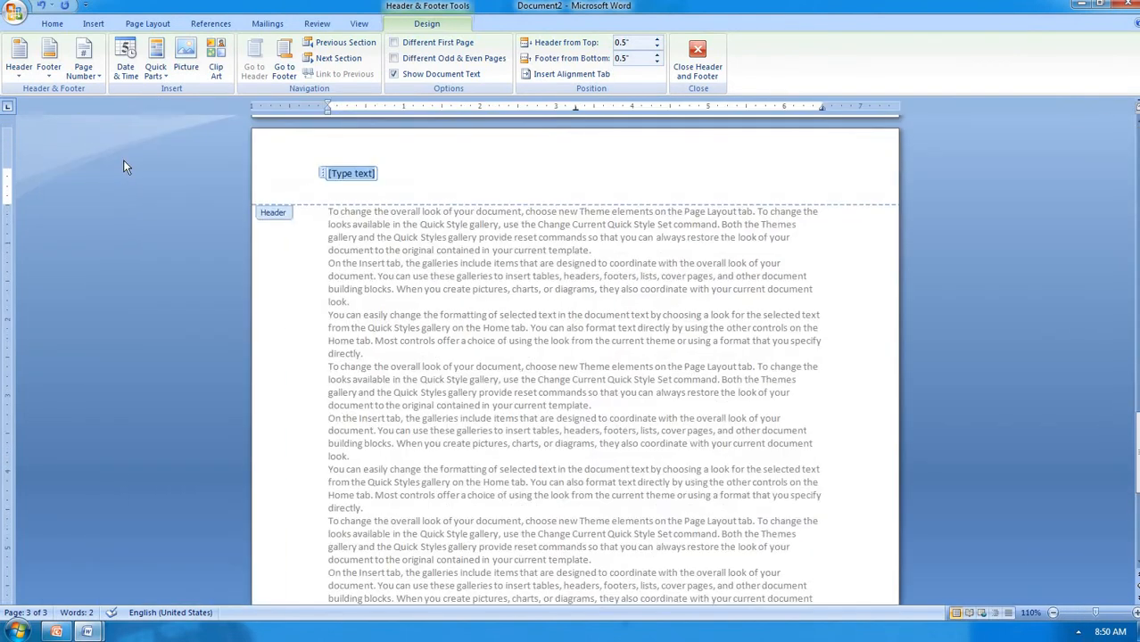
scroll(123, 167, "up", 11)
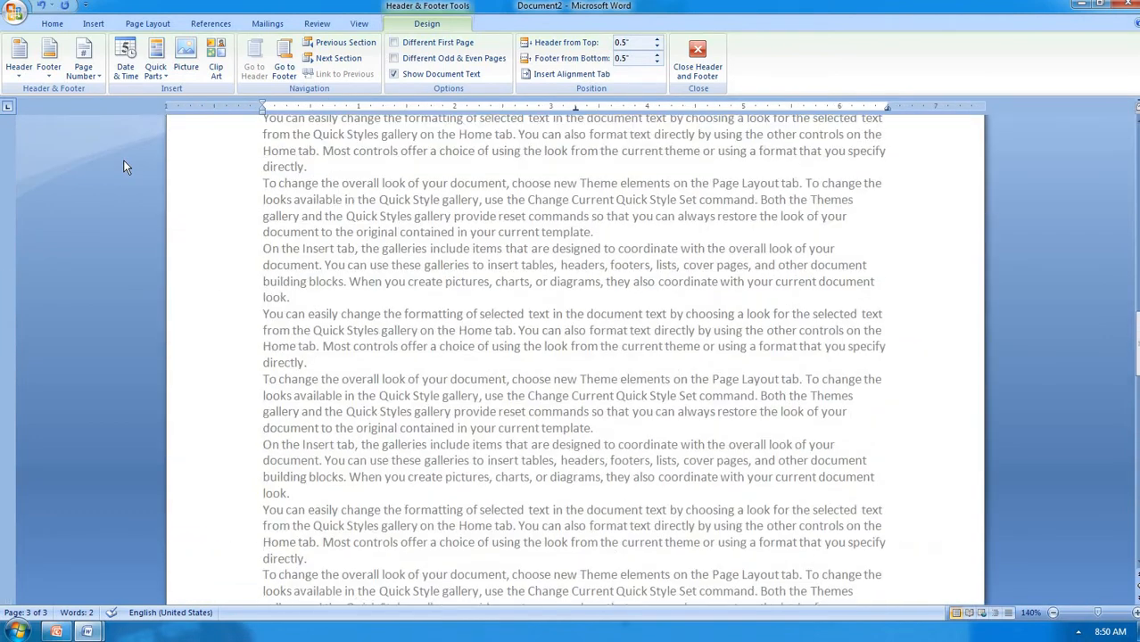
key("Page_Down")
scroll(126, 167, "up", 20)
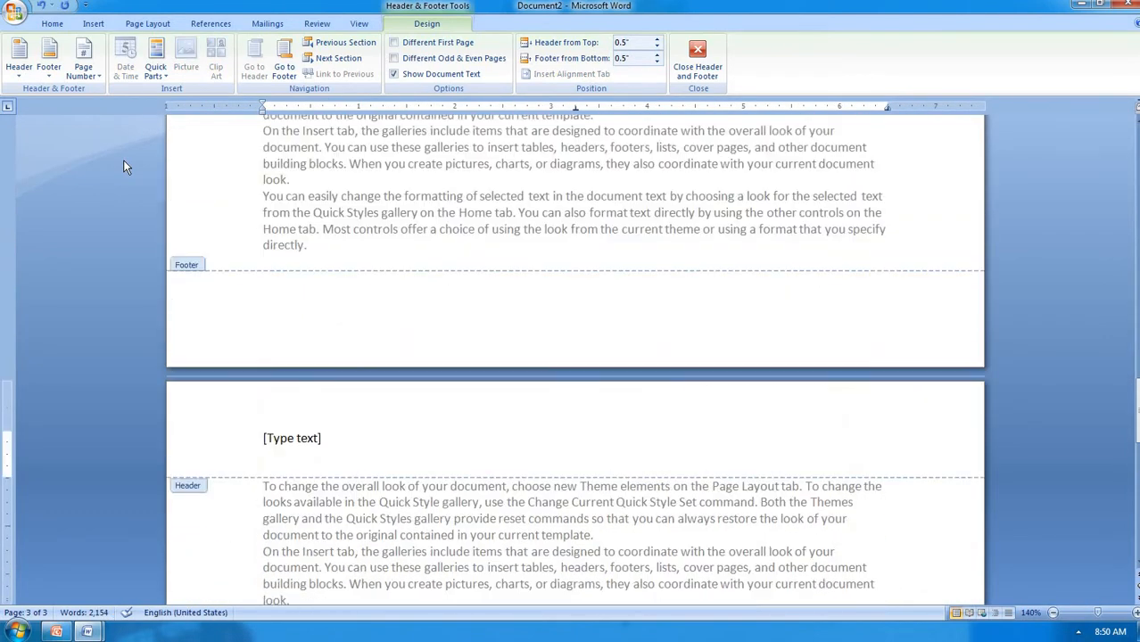
scroll(123, 166, "up", 20)
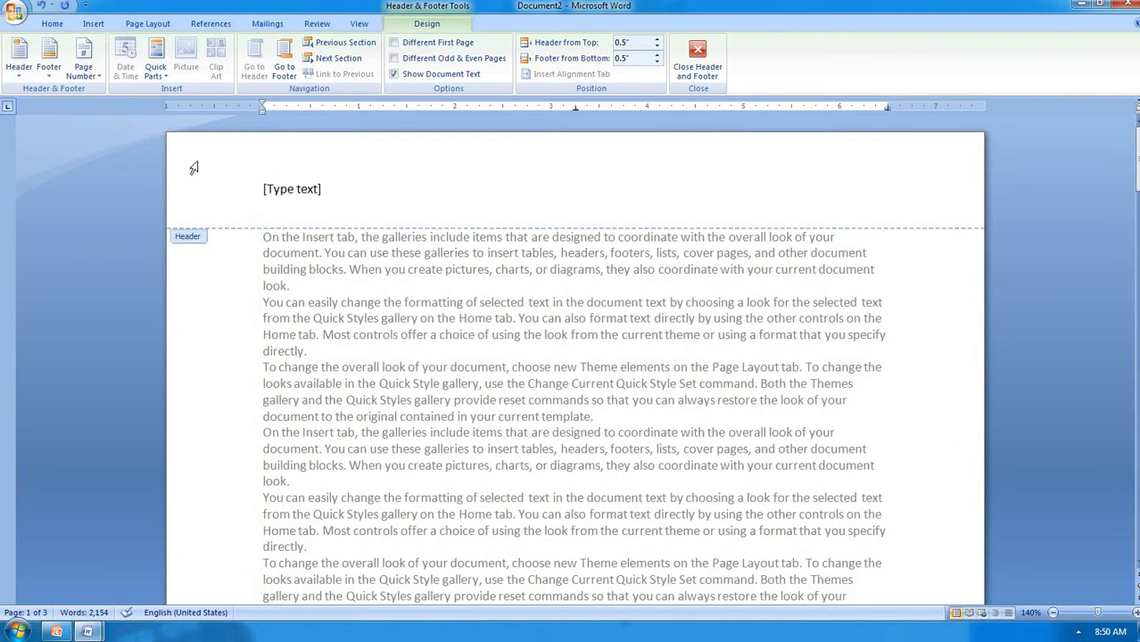
Type 'computer fundamental' in the header and insert the date and time with seconds
left_click(276, 191)
type("c")
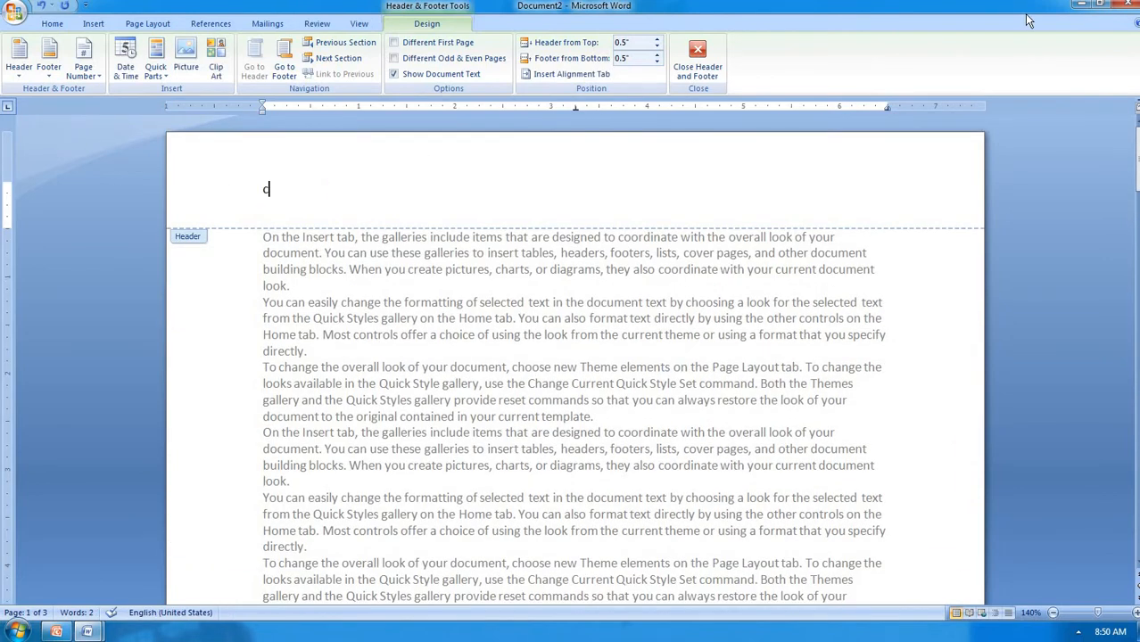
type("omputer ")
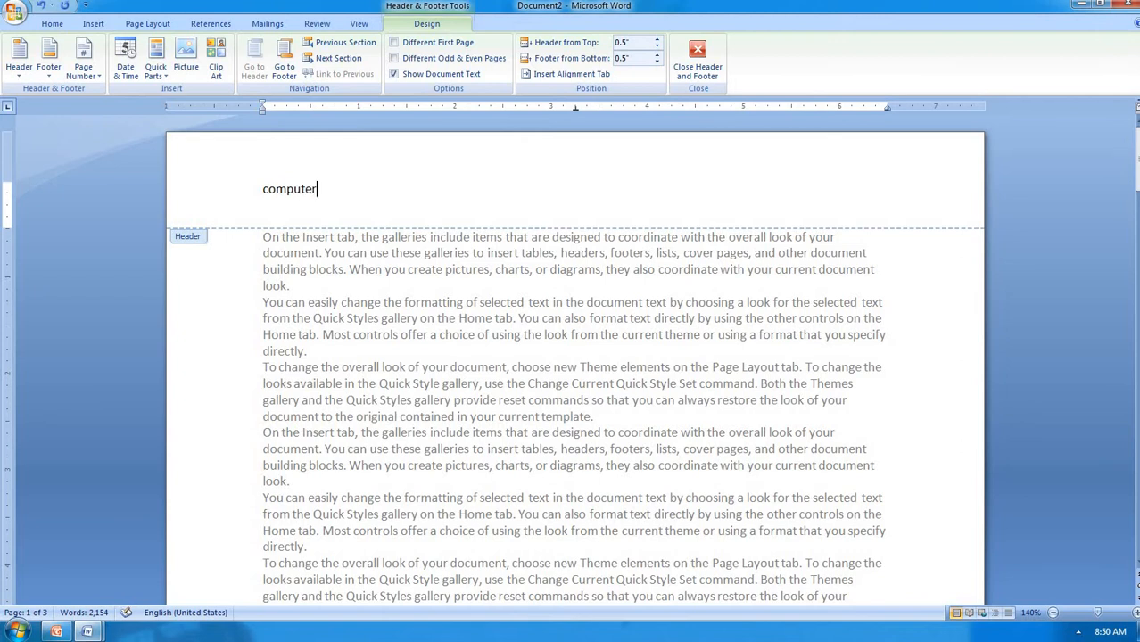
type("funda")
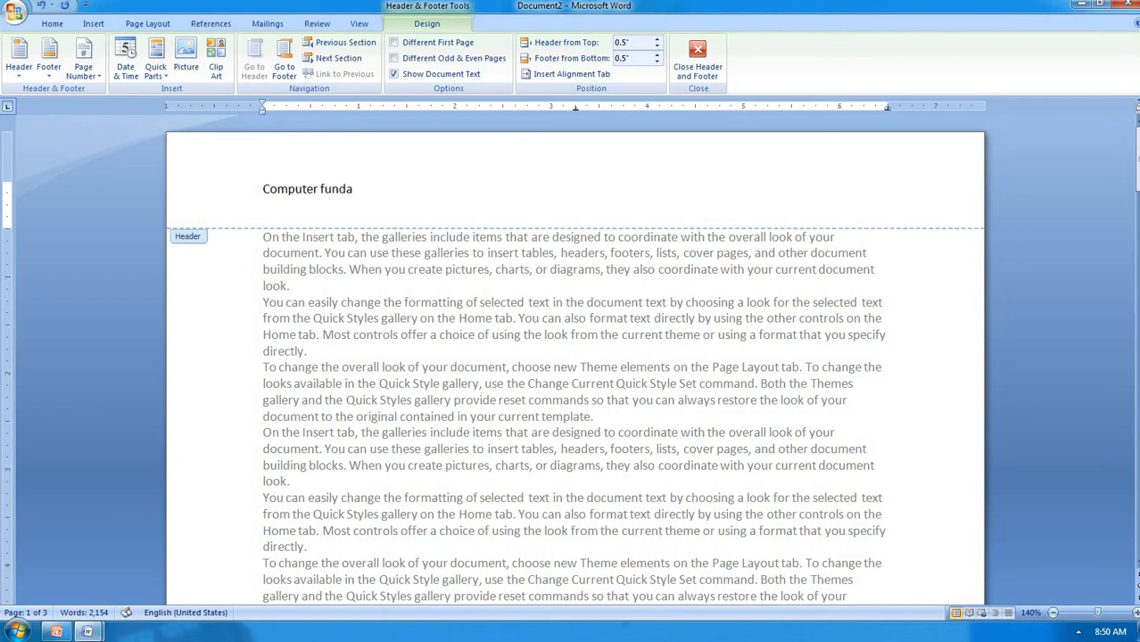
type("mentals")
left_click(135, 75)
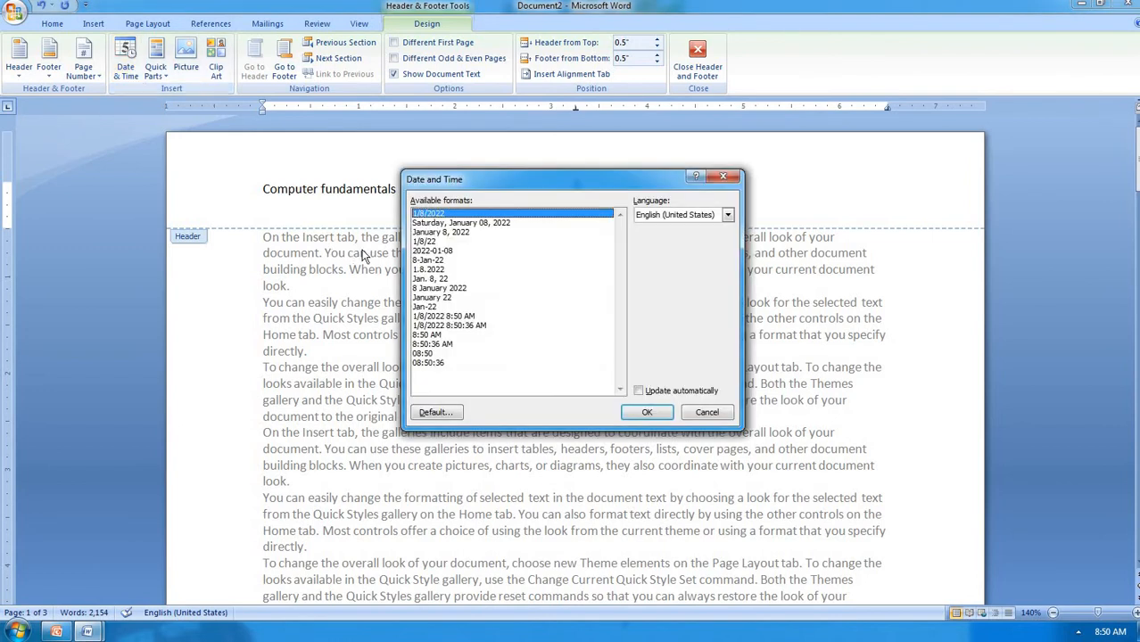
left_click(427, 232)
left_click(428, 241)
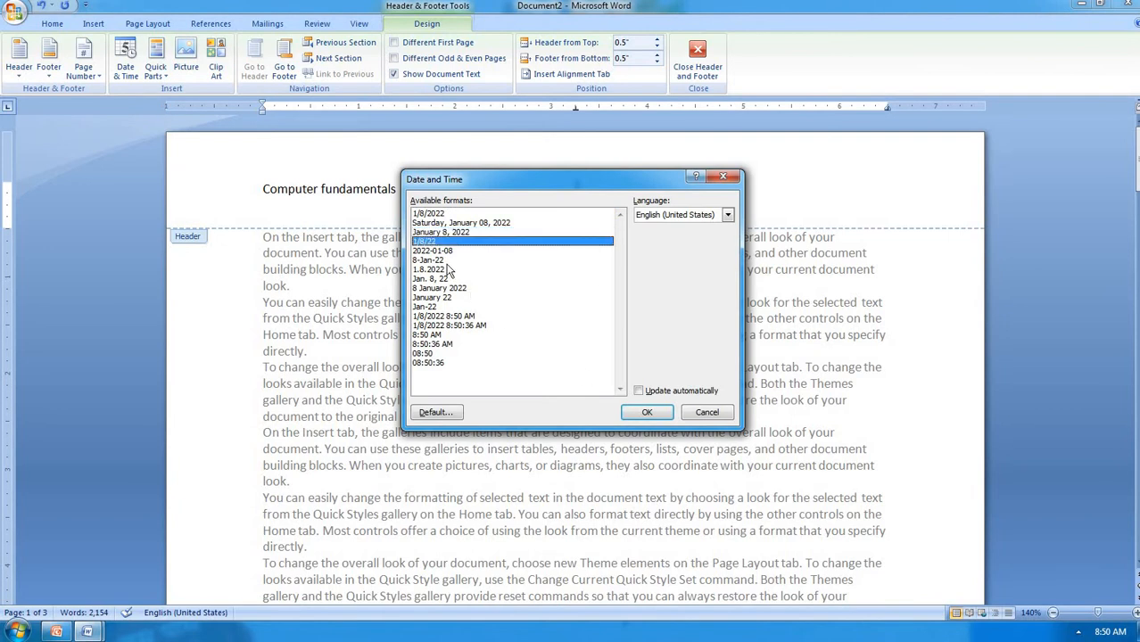
left_click(453, 317)
left_click(499, 325)
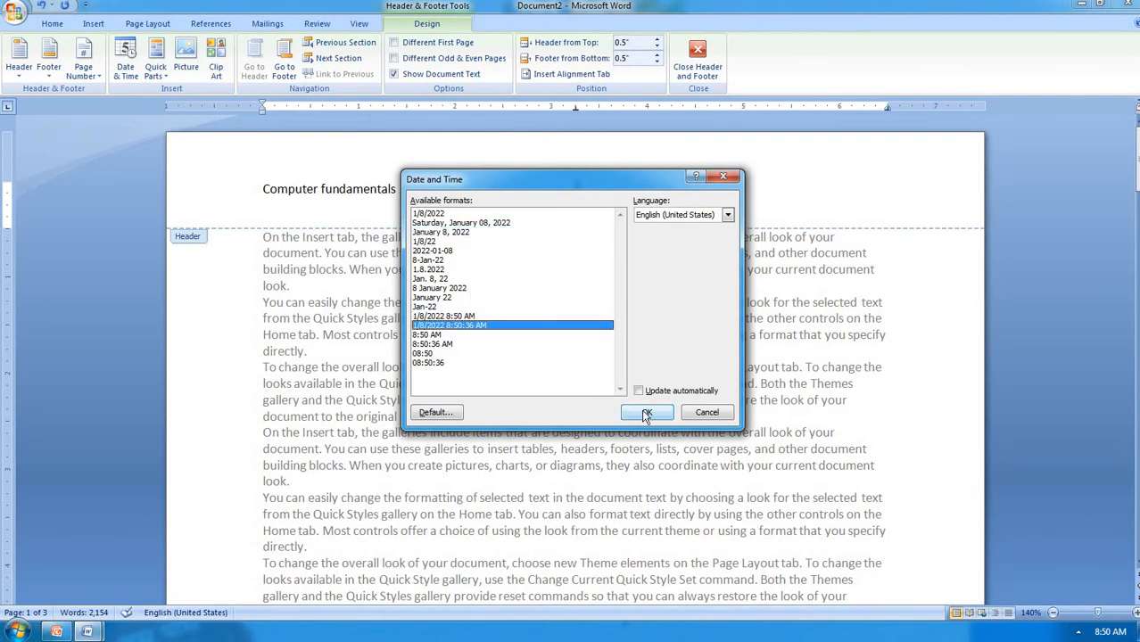
left_click(647, 414)
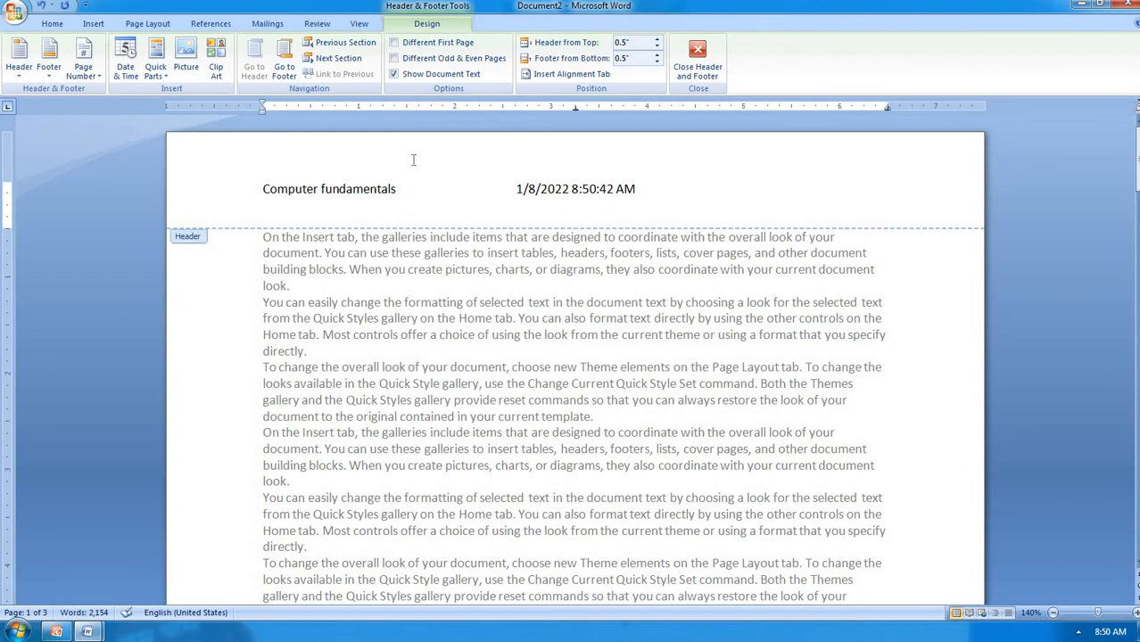
Insert the 'ab' HARTRON logo picture into the header
left_click(196, 64)
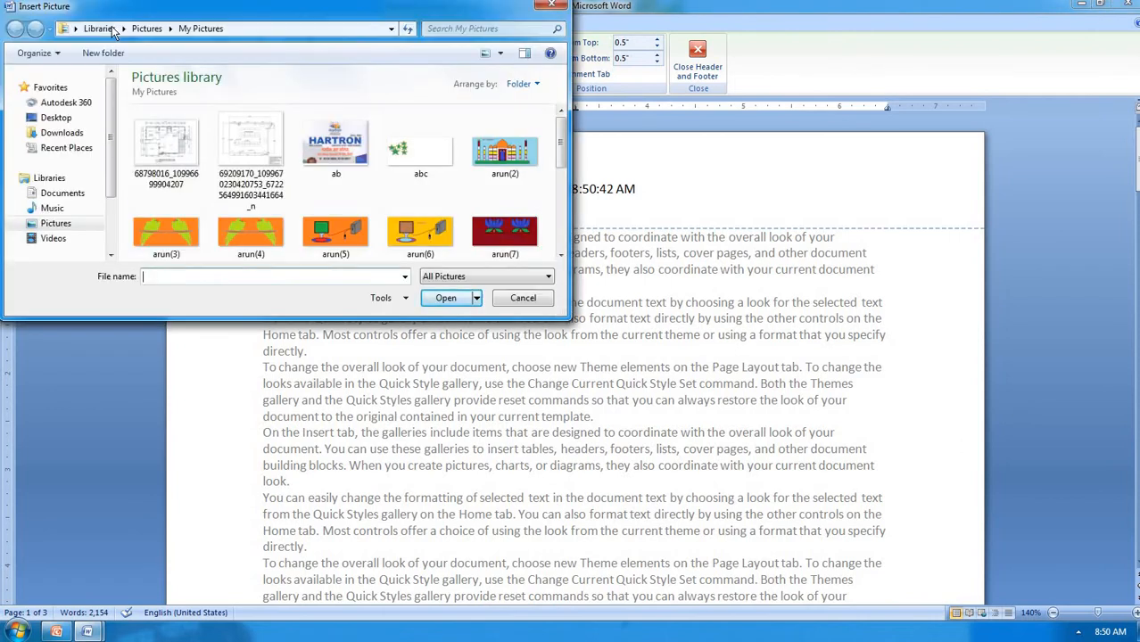
left_click(339, 145)
left_click(407, 230)
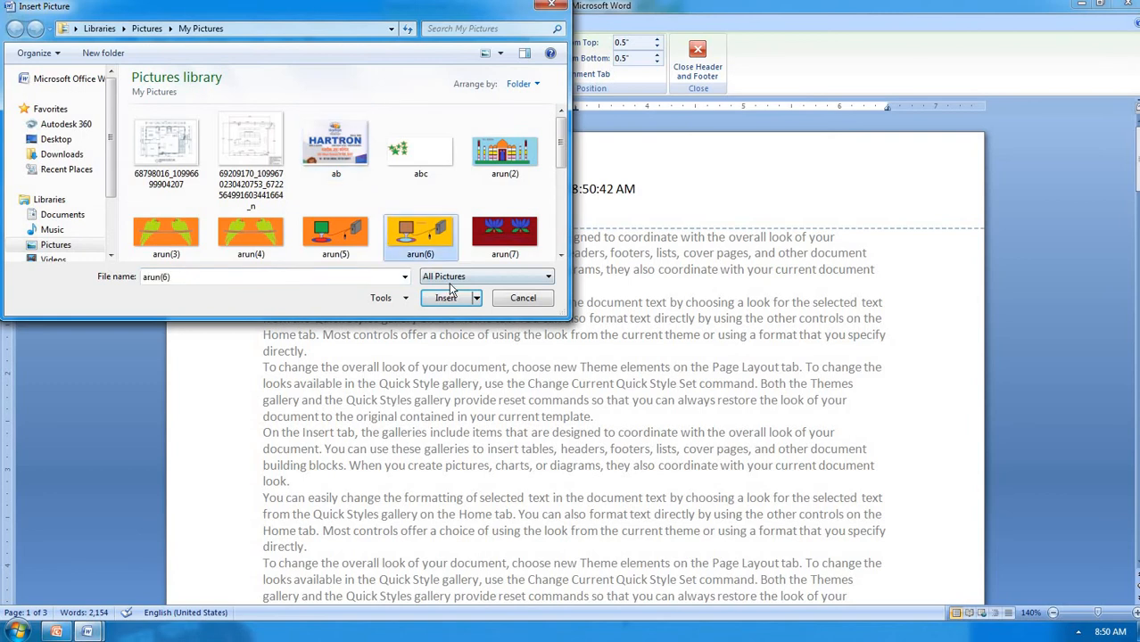
left_click(357, 157)
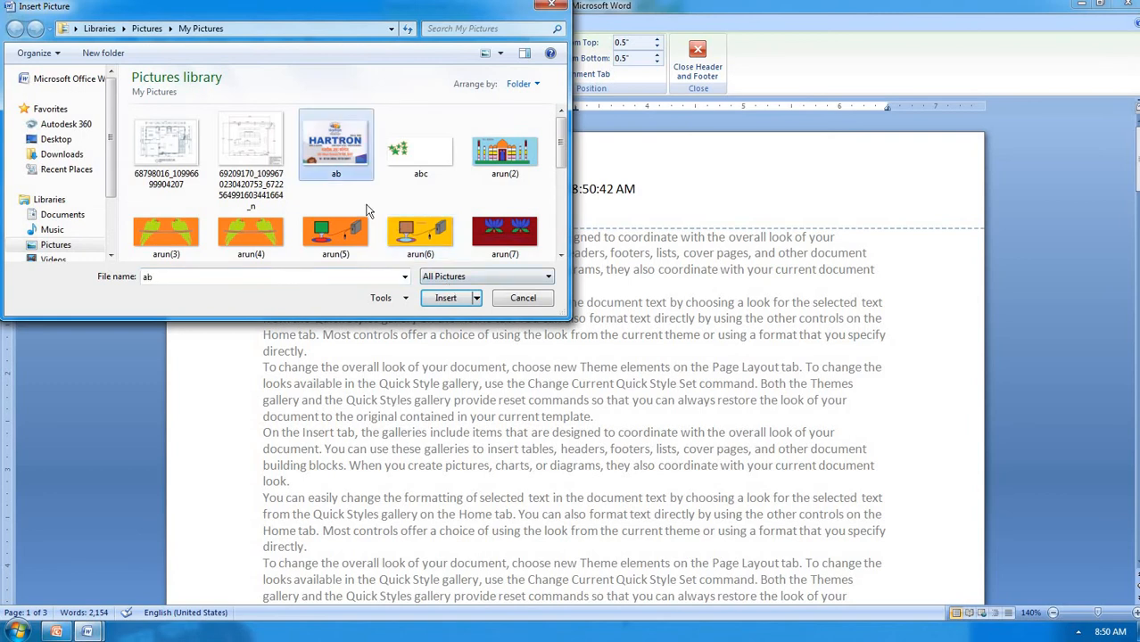
left_click(443, 298)
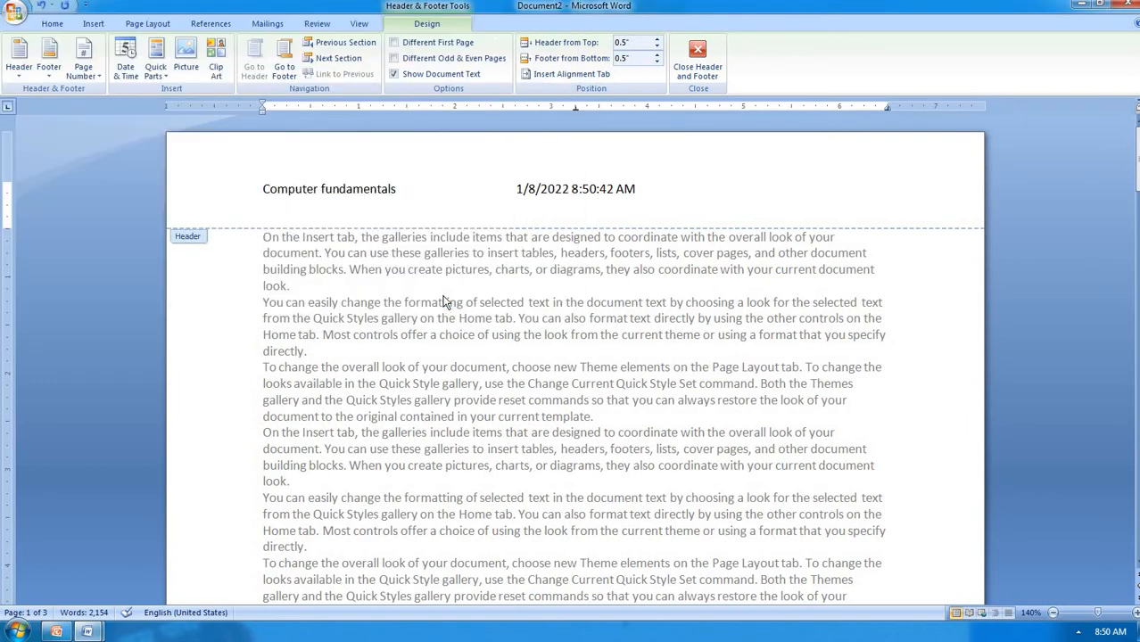
Shrink the logo to about 1.43" by 2.07" and reposition it beside the header text
scroll(484, 280, "down", 3)
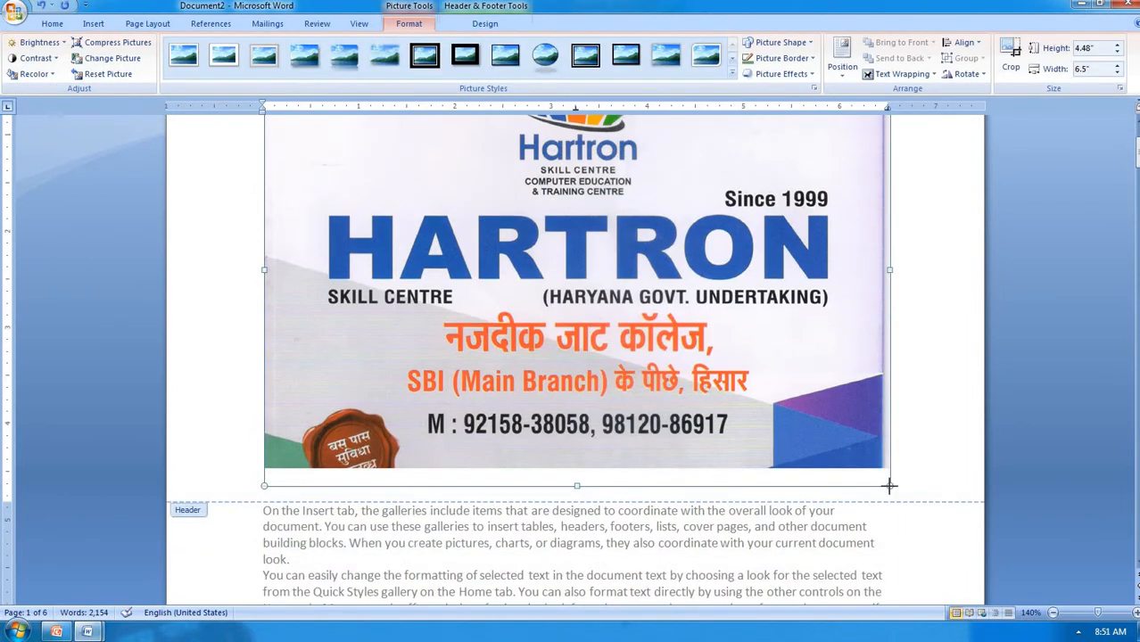
left_click_drag(889, 486, 368, 198)
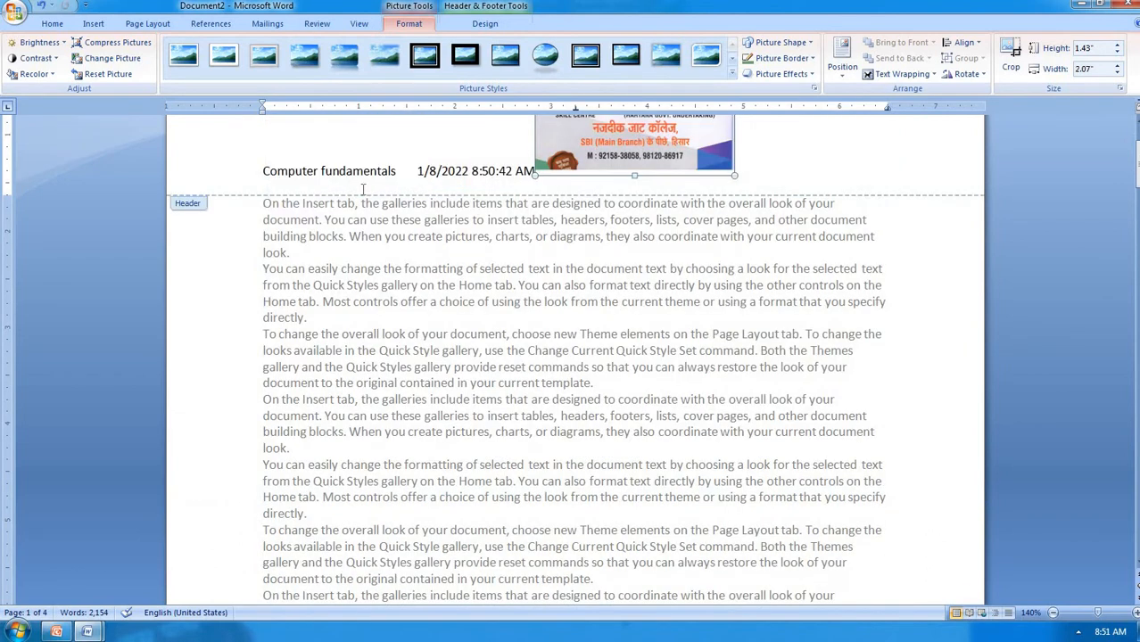
scroll(437, 227, "up", 3)
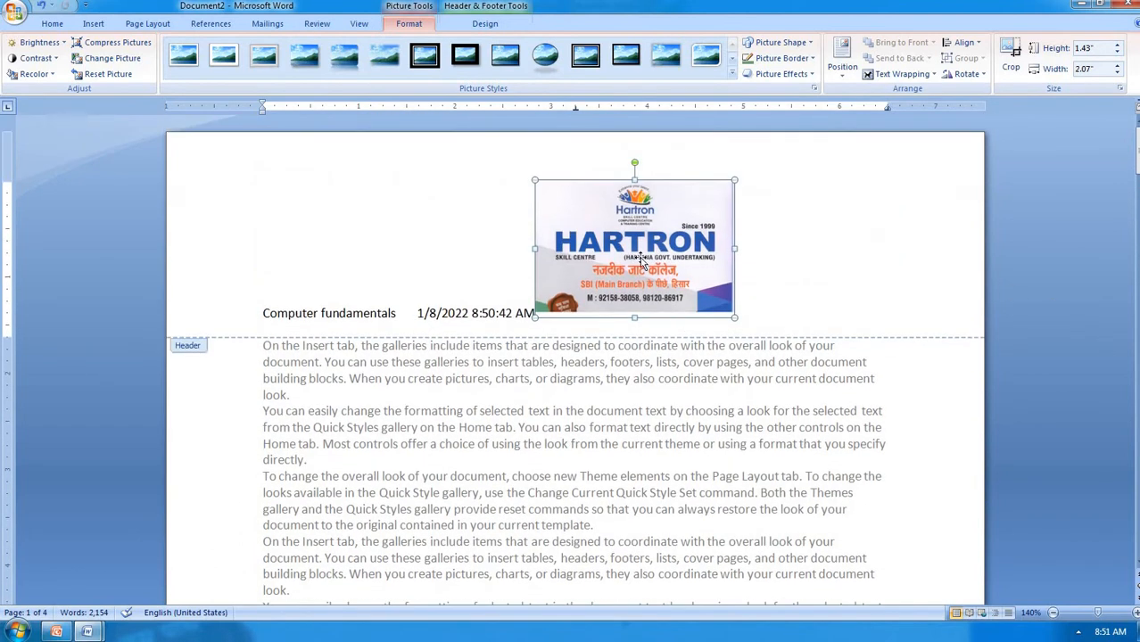
left_click_drag(646, 265, 822, 268)
Set the HARTRON logo's position to middle-right with square text wrapping
left_click(840, 69)
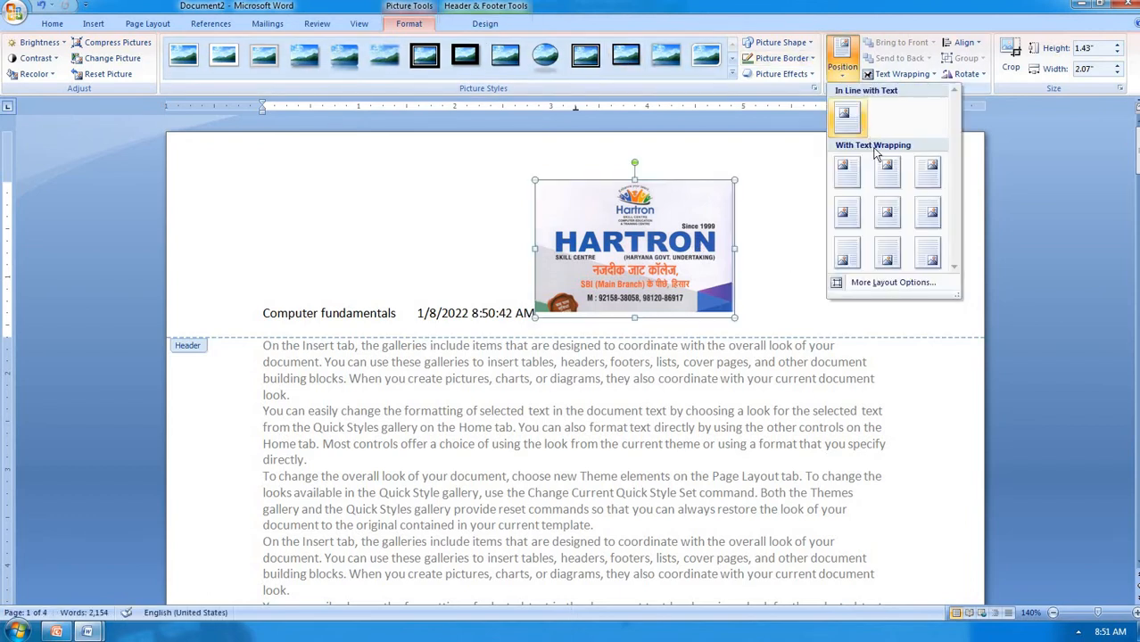
left_click(635, 223)
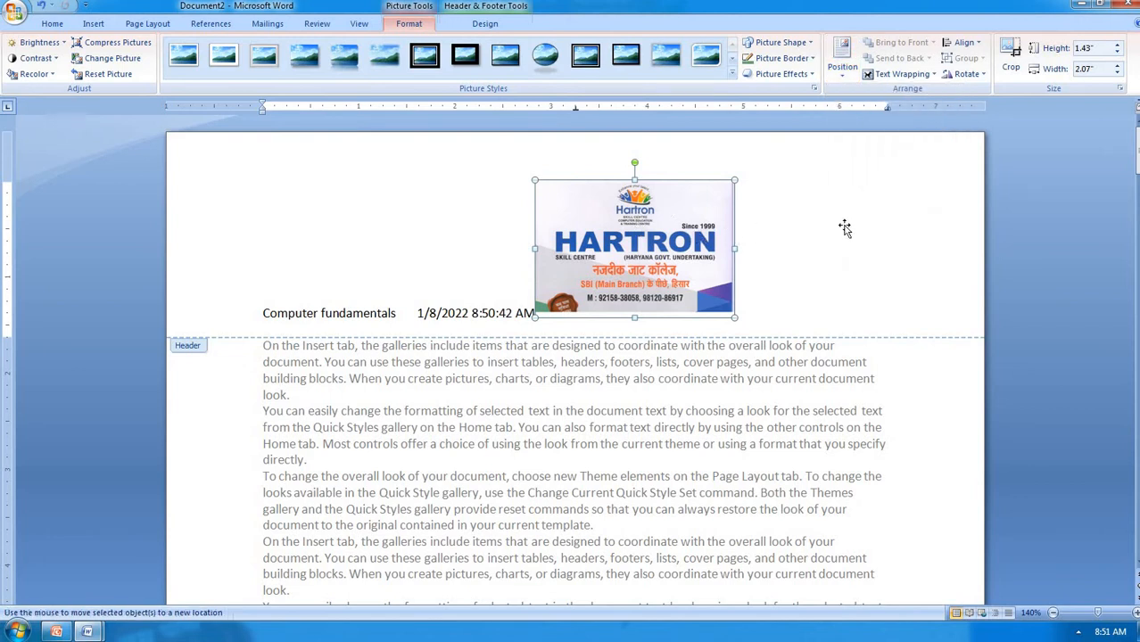
left_click(847, 75)
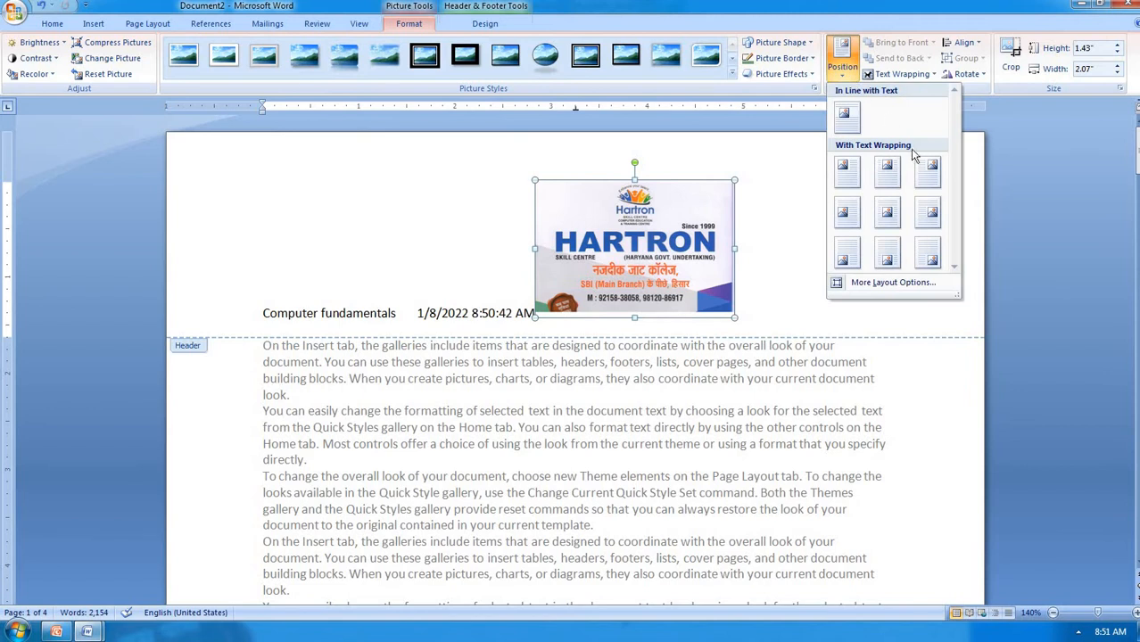
left_click(928, 214)
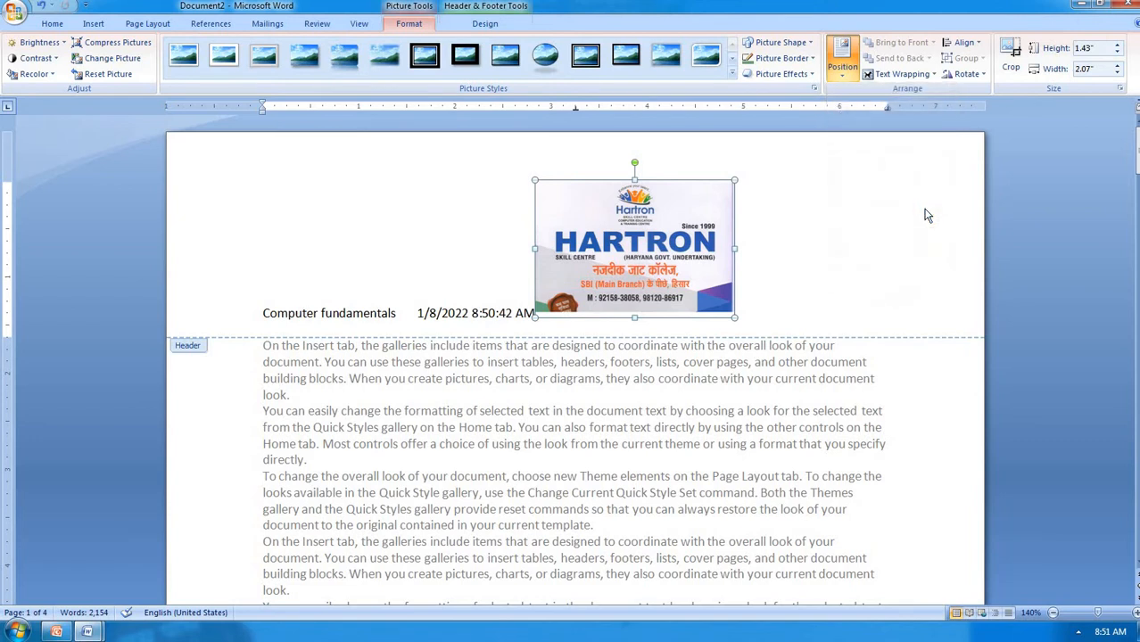
left_click(928, 214)
Move the logo into the header's top-right corner and shrink it to 0.71" by 1.03"
scroll(781, 303, "down", 8)
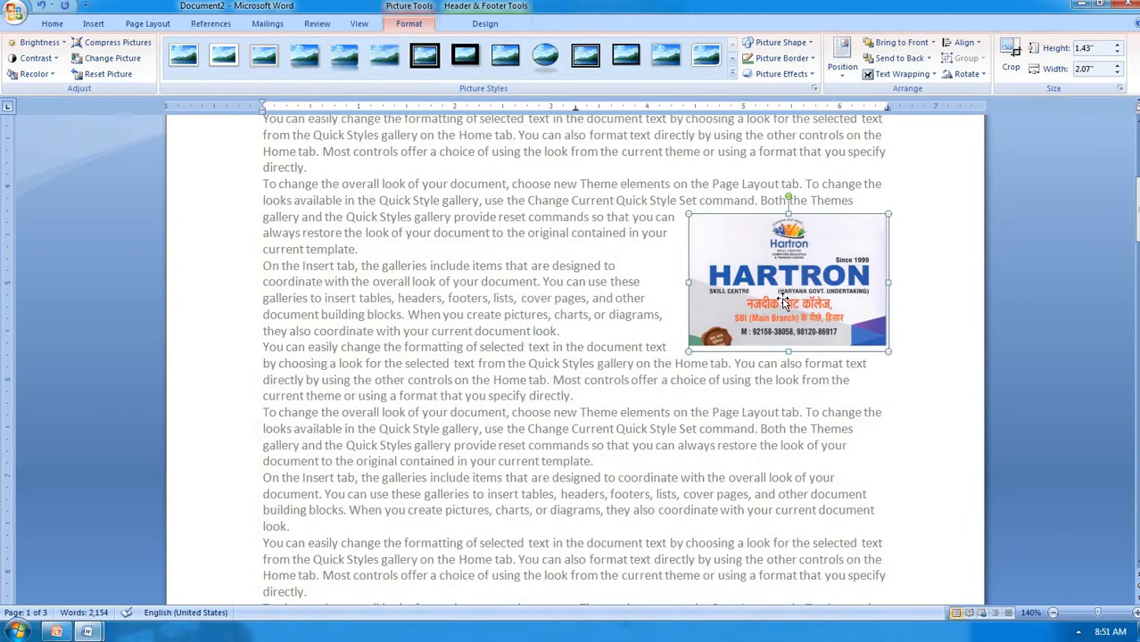
left_click_drag(782, 303, 787, 257)
scroll(788, 259, "up", 3)
left_click_drag(794, 335, 824, 180)
scroll(800, 322, "up", 3)
left_click_drag(848, 339, 900, 133)
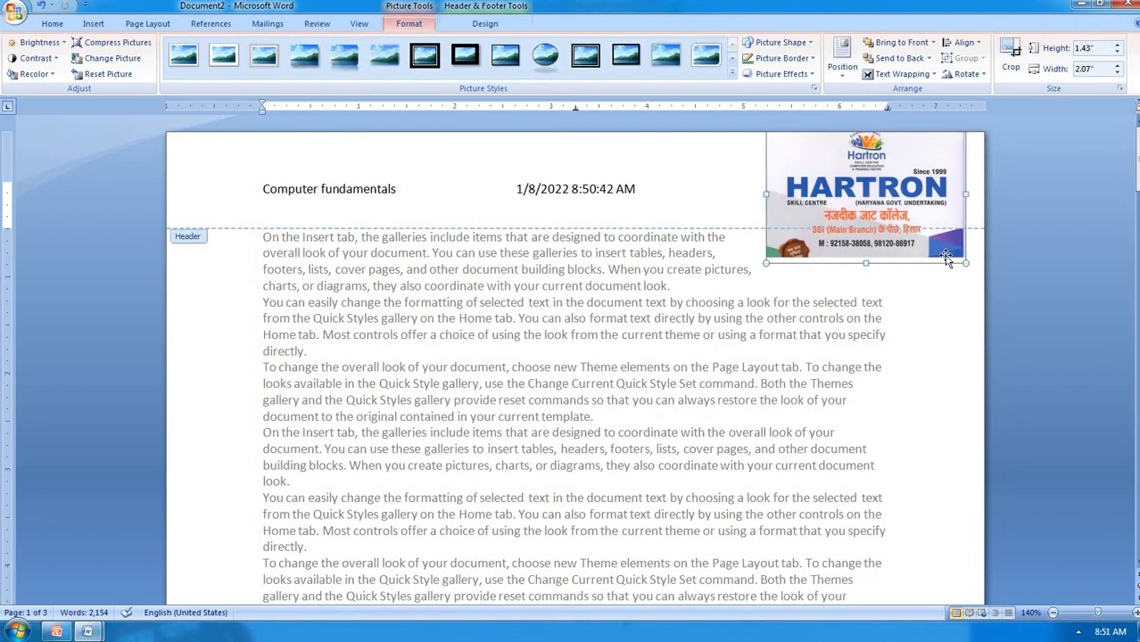
left_click_drag(962, 260, 913, 190)
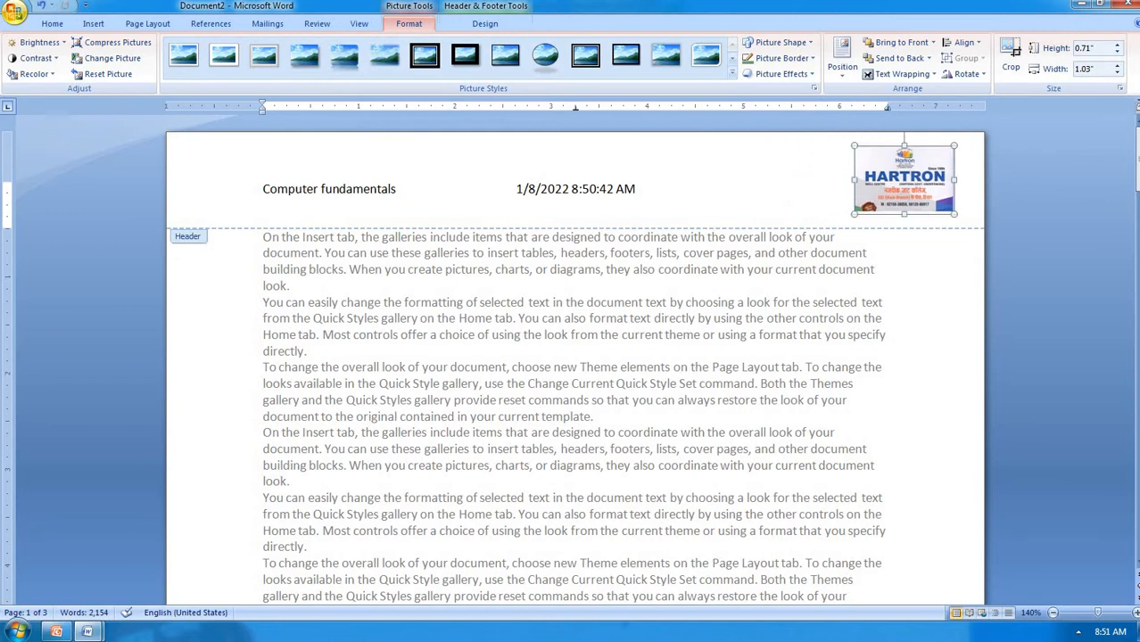
From the Header & Footer Design tab, check the empty footer, then return to the header
left_click(486, 23)
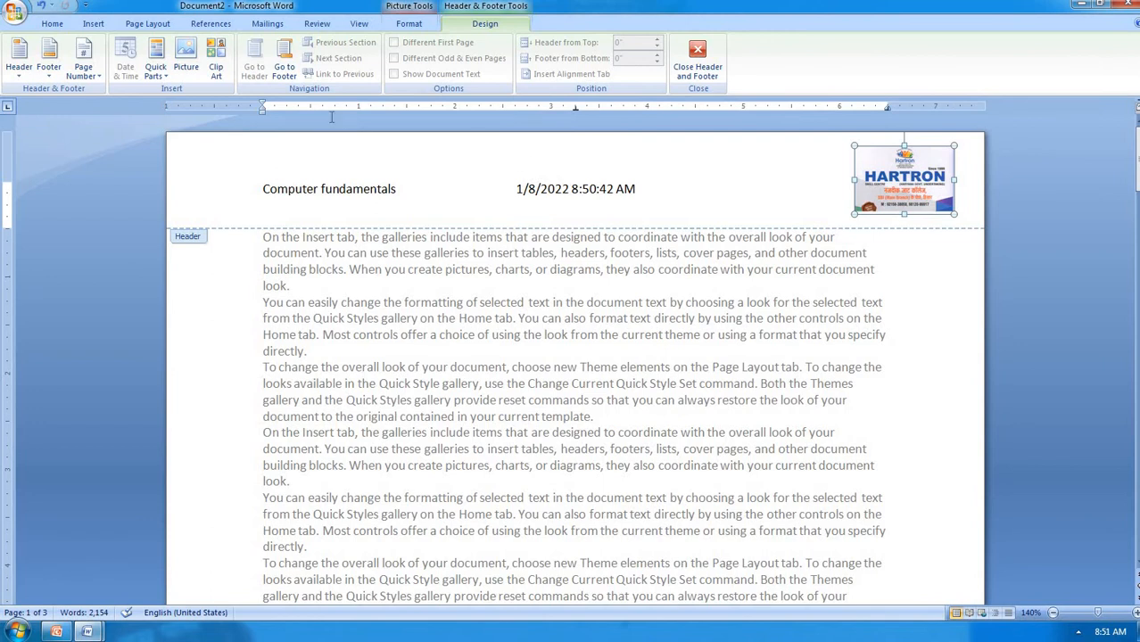
left_click(287, 70)
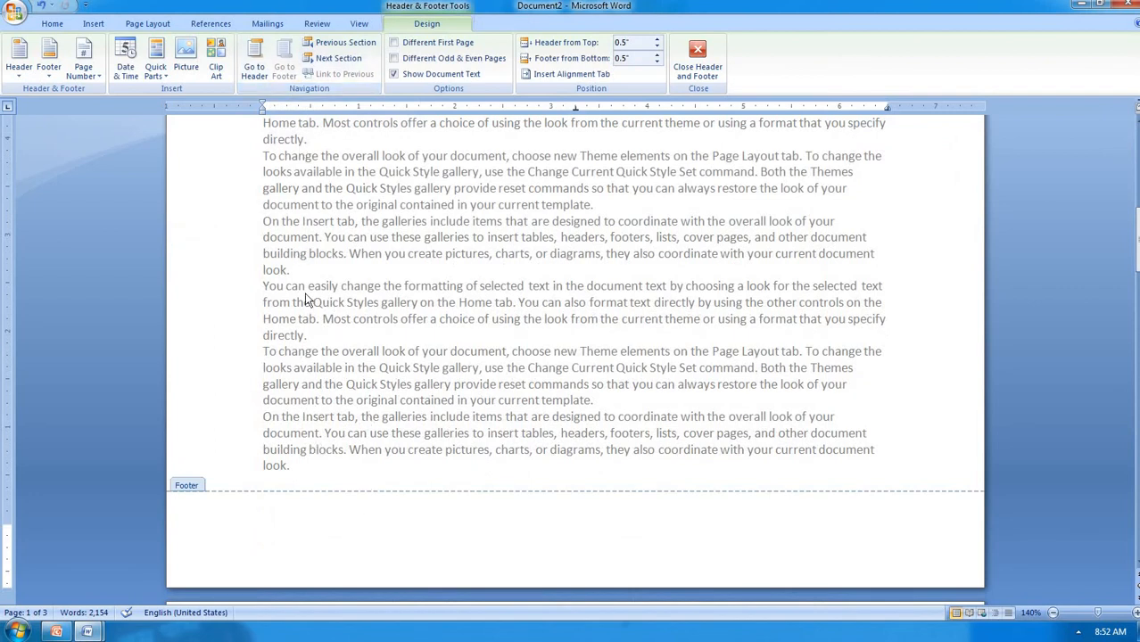
left_click(254, 72)
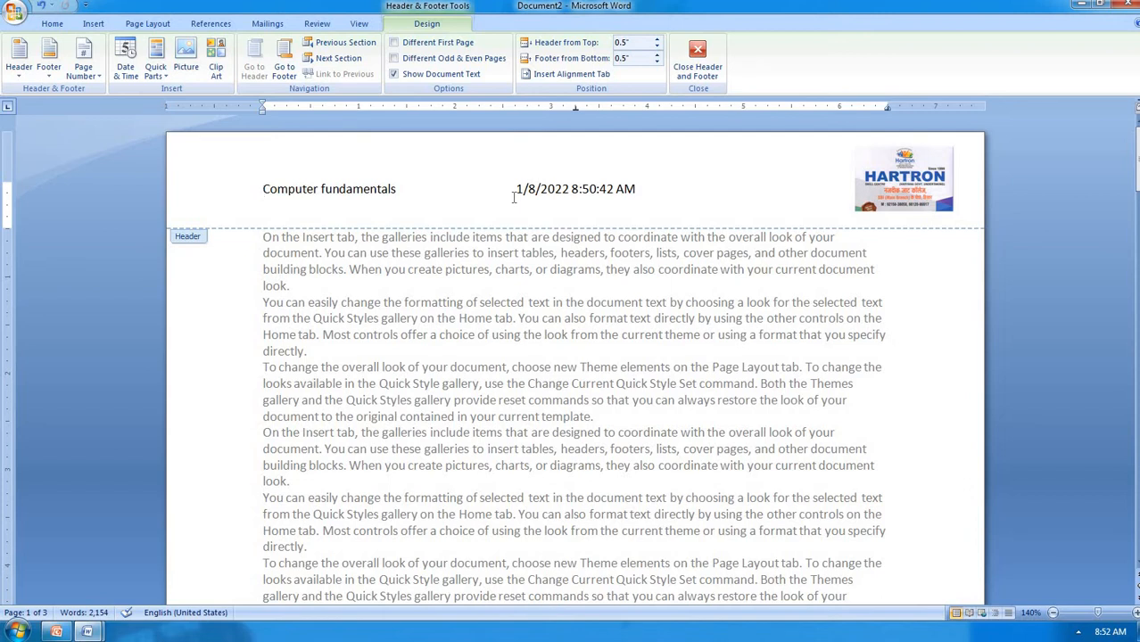
Zoom out from 140% to 70% to compare the headers on pages side by side
scroll(409, 256, "down", 20)
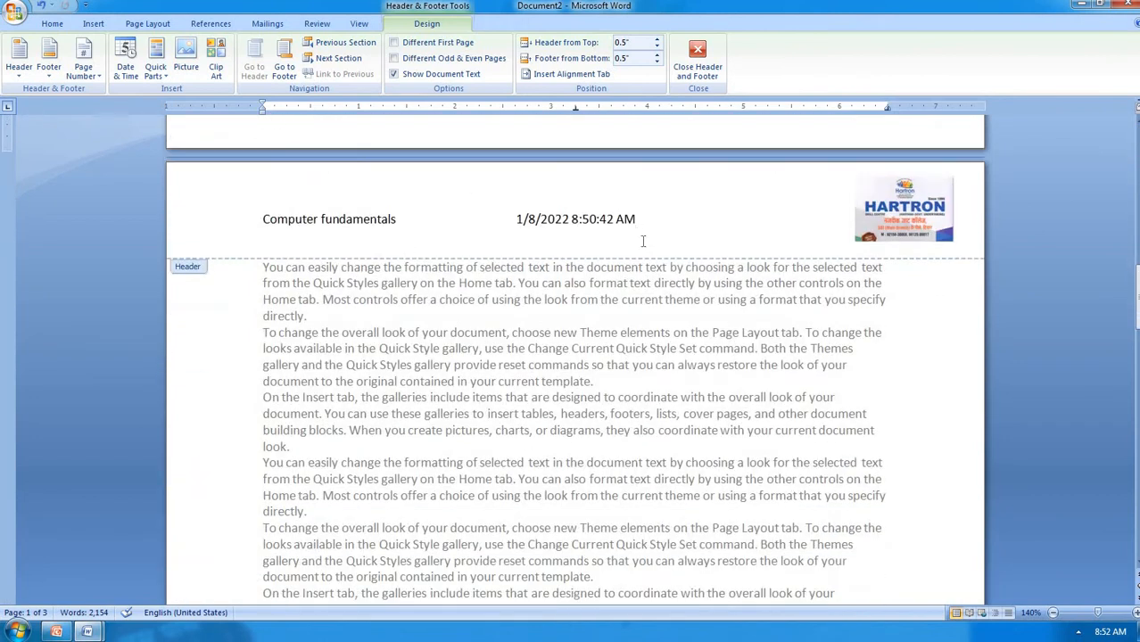
scroll(558, 254, "down", 15)
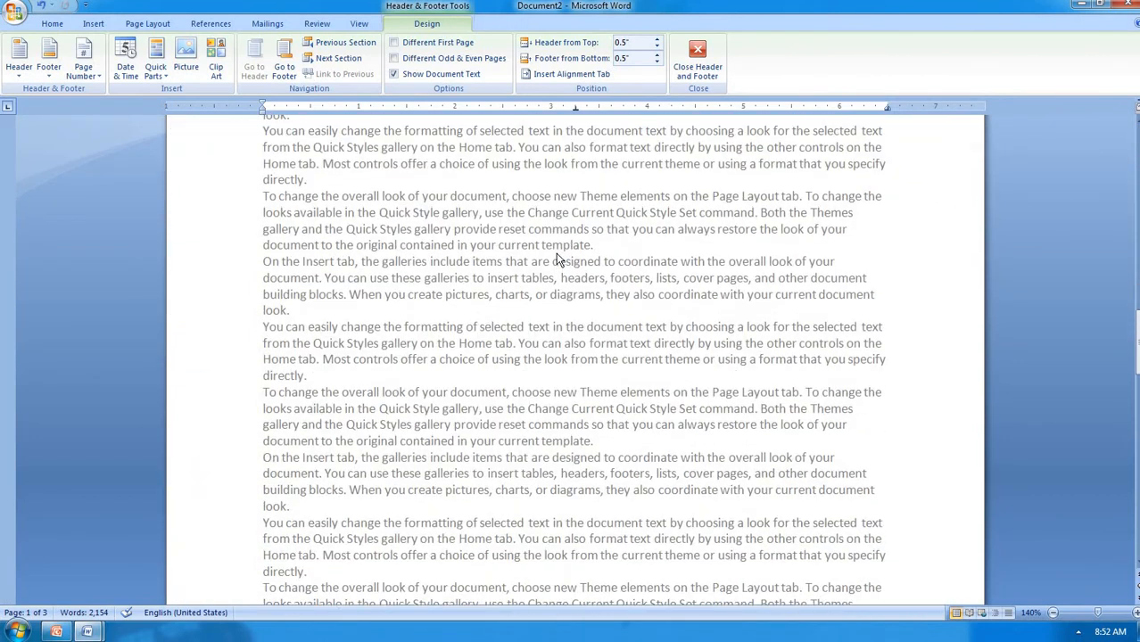
scroll(557, 256, "down", 5)
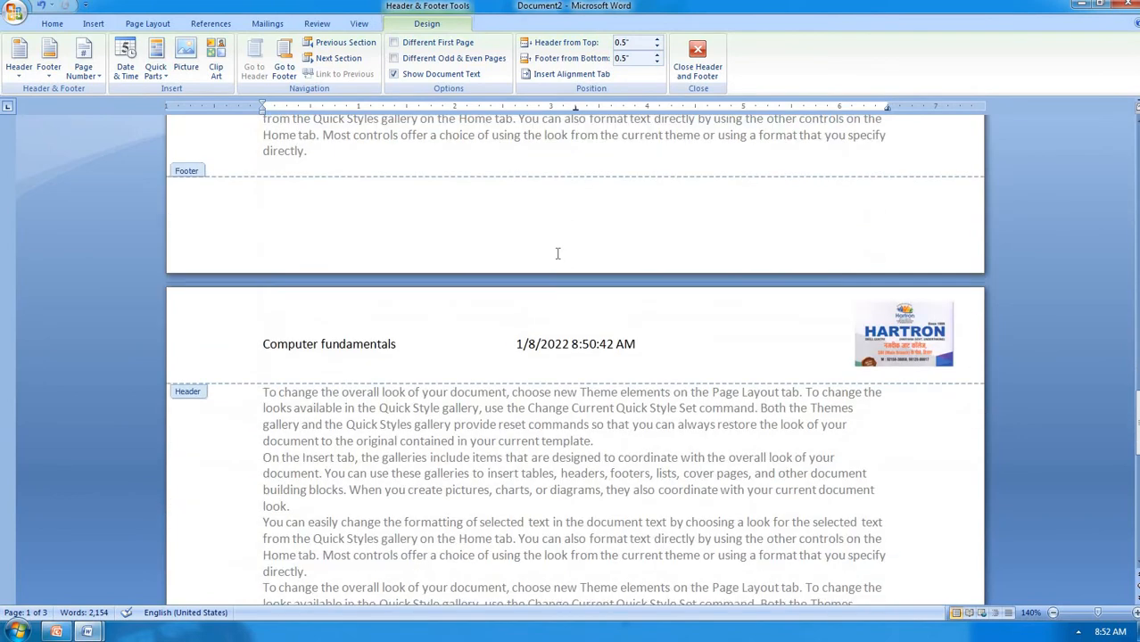
scroll(558, 254, "up", 20)
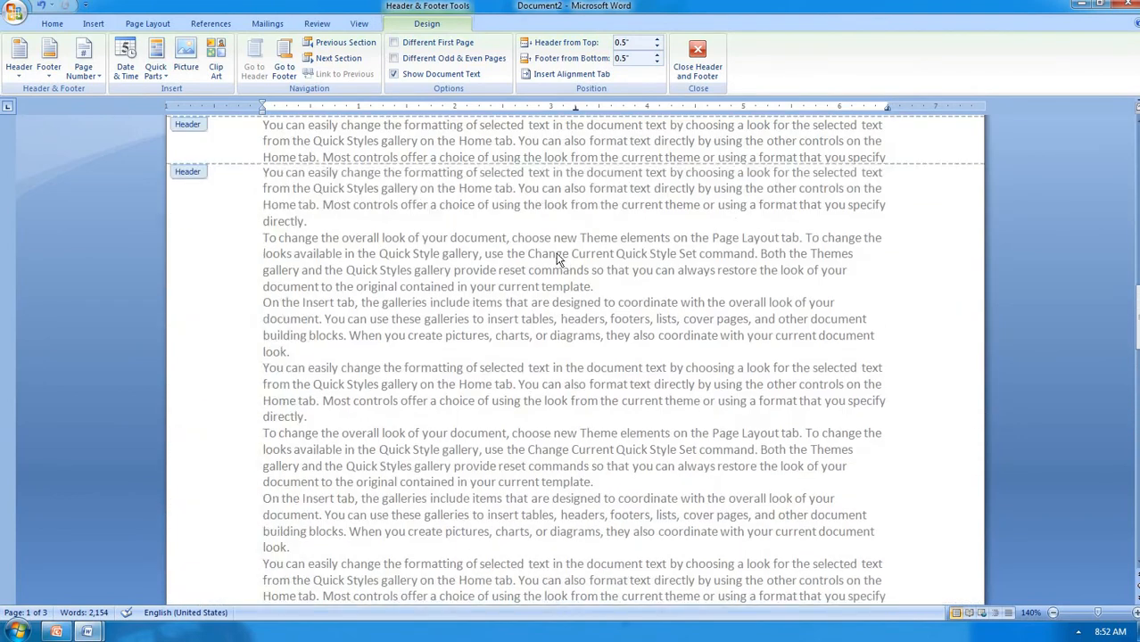
scroll(557, 254, "up", 4)
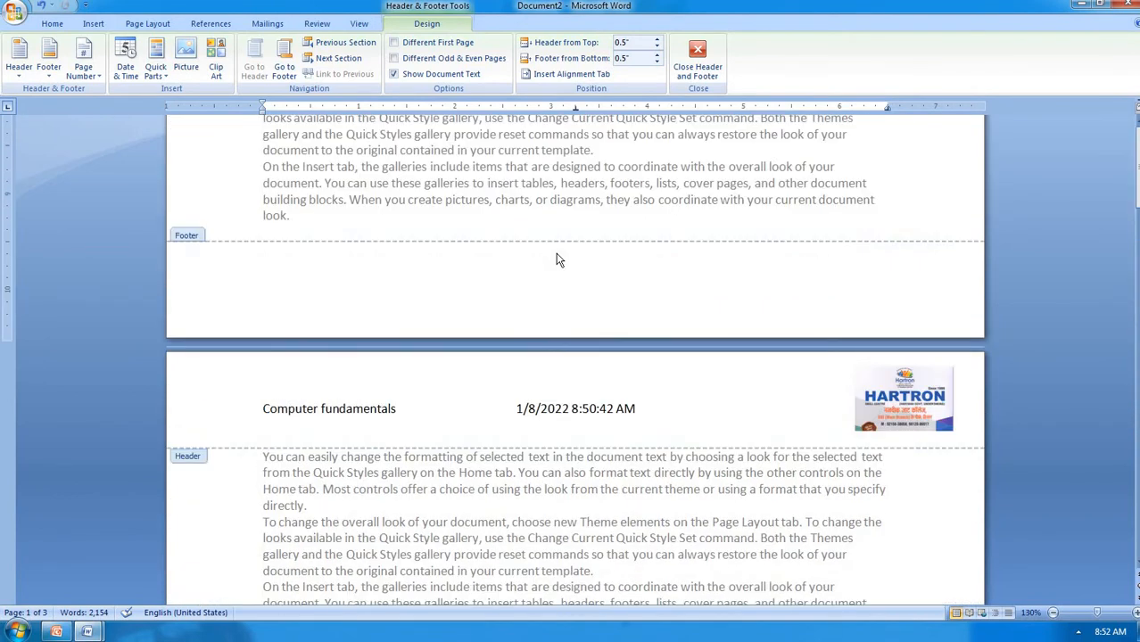
scroll(557, 259, "down", 7, "ctrl")
scroll(556, 259, "down", 2, "ctrl")
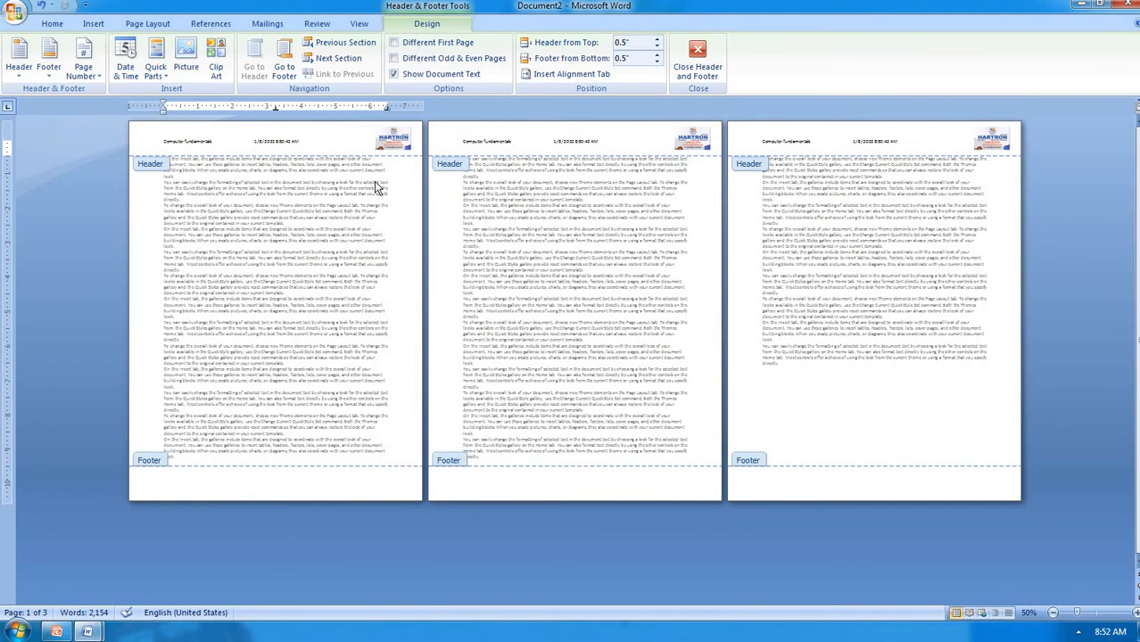
scroll(376, 188, "up", 2, "ctrl")
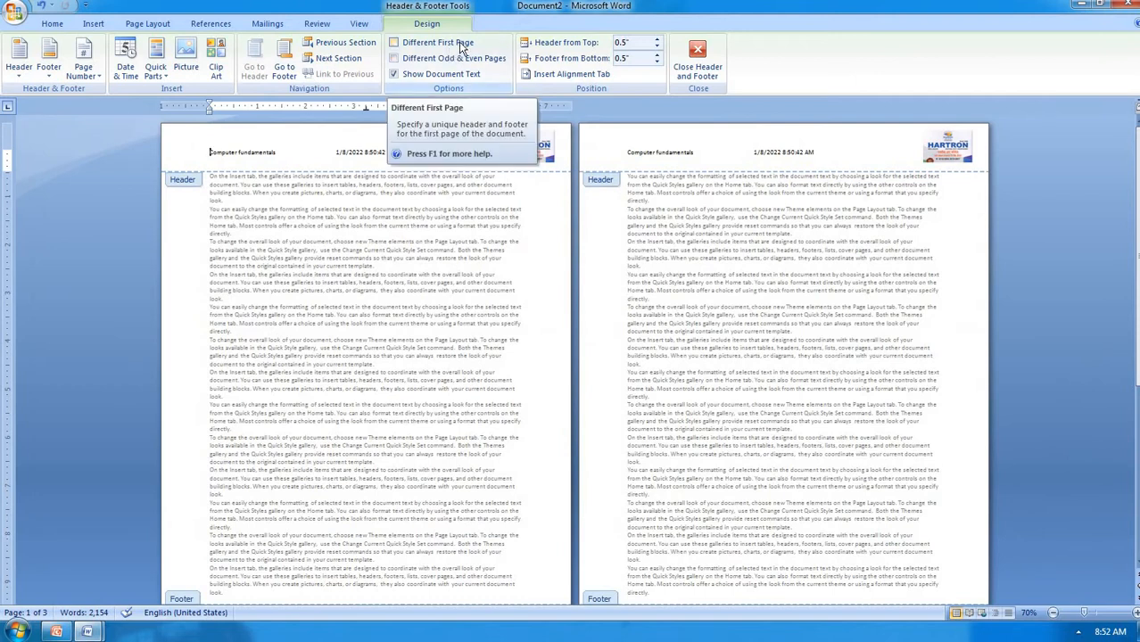
Turn on Different First Page and type 'Ms-word' in the First Page Header
left_click(460, 46)
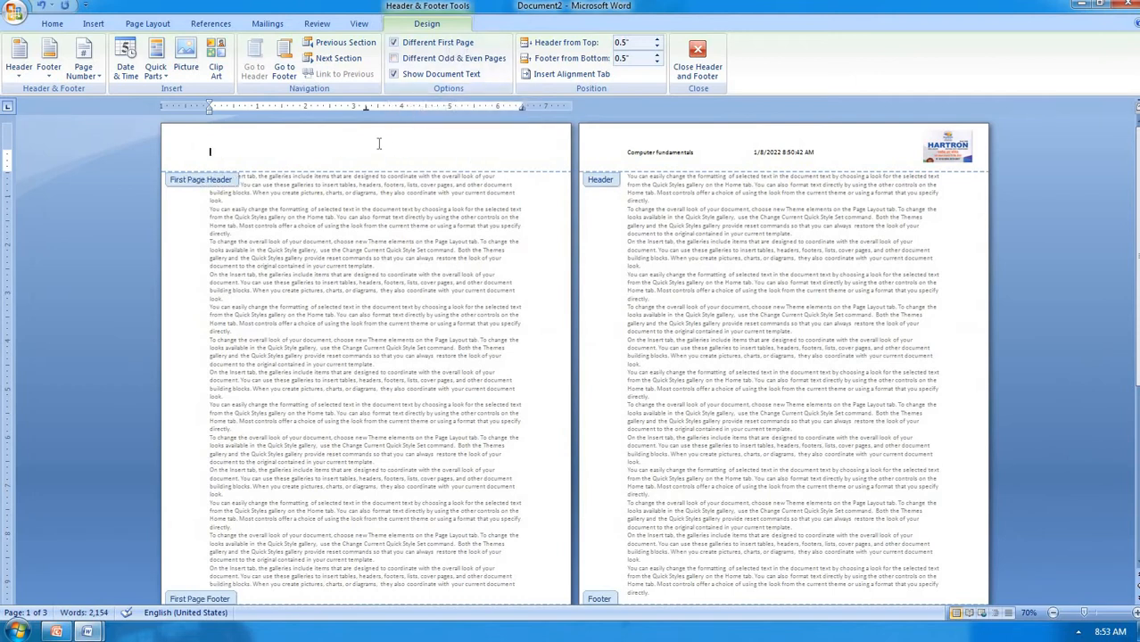
scroll(727, 259, "down", 6)
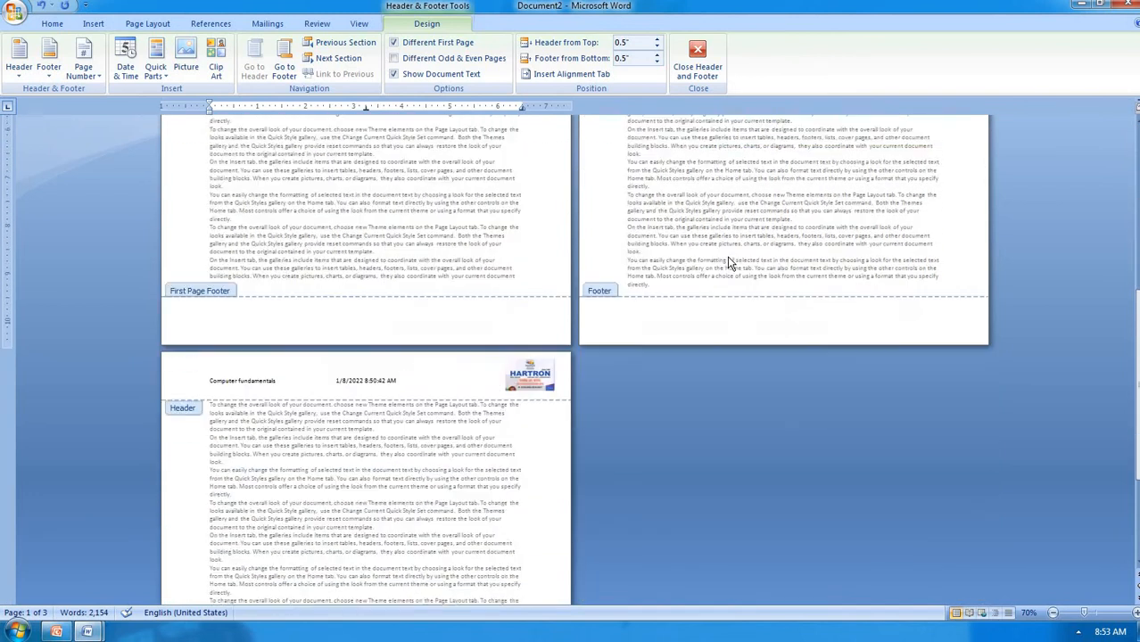
scroll(726, 256, "up", 5)
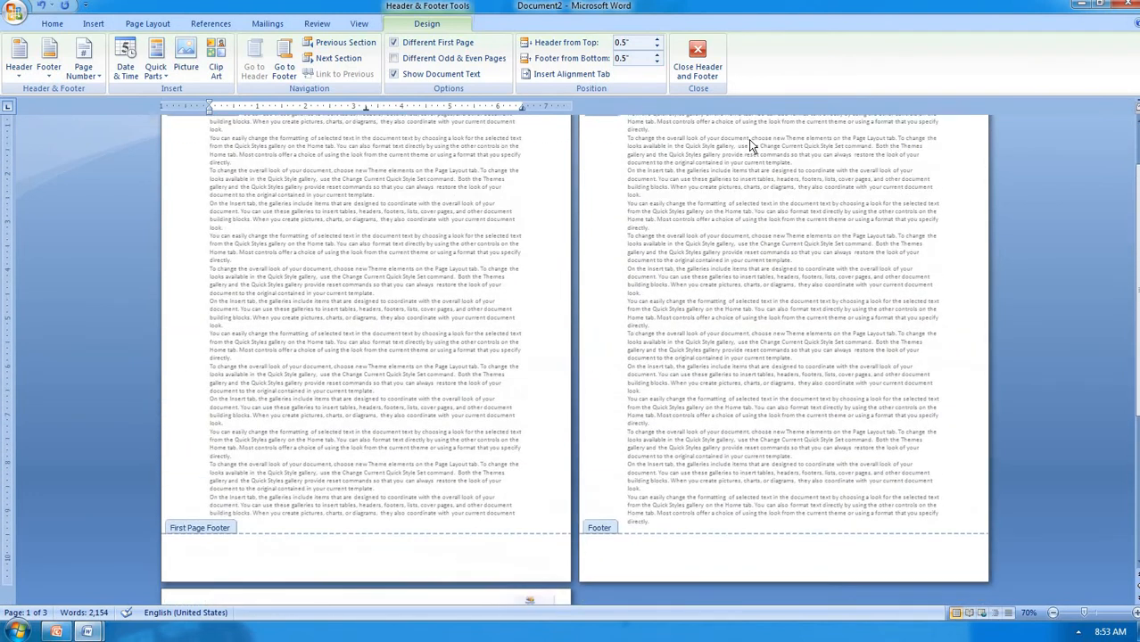
scroll(748, 139, "up", 2)
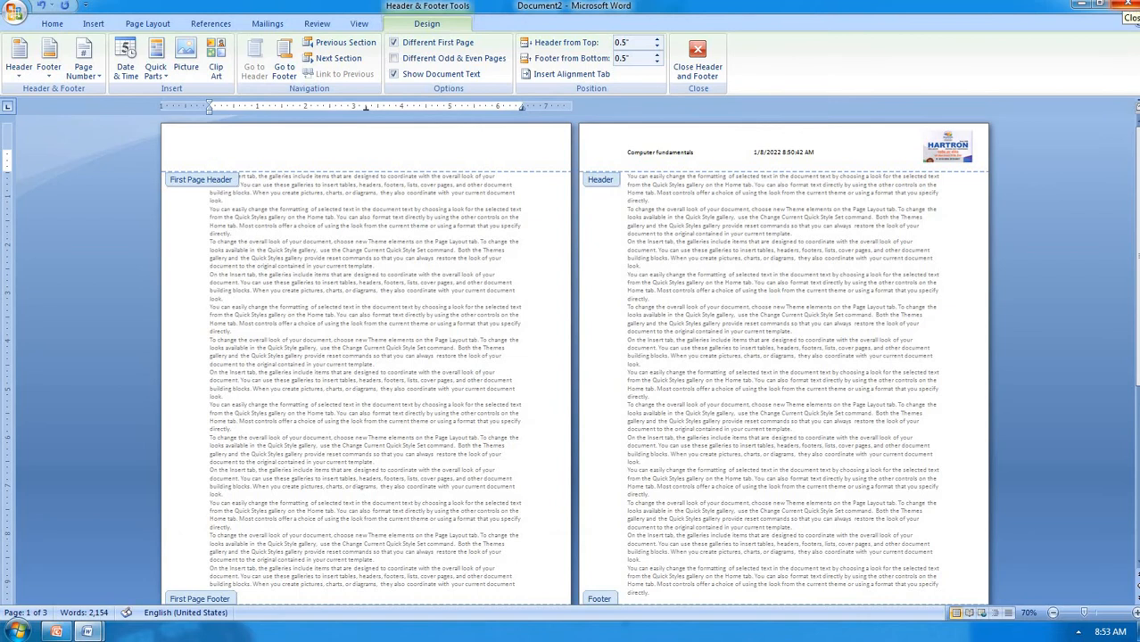
type("Ms-word")
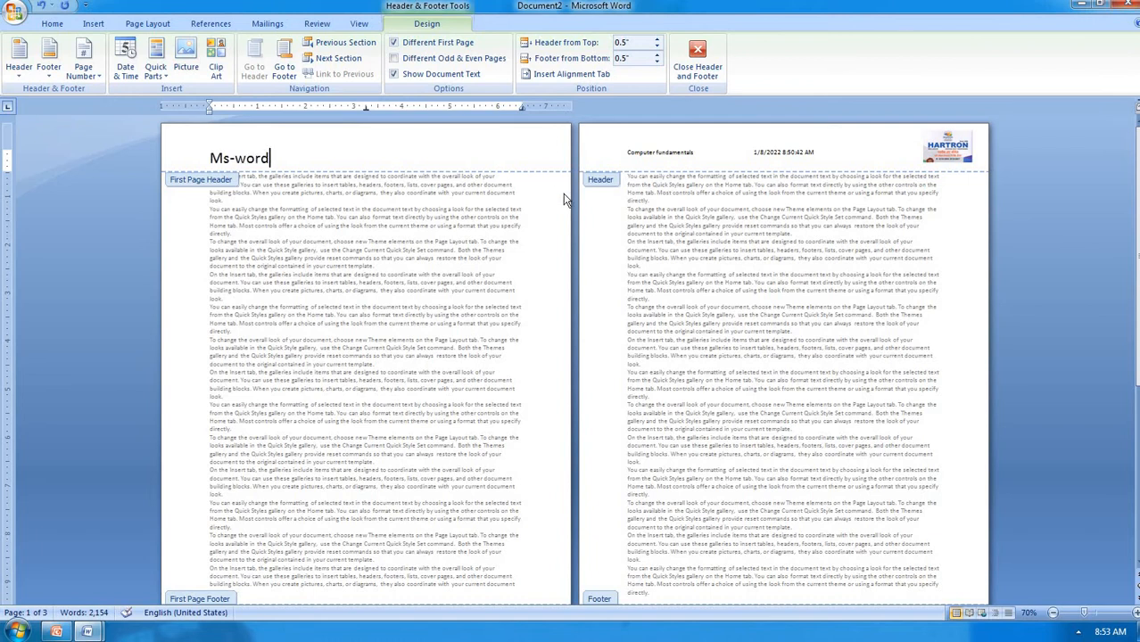
scroll(563, 199, "down", 1)
scroll(564, 199, "down", 4)
scroll(564, 191, "up", 5)
Uncheck Different First Page and scroll the pages to confirm the shared header everywhere
left_click(404, 45)
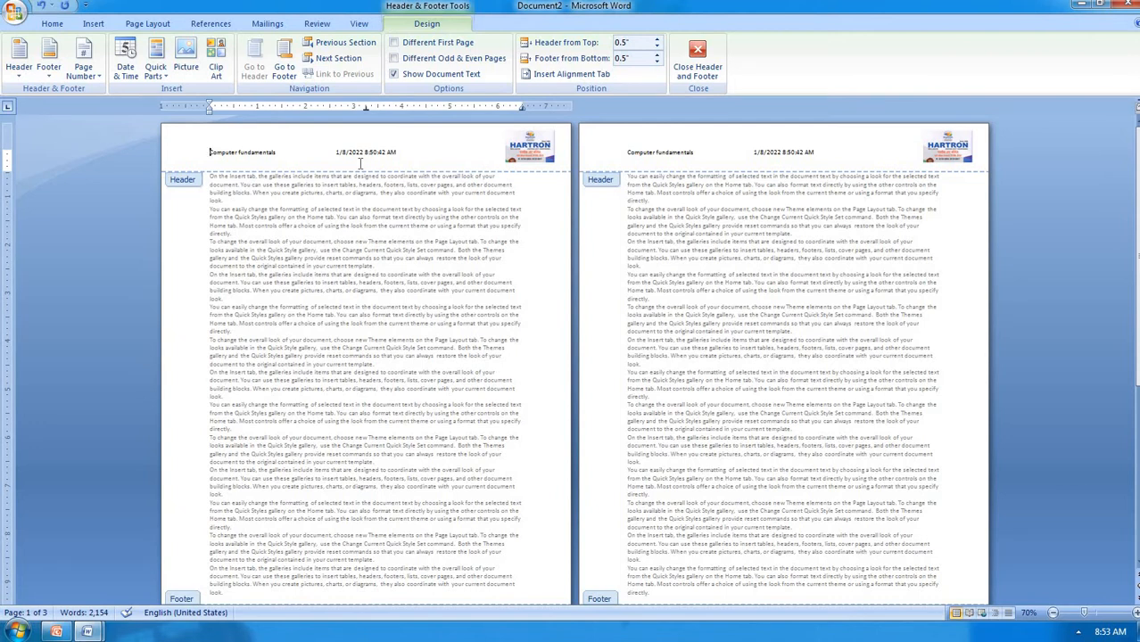
scroll(393, 247, "down", 5)
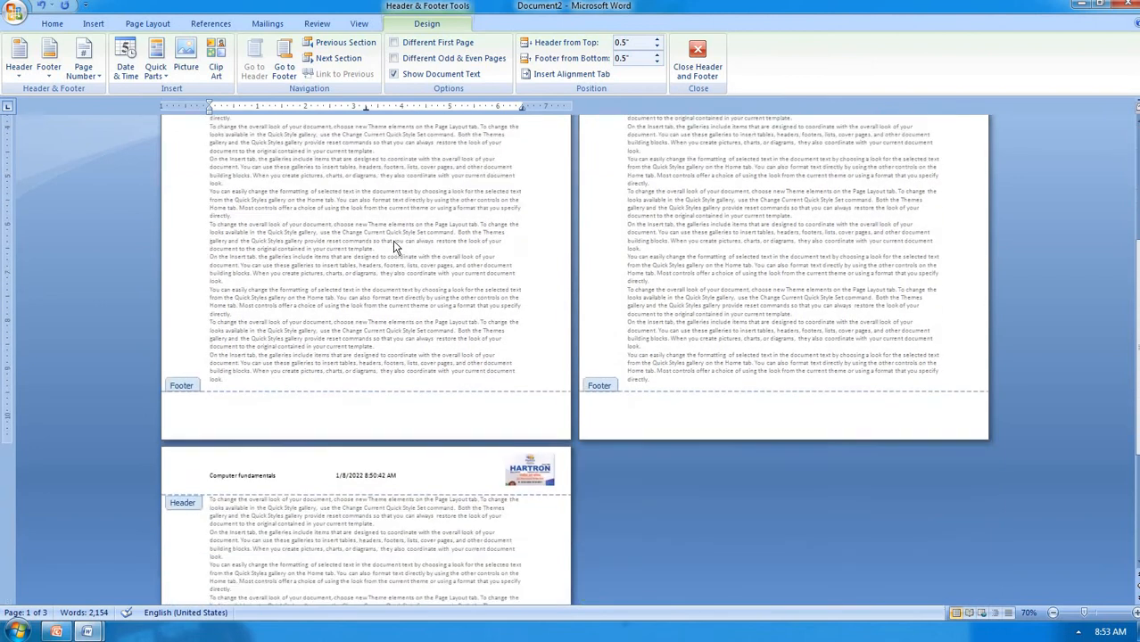
scroll(535, 343, "up", 2)
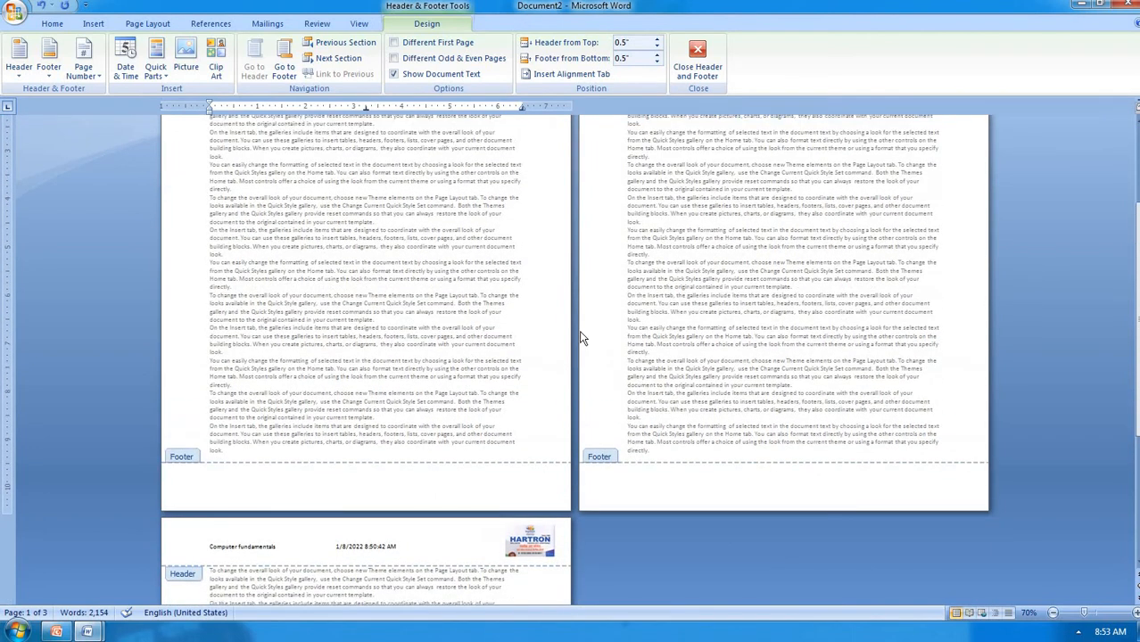
scroll(589, 221, "up", 3)
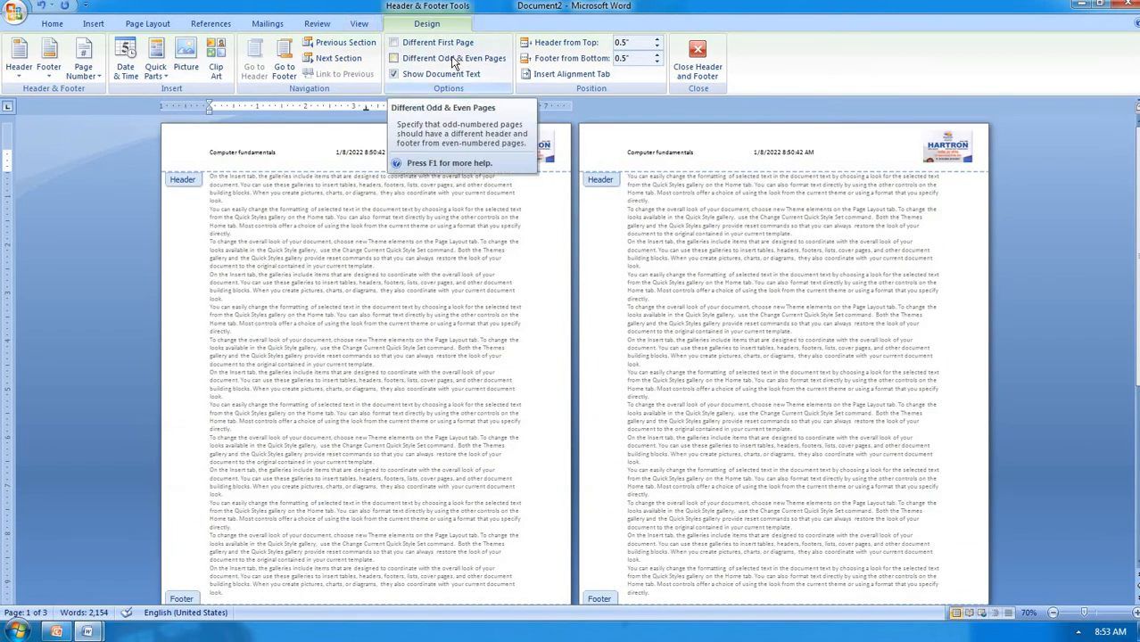
left_click(395, 58)
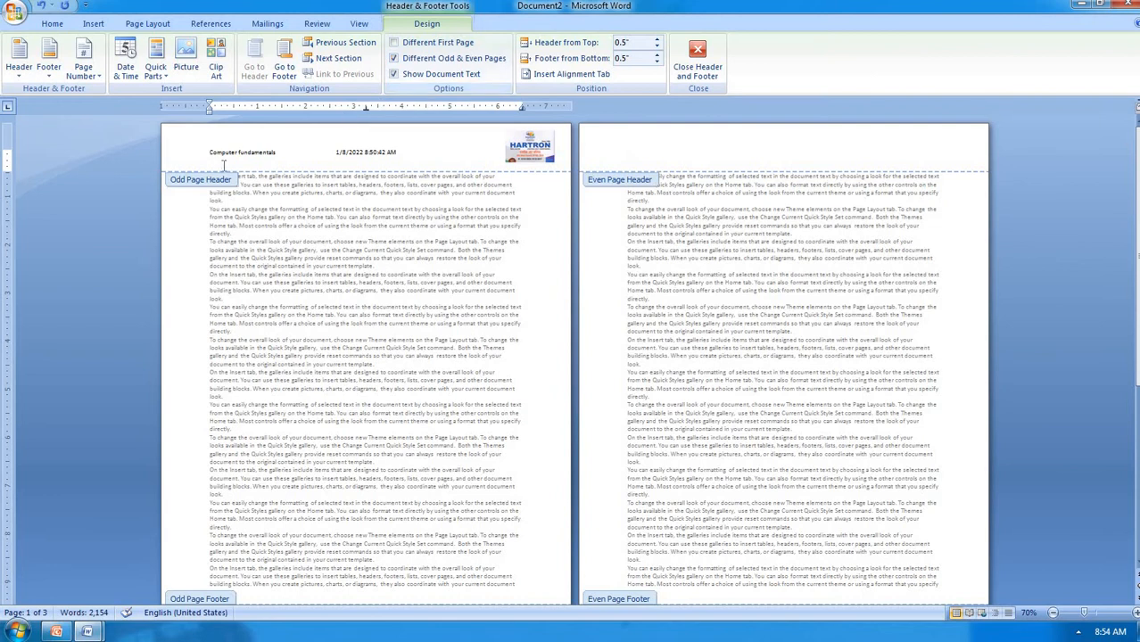
scroll(232, 147, "down", 5)
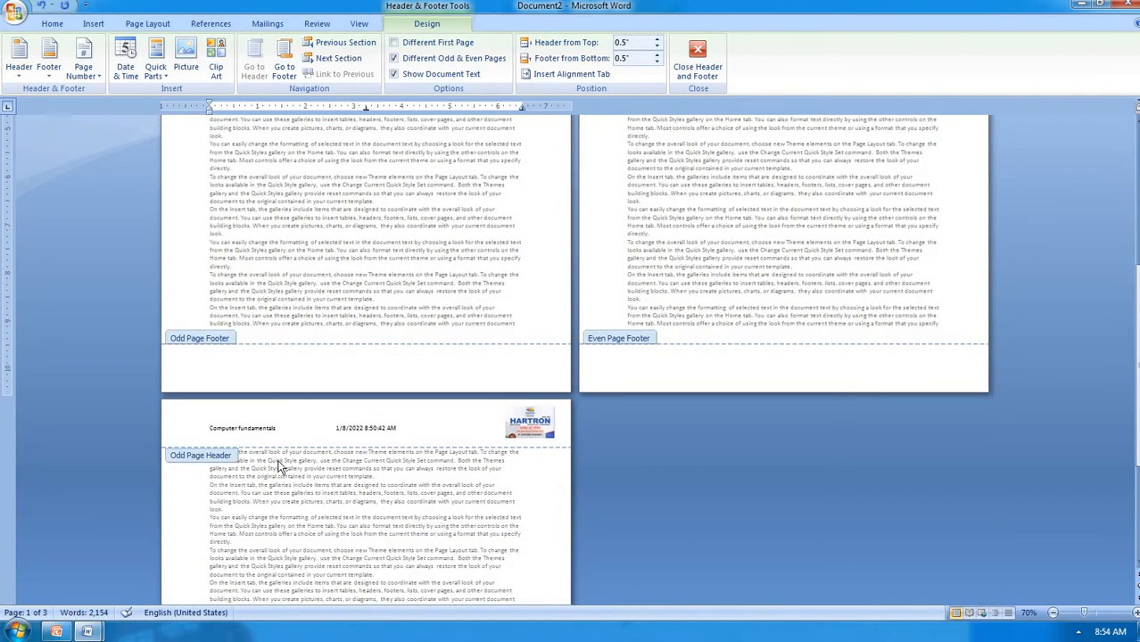
scroll(585, 360, "down", 5)
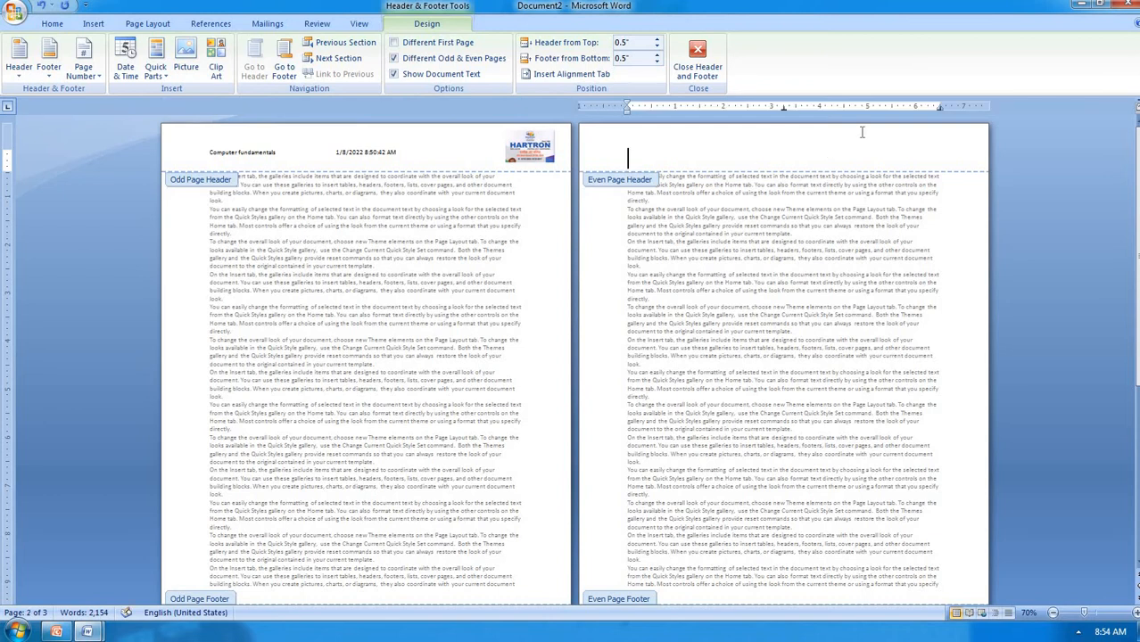
type("ms-excel")
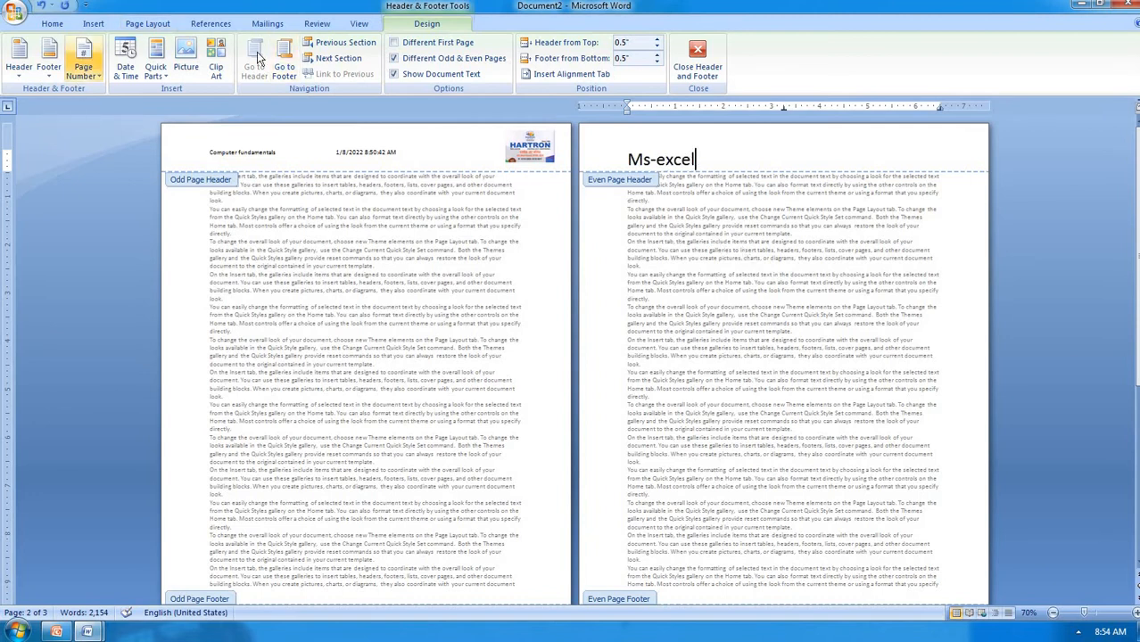
left_click(429, 62)
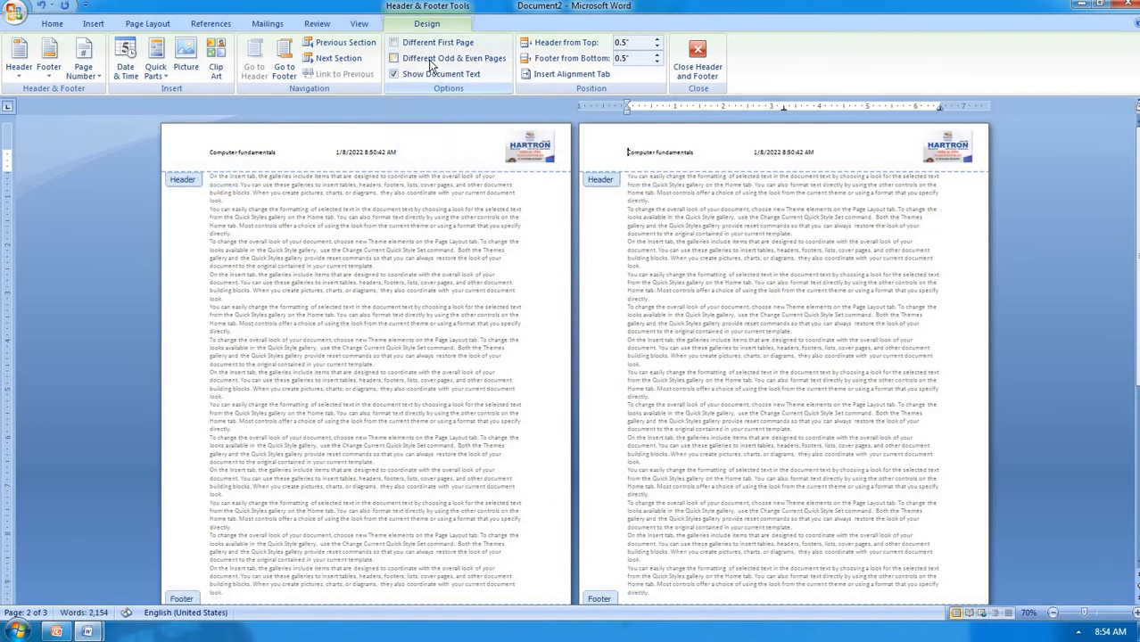
scroll(508, 361, "down", 4)
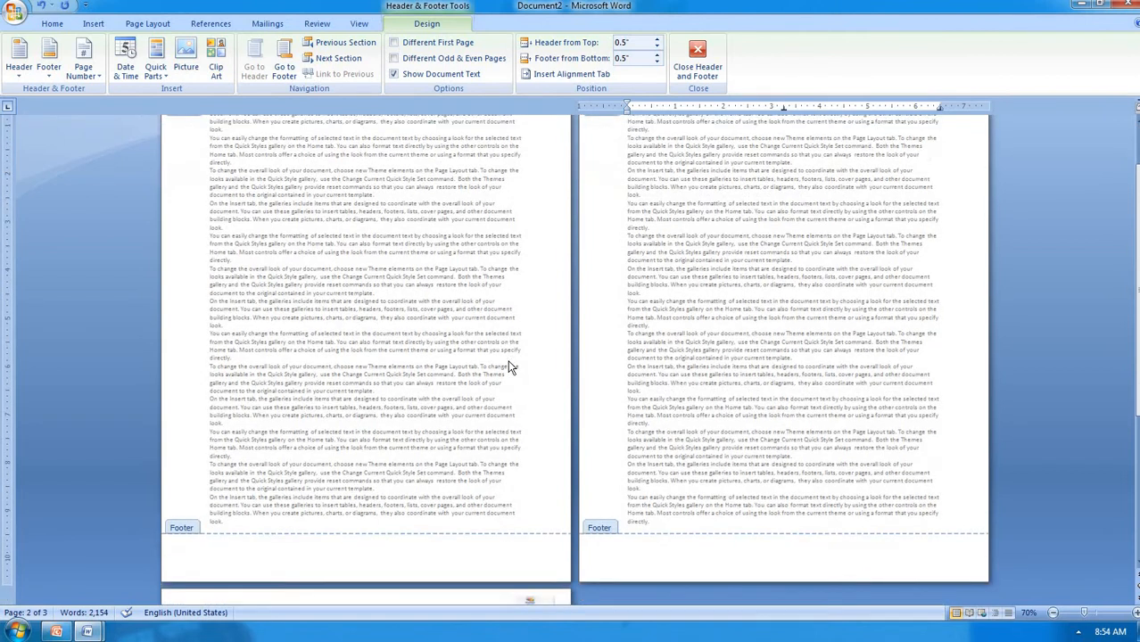
scroll(509, 363, "down", 10)
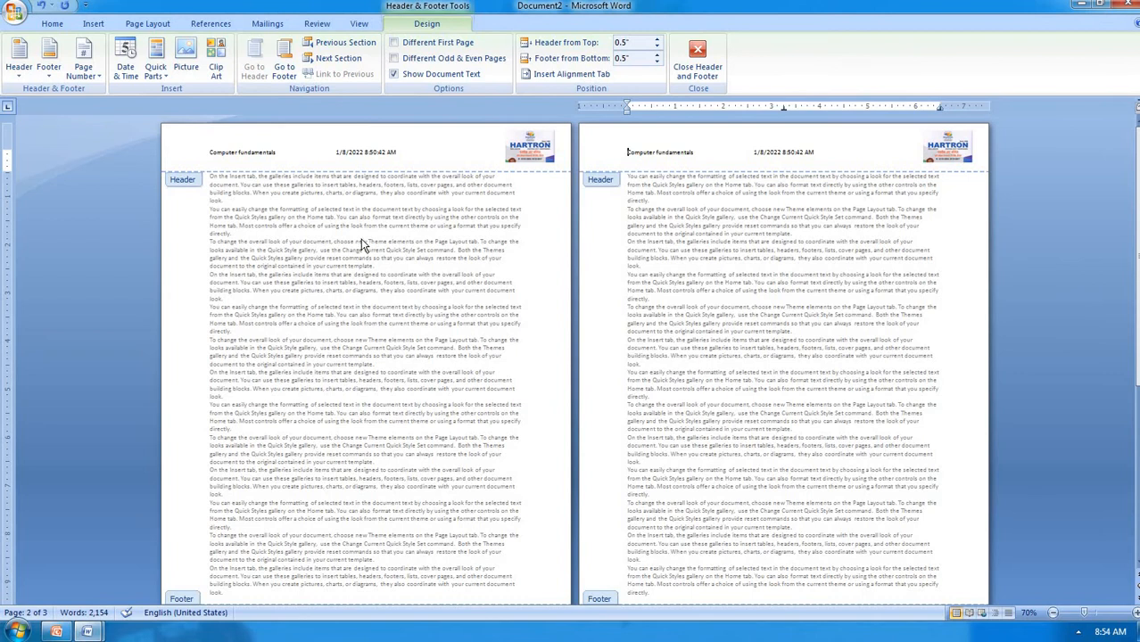
left_click(395, 76)
scroll(409, 329, "down", 10)
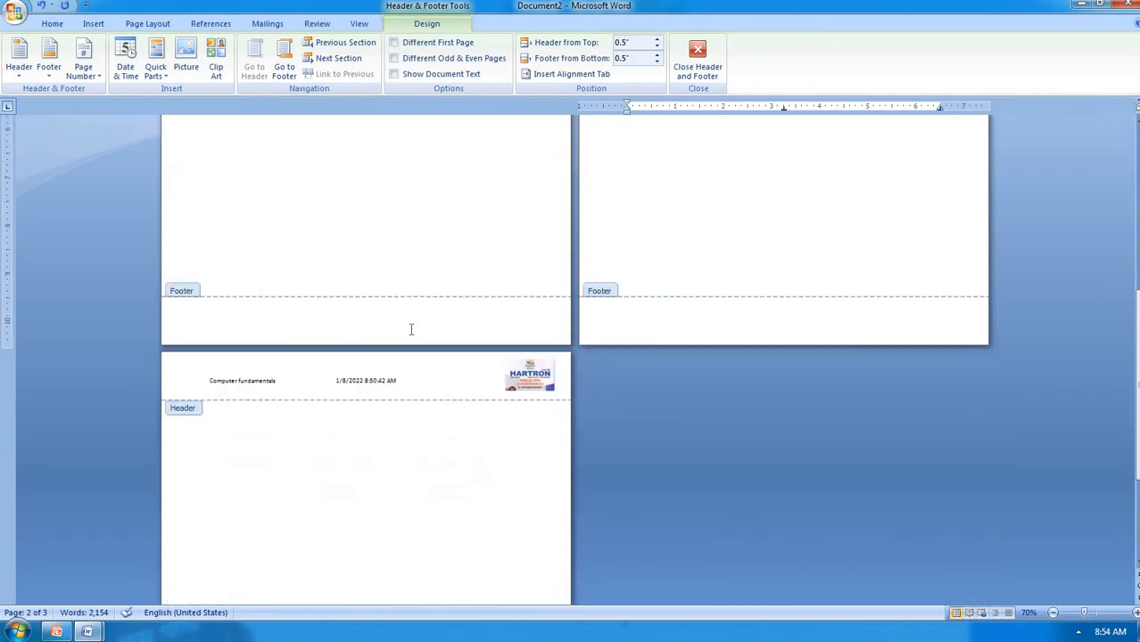
scroll(411, 329, "down", 1)
scroll(411, 329, "up", 4)
scroll(411, 329, "up", 4)
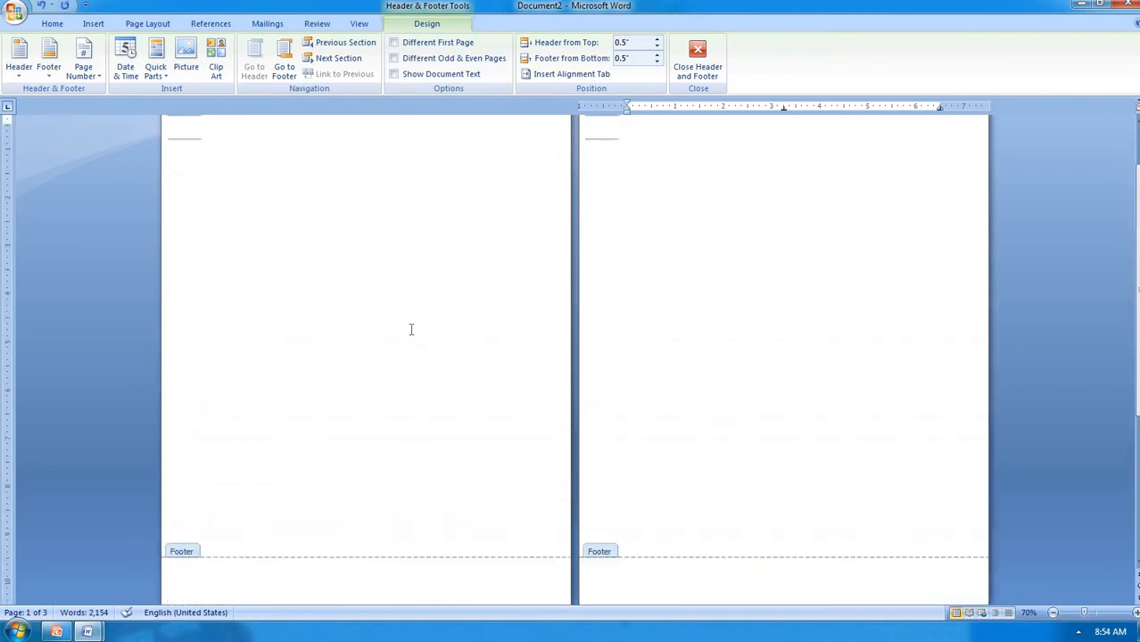
left_click(399, 76)
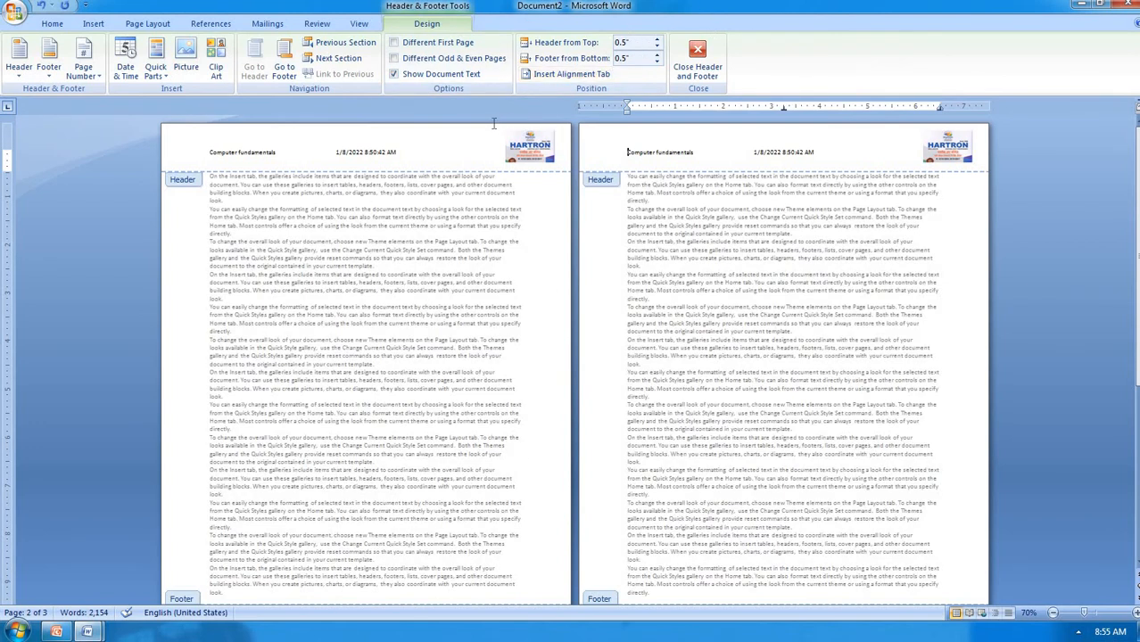
Increase the Header from Top distance to 1.9"
left_click(660, 40)
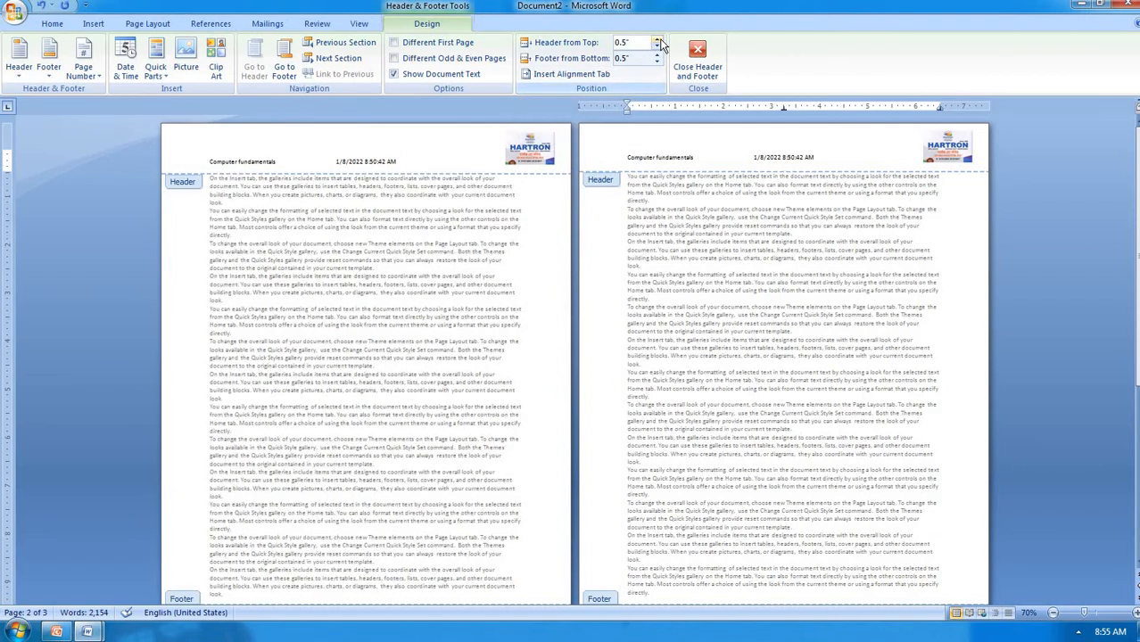
left_click(660, 40)
left_click(660, 40)
left_click(660, 40)
left_click(660, 41)
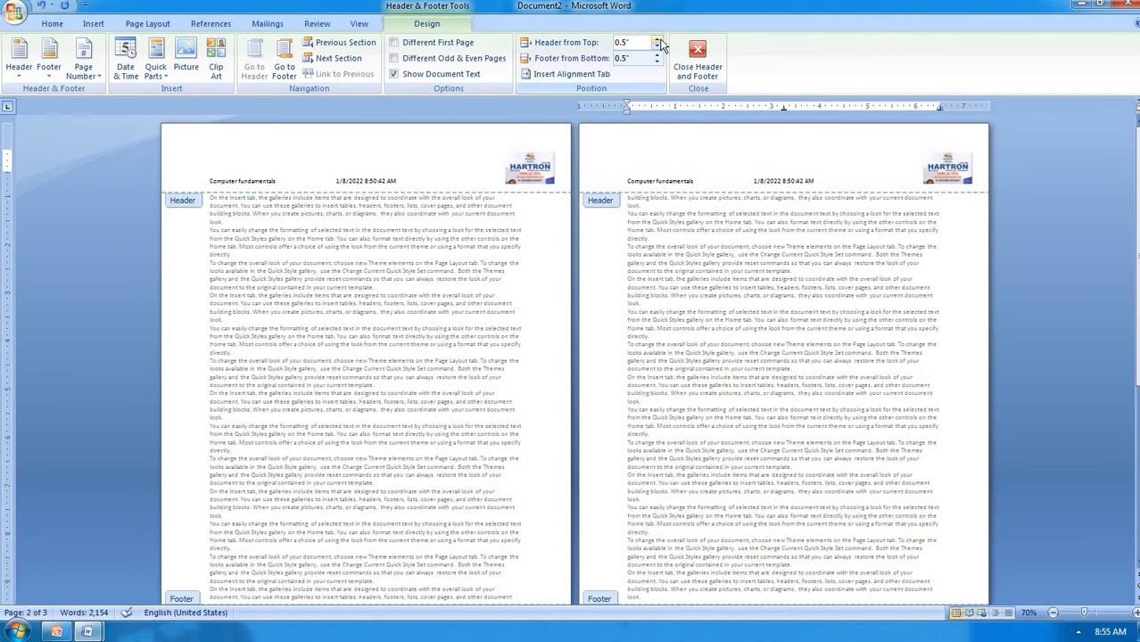
left_click(660, 41)
left_click(660, 41)
left_click(660, 41)
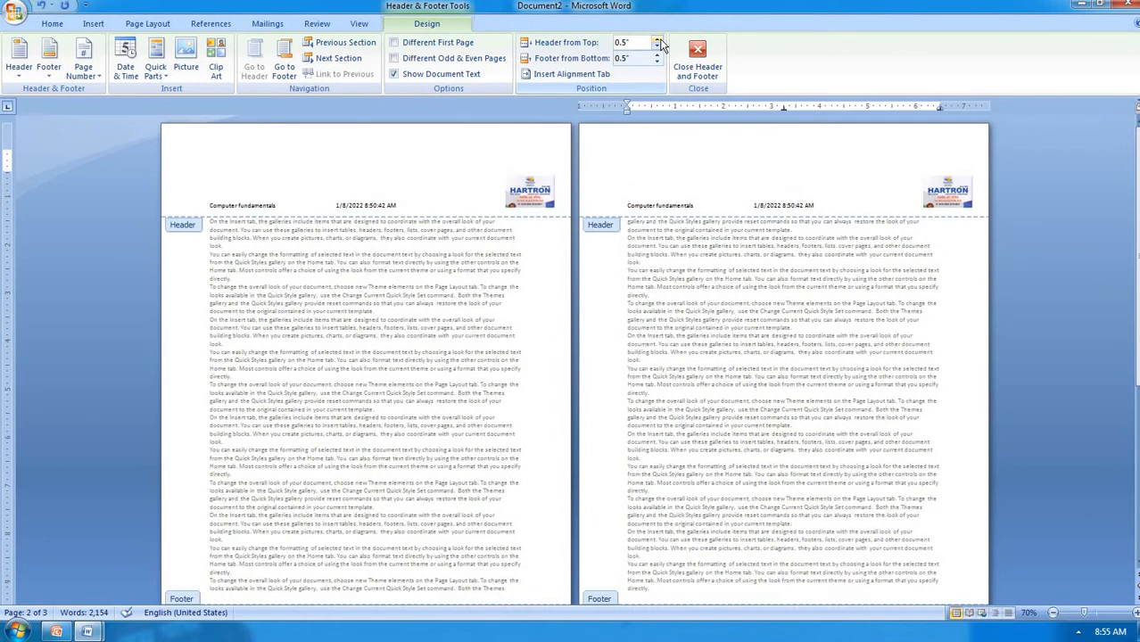
scroll(526, 169, "down", 3)
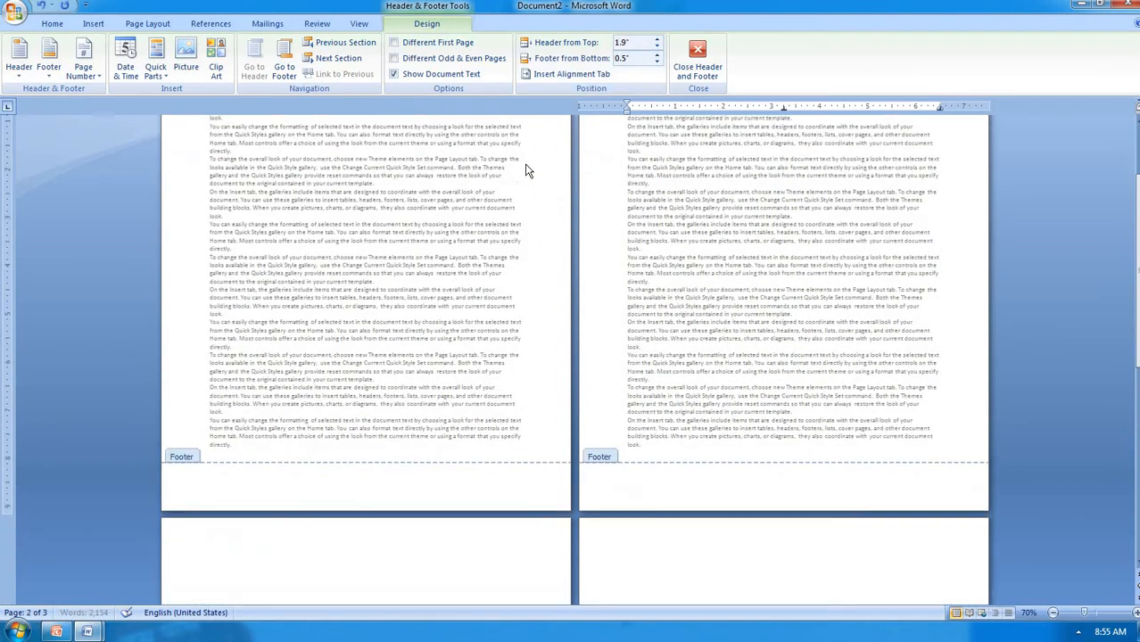
Increase the Footer from Bottom distance to 2" and check the pages
left_click(660, 56)
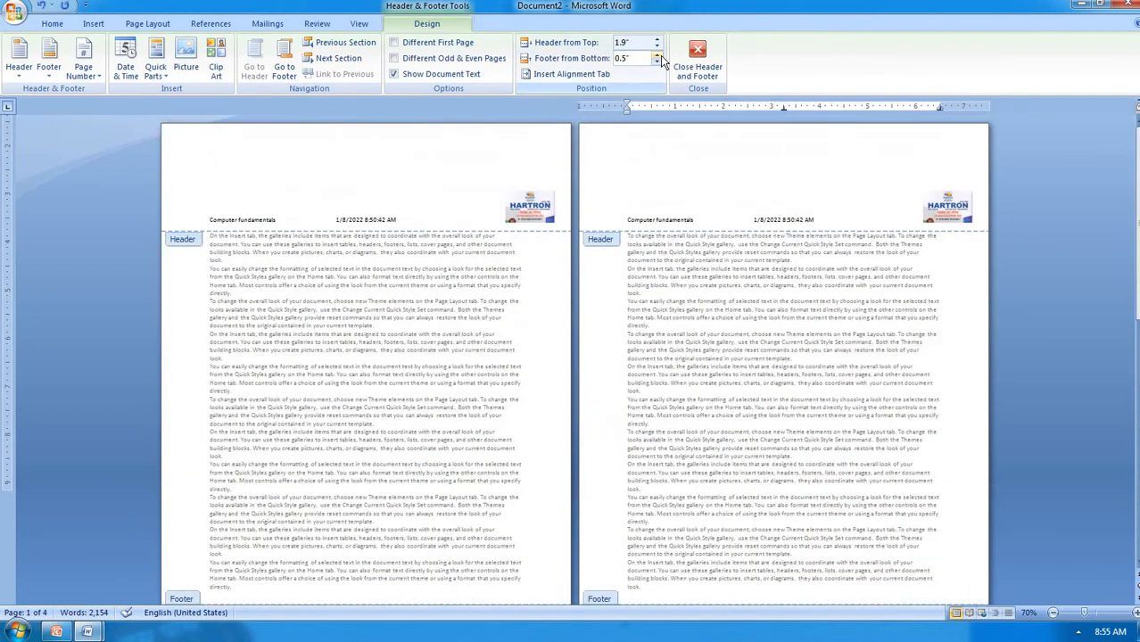
left_click(660, 57)
left_click(660, 56)
left_click(660, 56)
left_click(660, 56)
left_click(660, 56)
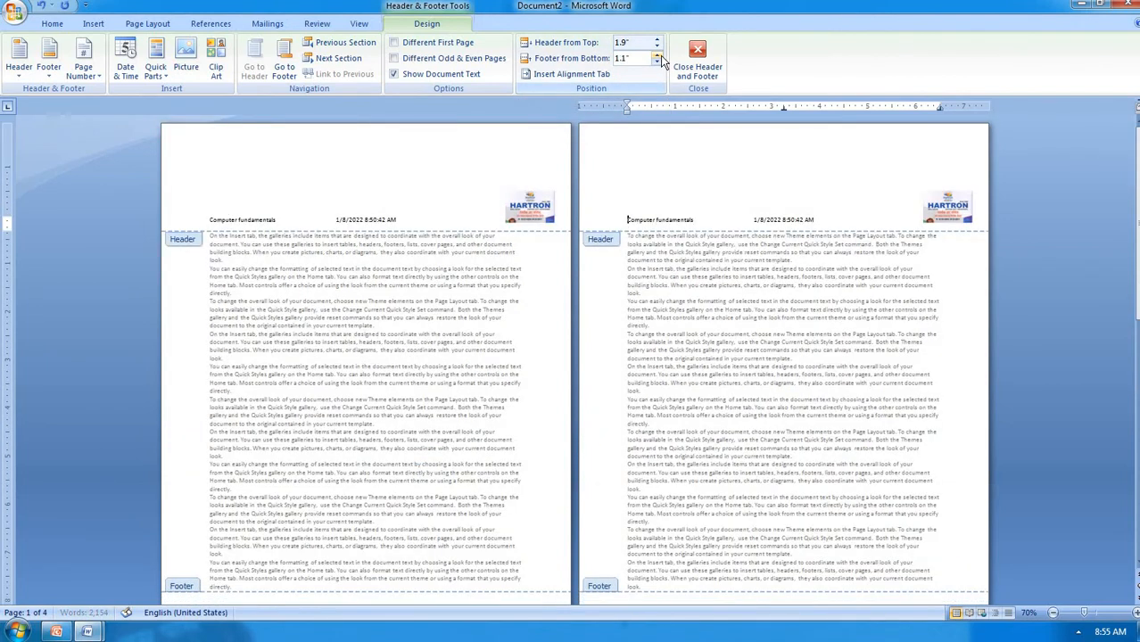
left_click(659, 56)
scroll(515, 267, "down", 3)
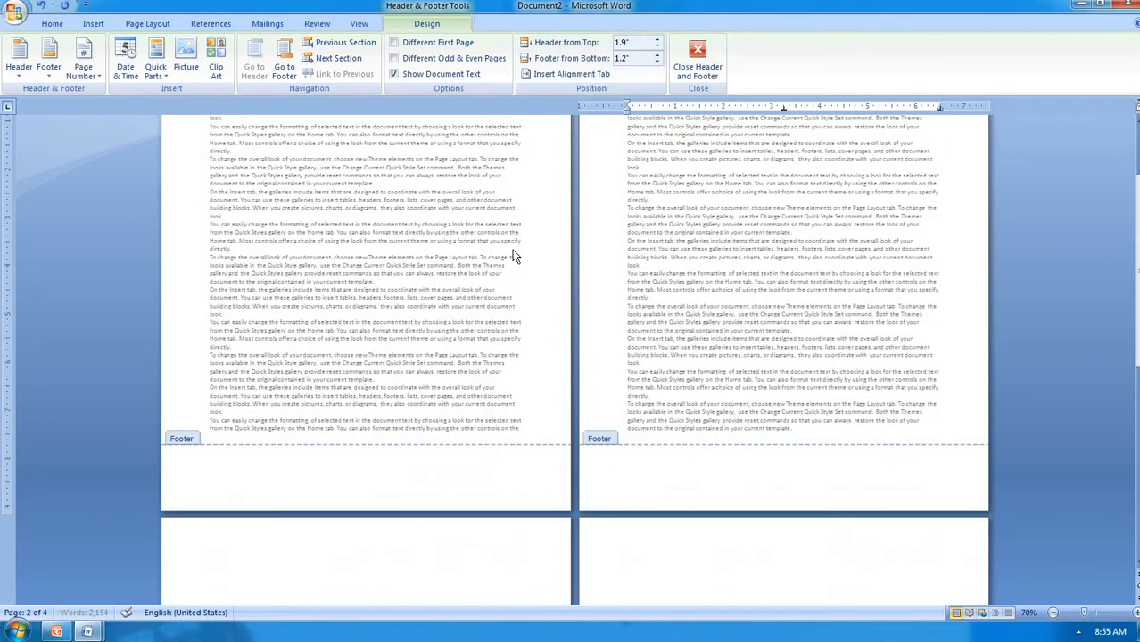
left_click(660, 55)
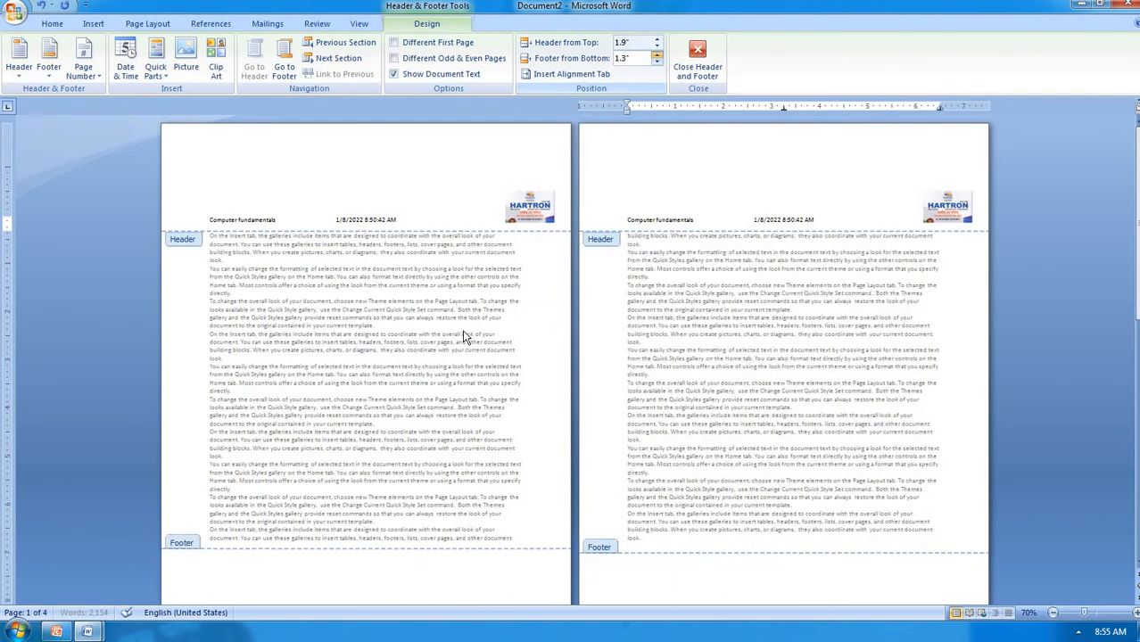
scroll(419, 433, "down", 4)
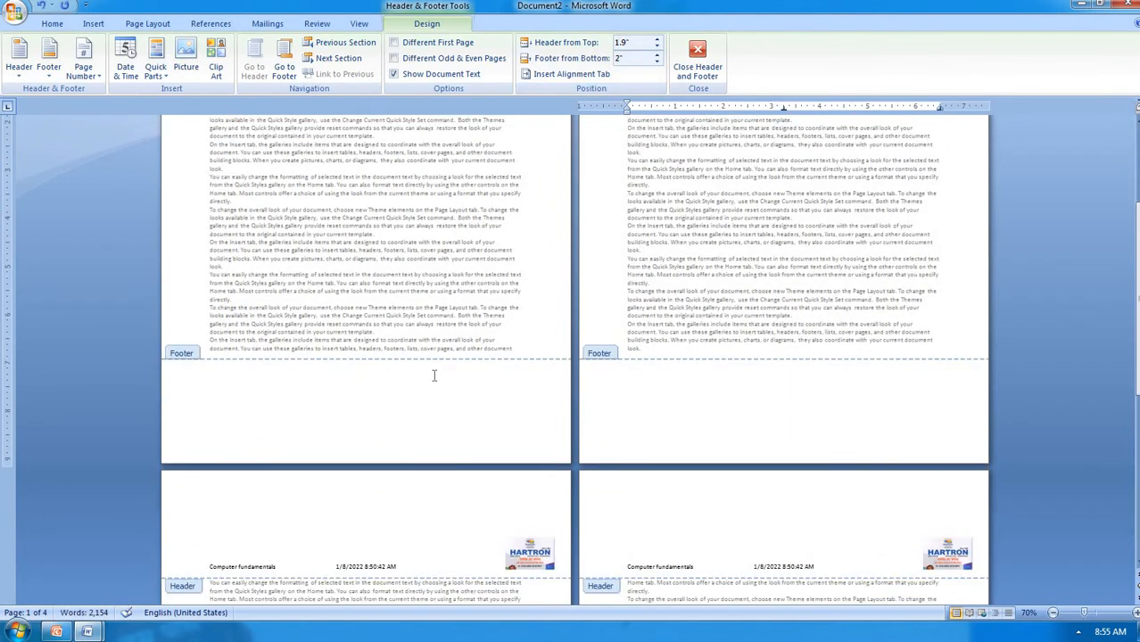
scroll(675, 295, "up", 5)
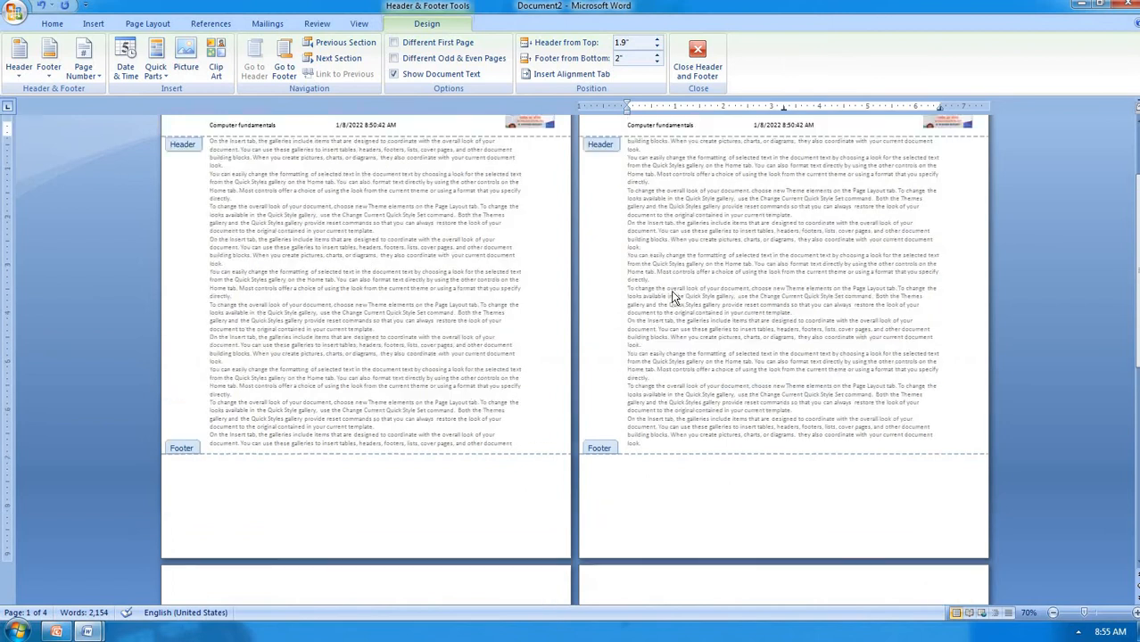
left_click(712, 182)
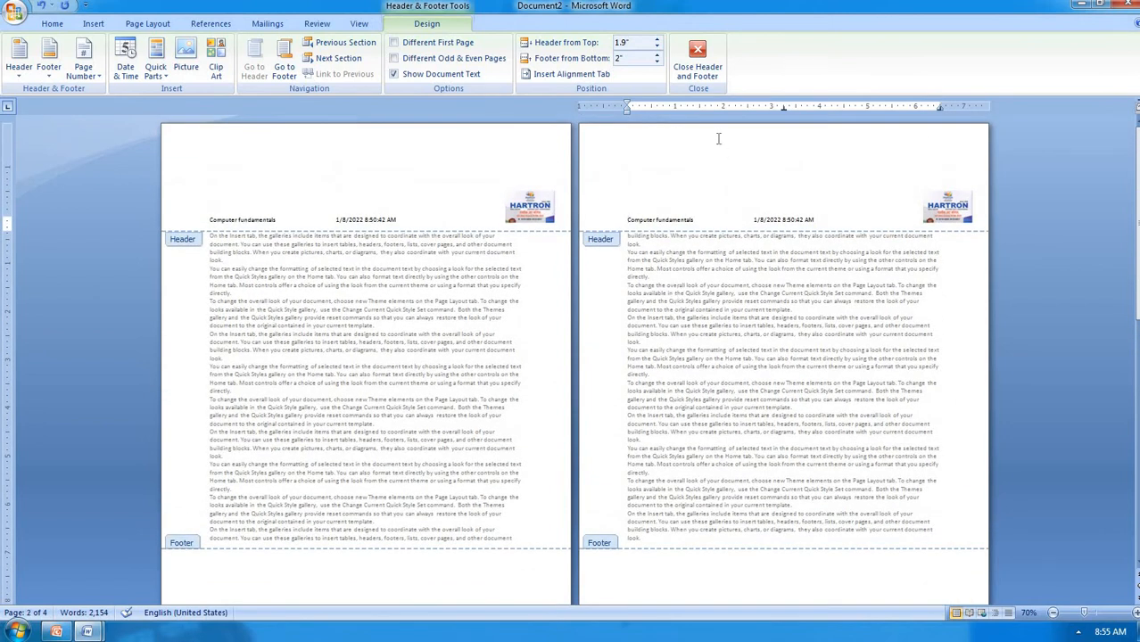
Close header and footer editing, then create a new blank document, Document3, with Ctrl+N
left_click(697, 62)
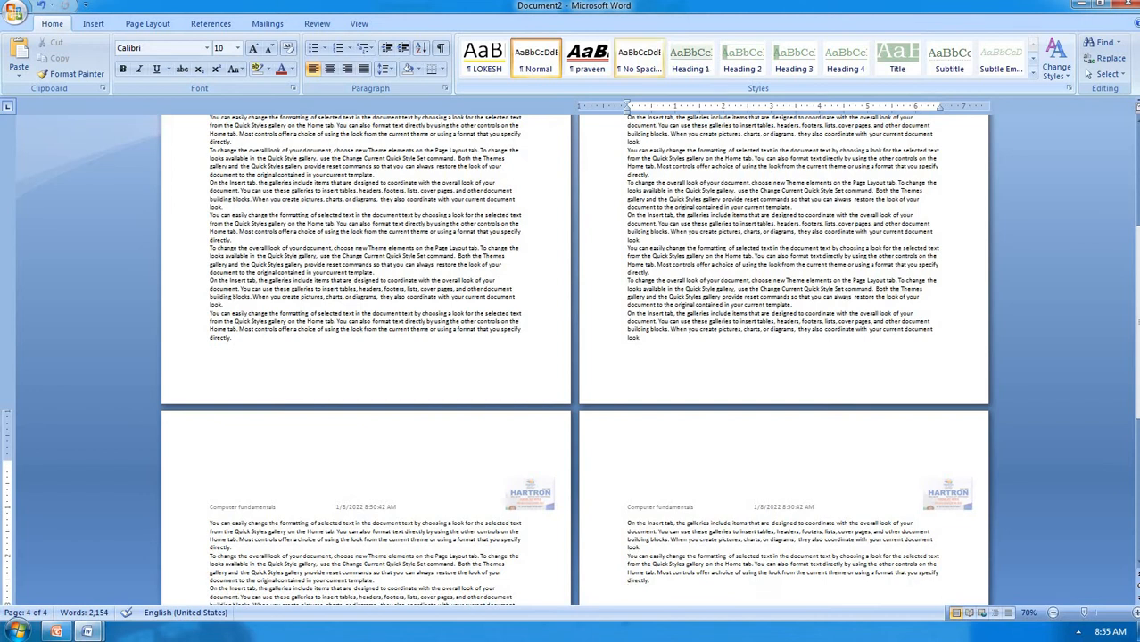
left_click(100, 27)
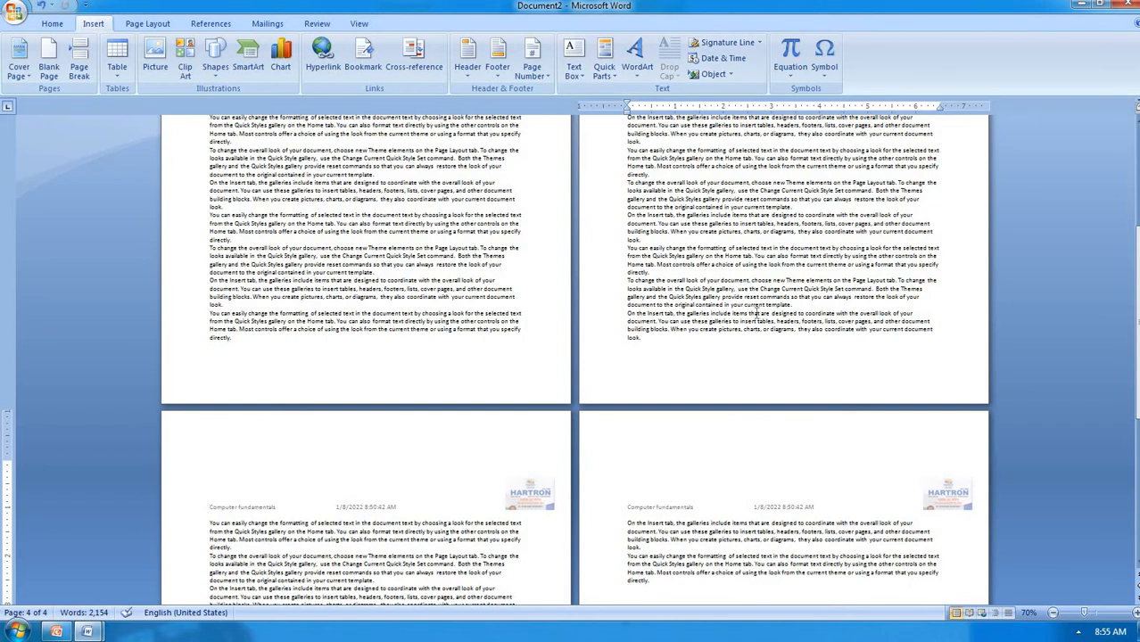
key("ctrl+n")
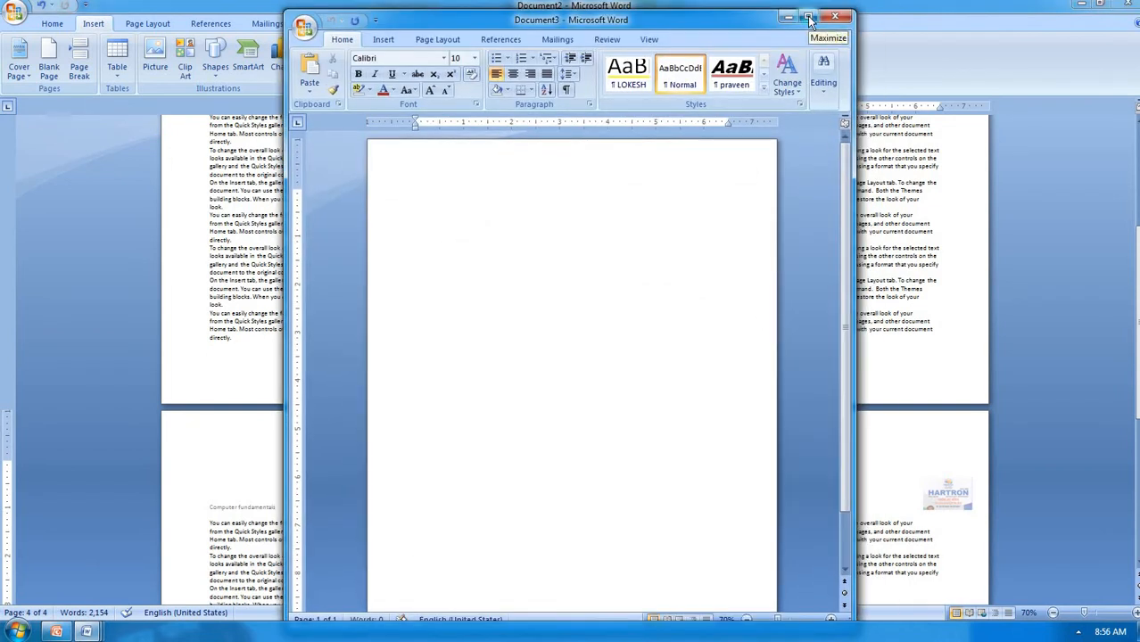
Maximize Document3 and close Document2 without saving
left_click(808, 19)
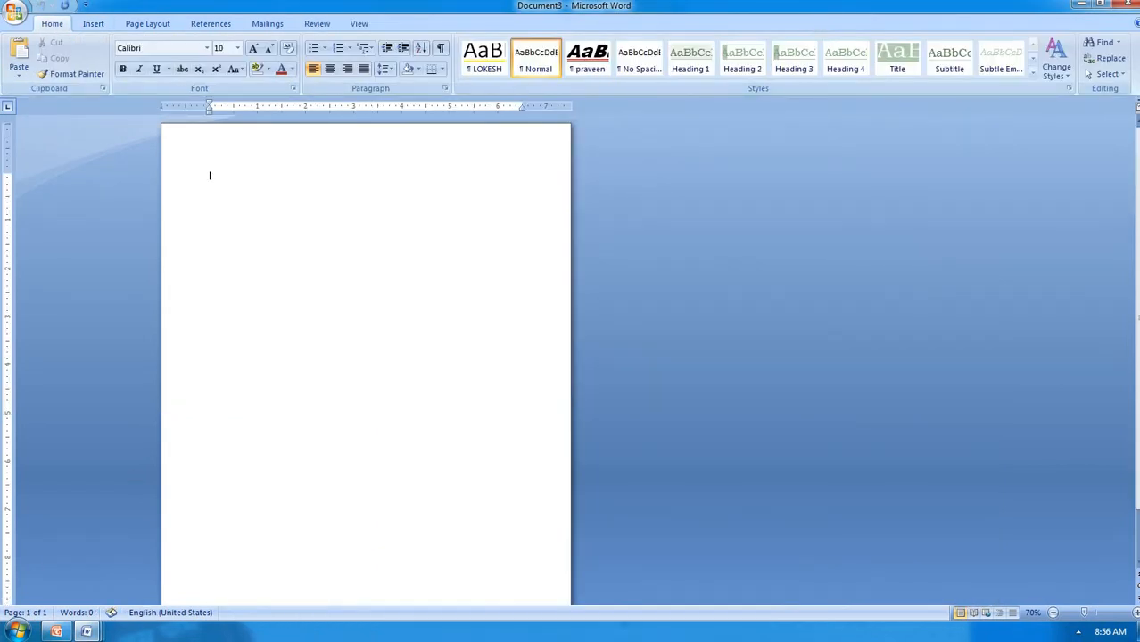
mouse_move(86, 632)
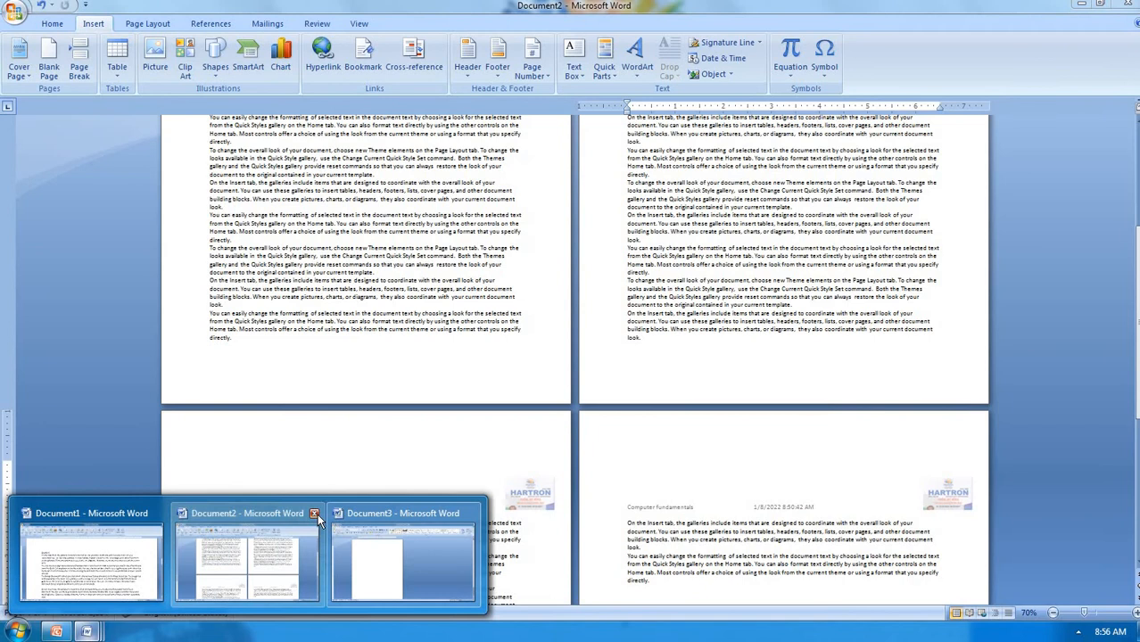
left_click(315, 514)
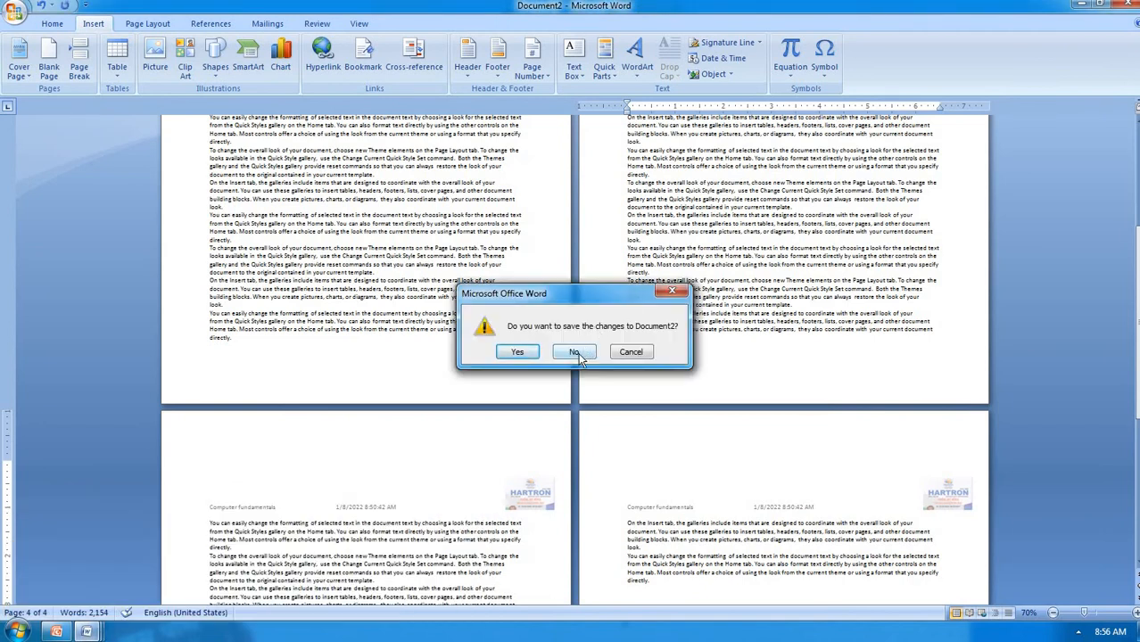
left_click(575, 352)
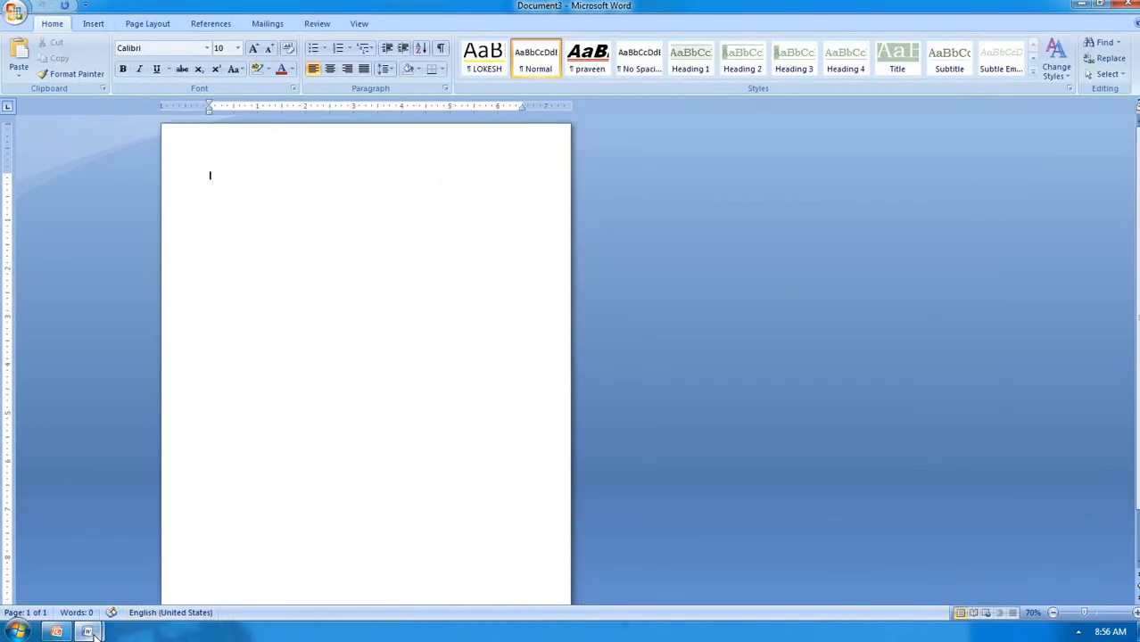
Close Document1 from its taskbar preview without saving
mouse_move(89, 633)
mouse_move(158, 517)
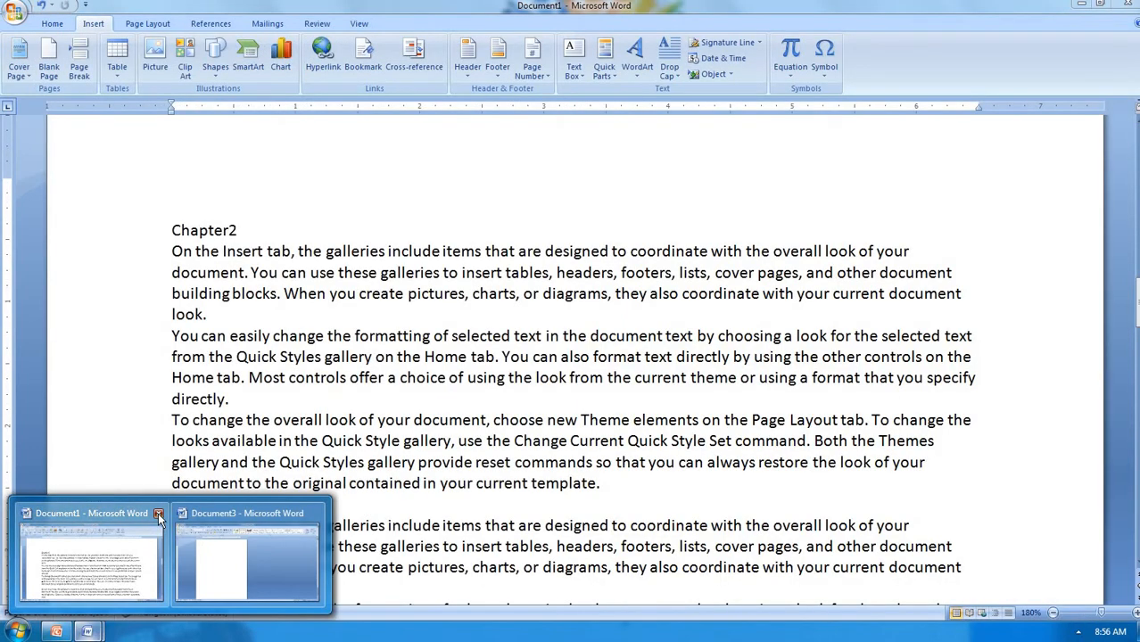
left_click(158, 513)
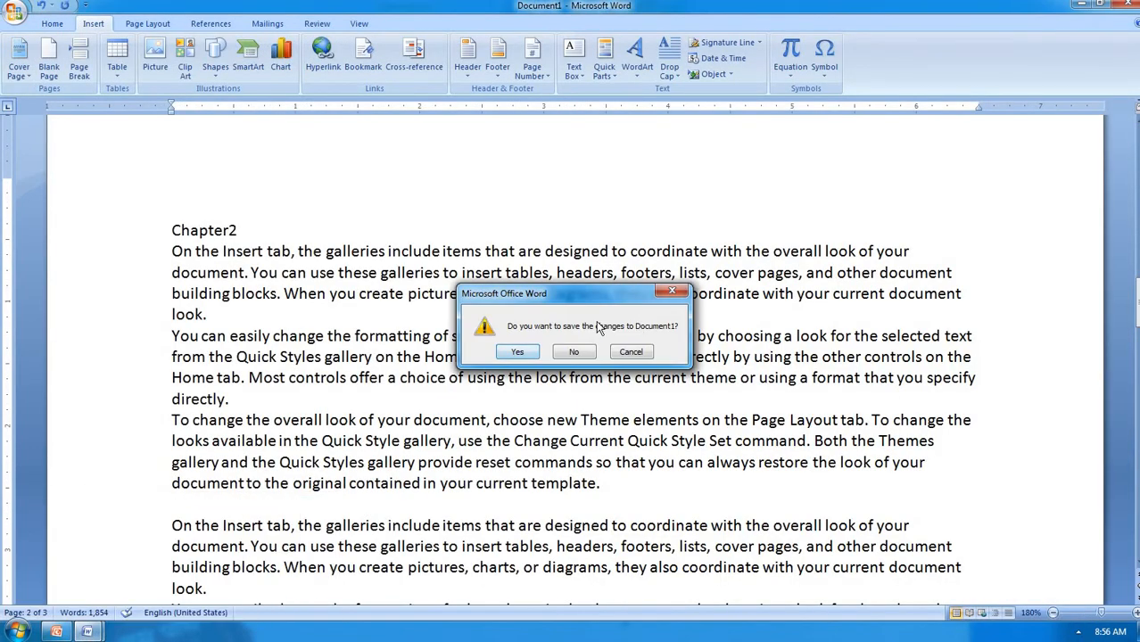
left_click(573, 351)
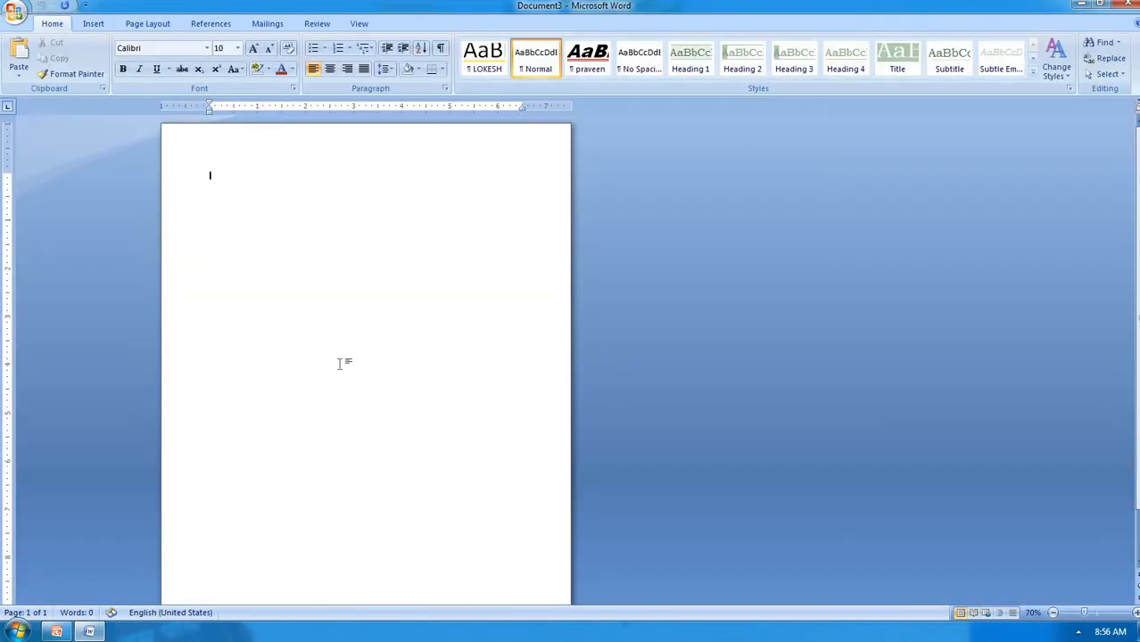
scroll(339, 363, "up", 8, "ctrl")
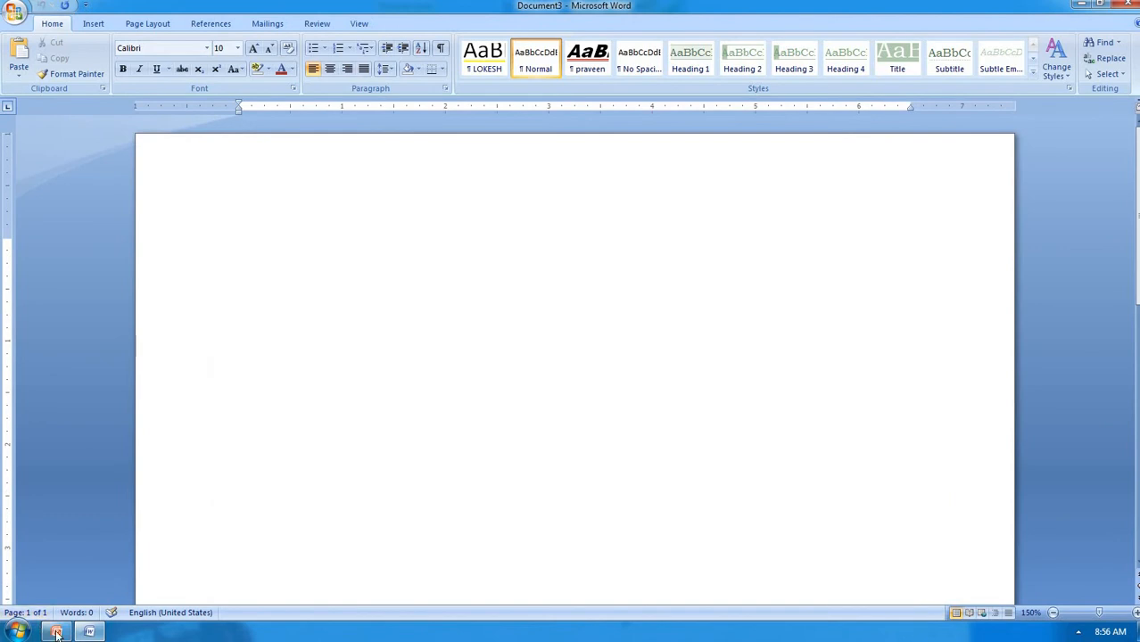
Close Presentation2 from its taskbar preview without saving
mouse_move(56, 634)
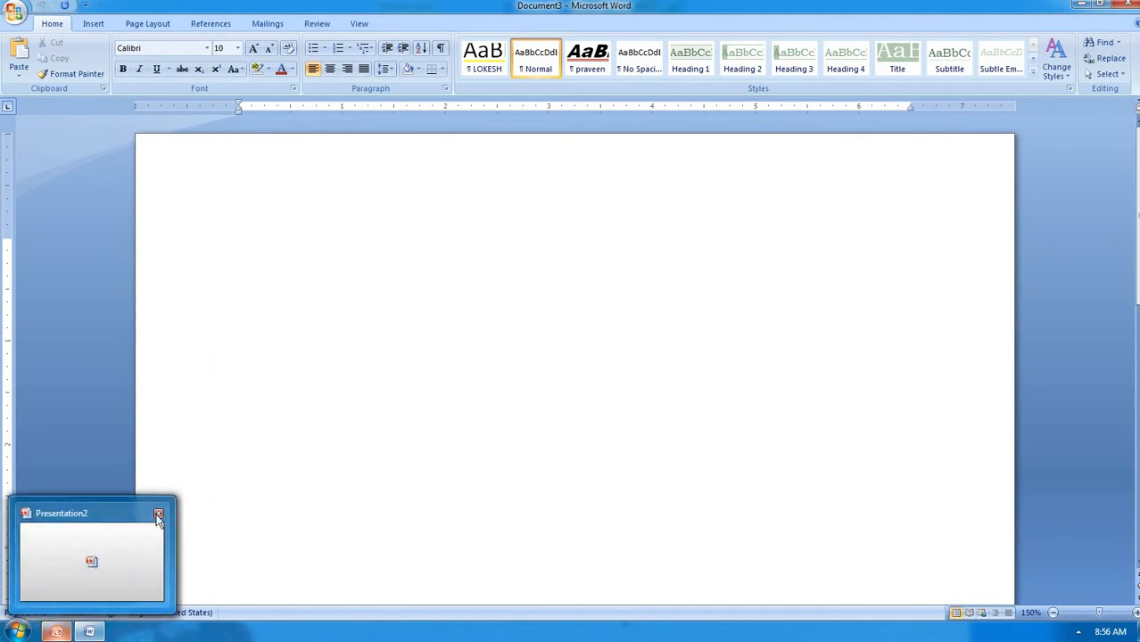
left_click(158, 516)
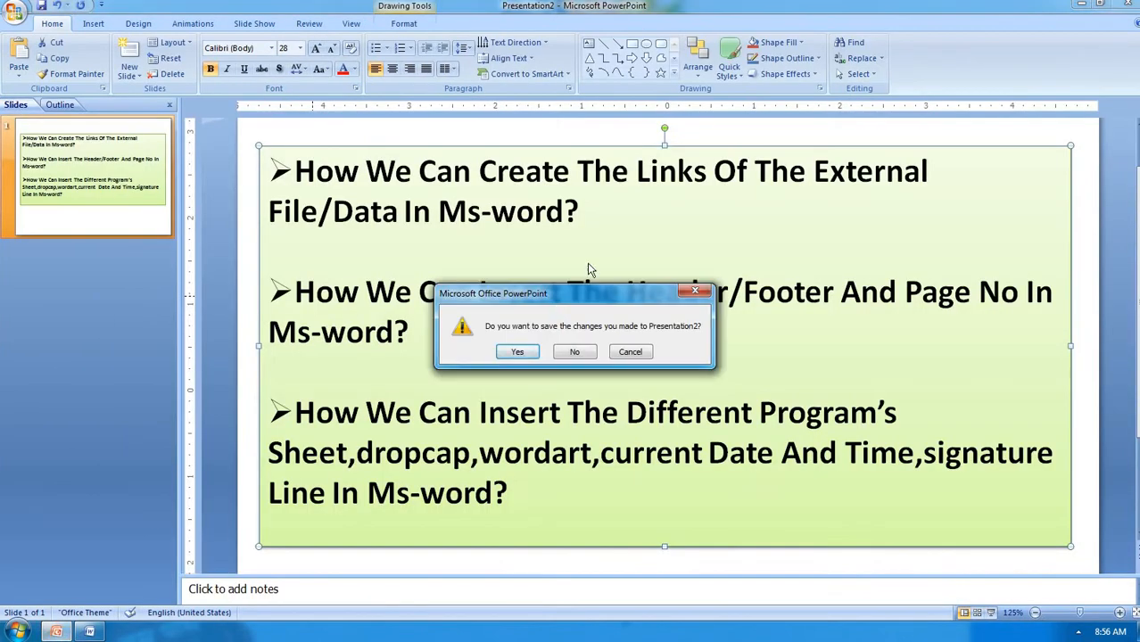
left_click(576, 352)
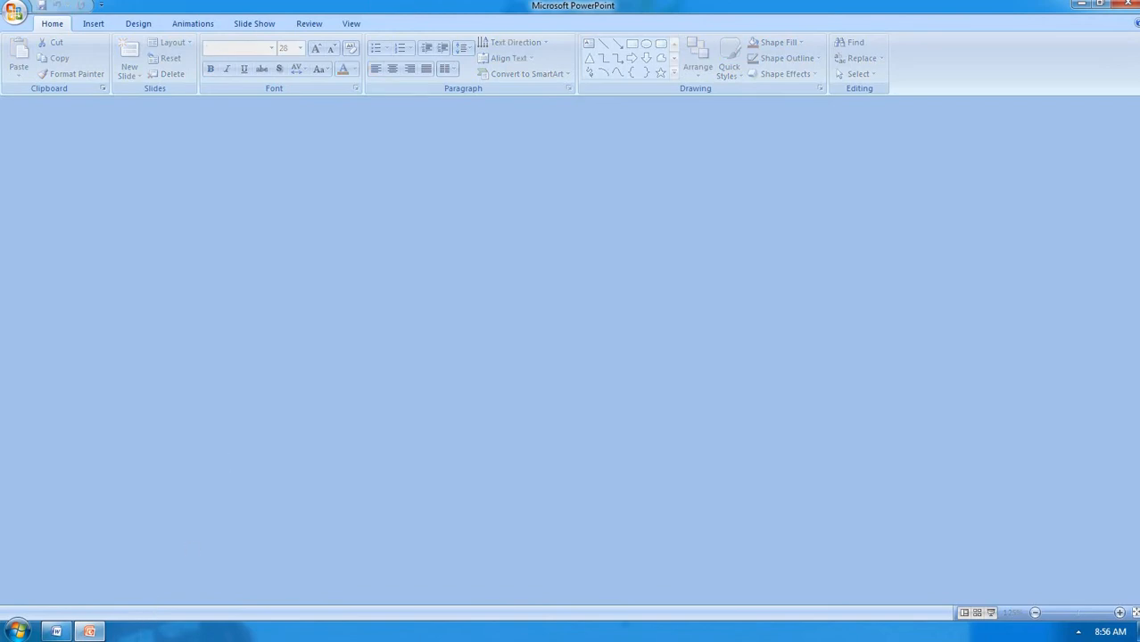
Quit PowerPoint, keeping recovered files, then minimize Word to show the desktop
mouse_move(97, 630)
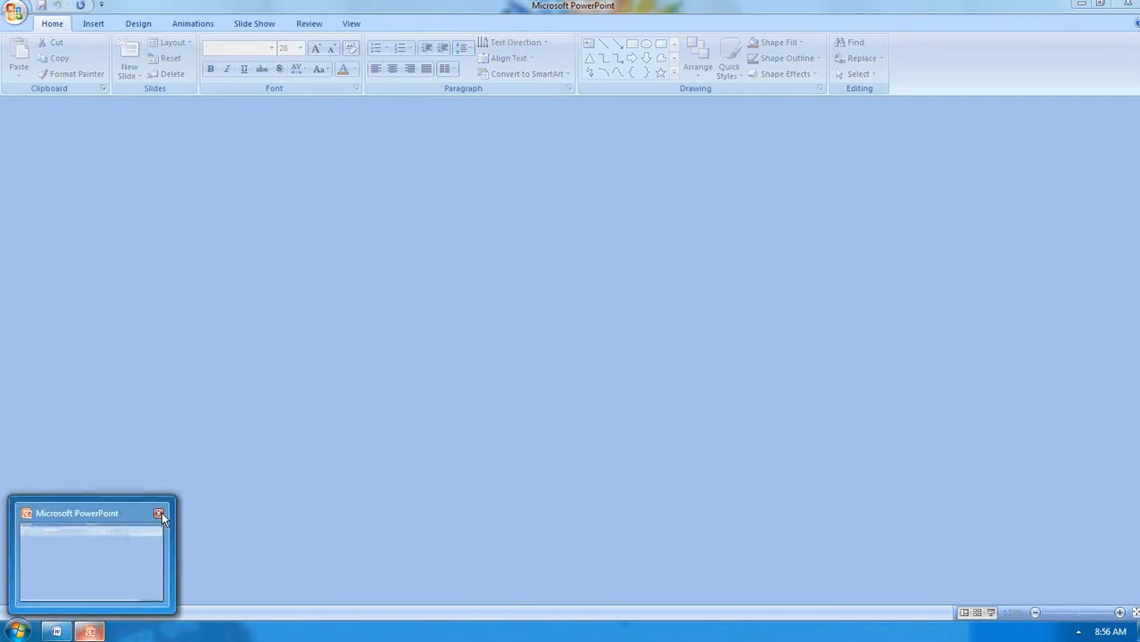
left_click(158, 513)
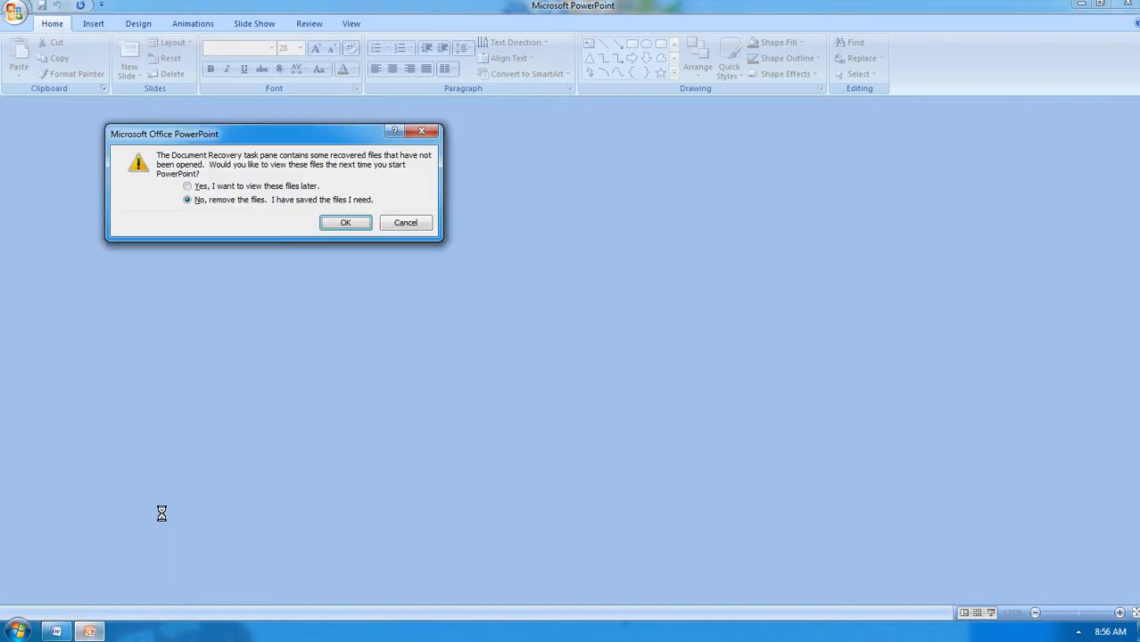
left_click(239, 187)
left_click(325, 223)
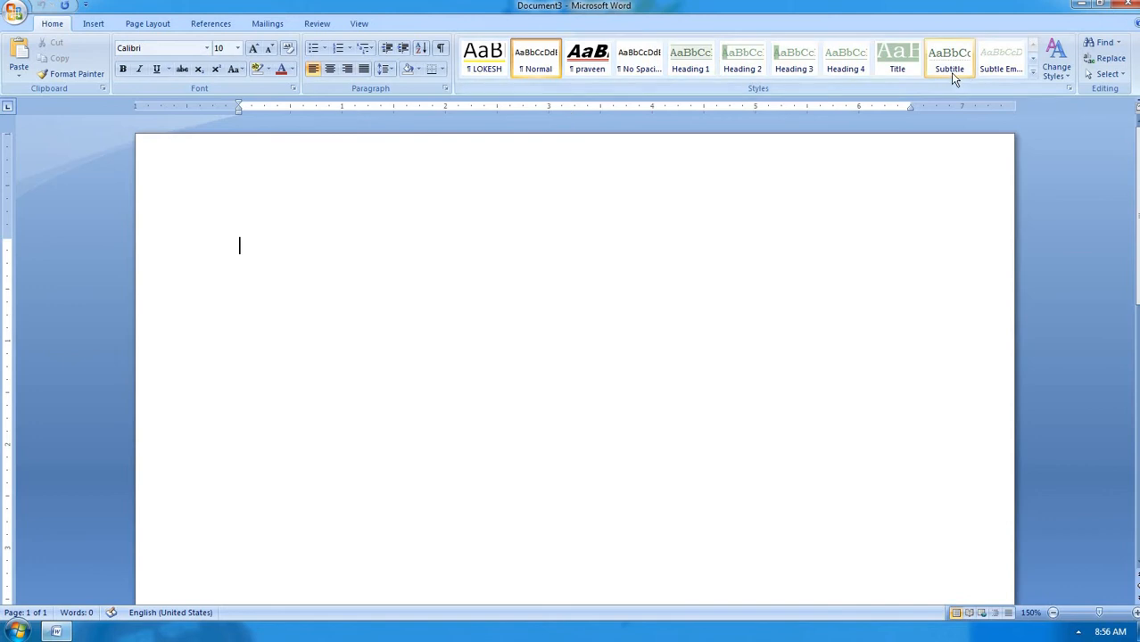
left_click(1083, 7)
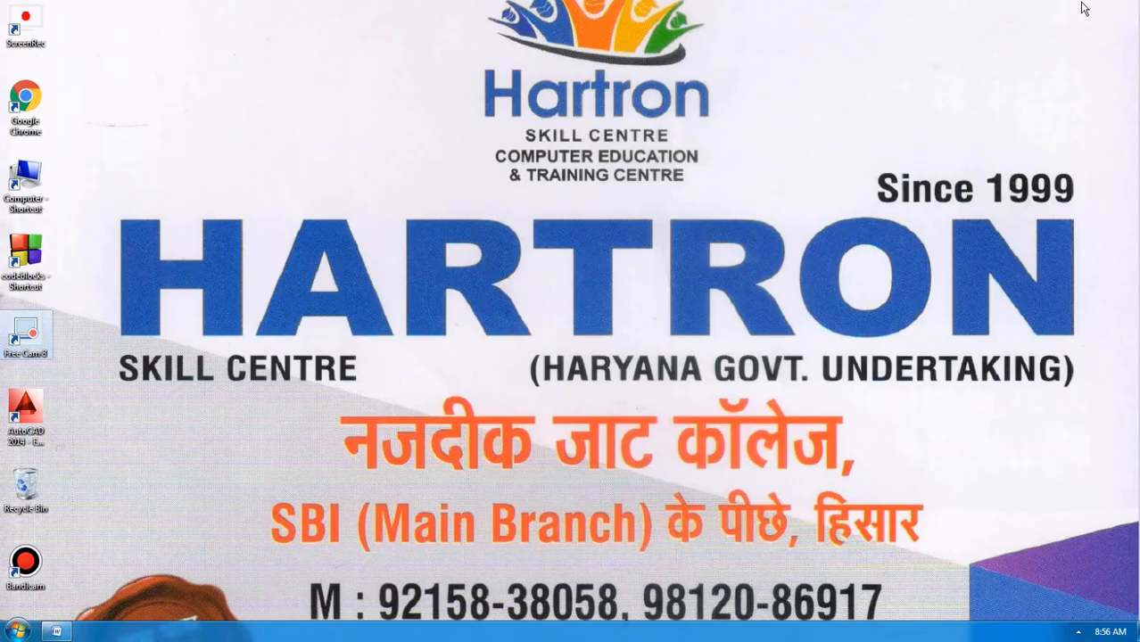
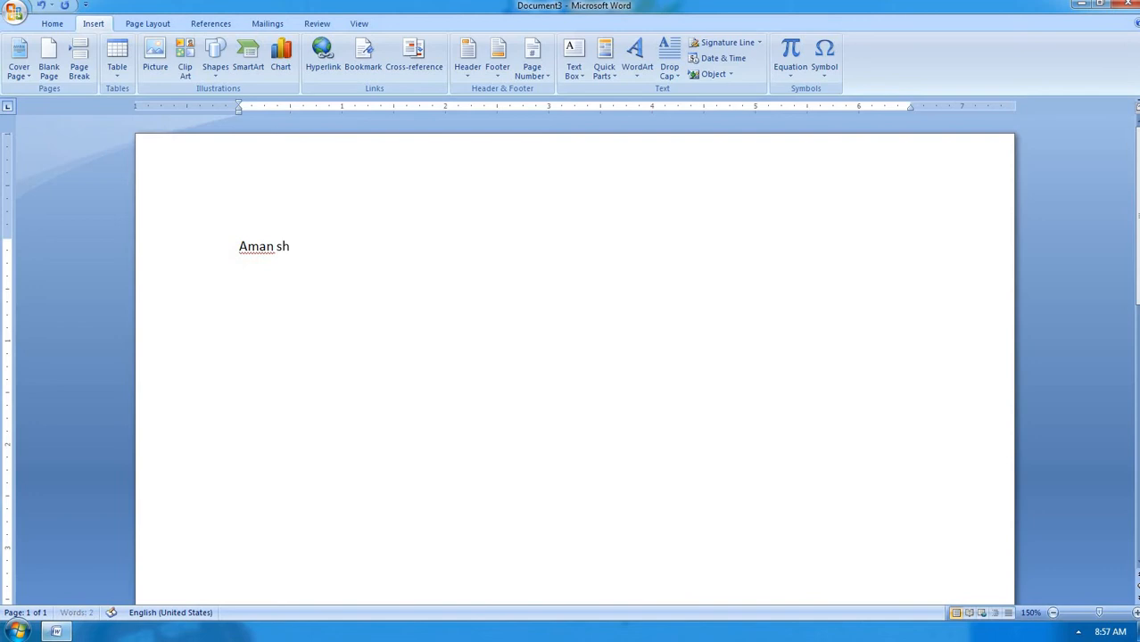
Erase the partly typed person's name so Document3 is blank again
type("ma")
key("BackSpace")
key("BackSpace")
key("BackSpace")
key("BackSpace")
key("BackSpace")
key("BackSpace")
key("BackSpace")
key("BackSpace")
key("BackSpace")
key("BackSpace")
key("BackSpace")
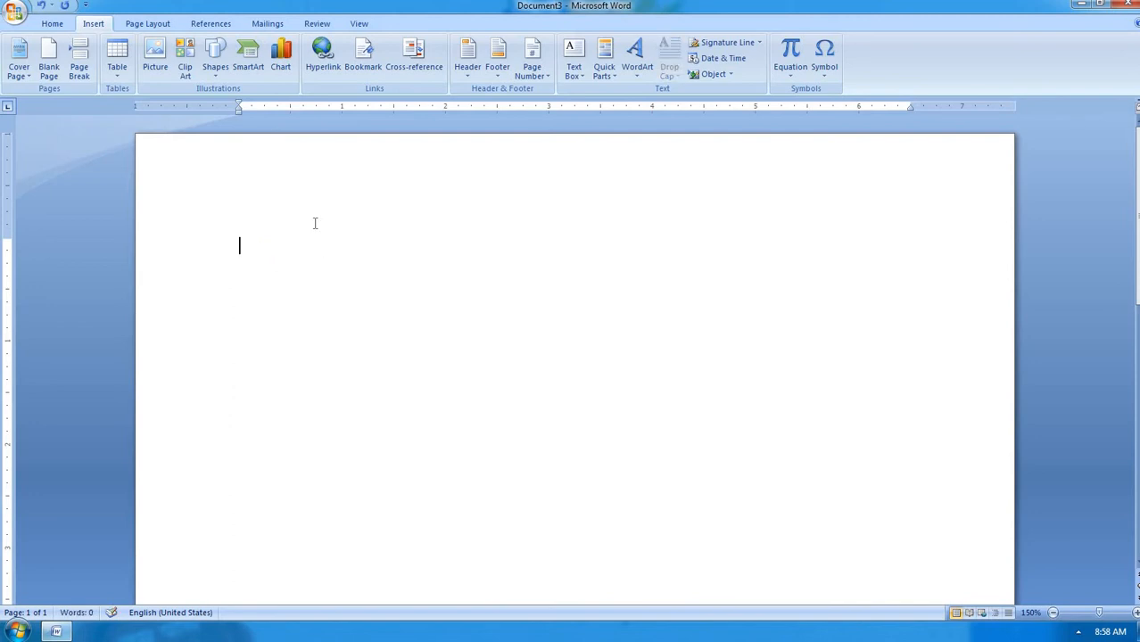
Insert a Company property field reading 'Abcpvt.ltd.com.' and start a new line below it
left_click(604, 65)
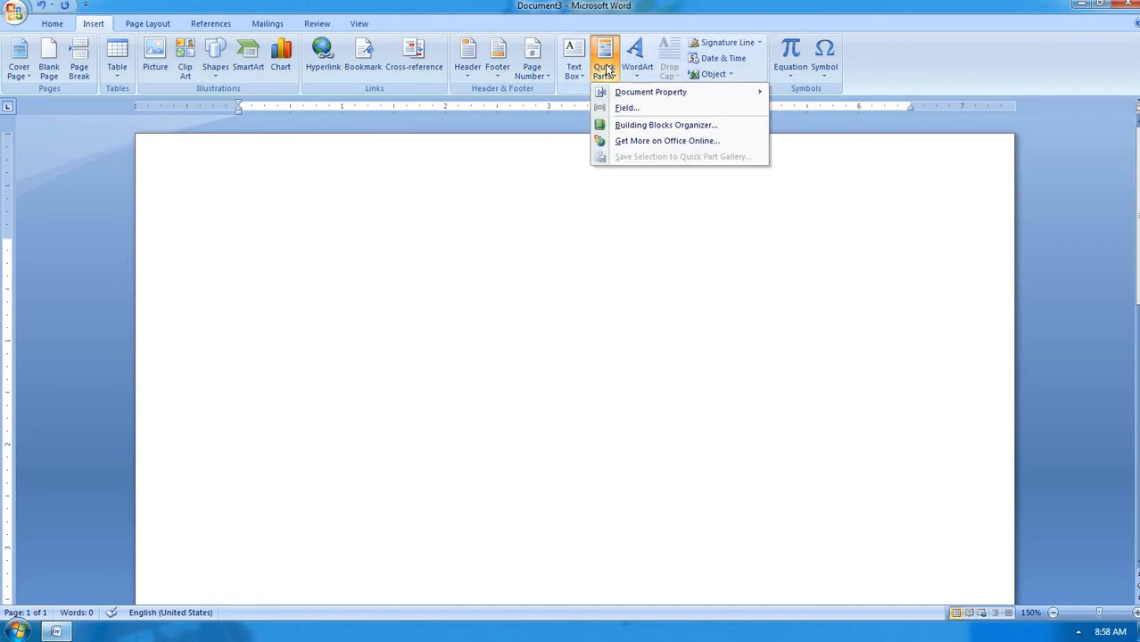
mouse_move(629, 94)
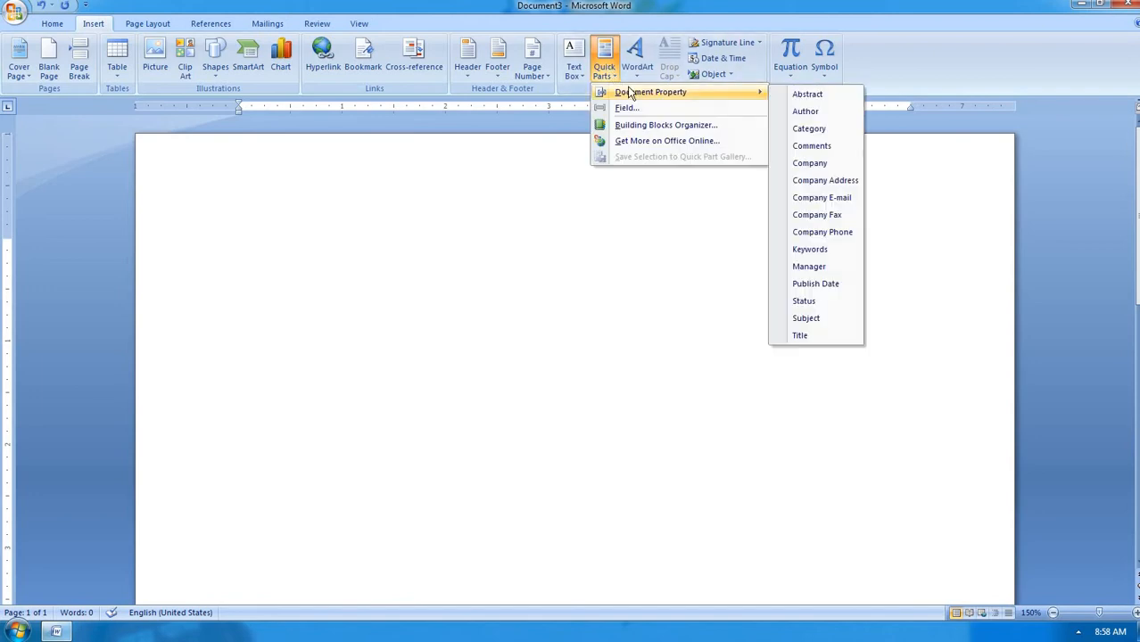
left_click(807, 163)
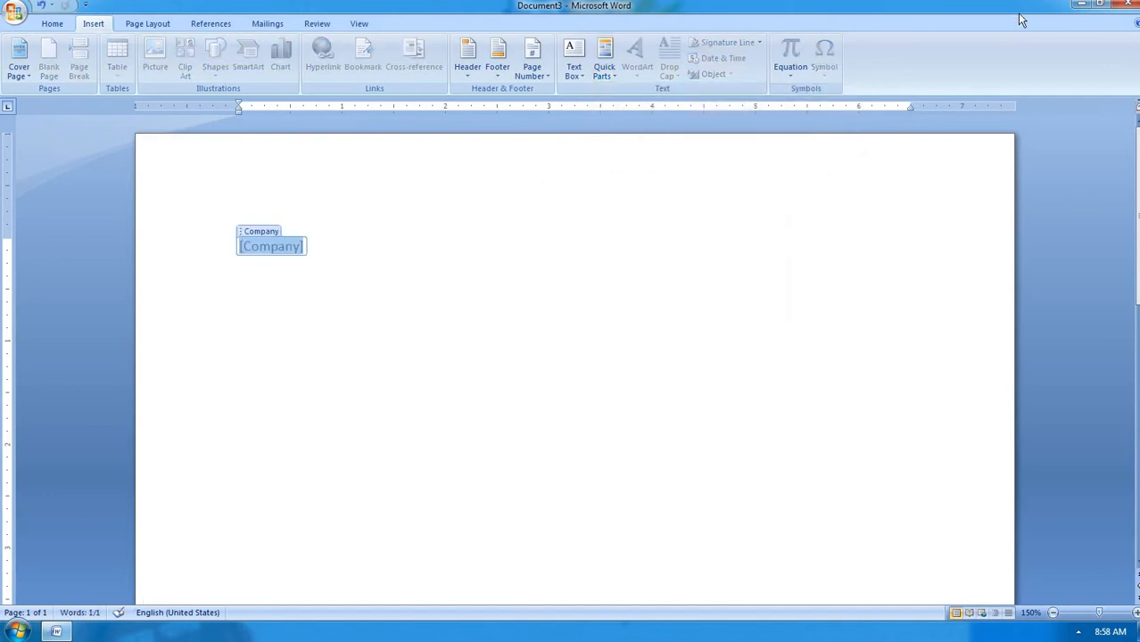
type("a")
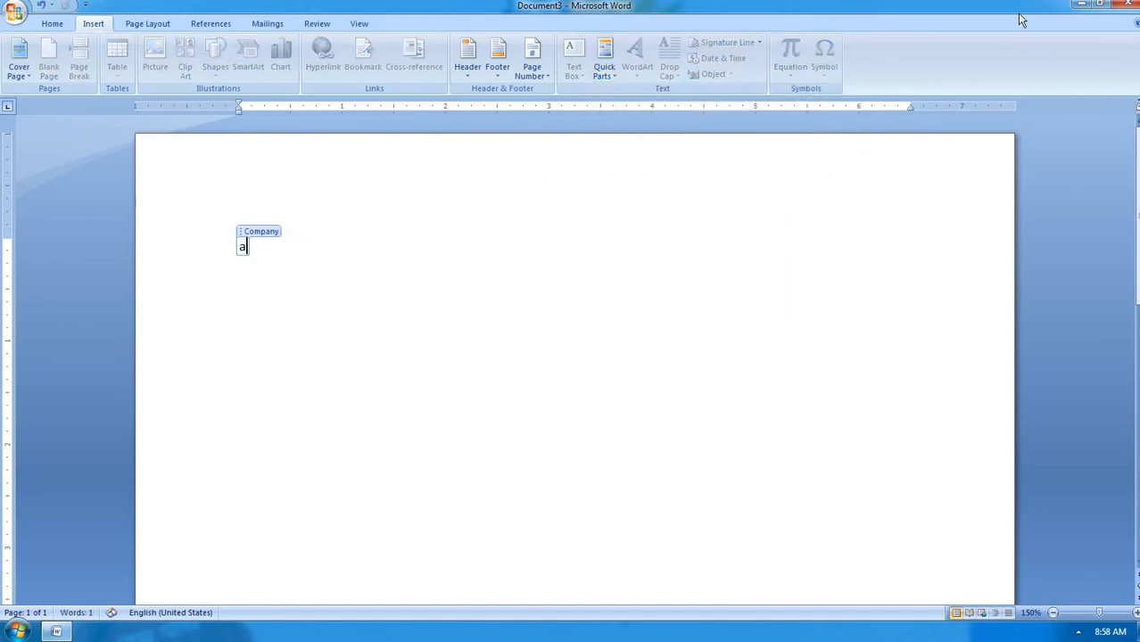
type("bcpvt.ltd.co")
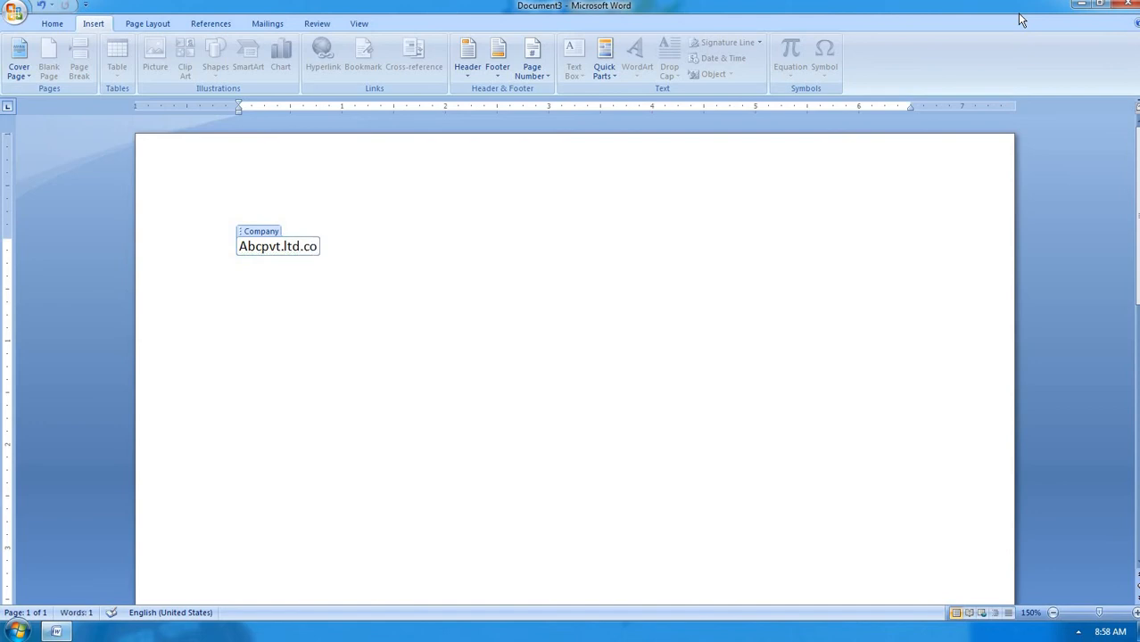
type("m.")
left_click(455, 255)
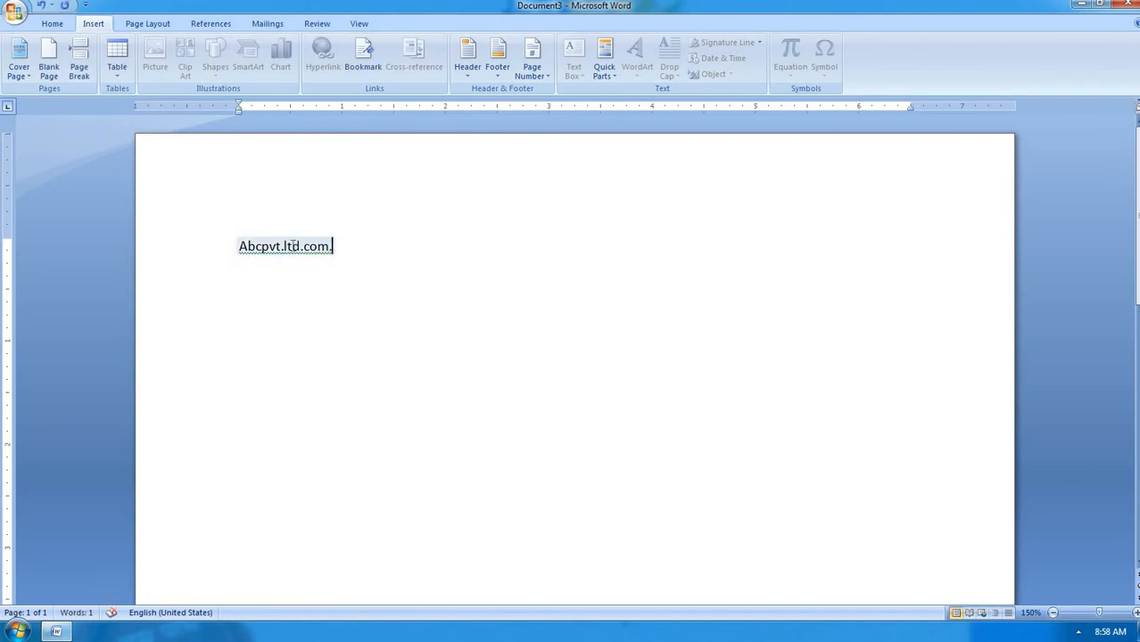
left_click(281, 248)
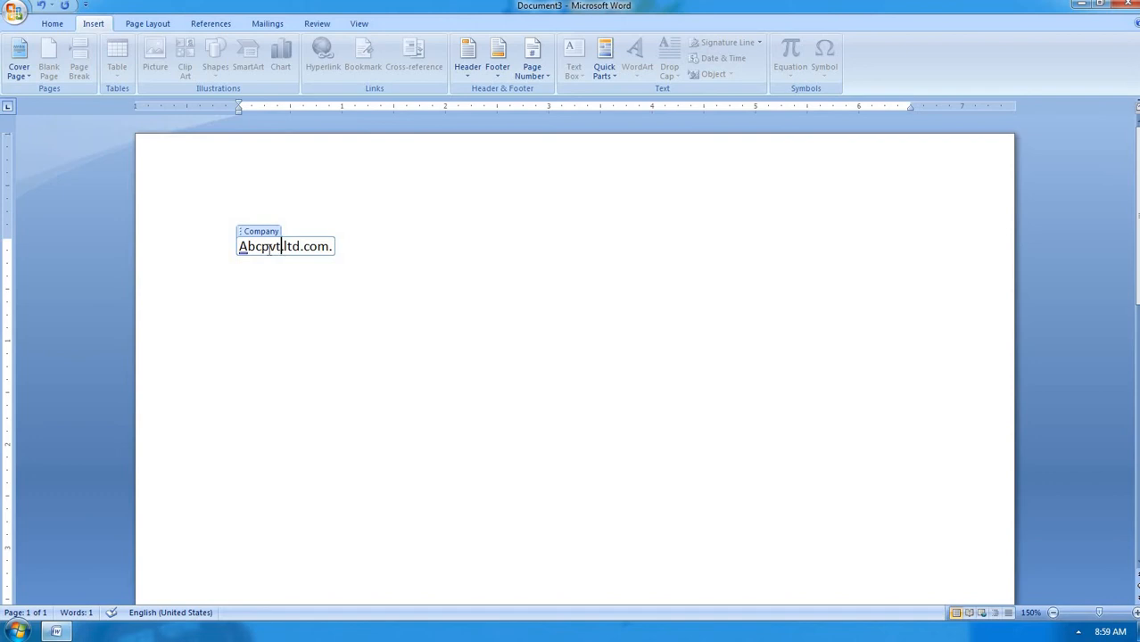
left_click(344, 249)
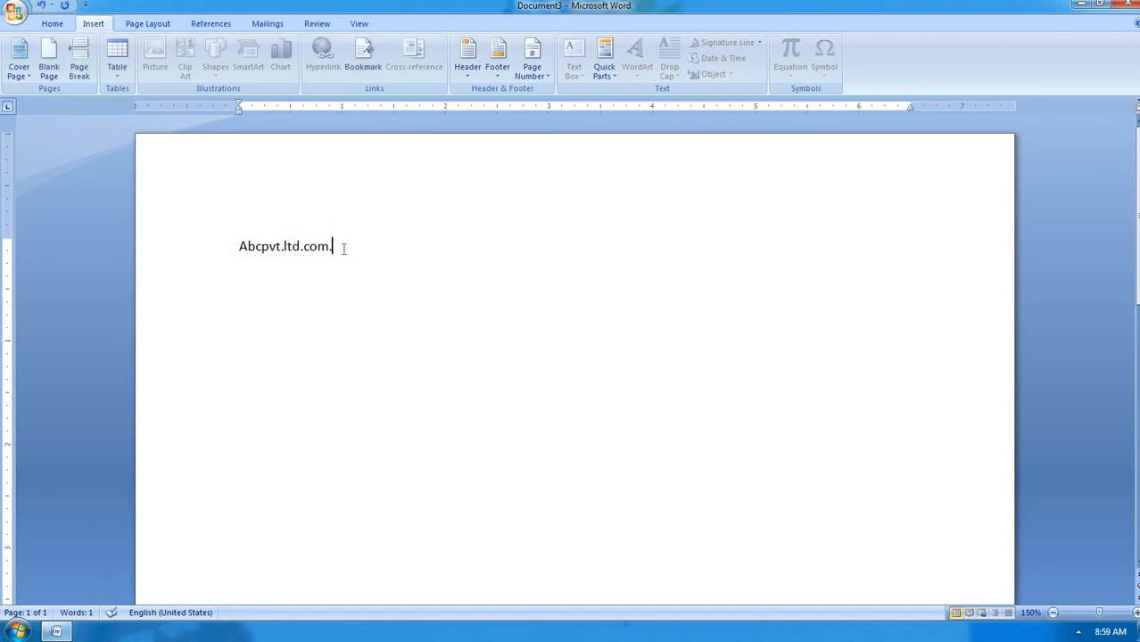
key("Return")
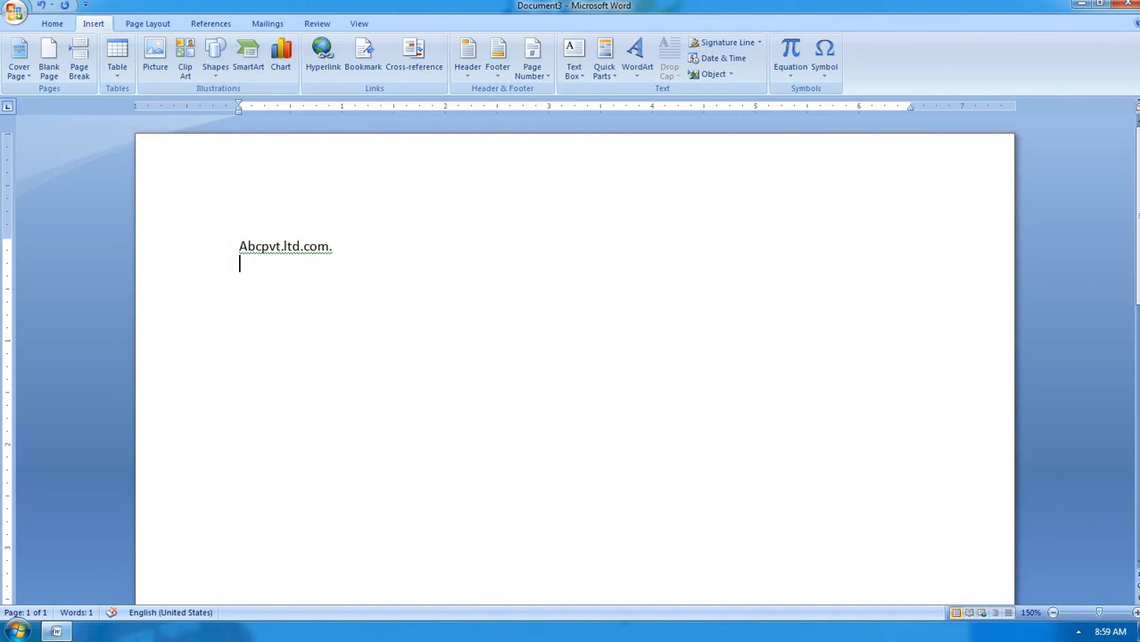
Open the Field dialog from Quick Parts and scroll through the field names
left_click(603, 78)
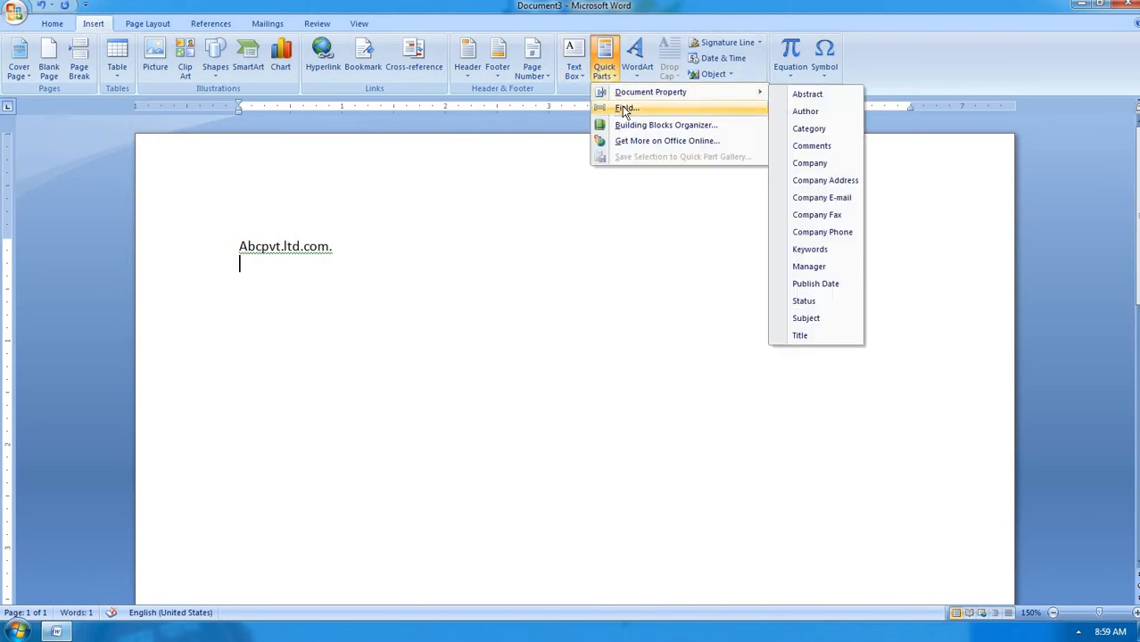
left_click(624, 108)
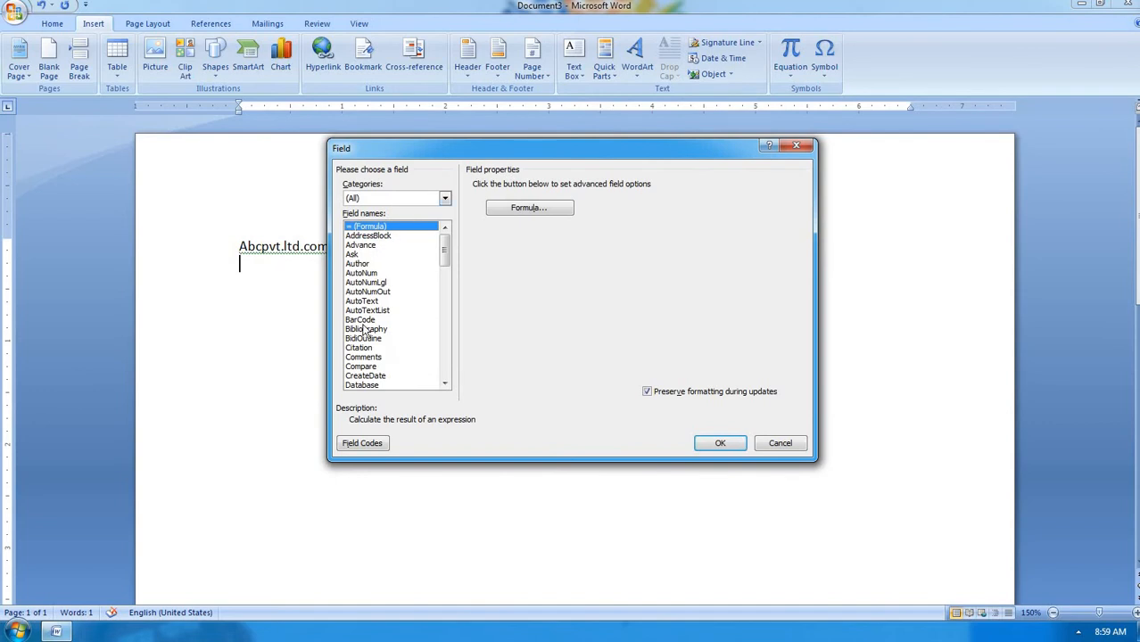
left_click(444, 383)
left_click(444, 383)
left_click(444, 384)
left_click(444, 383)
left_click(444, 384)
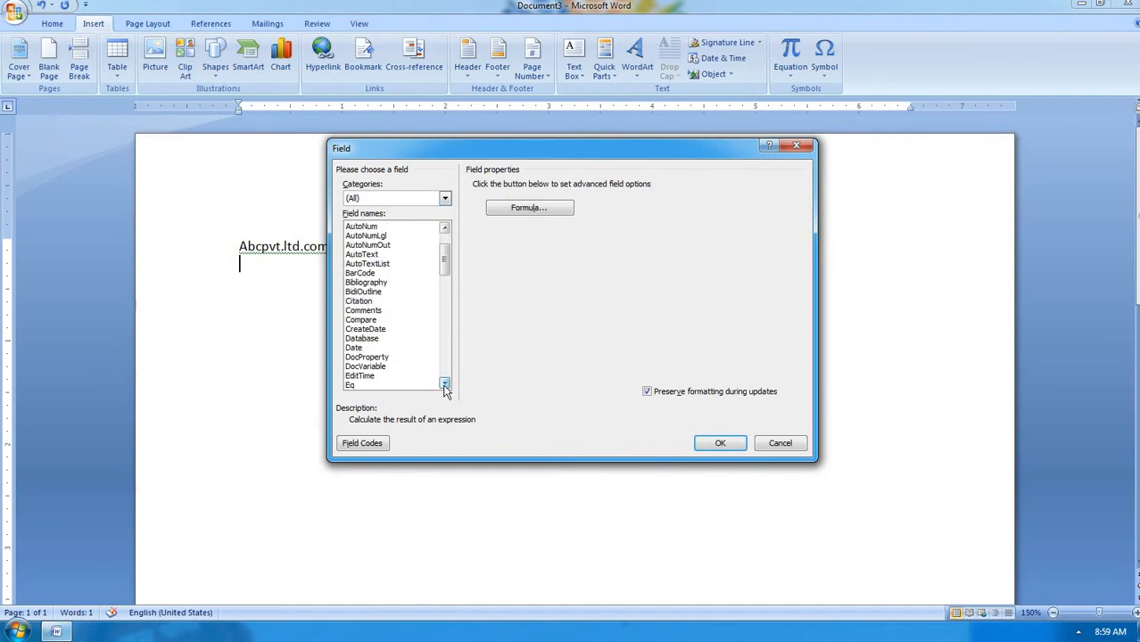
left_click(444, 383)
left_click(446, 227)
left_click(446, 227)
left_click(447, 227)
left_click(447, 227)
left_click(446, 227)
left_click(447, 228)
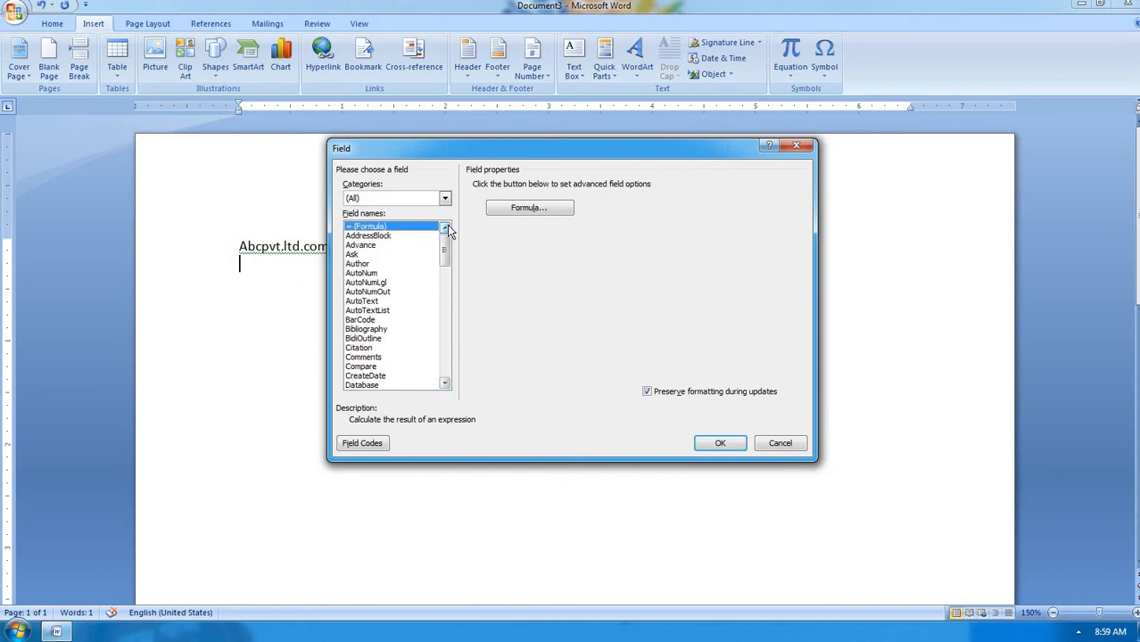
Insert an Author field with a new author name, formatted as Uppercase
left_click(356, 264)
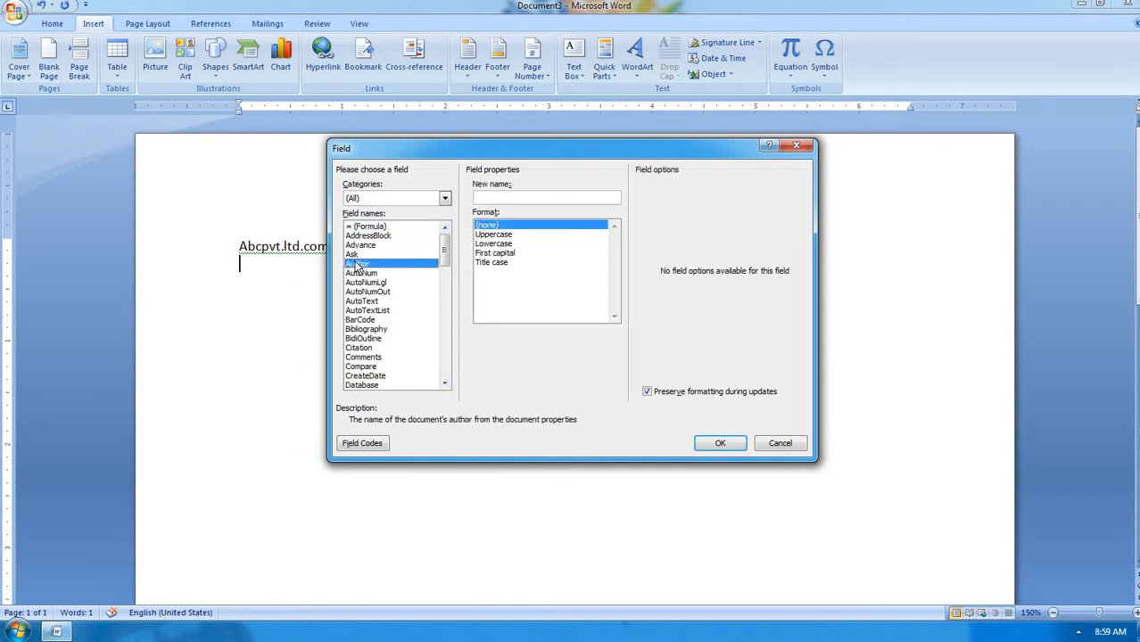
left_click(487, 194)
left_click(495, 234)
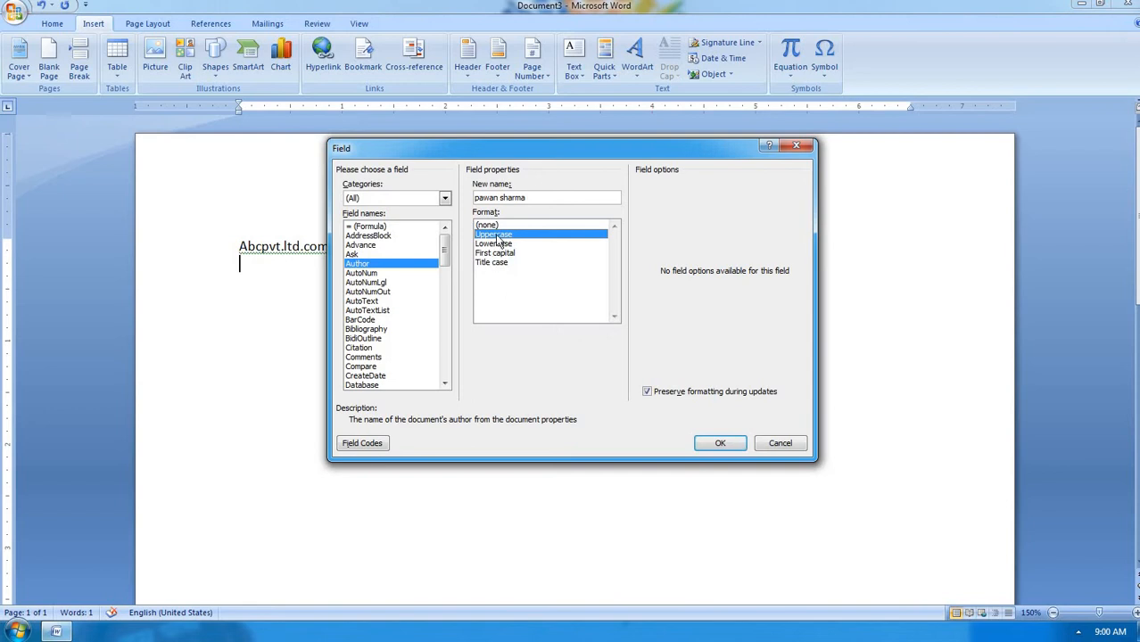
left_click(721, 445)
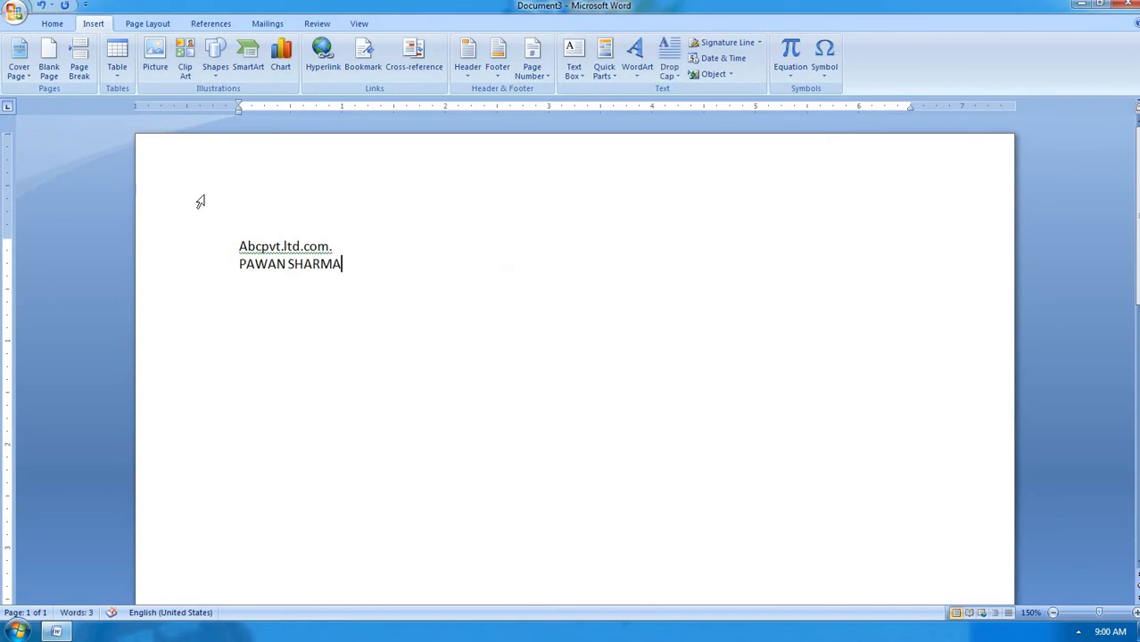
Insert the Cubicles cover page from the Building Blocks Organizer's Cover Pages
left_click(256, 264)
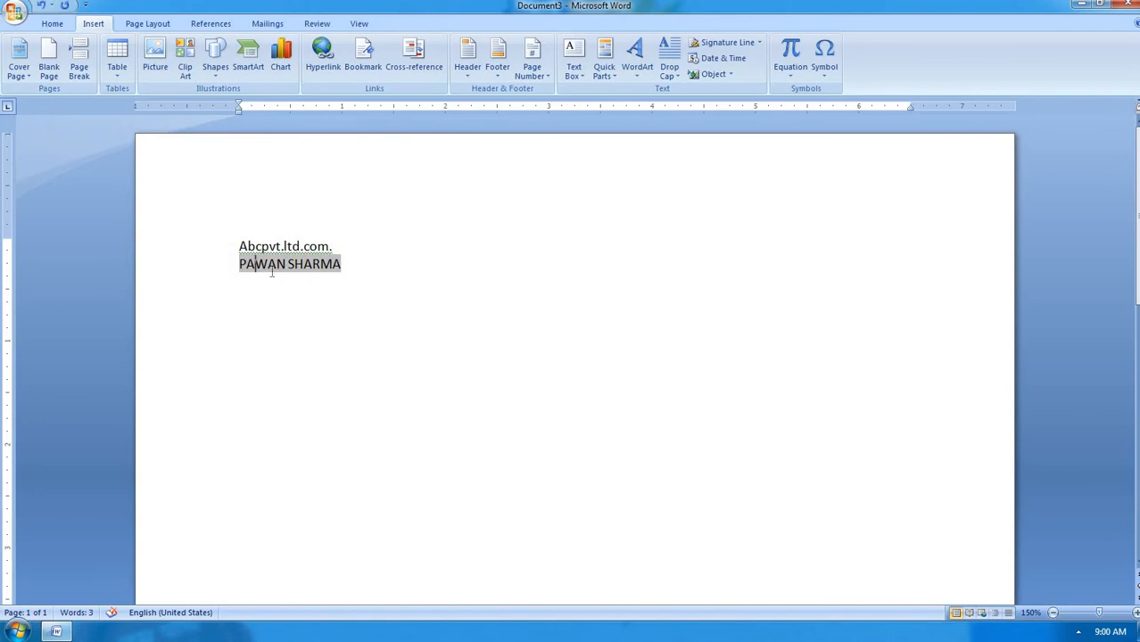
left_click(361, 264)
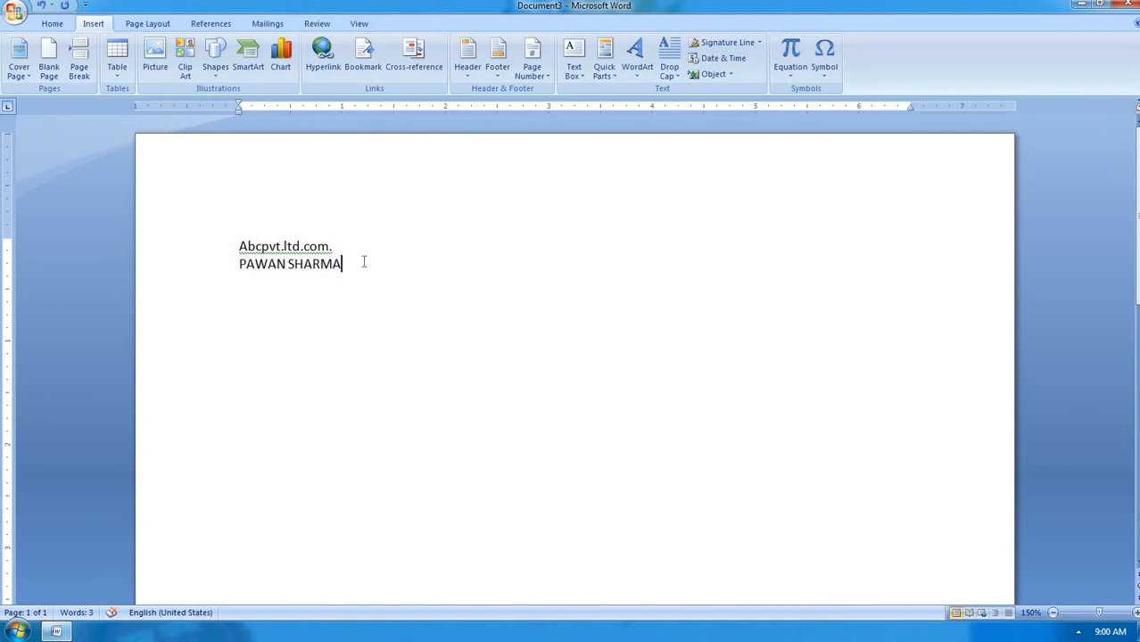
left_click(658, 68)
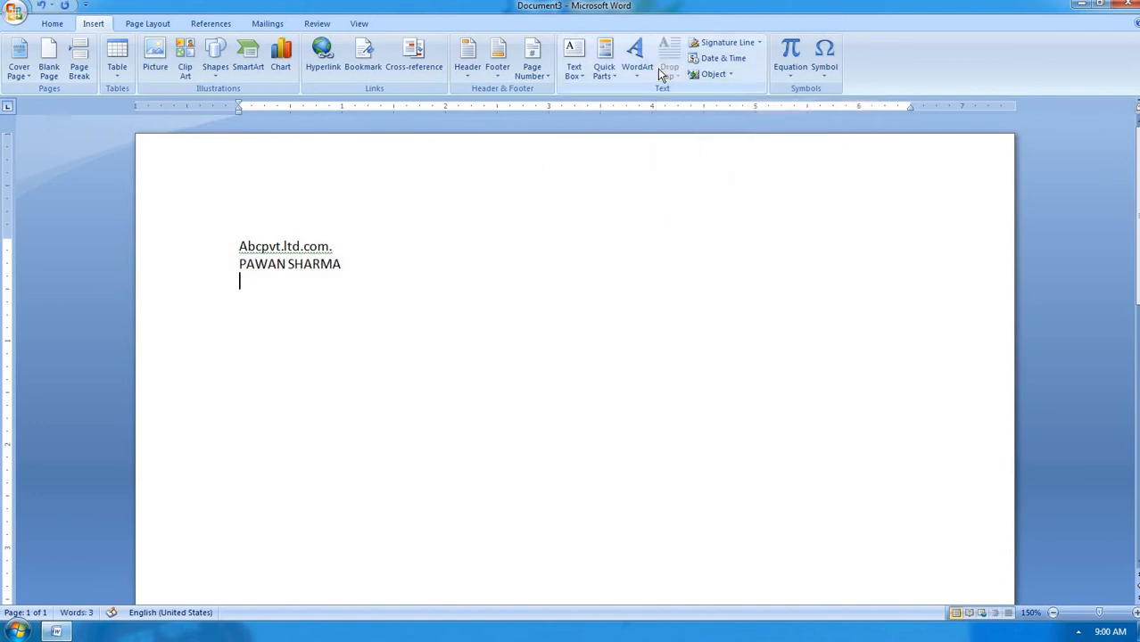
left_click(604, 64)
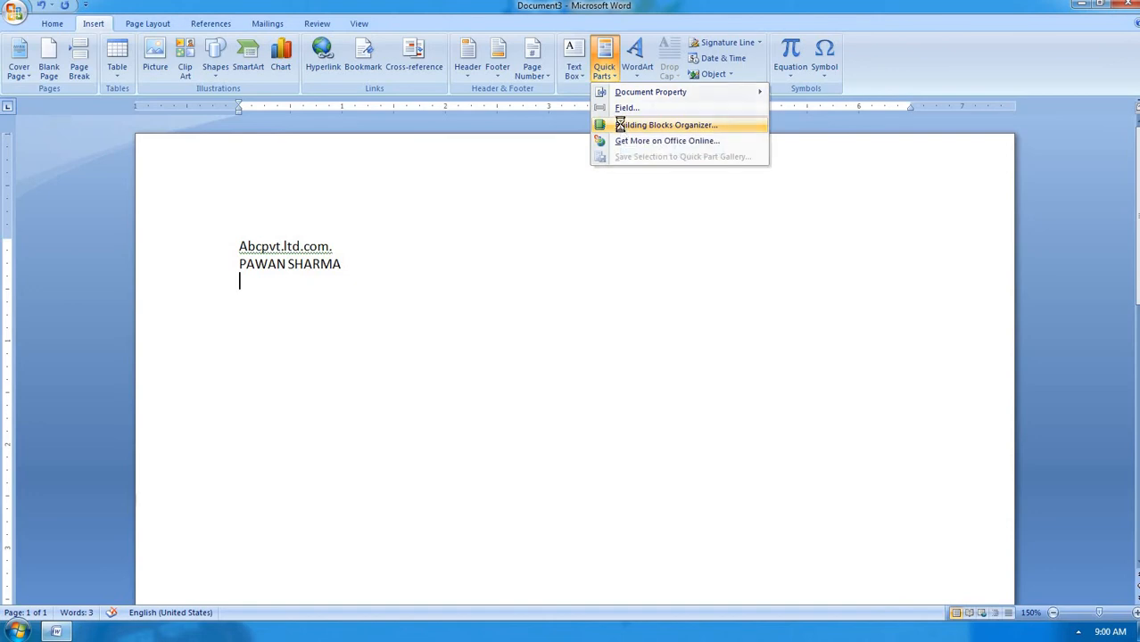
left_click(622, 126)
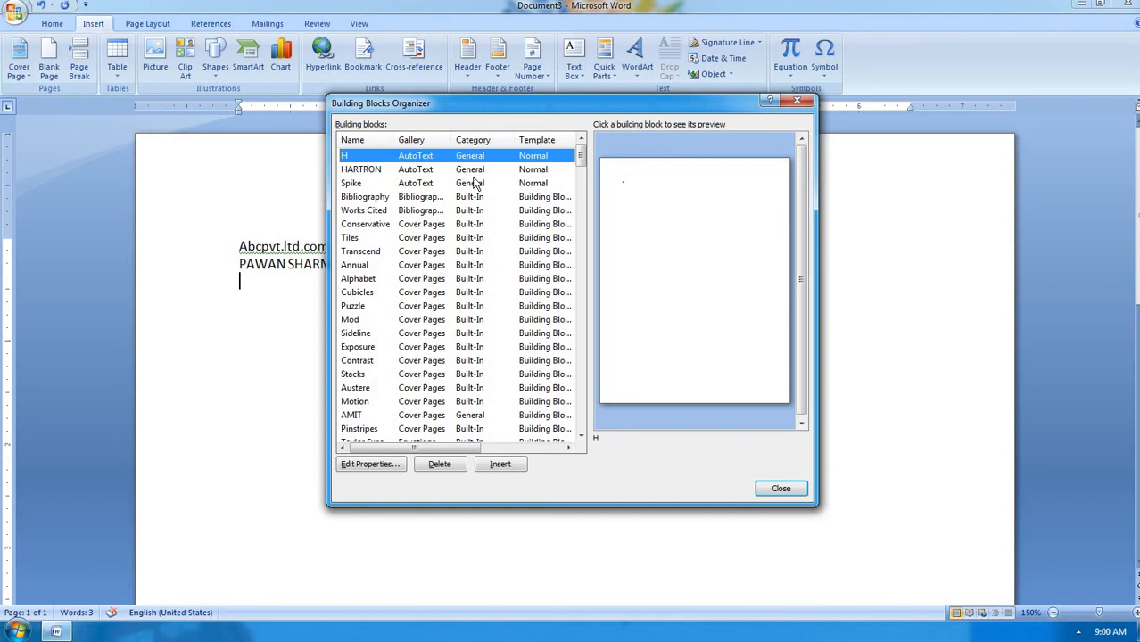
left_click(462, 296)
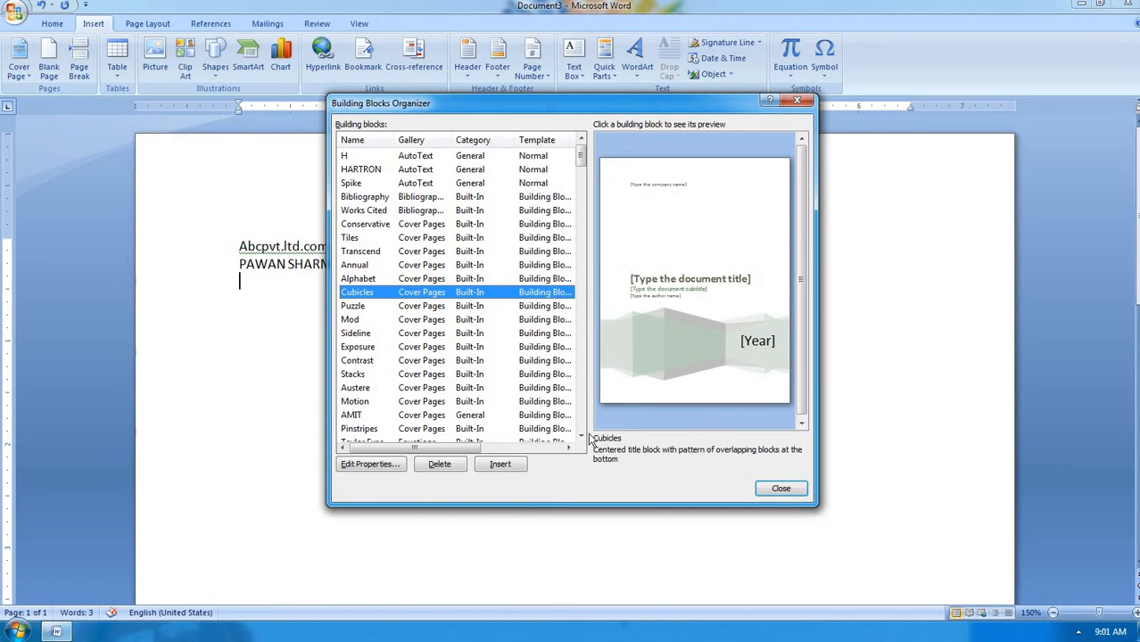
left_click(500, 465)
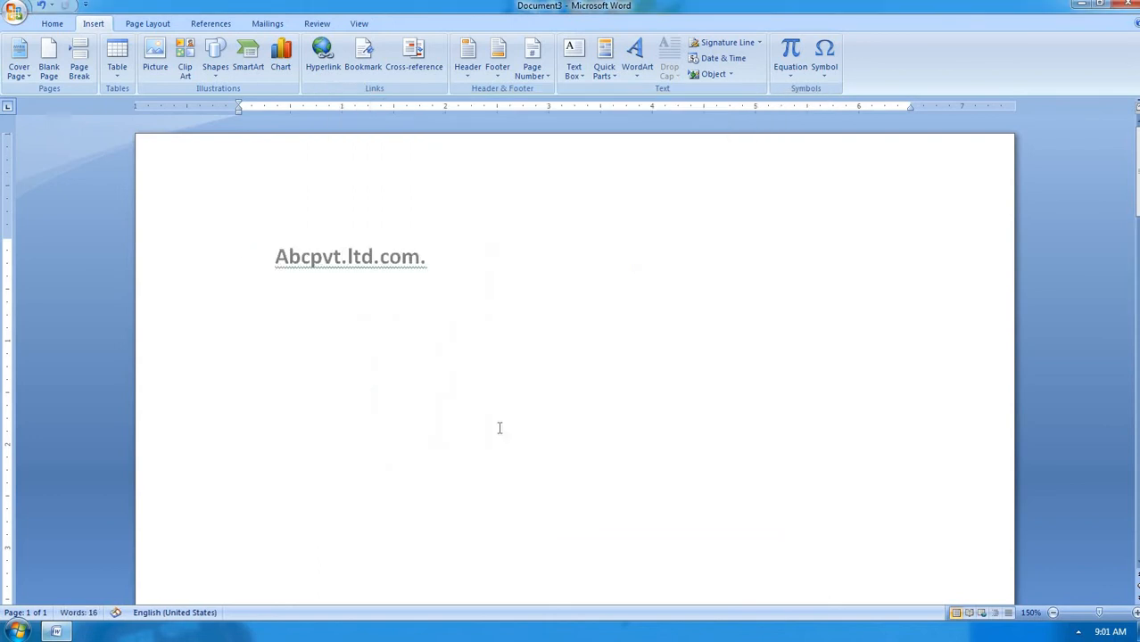
Review the Cubicles cover page, then create a new blank document, Document4
scroll(498, 428, "down", 5)
scroll(498, 430, "down", 6)
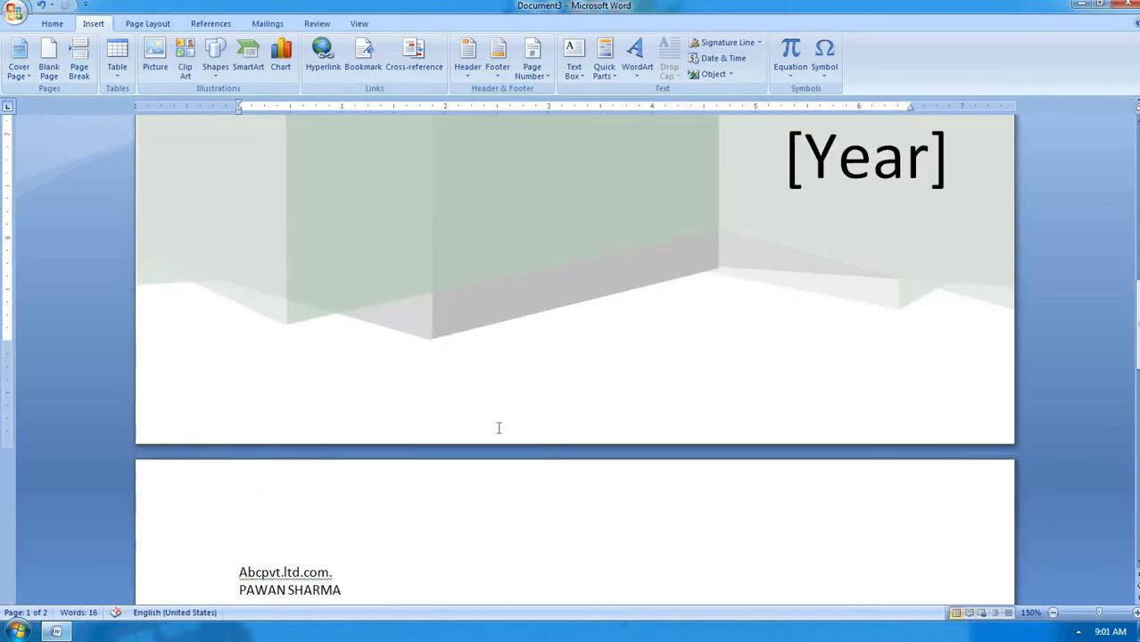
scroll(498, 428, "up", 8)
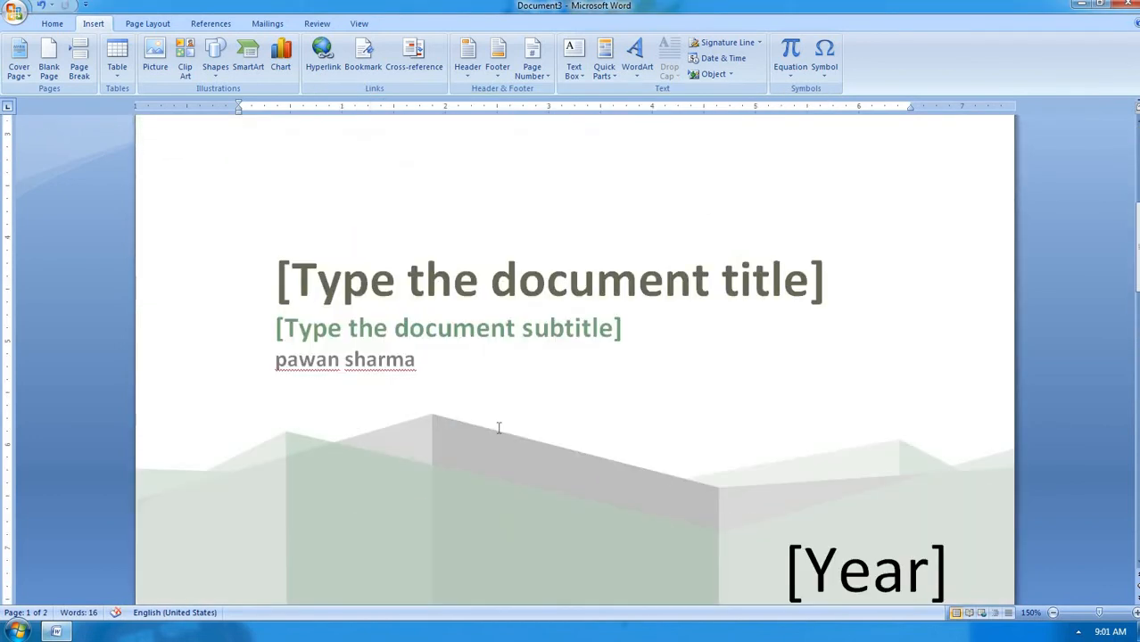
scroll(499, 428, "down", 4)
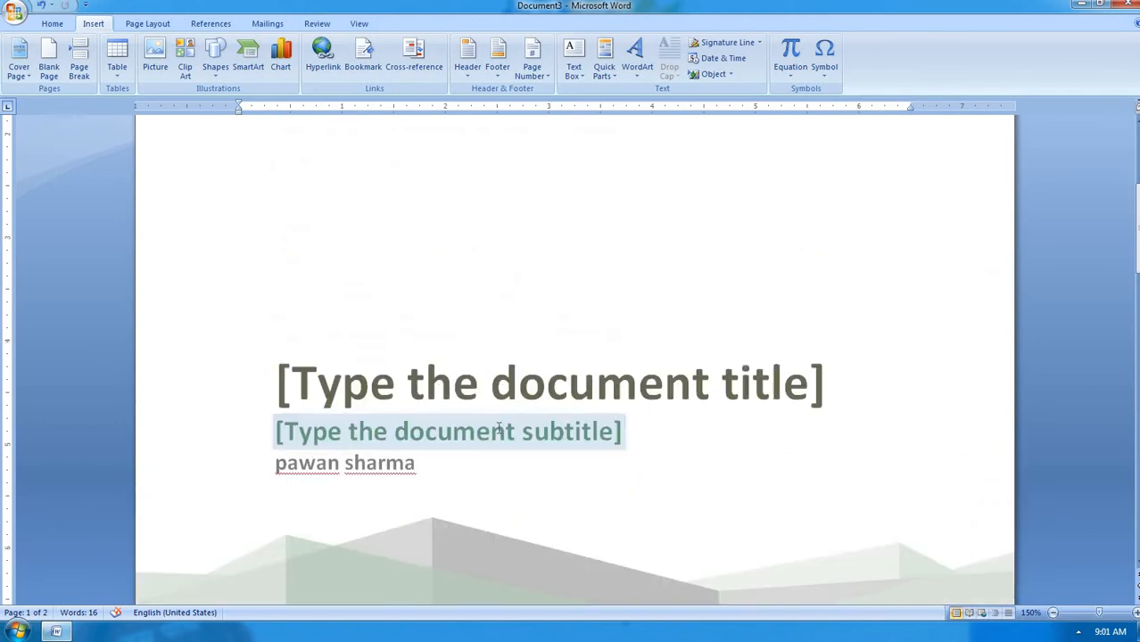
scroll(498, 430, "down", 6)
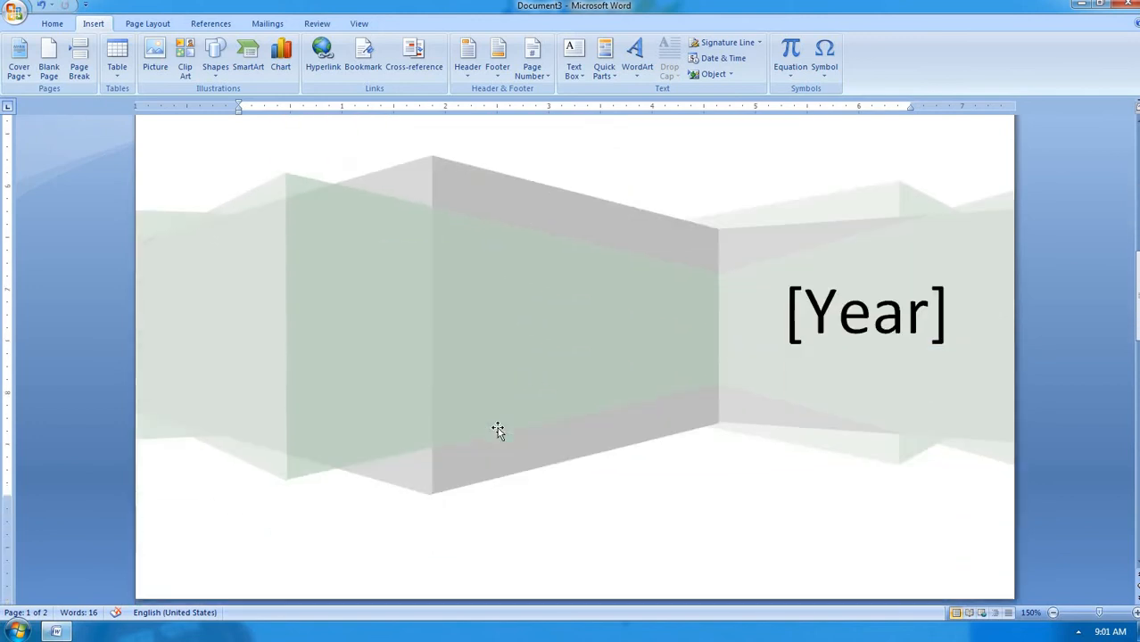
scroll(499, 428, "up", 6)
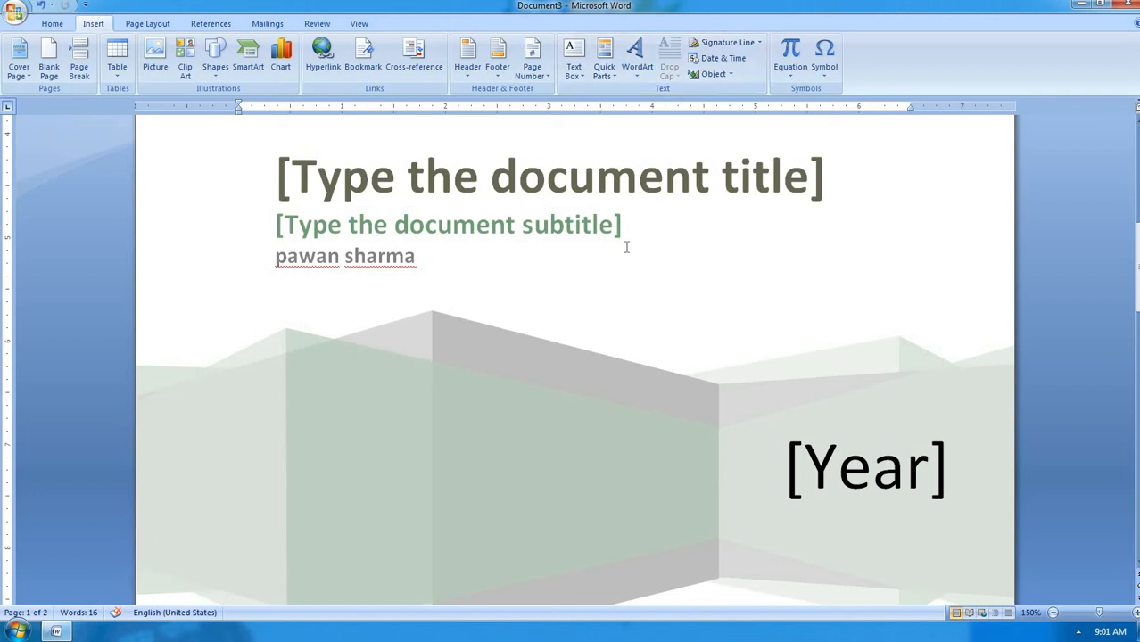
key("ctrl+n")
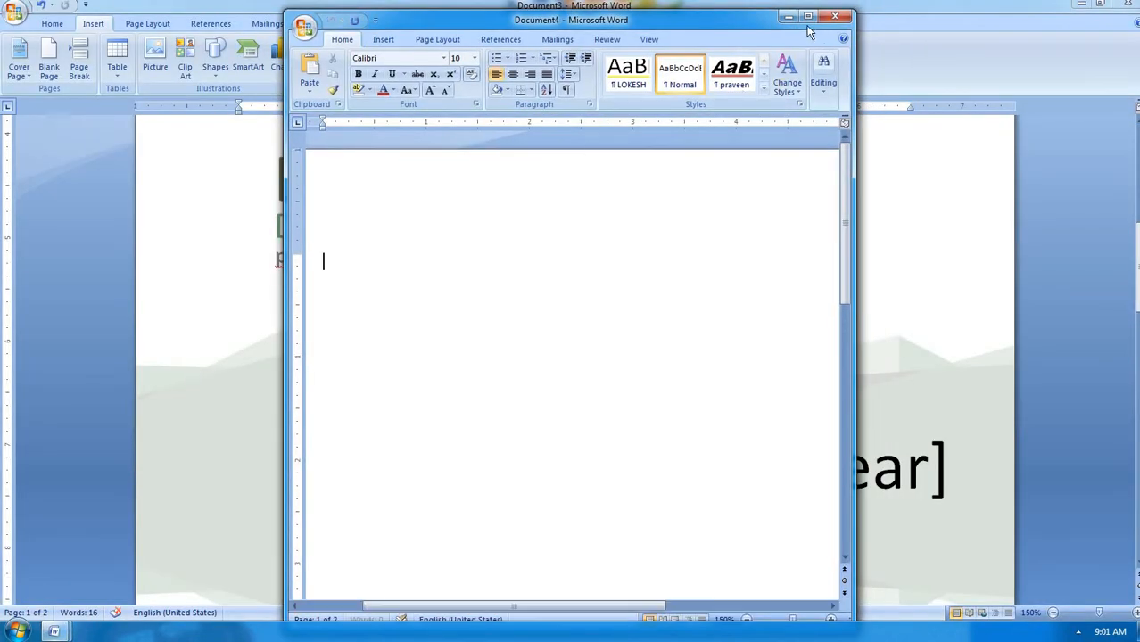
Maximize Document4 and choose a WordArt style from the Insert gallery
left_click(807, 17)
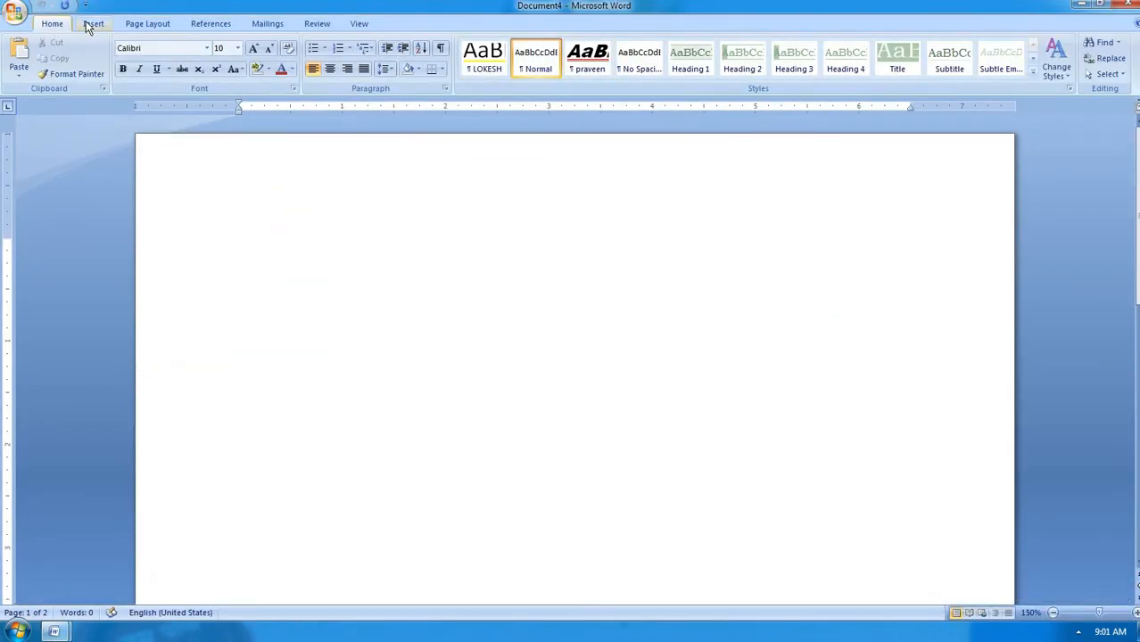
left_click(93, 24)
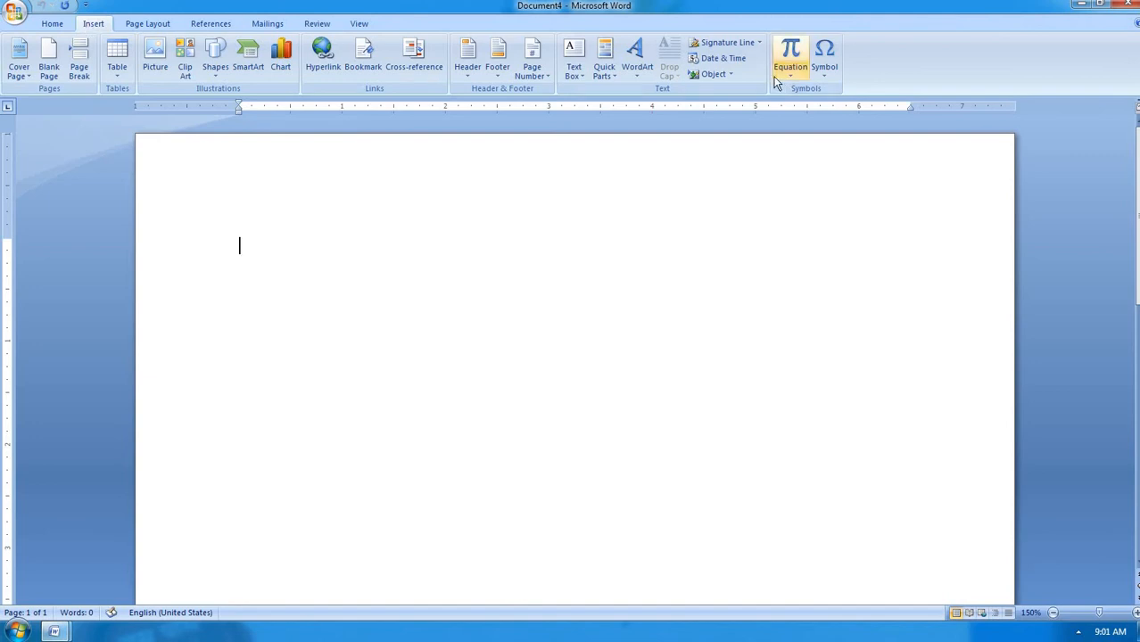
left_click(632, 73)
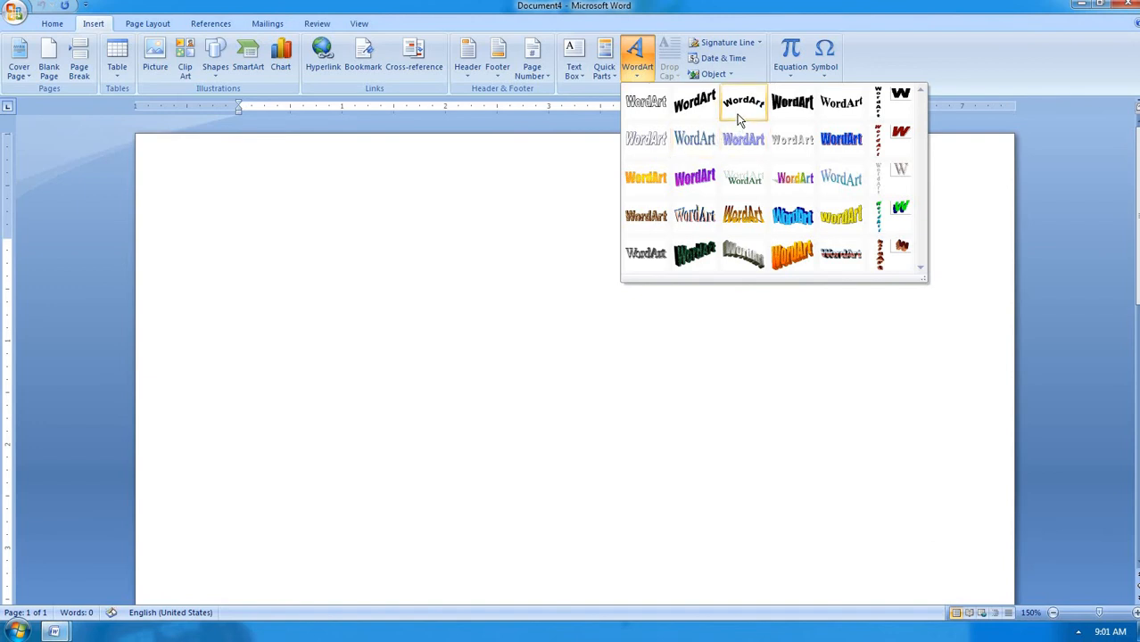
left_click(696, 147)
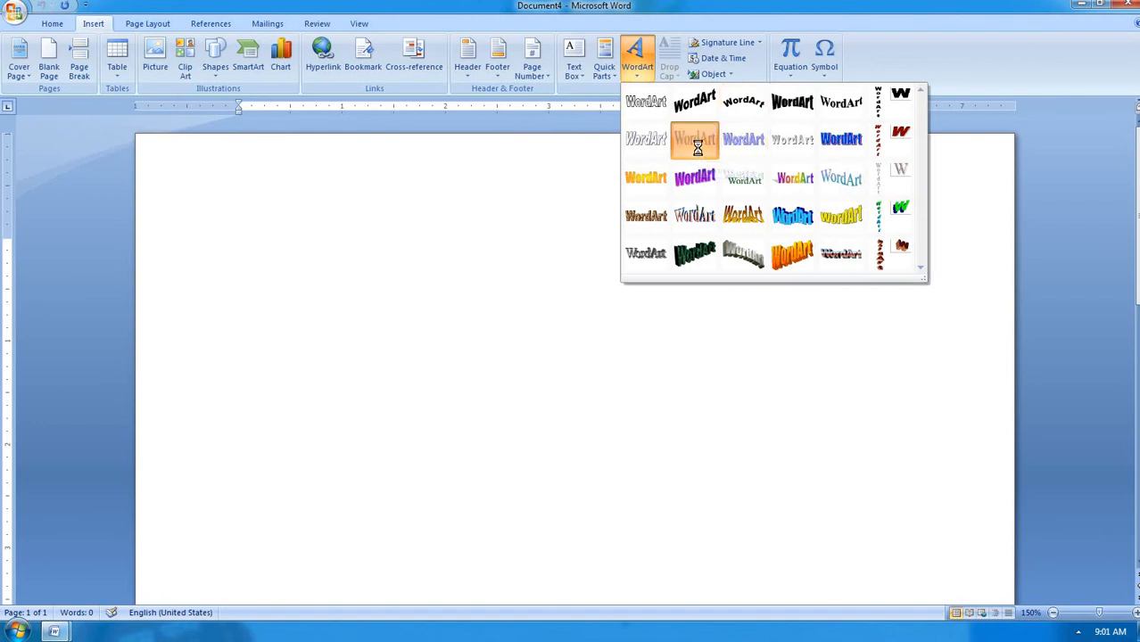
Enter the computer centre's address on three WordArt lines, adding a comma, and place it
type("com")
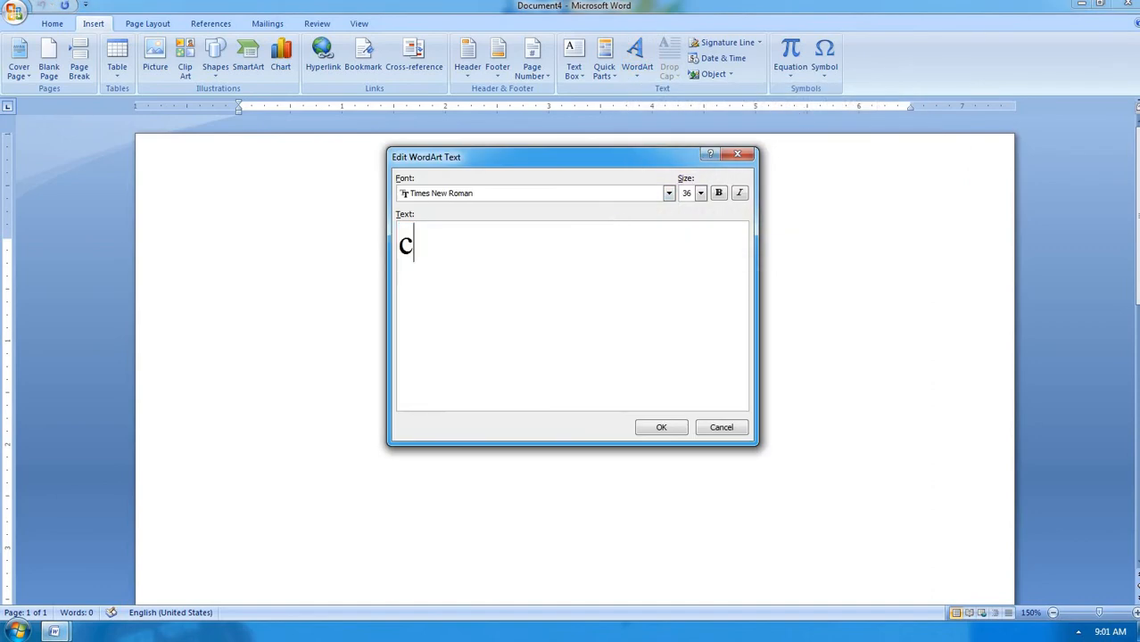
key("BackSpace")
key("BackSpace")
key("BackSpace")
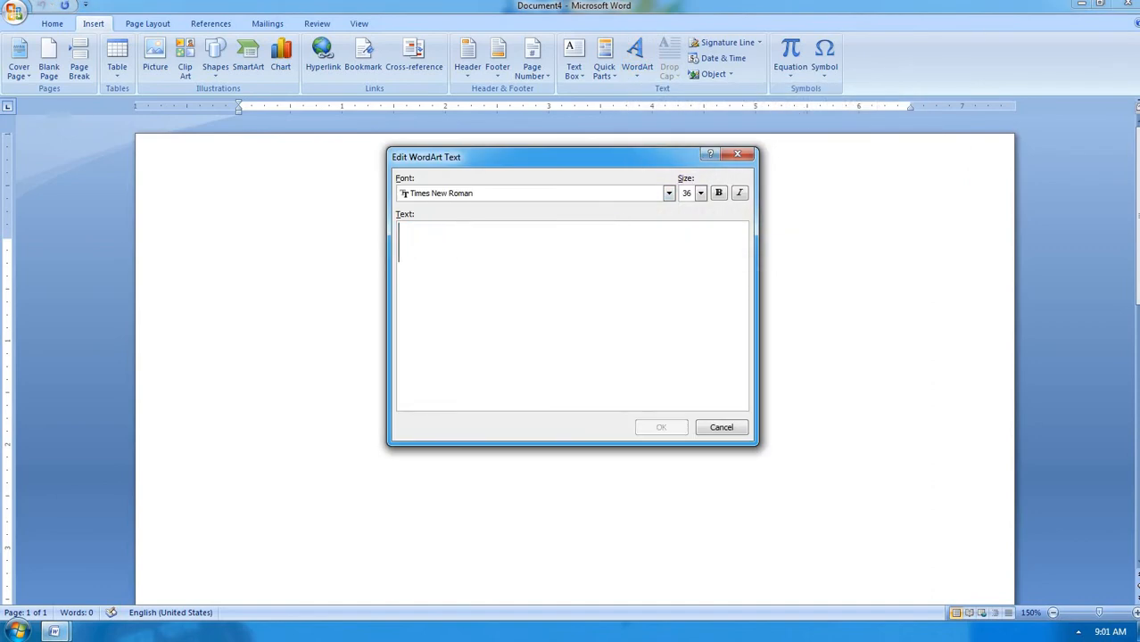
type("hartron ")
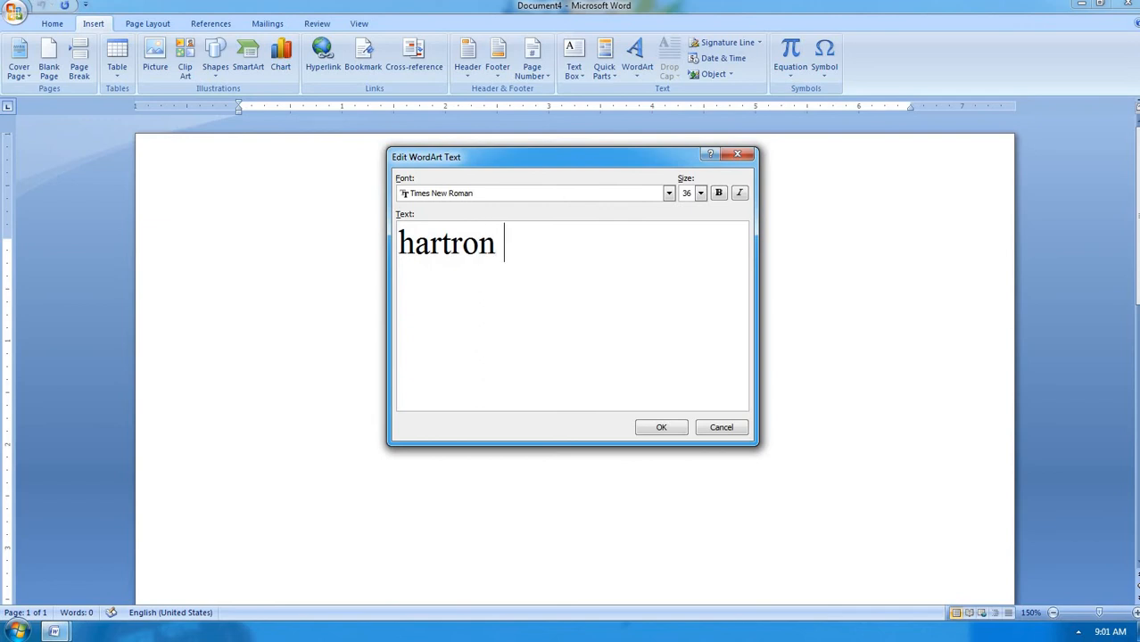
type("computer")
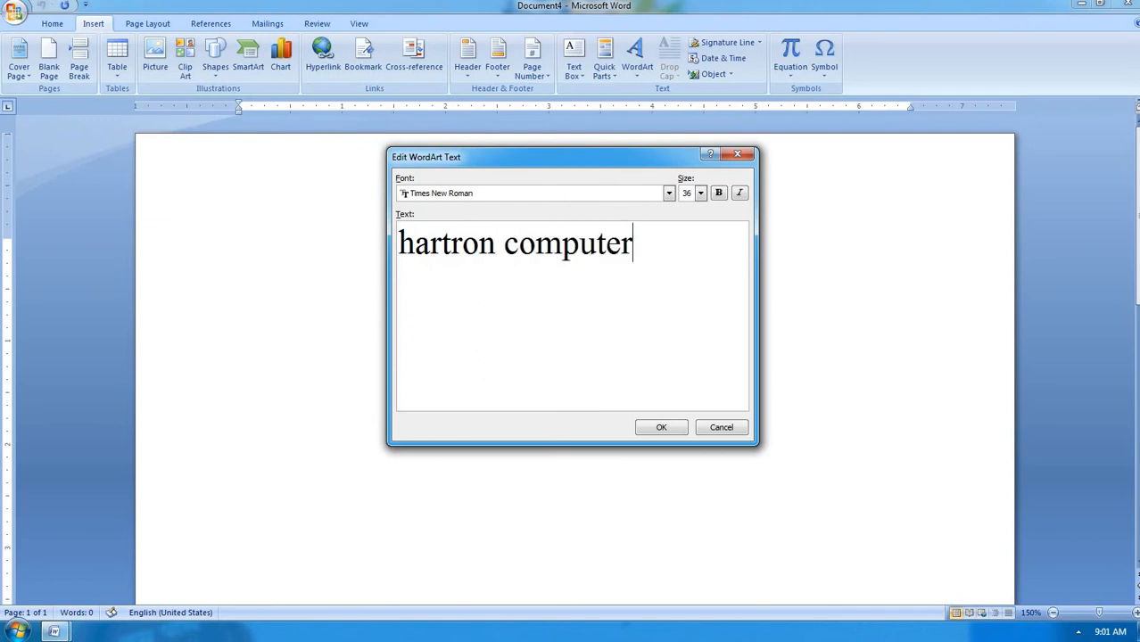
type(" centr")
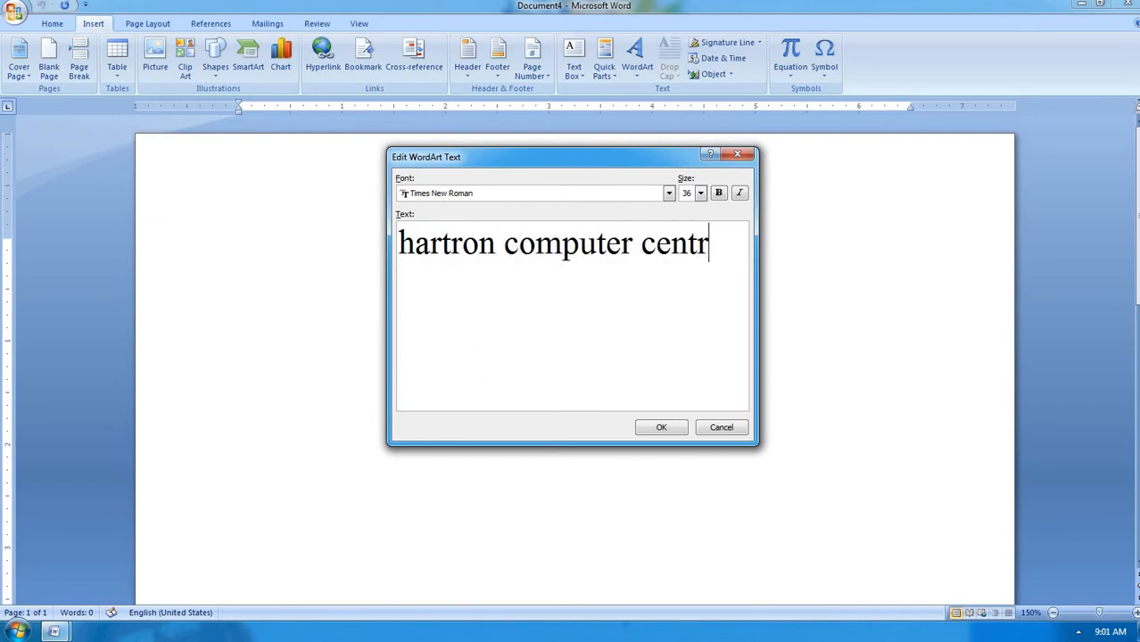
type("e")
key("Return")
type("ne")
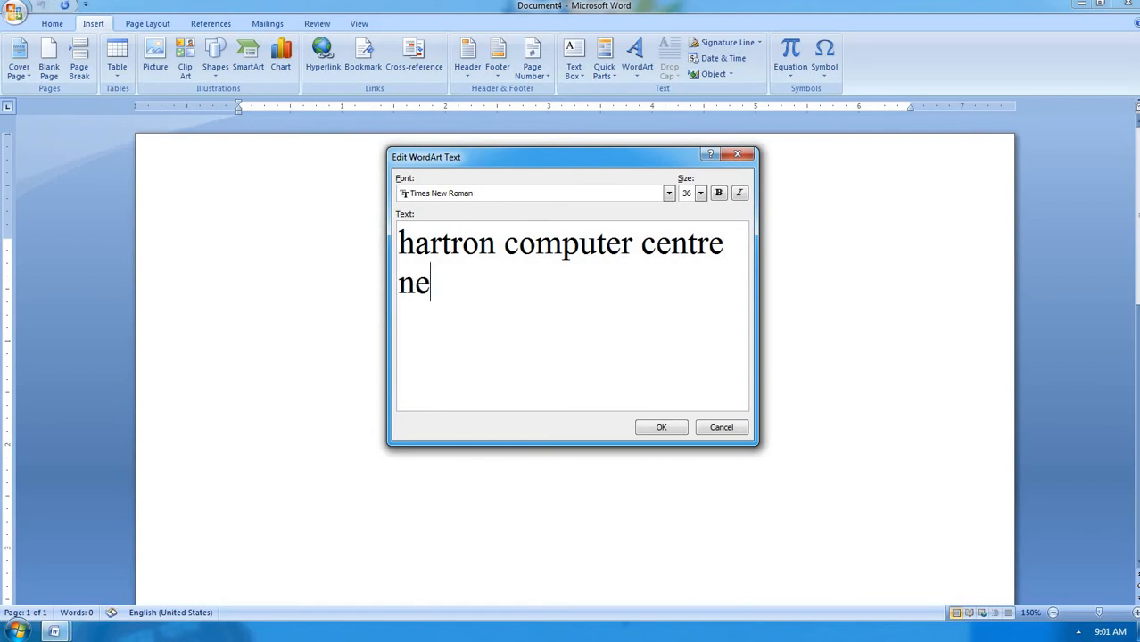
type("ar jat")
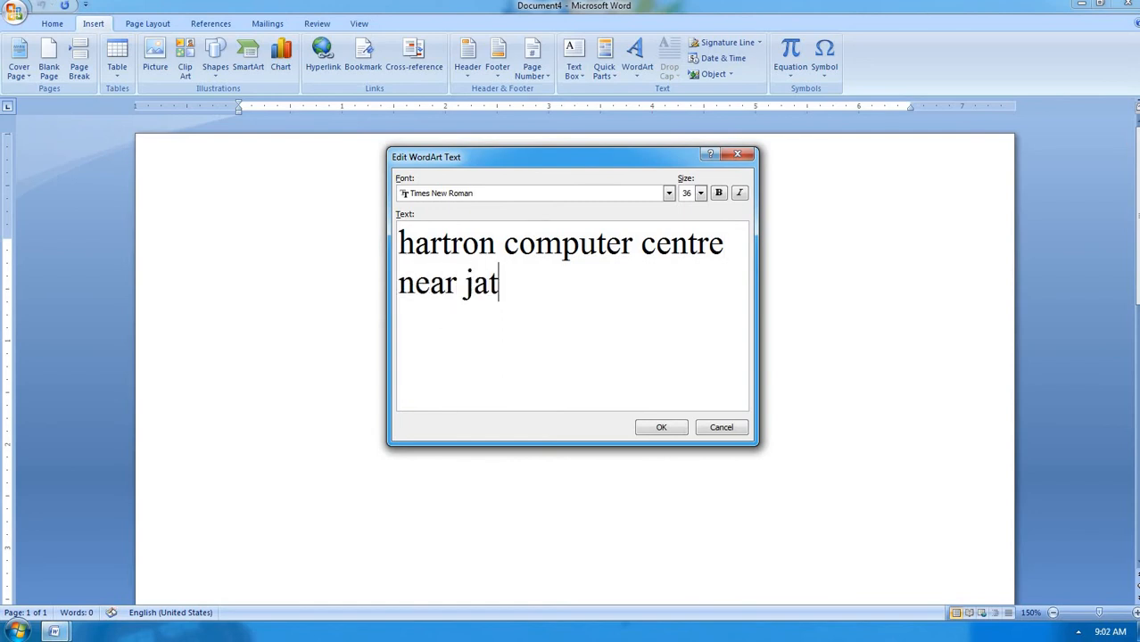
type(" college")
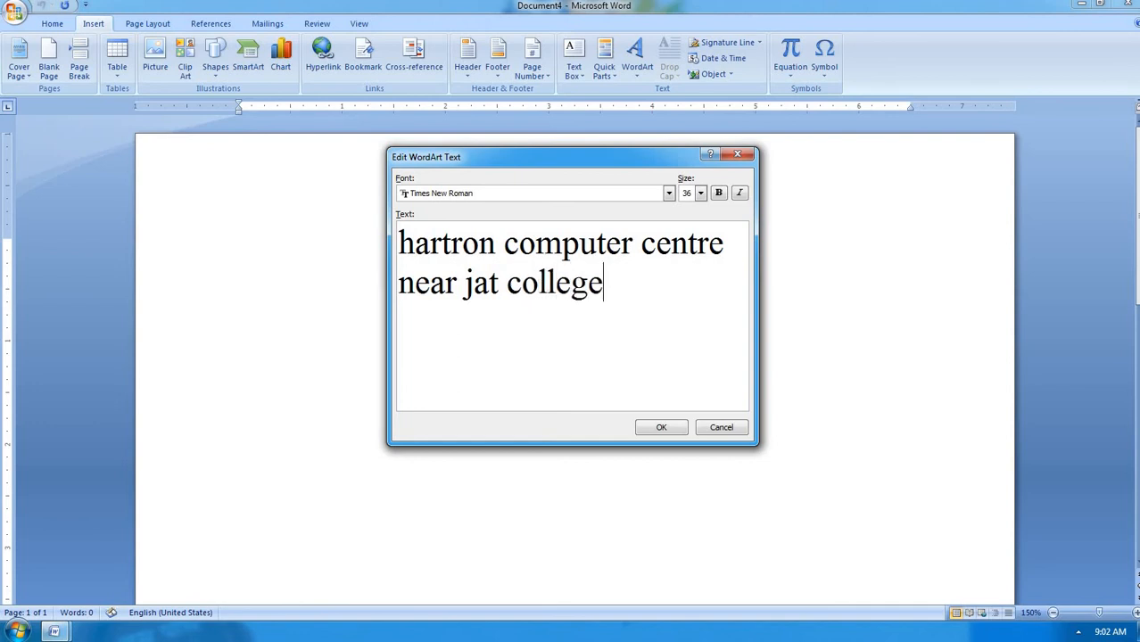
key("Return")
type("hisar")
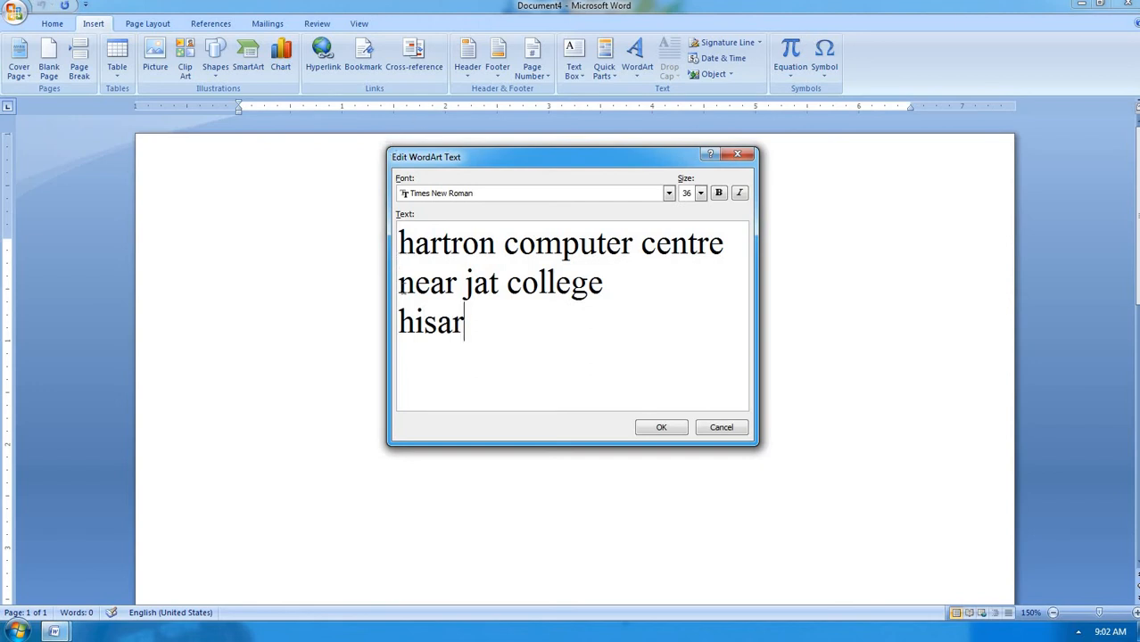
left_click(398, 283)
type(",")
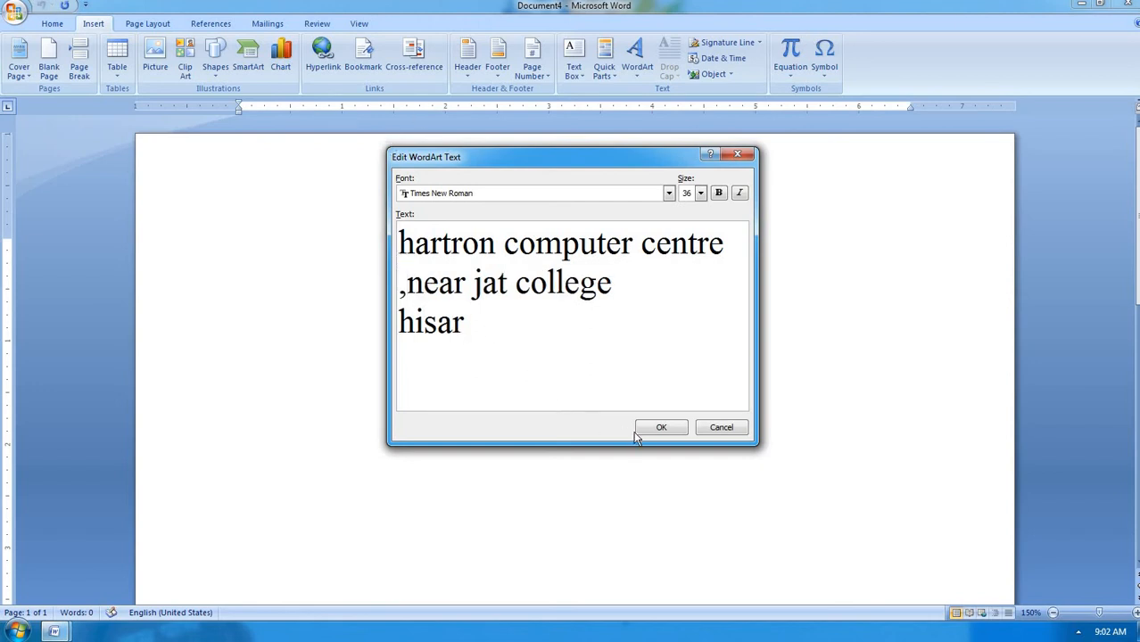
left_click(661, 428)
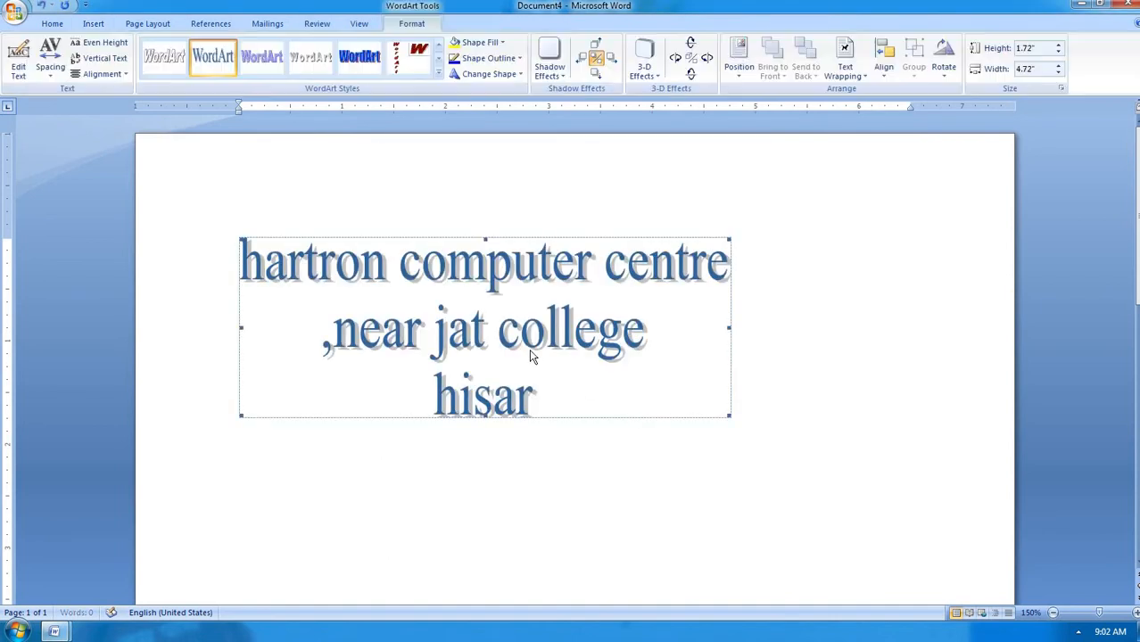
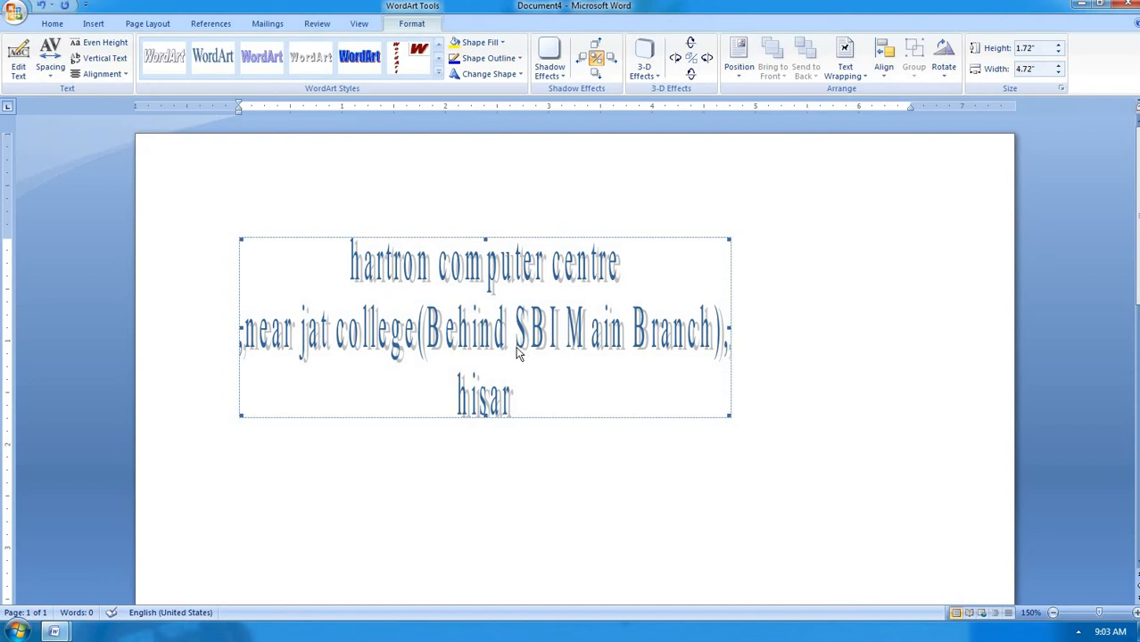
Set the address WordArt's letter spacing to Normal, toggling Even Height on and back off
left_click(51, 78)
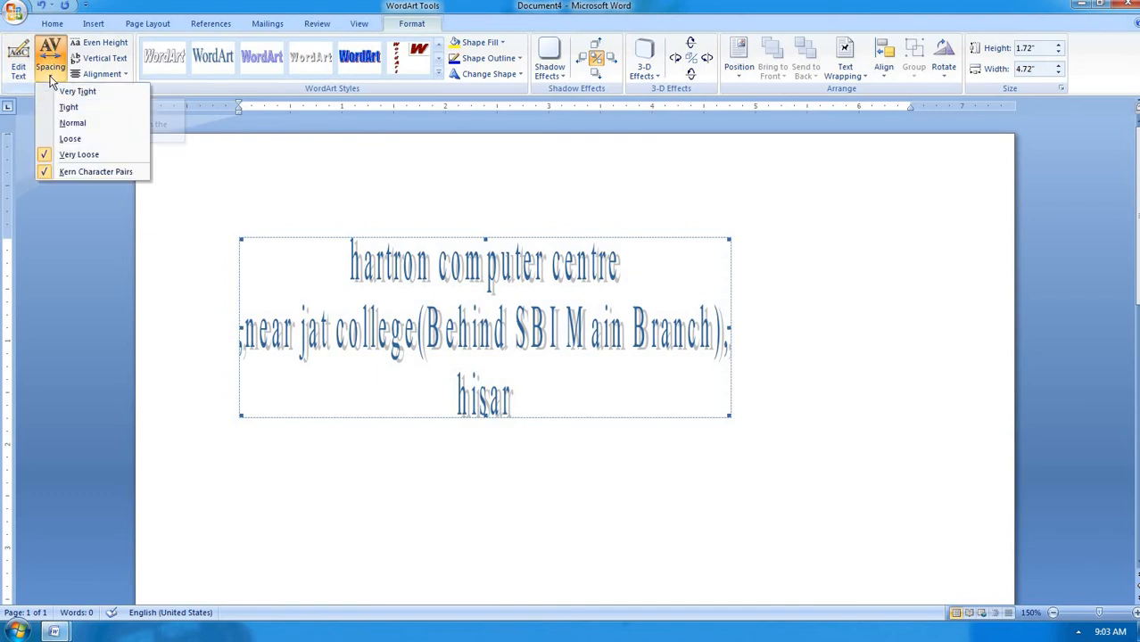
left_click(74, 124)
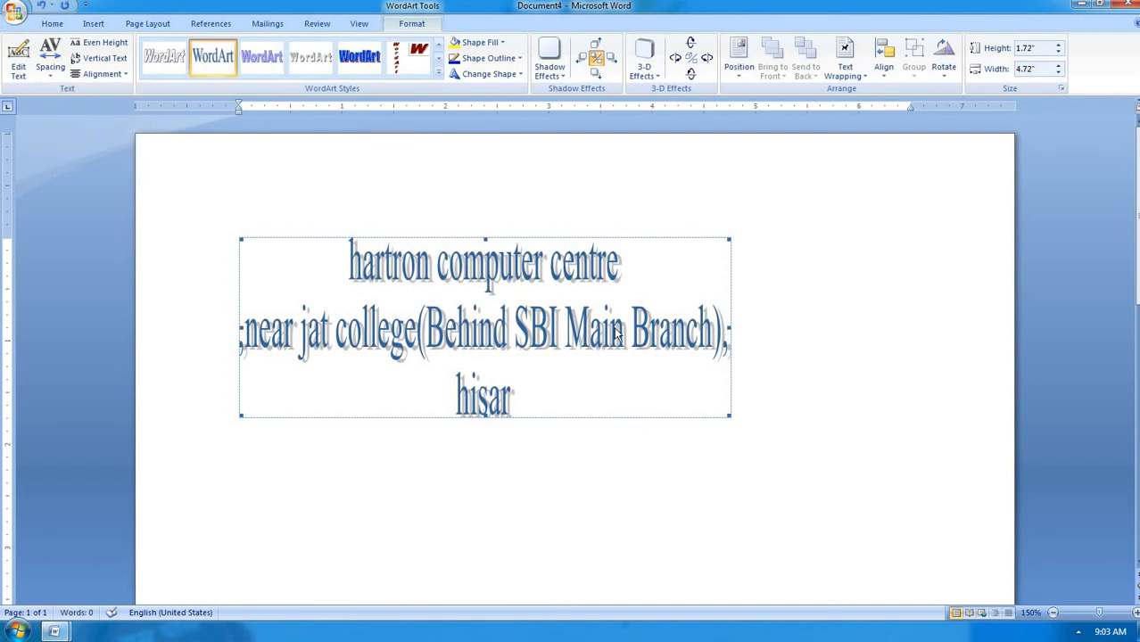
left_click(105, 43)
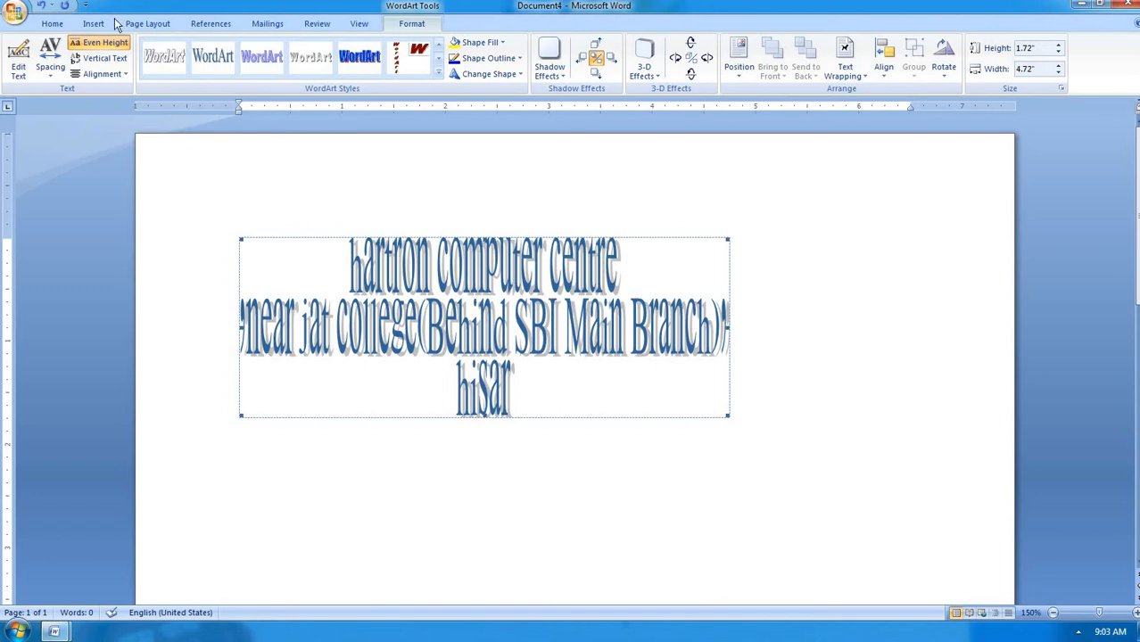
left_click(100, 42)
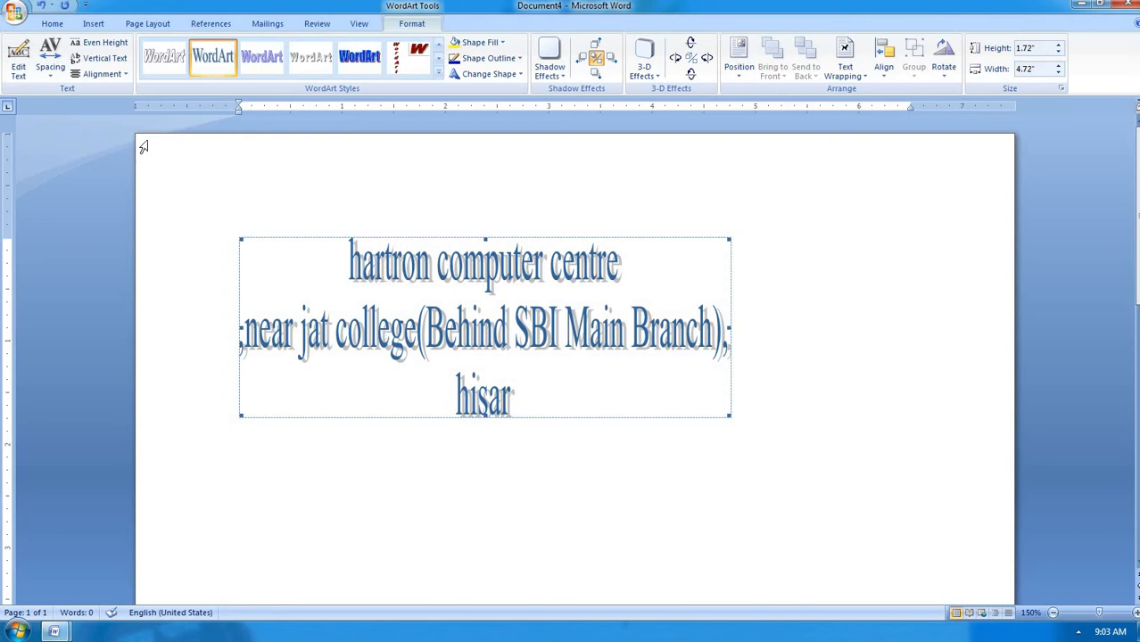
Try vertical WordArt text, revert to horizontal, and expand the full WordArt Styles gallery
left_click(124, 64)
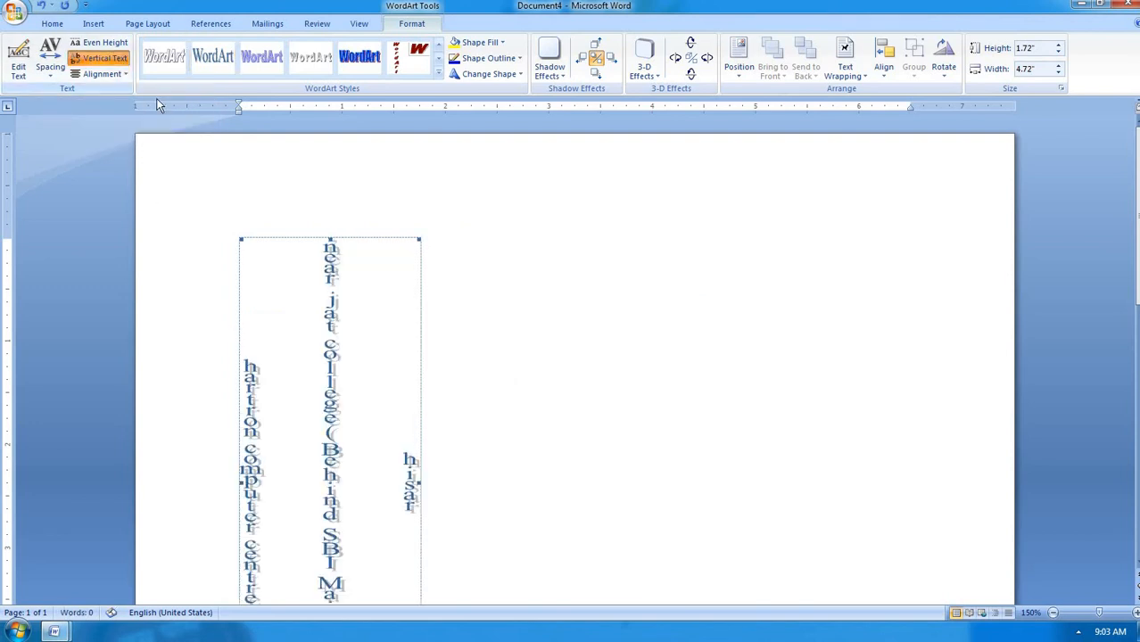
scroll(314, 321, "down", 2)
scroll(314, 321, "down", 5)
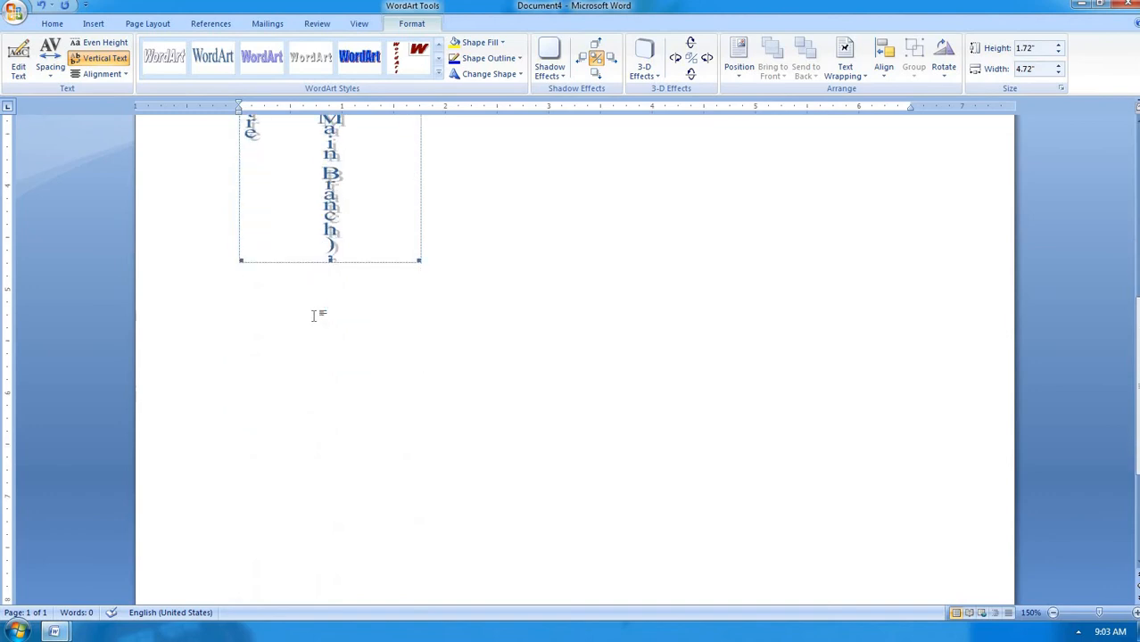
scroll(314, 321, "up", 3)
scroll(316, 322, "up", 4)
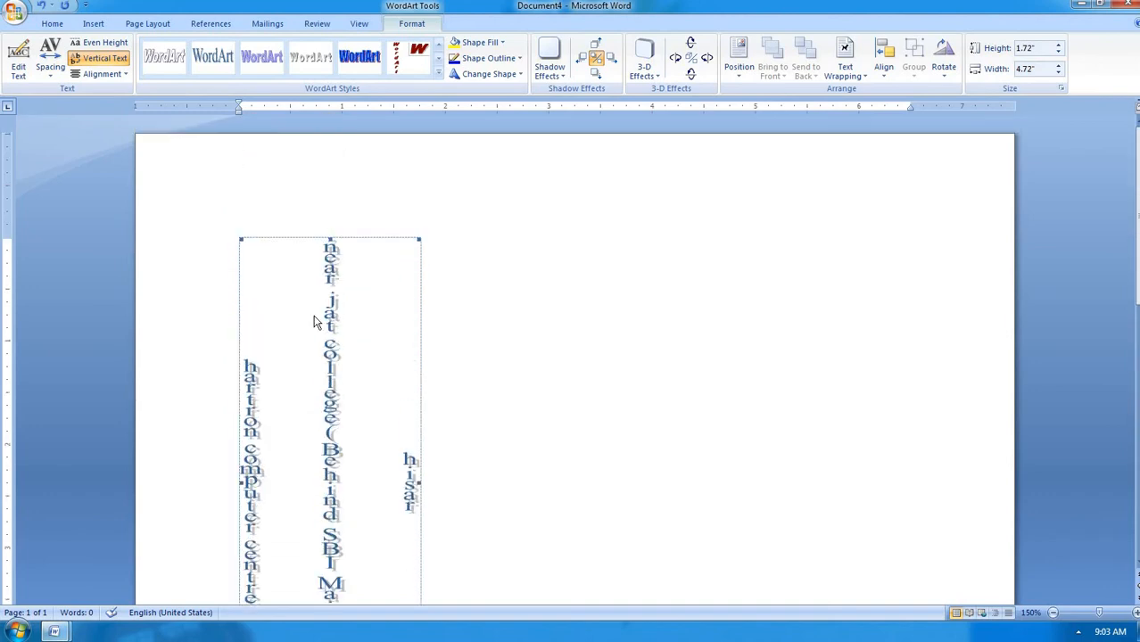
left_click(122, 59)
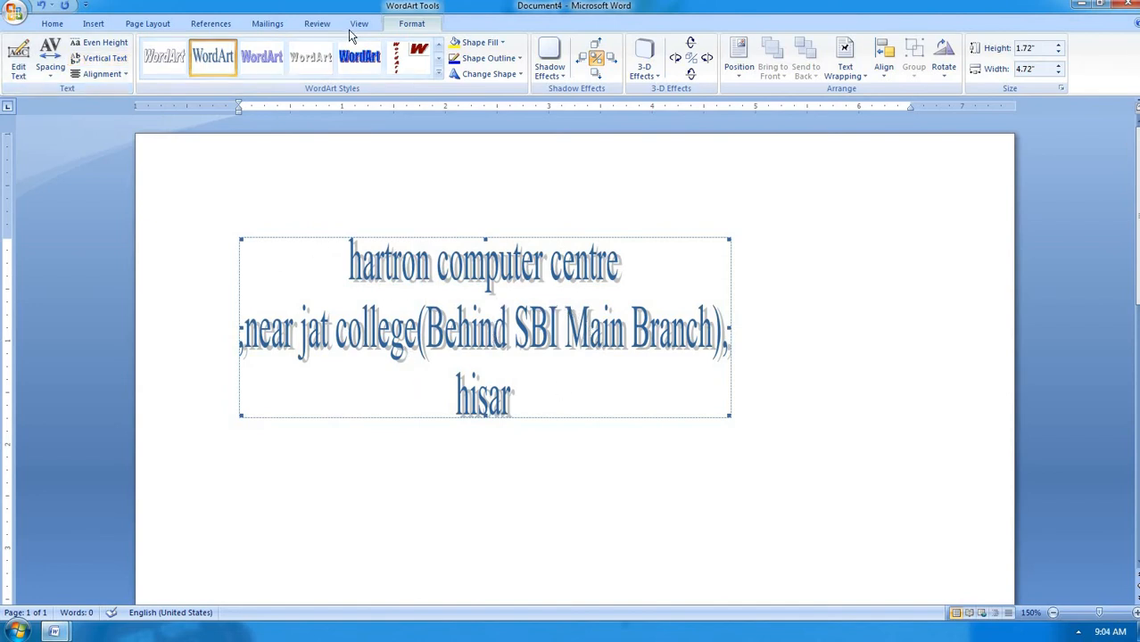
left_click(438, 74)
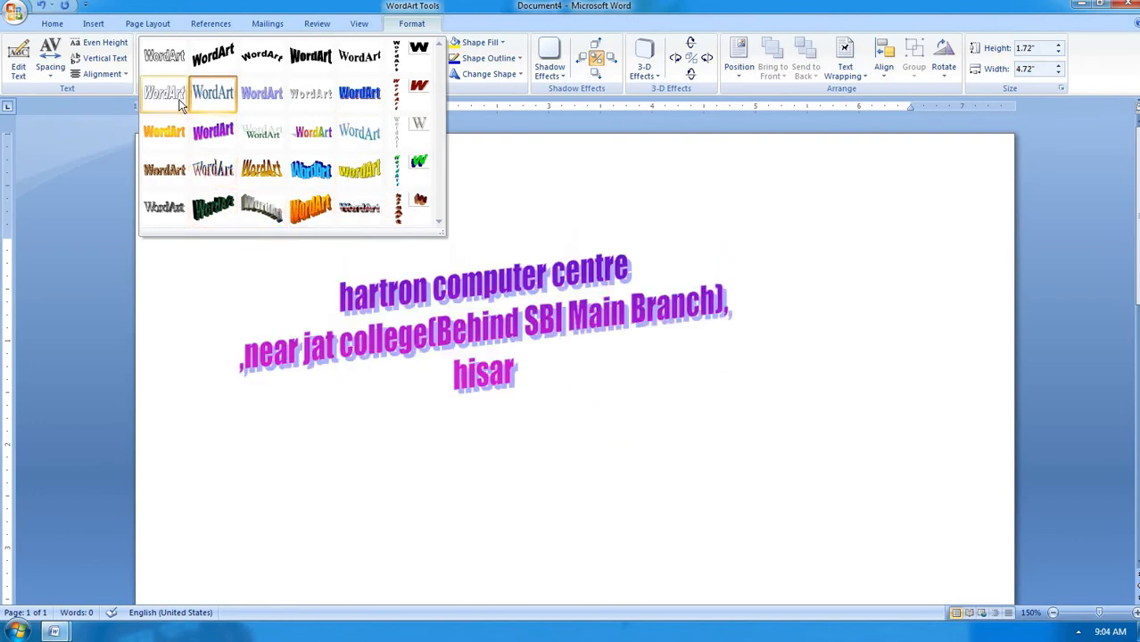
Apply the green shadowed WordArt style, browsing the Change Shape warps without picking one
left_click(260, 140)
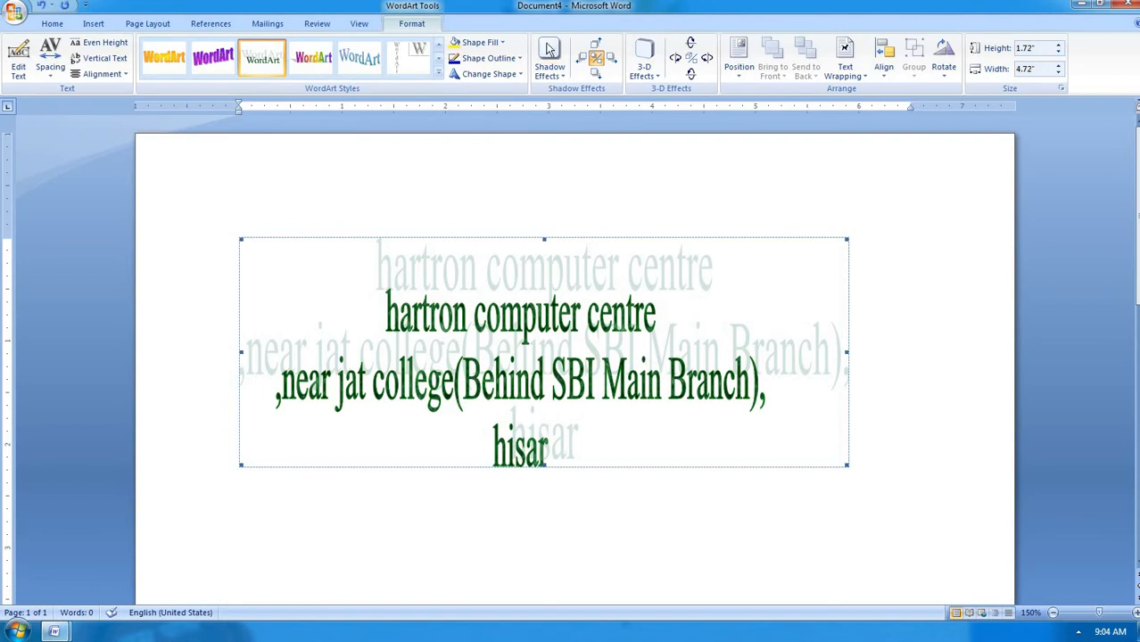
left_click(489, 74)
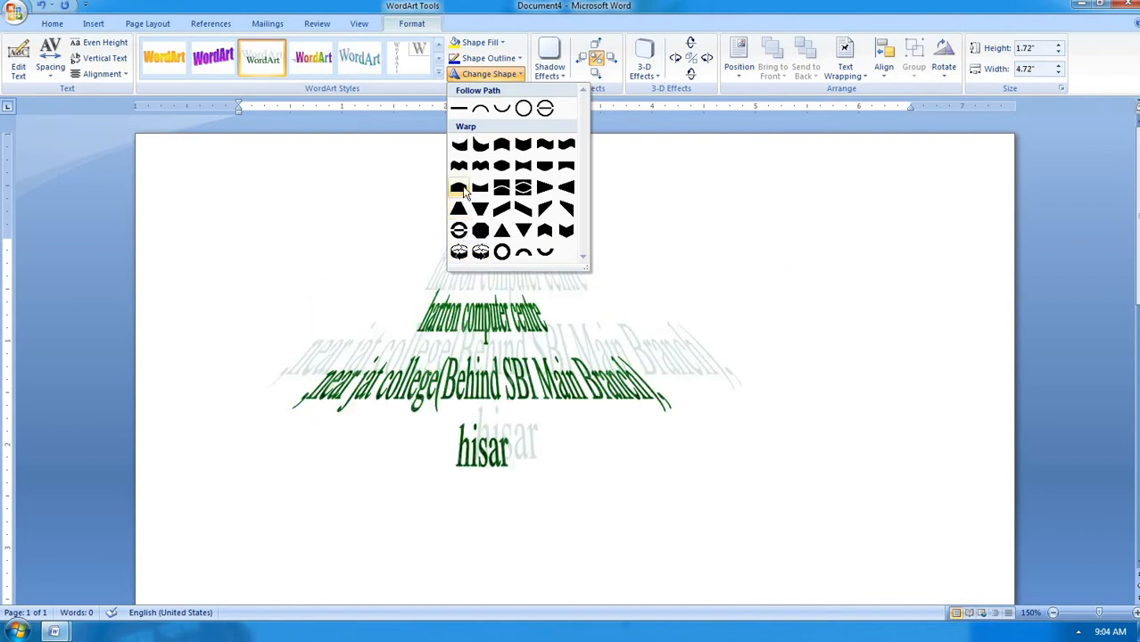
left_click(671, 209)
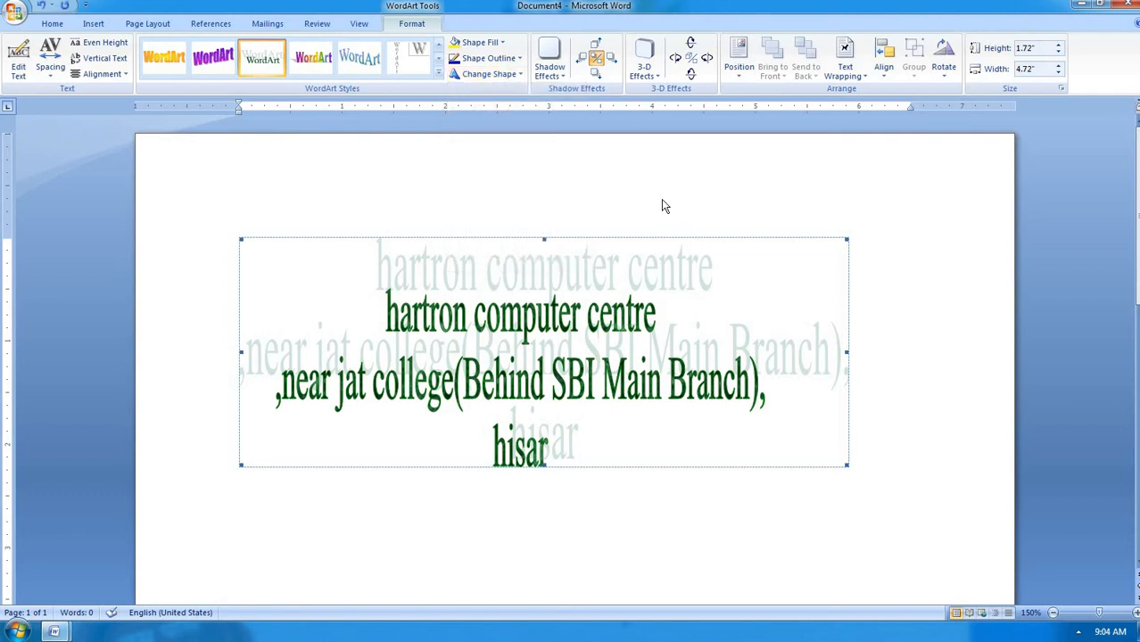
Delete the WordArt and generate sample paragraphs with =rand()
key("ctrl+a")
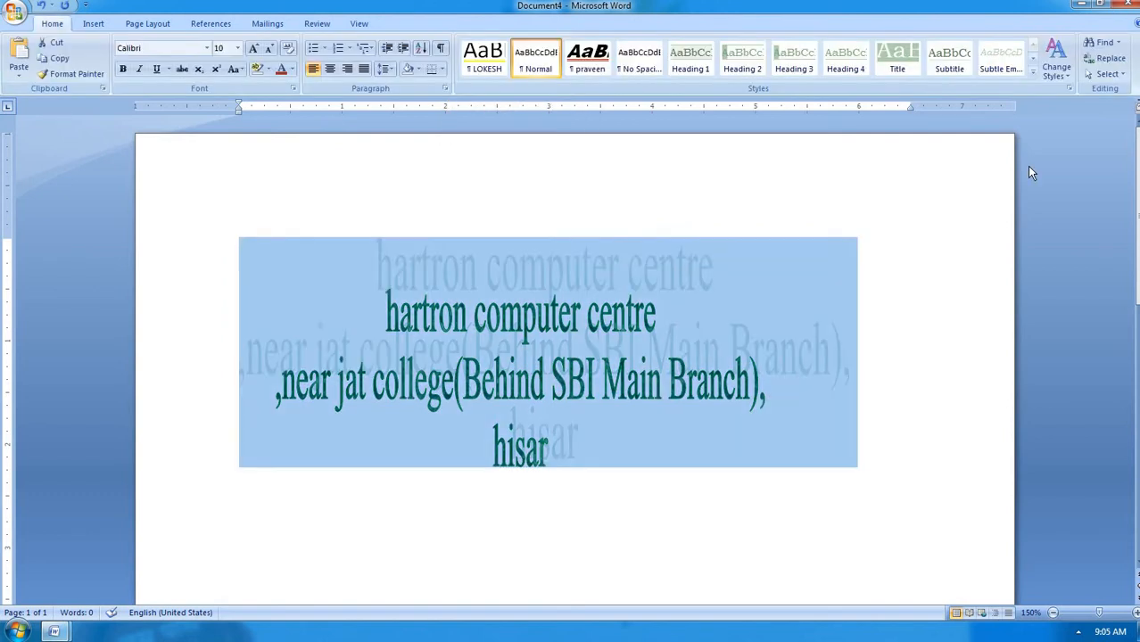
key("Delete")
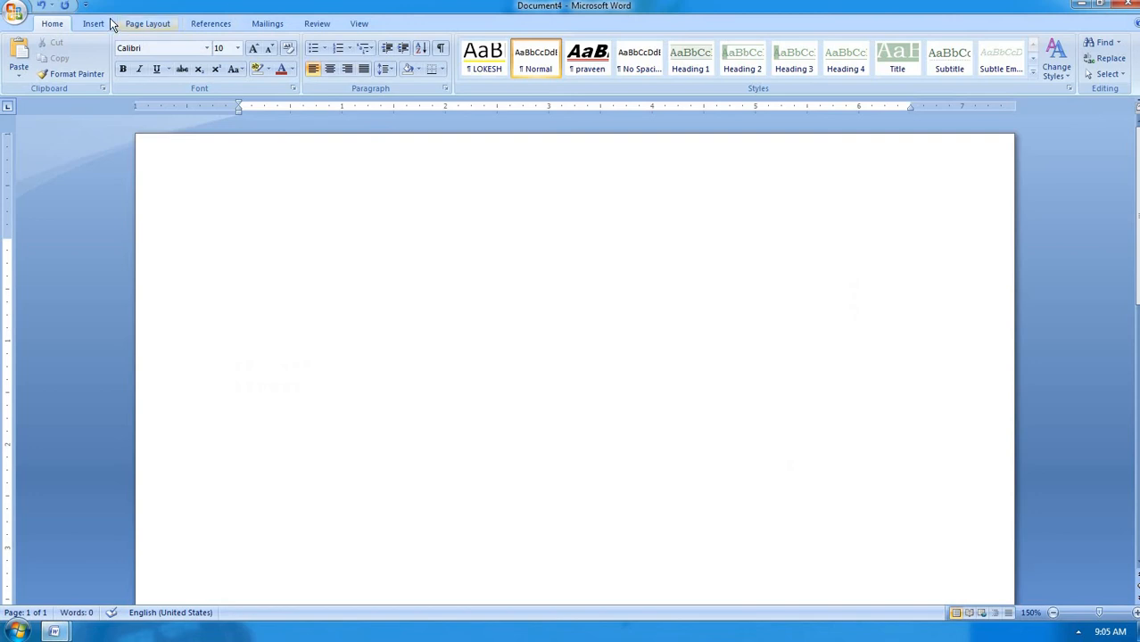
left_click(94, 24)
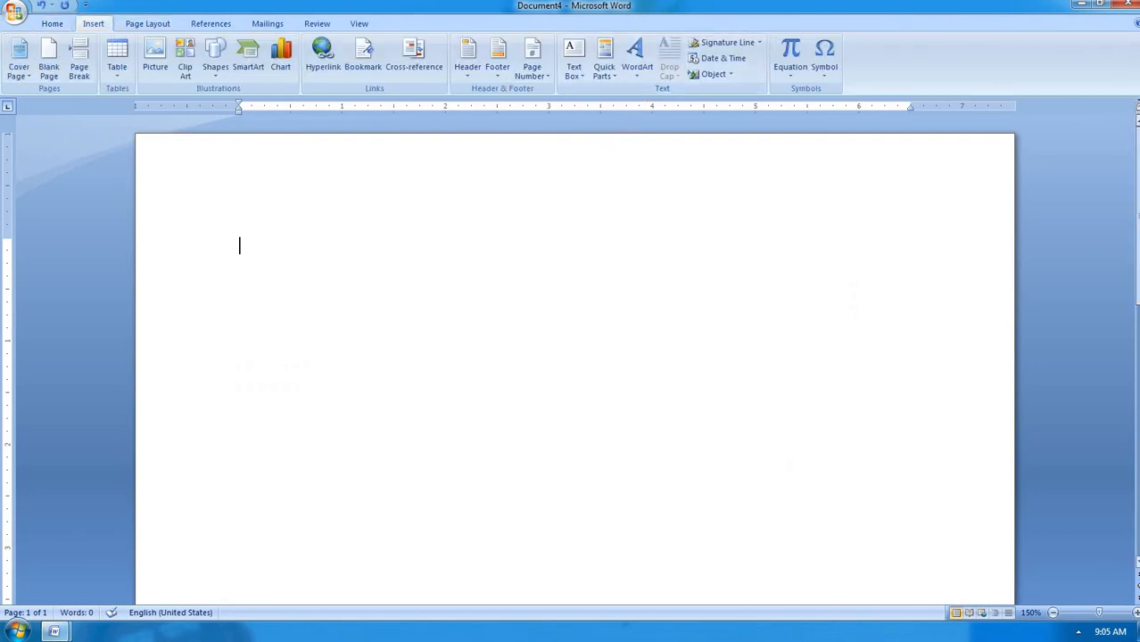
type("=rand()")
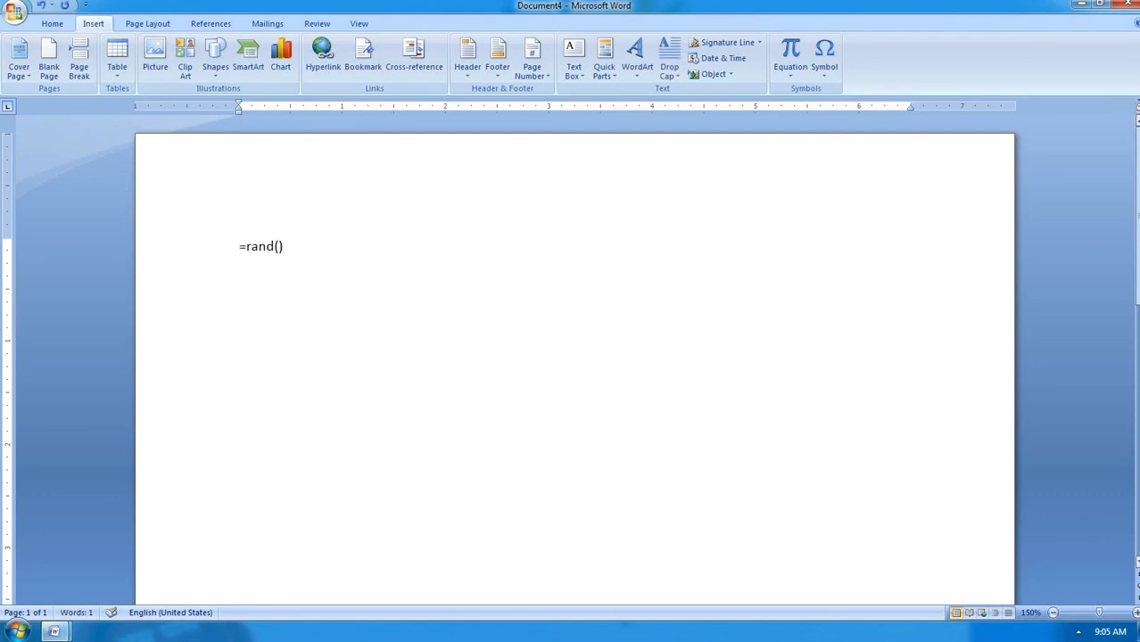
key("Return")
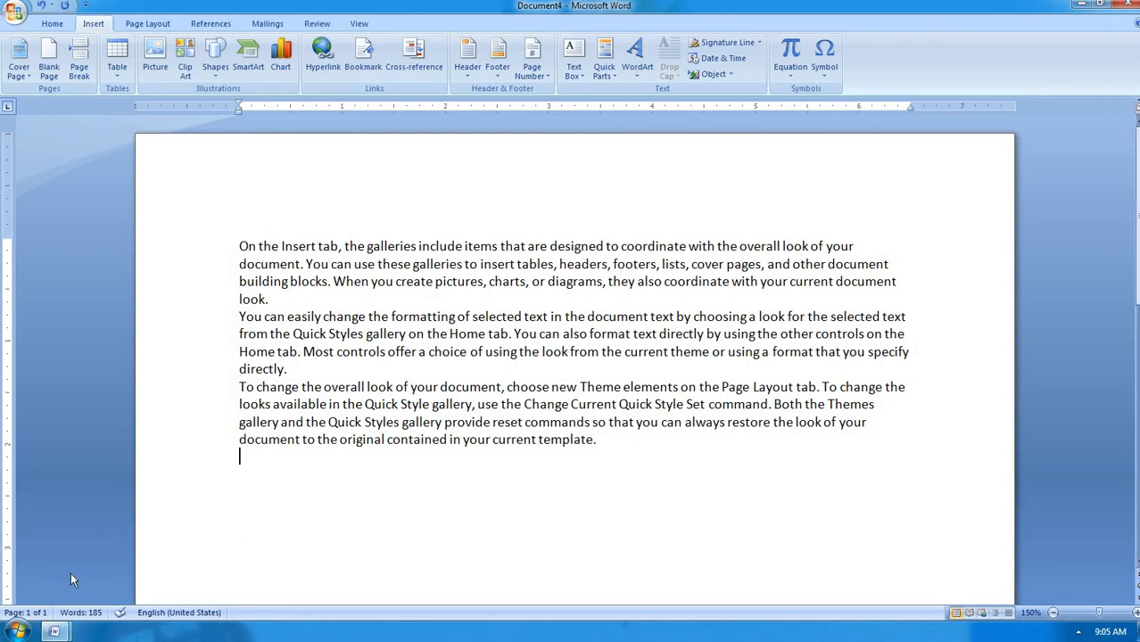
Apply a Dropped drop cap to the opening O, Y and T of the three paragraphs
left_click(241, 246)
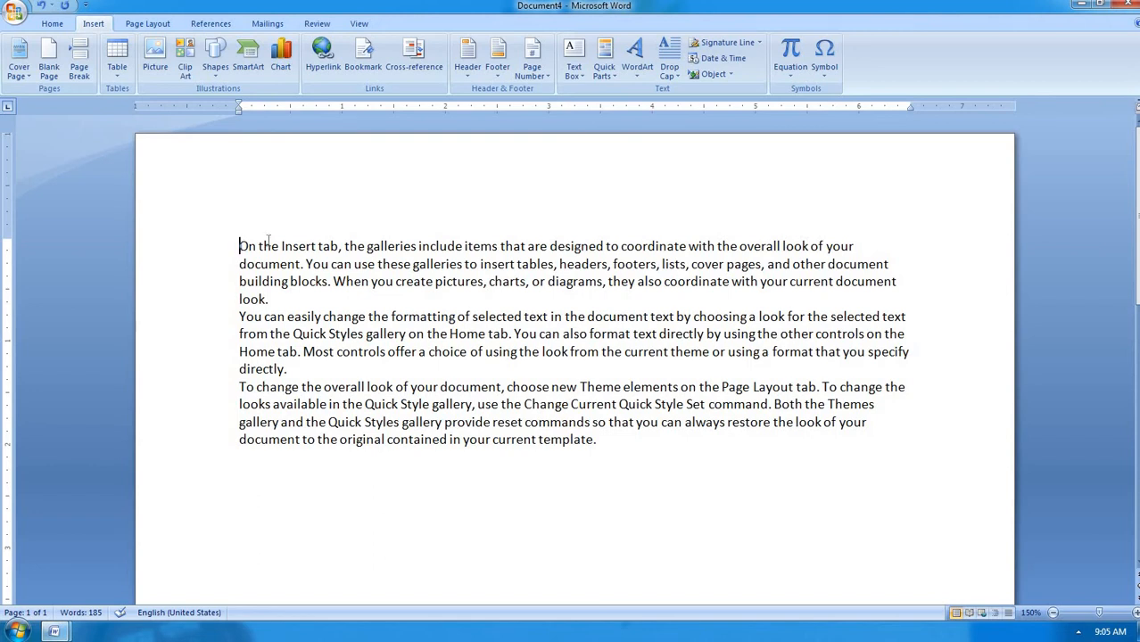
left_click(679, 73)
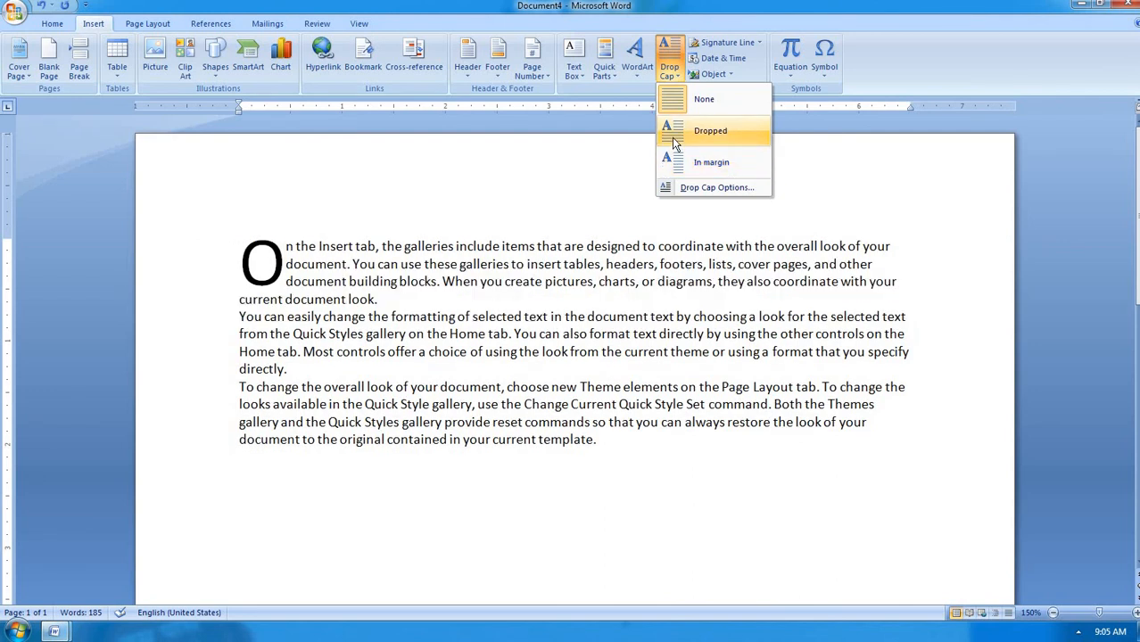
left_click(675, 131)
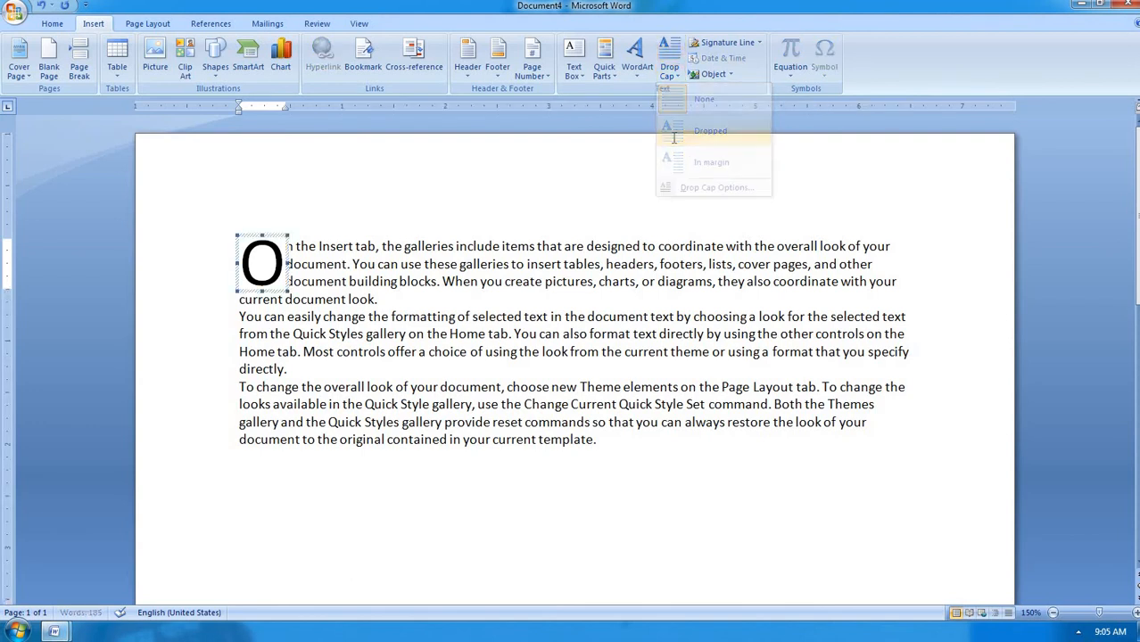
left_click(237, 316)
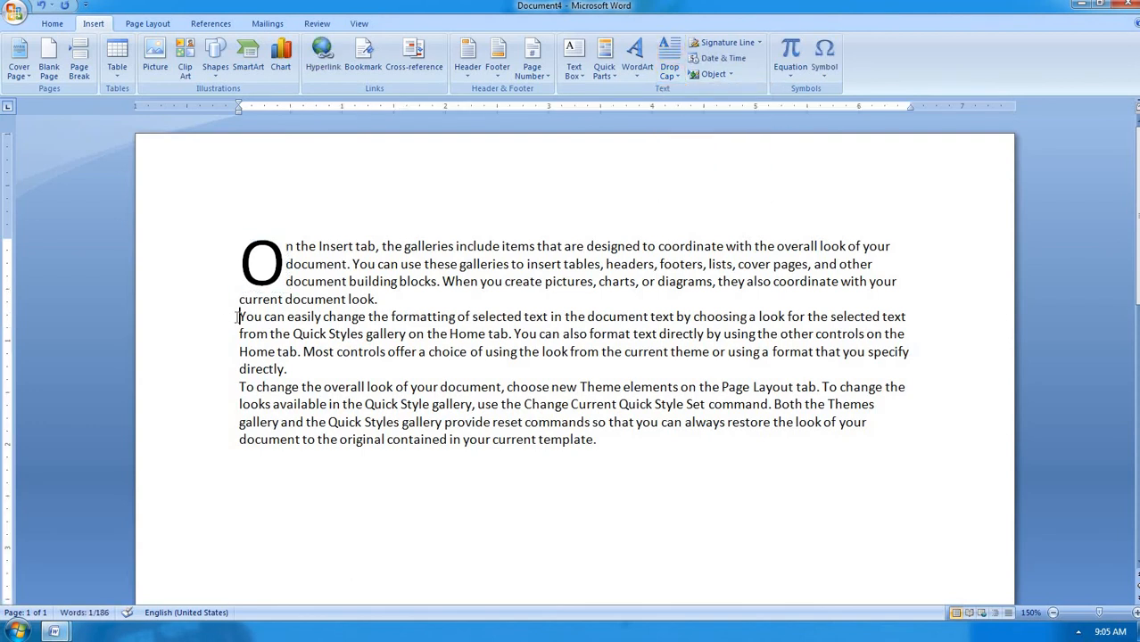
left_click(670, 76)
left_click(687, 130)
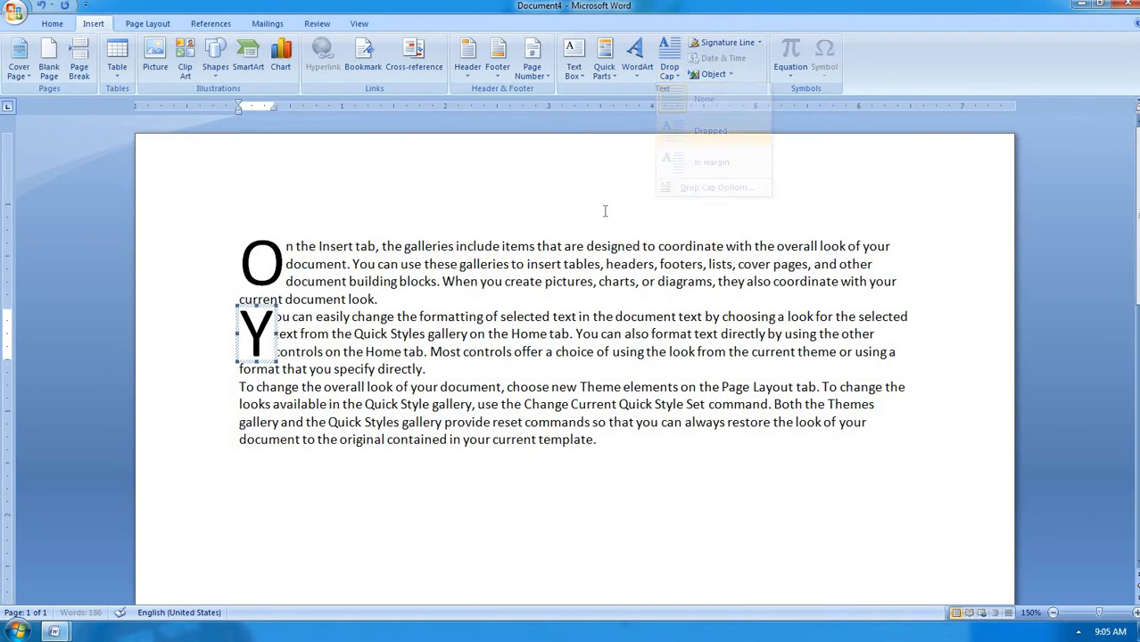
left_click(240, 385)
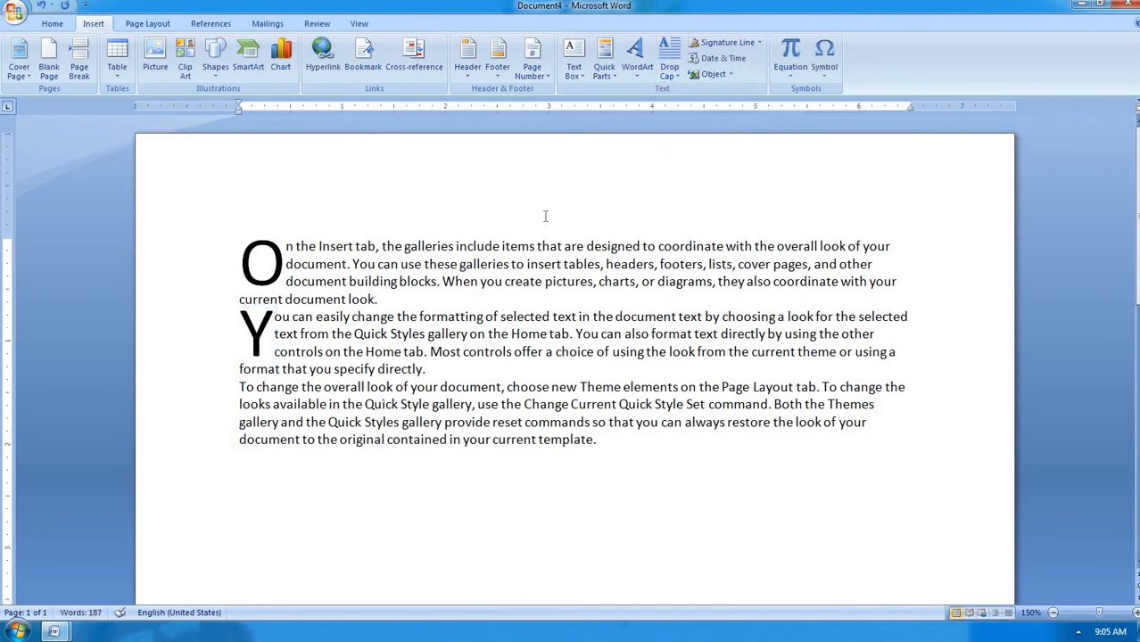
left_click(668, 76)
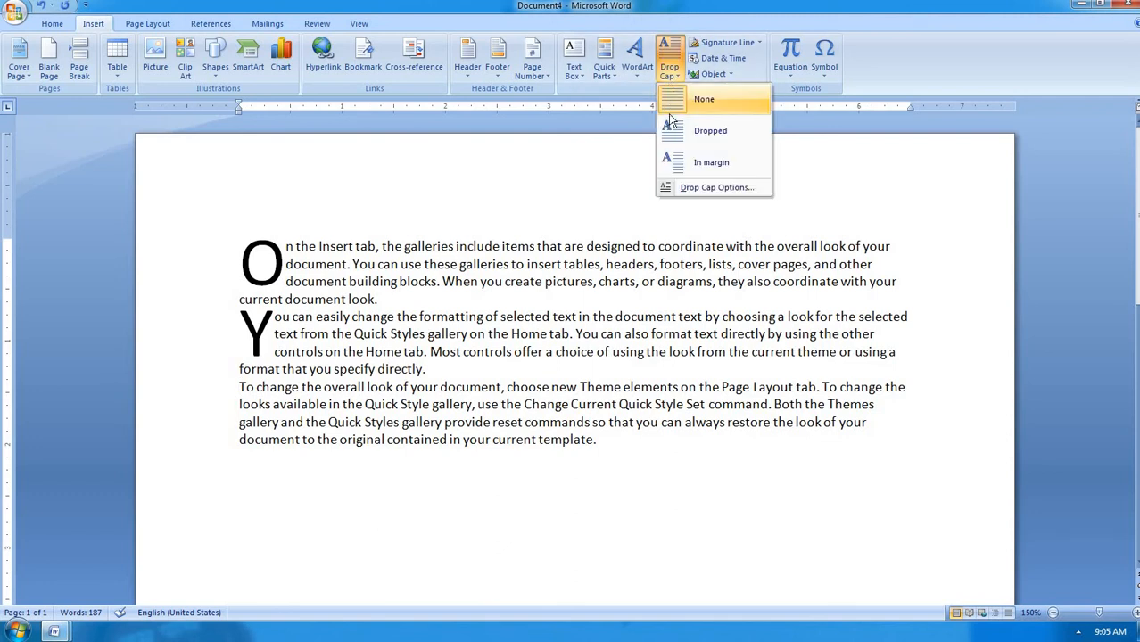
left_click(705, 131)
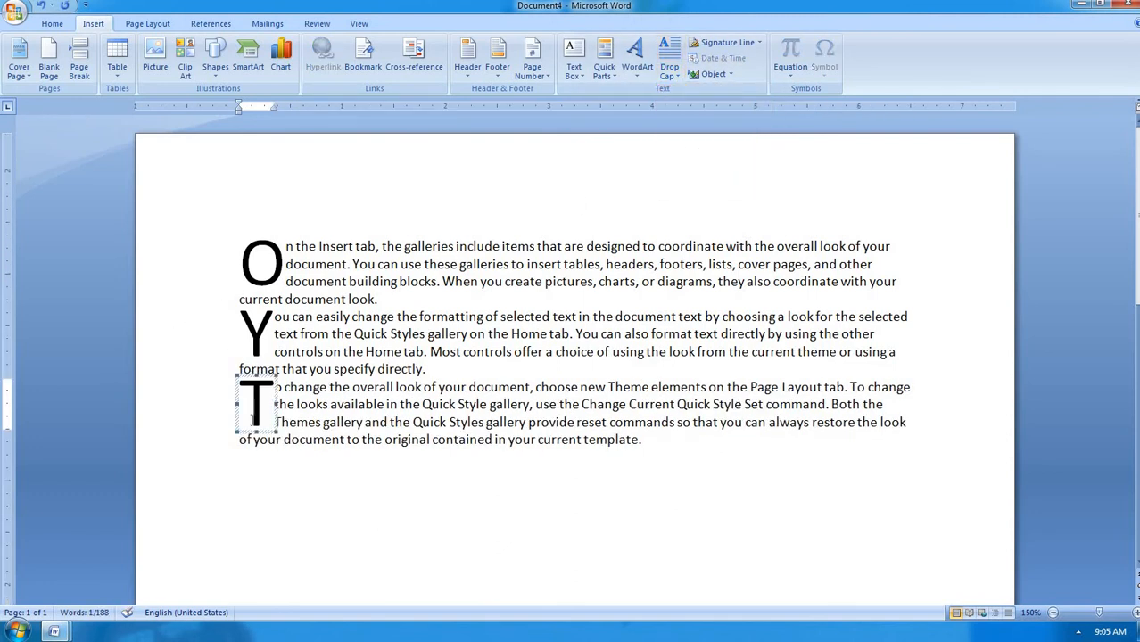
Undo the Y and T drop caps, keeping only the dropped capital O
left_click(259, 252)
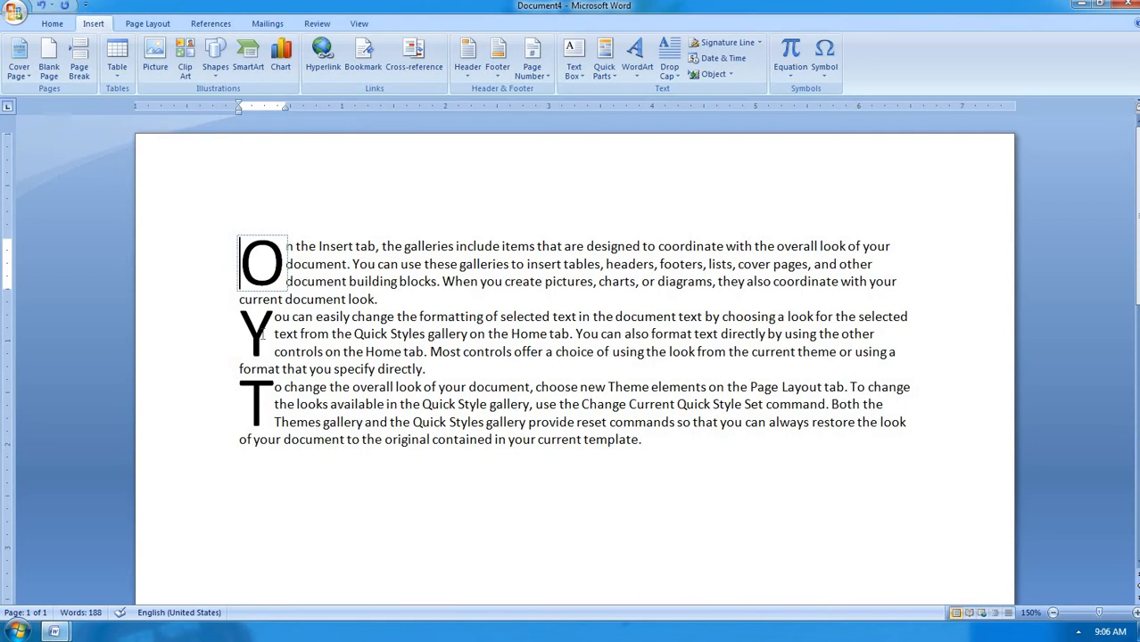
key("ctrl+z")
key("ctrl+z")
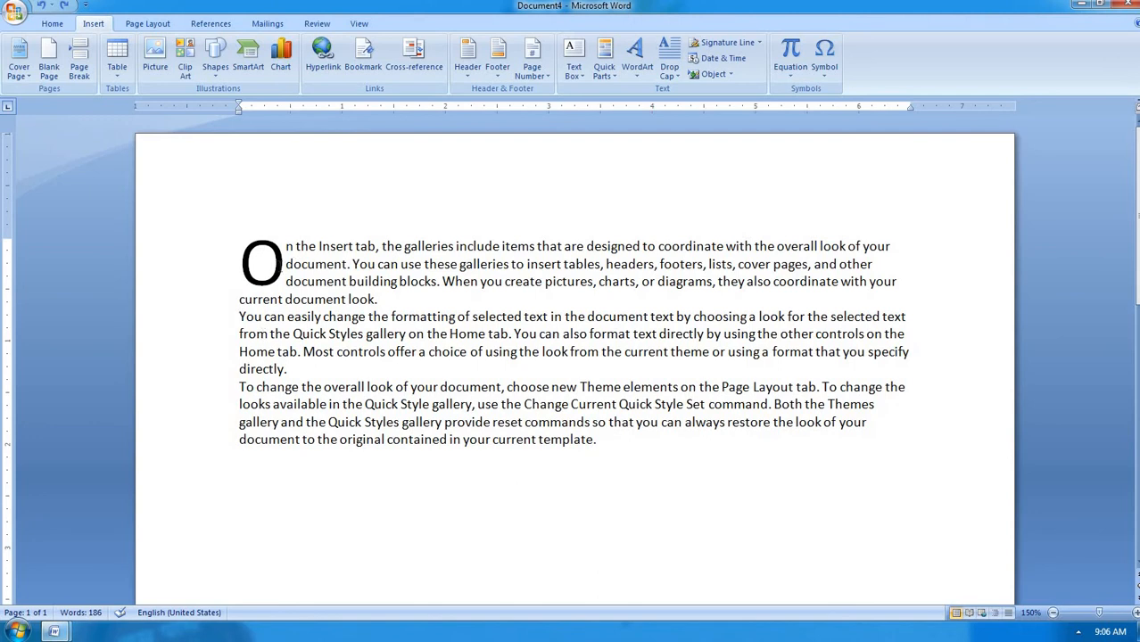
left_click(250, 292)
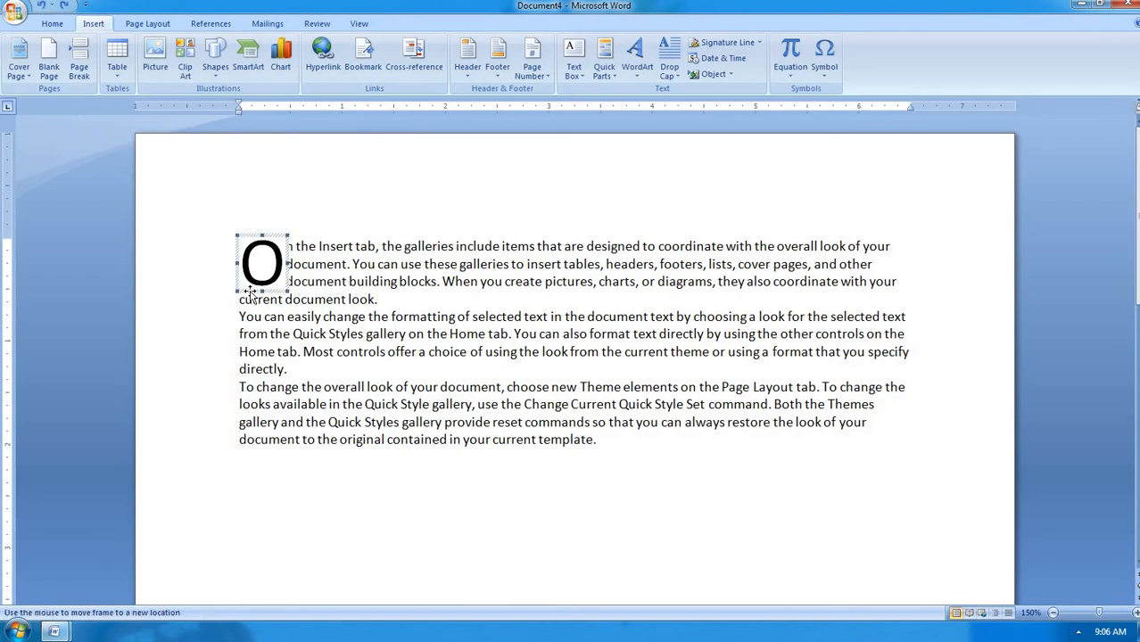
left_click(669, 62)
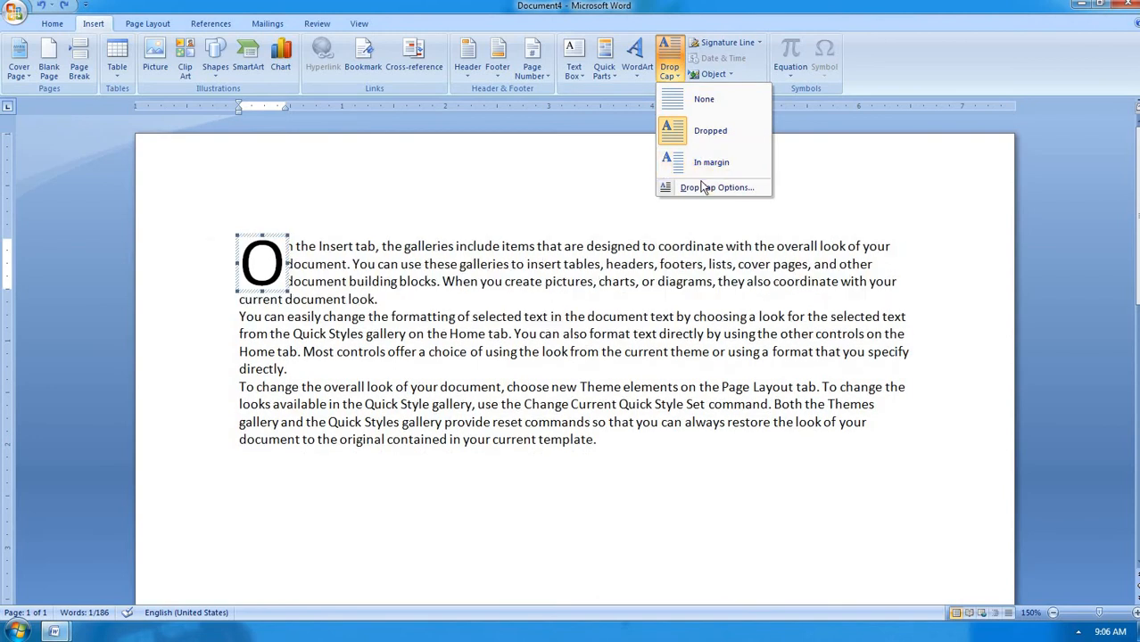
Set the dropped capital O to drop 7 lines in the Drop Cap dialog
left_click(703, 189)
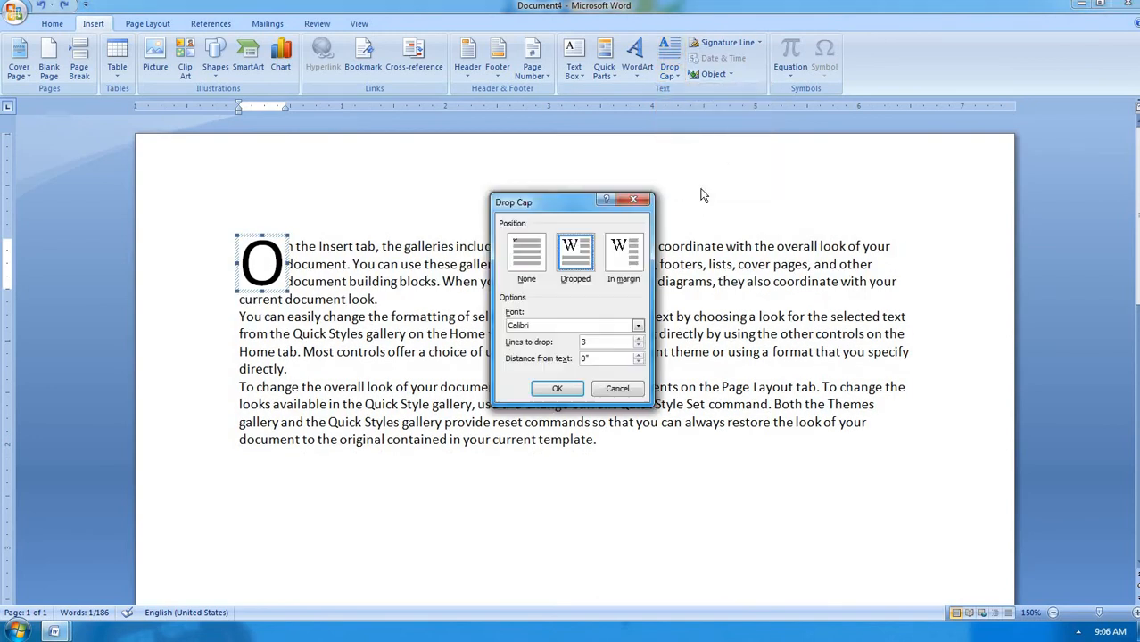
double_click(597, 342)
type("7")
left_click(559, 389)
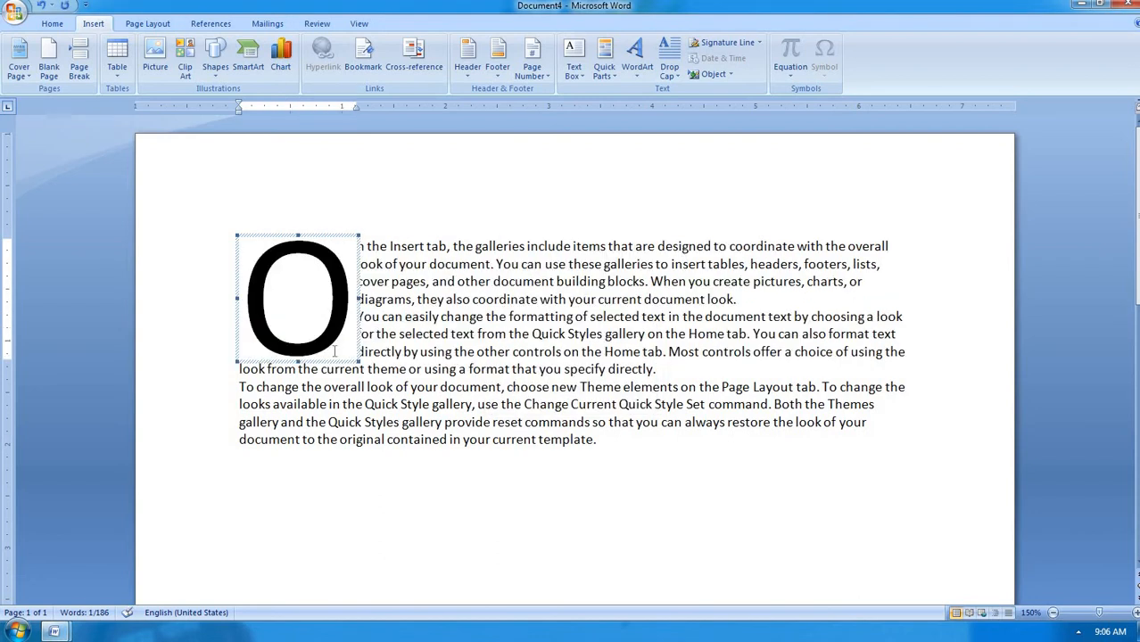
left_click(675, 459)
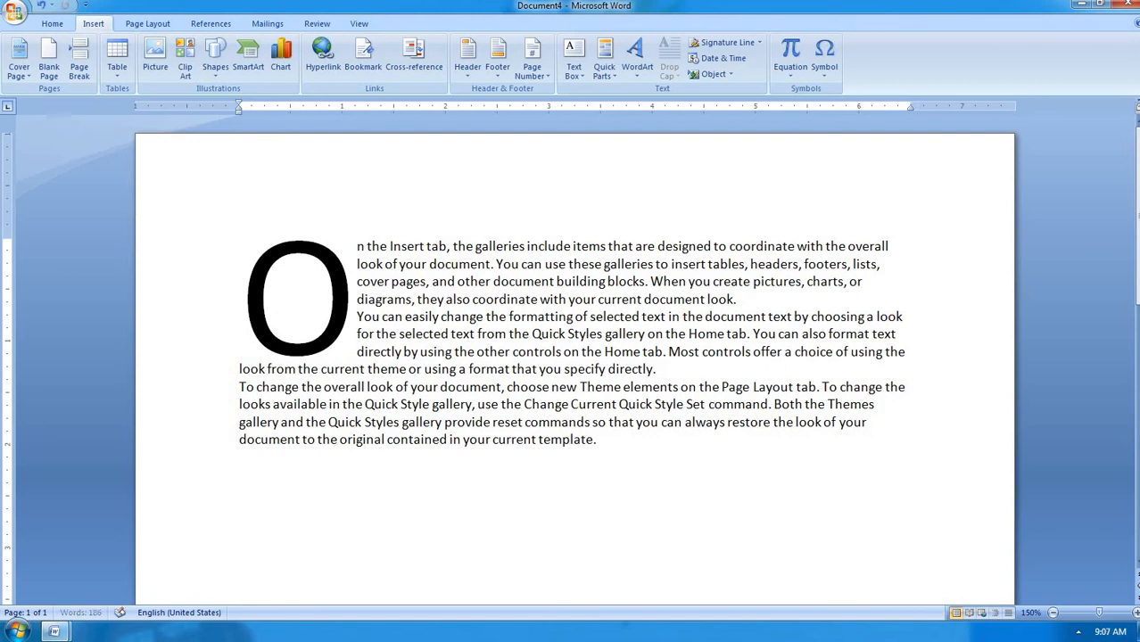
Insert a signature line below the paragraphs with the signer's name and the title ceo
scroll(402, 294, "down", 3)
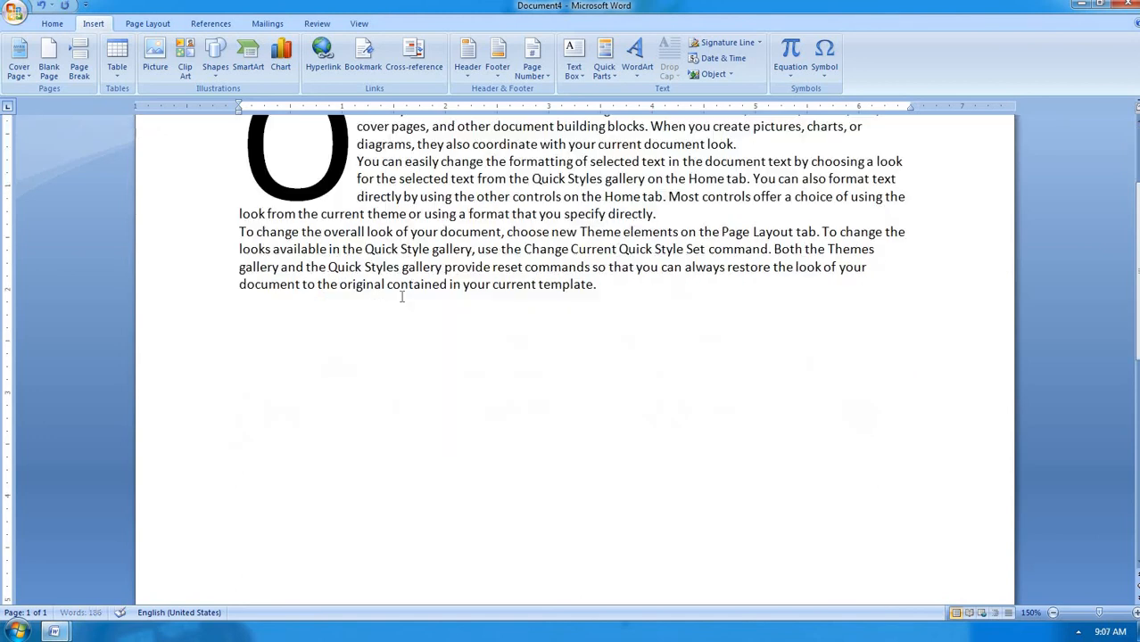
left_click(242, 354)
left_click(727, 42)
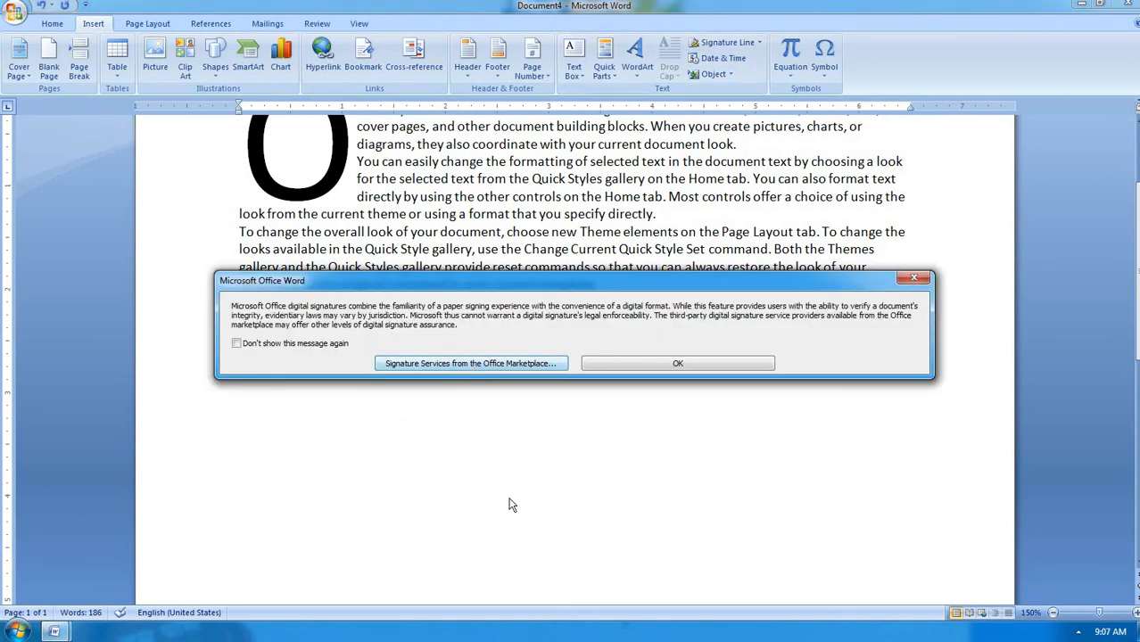
left_click(676, 362)
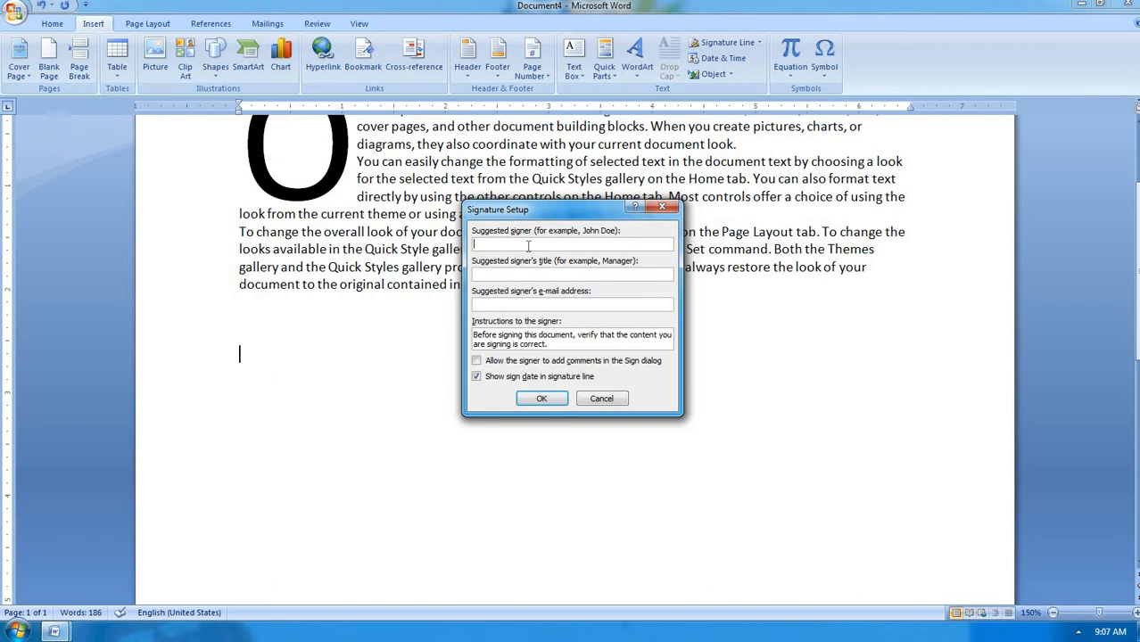
left_click(556, 404)
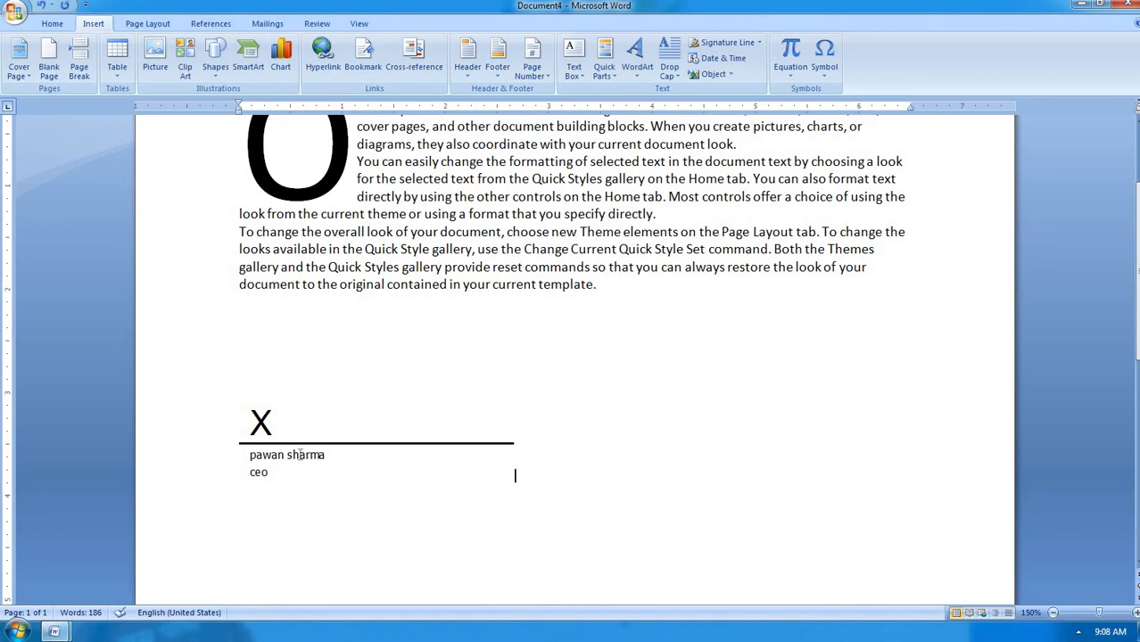
Insert the current date and time with seconds below the signature line
left_click(330, 532)
key("Return")
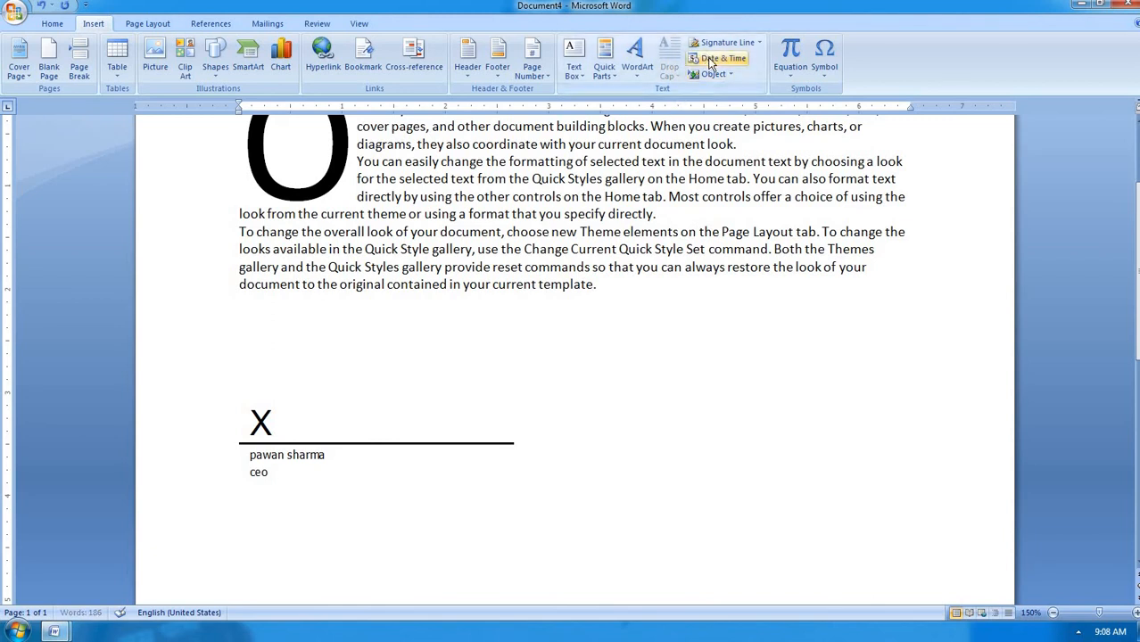
left_click(713, 58)
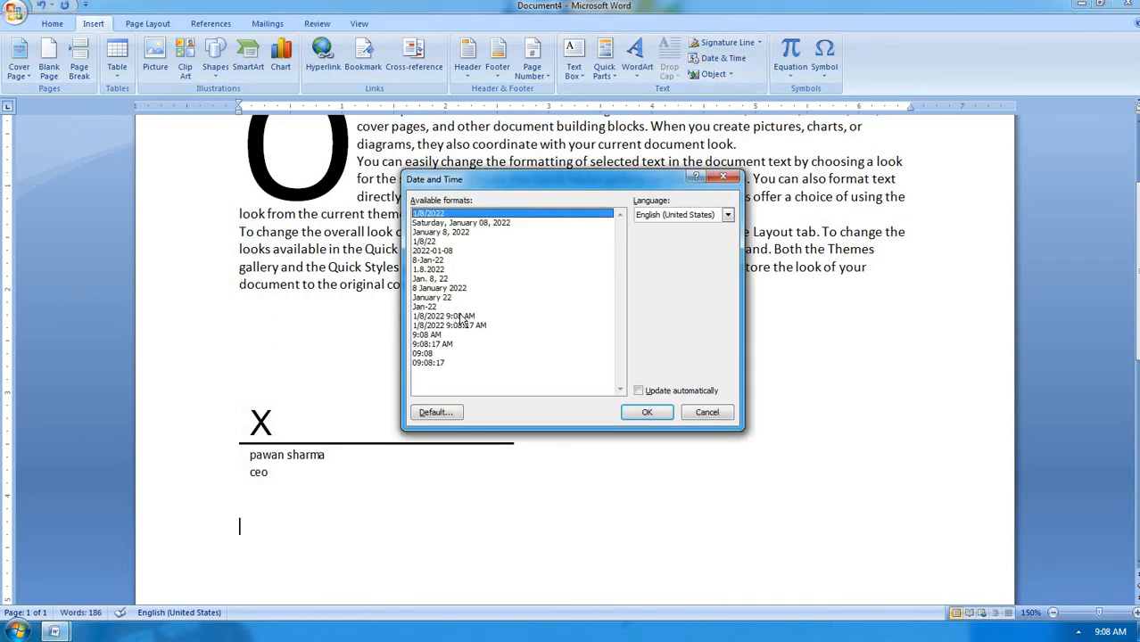
left_click(451, 325)
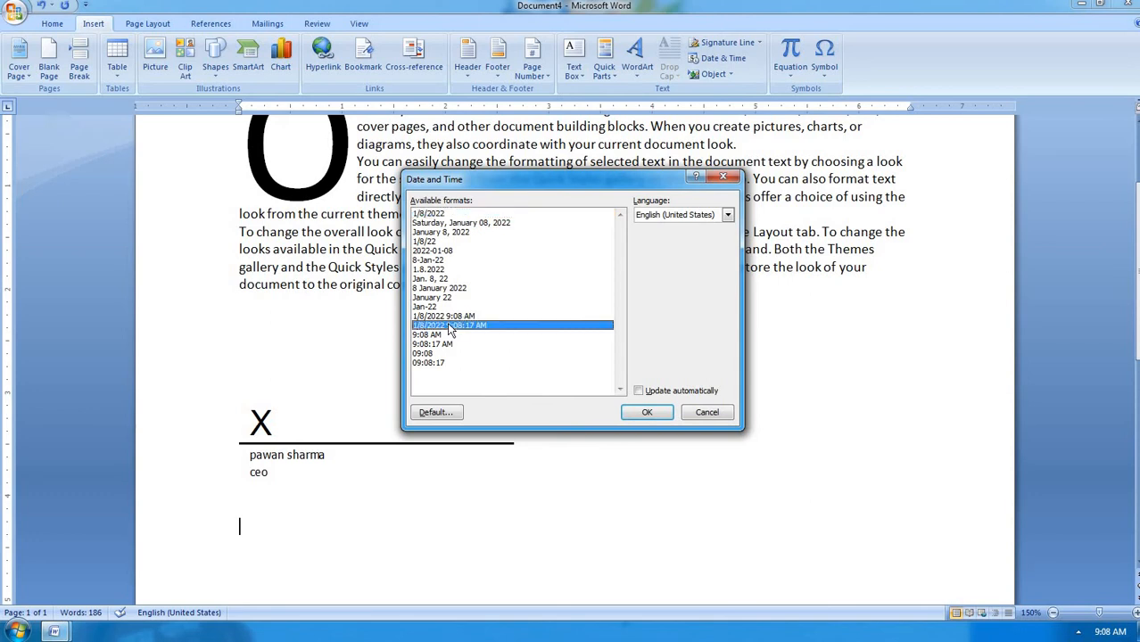
left_click(641, 411)
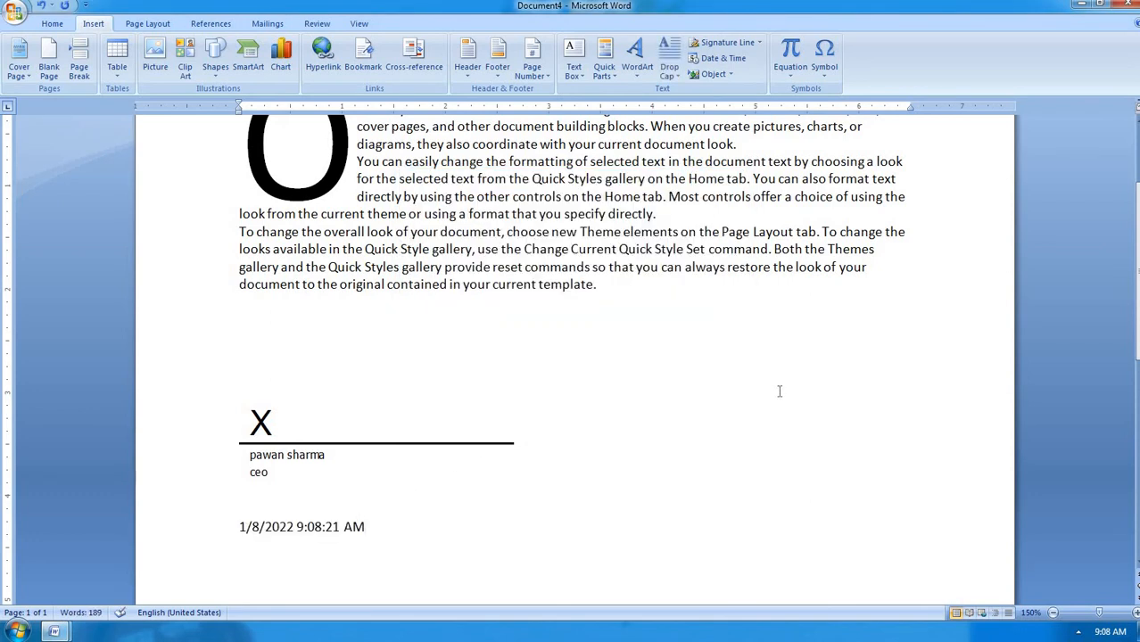
Add today's date and the current time on separate lines using Alt+Shift+D and Alt+Shift+T
key("Return")
key("alt+shift+d")
key("Return")
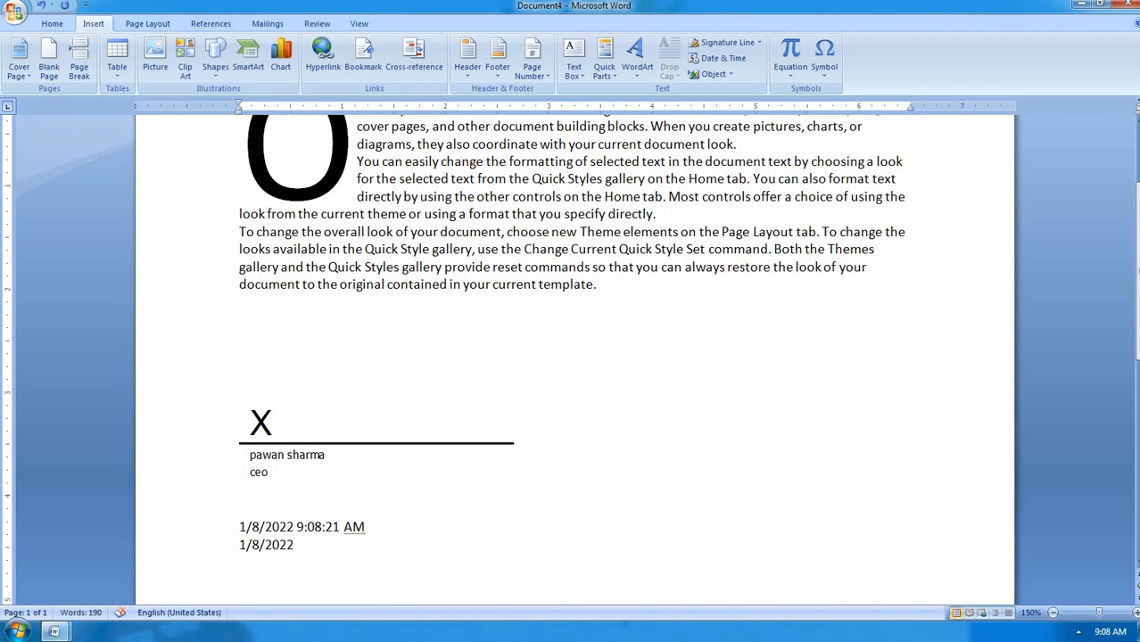
key("alt+shift+t")
key("Return")
scroll(507, 420, "down", 3)
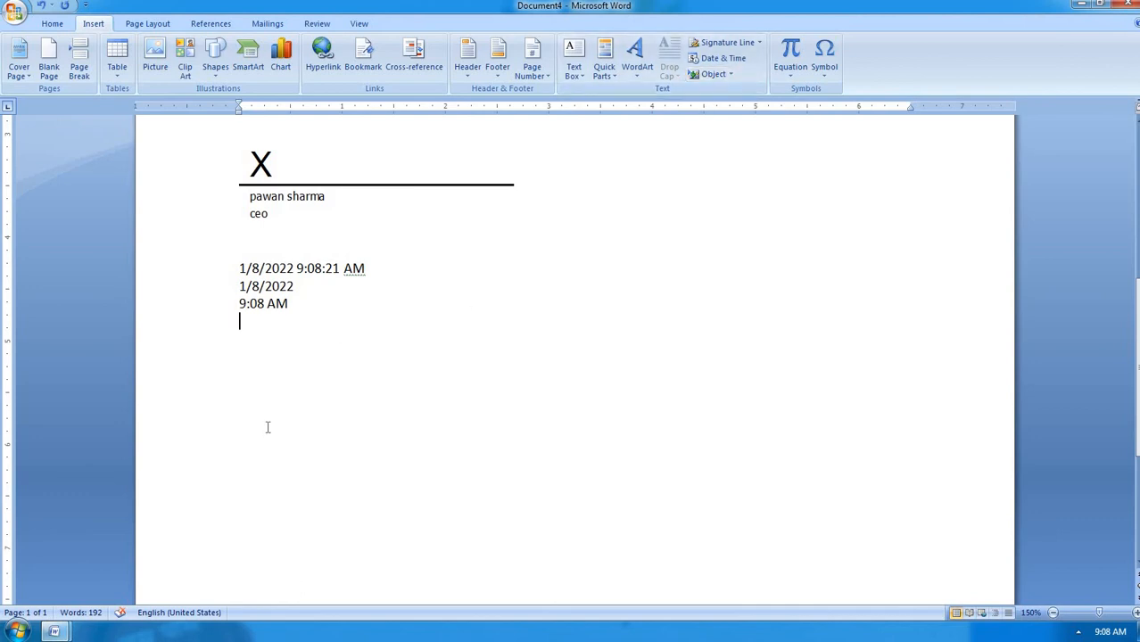
key("Return")
Embed a new Microsoft Office Excel Binary Worksheet object below the date lines
left_click(731, 77)
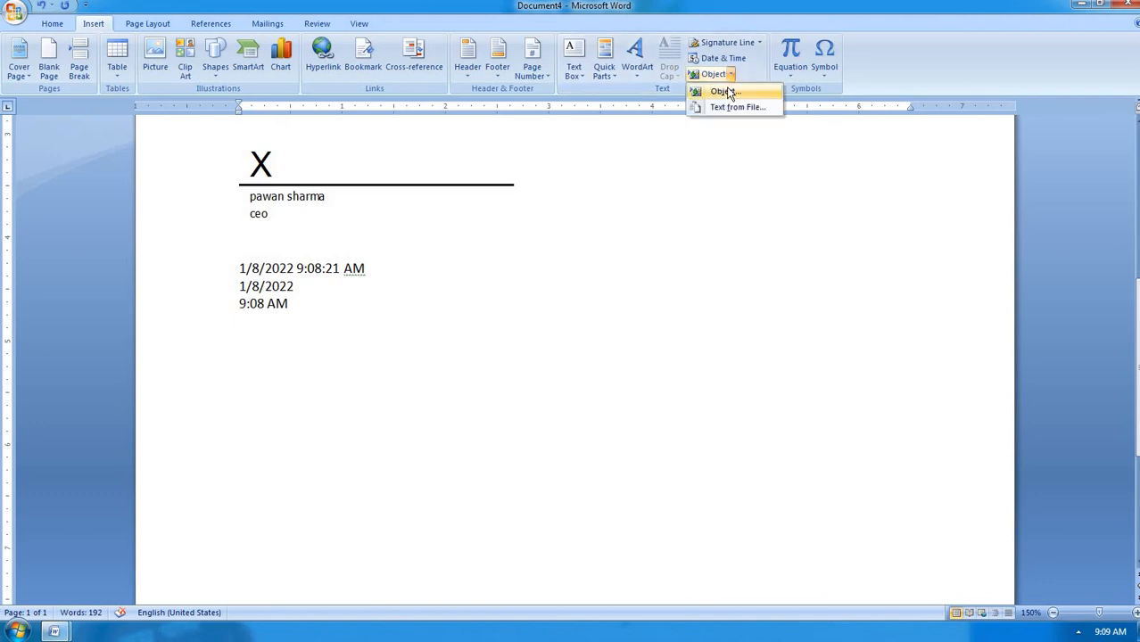
left_click(729, 92)
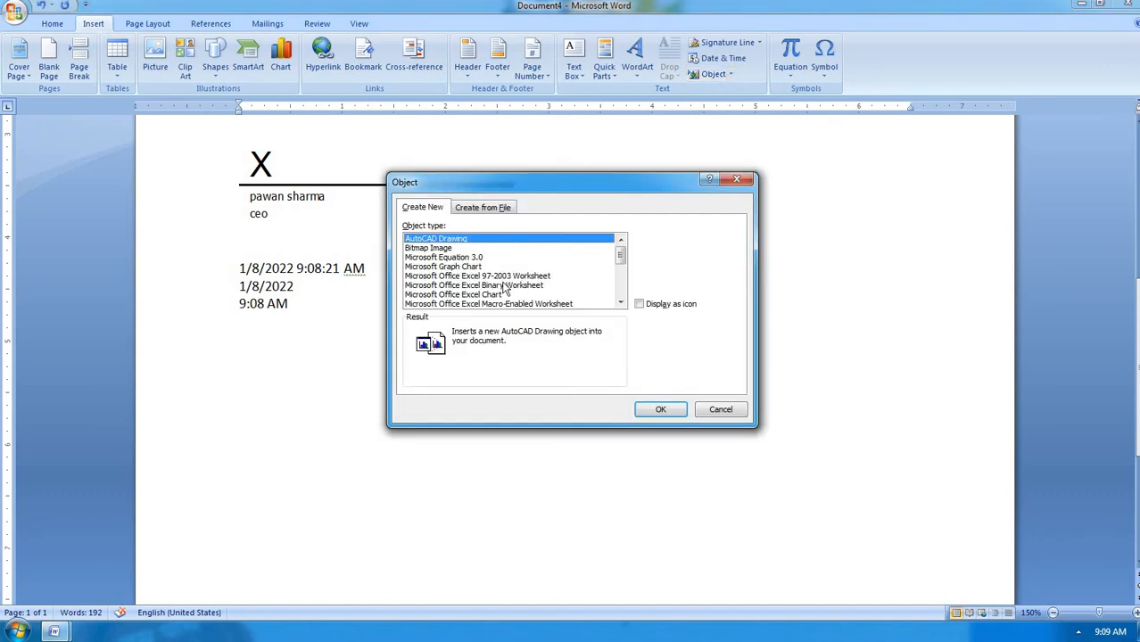
left_click(495, 286)
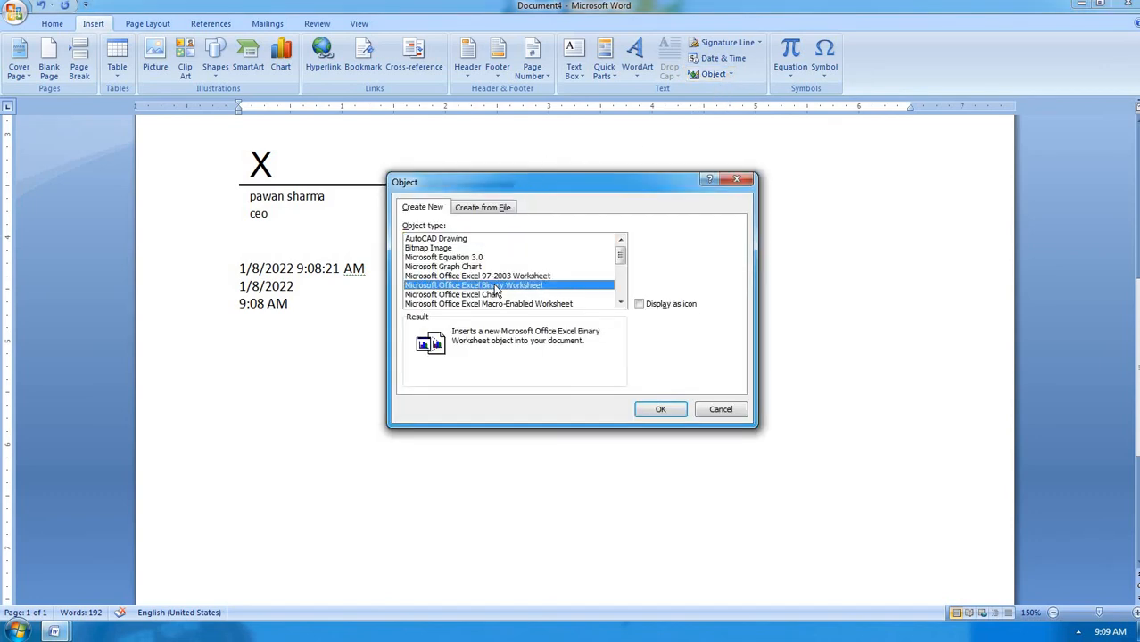
left_click(648, 412)
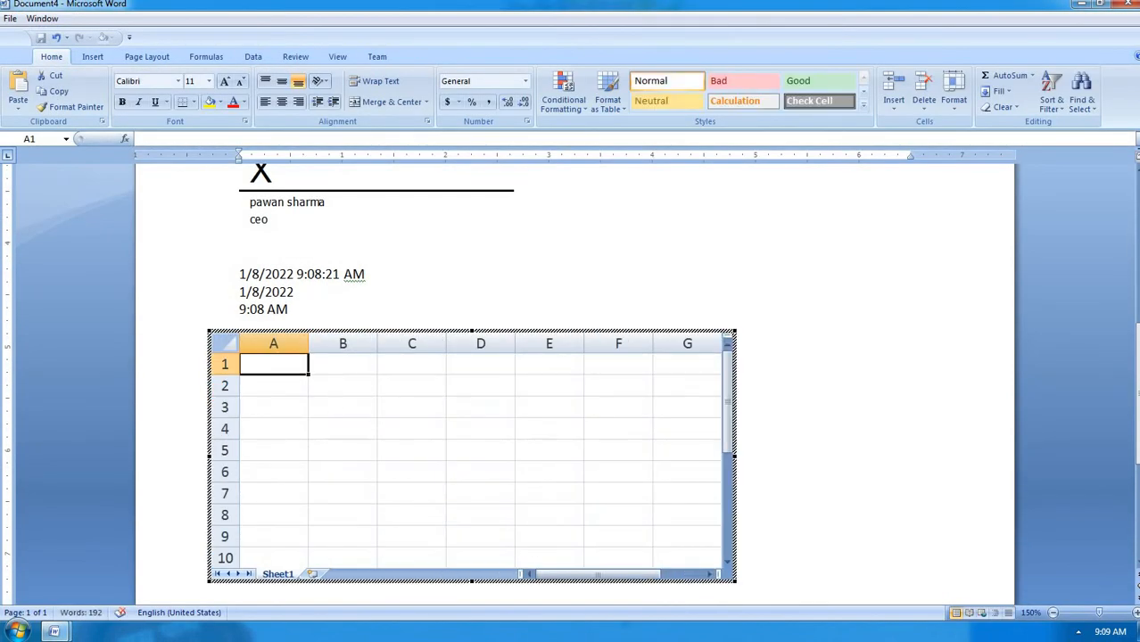
Enter the headings rollno, name, eng, hindi, math, sci across row 1
type("rollno")
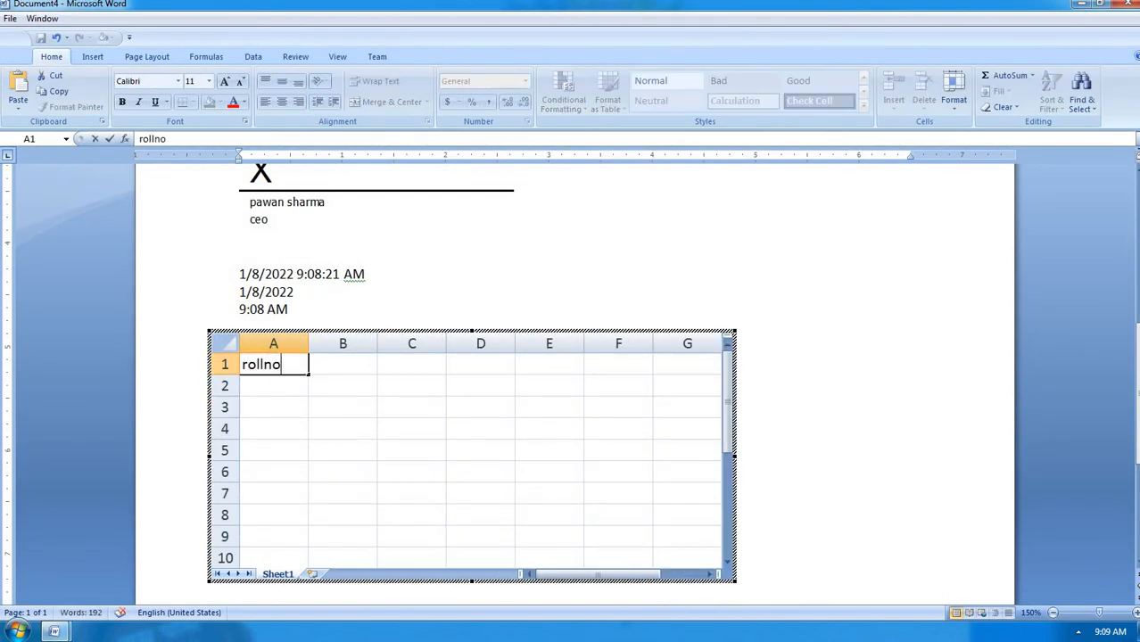
key("Tab")
type("name")
key("Tab")
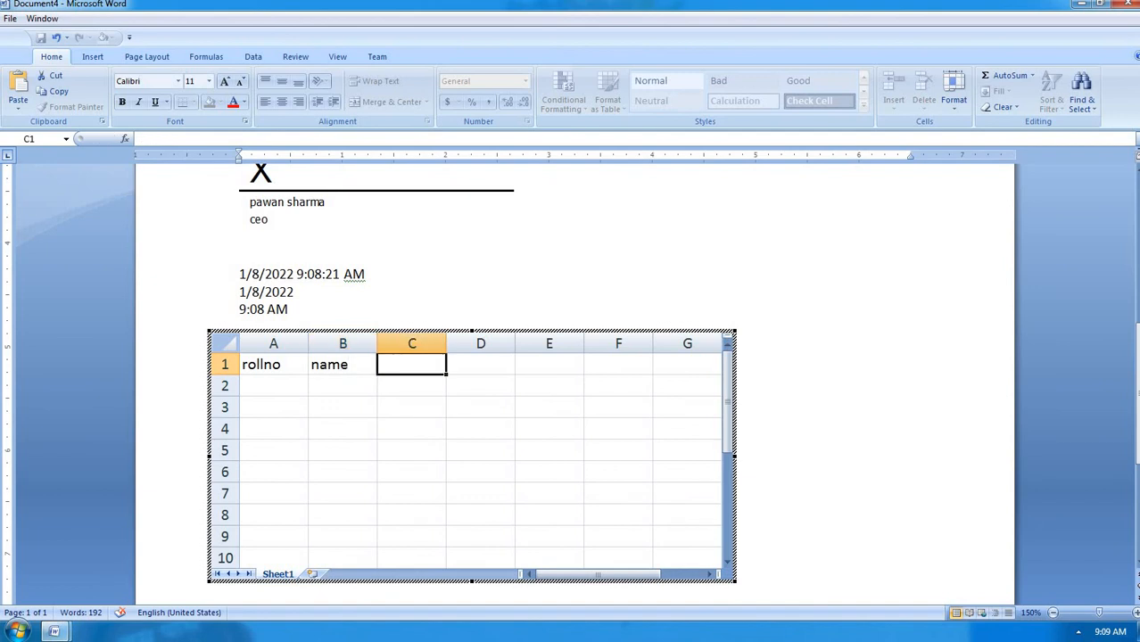
type("eng")
key("Tab")
type("hindi")
key("Tab")
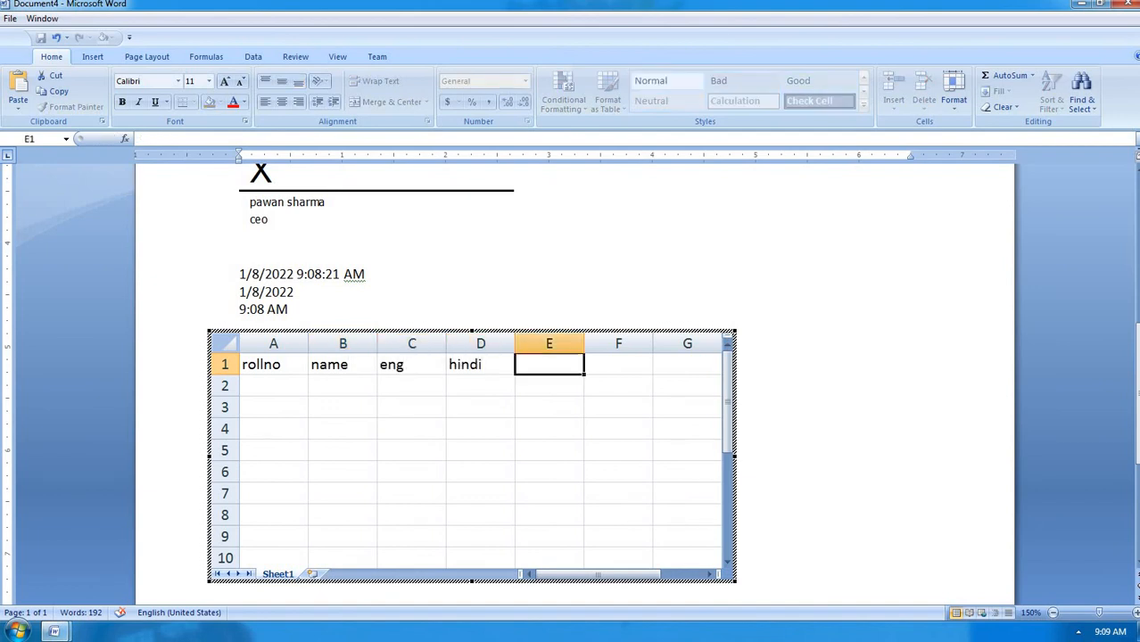
type("math")
key("Tab")
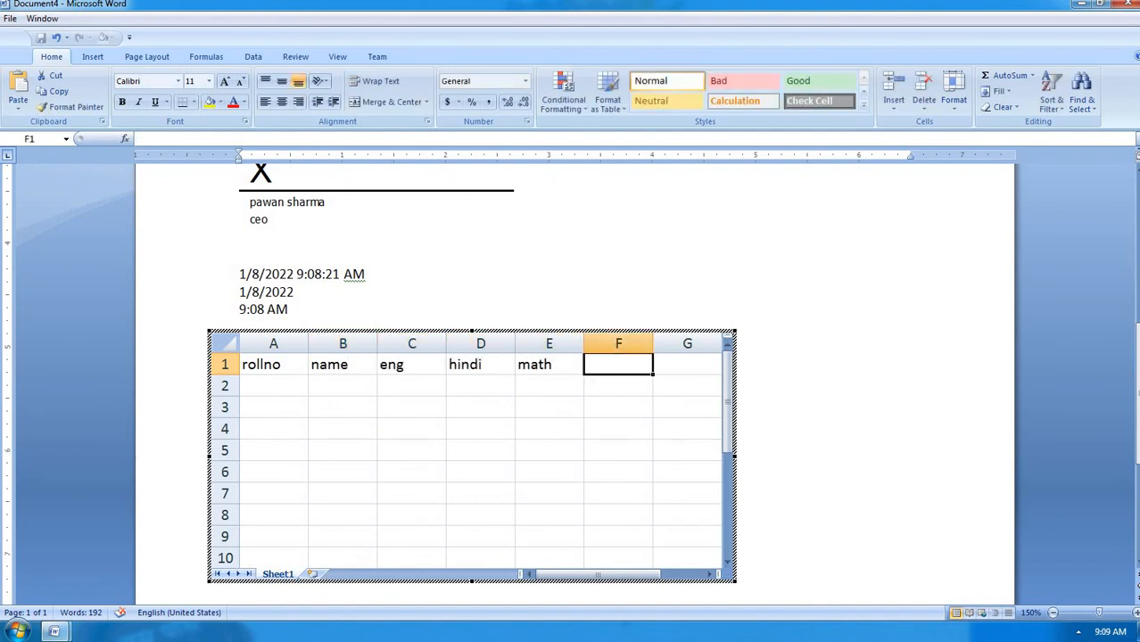
type("scu")
key("BackSpace")
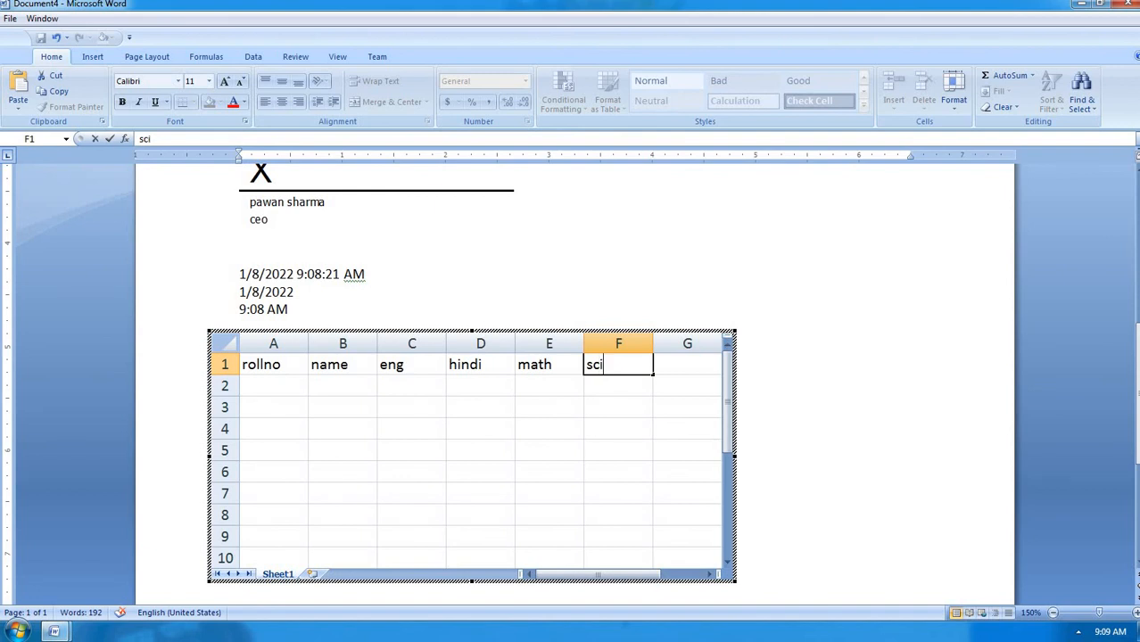
key("Return")
Enter roll numbers 101 through 105 down column A
type("101")
key("Return")
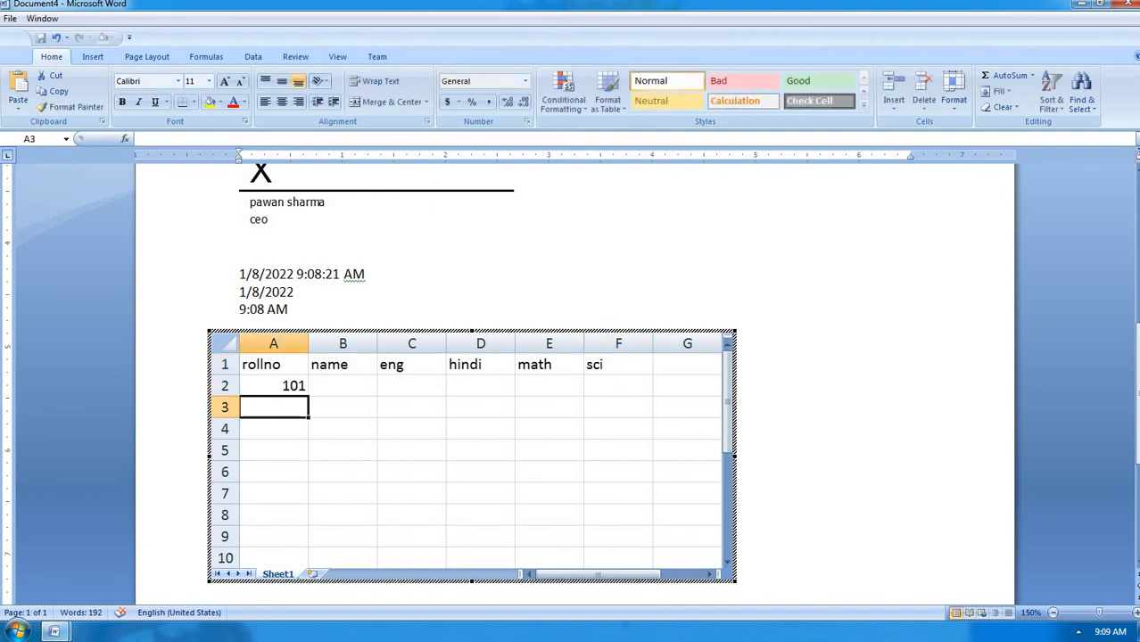
type("102")
key("Return")
type("103")
key("Return")
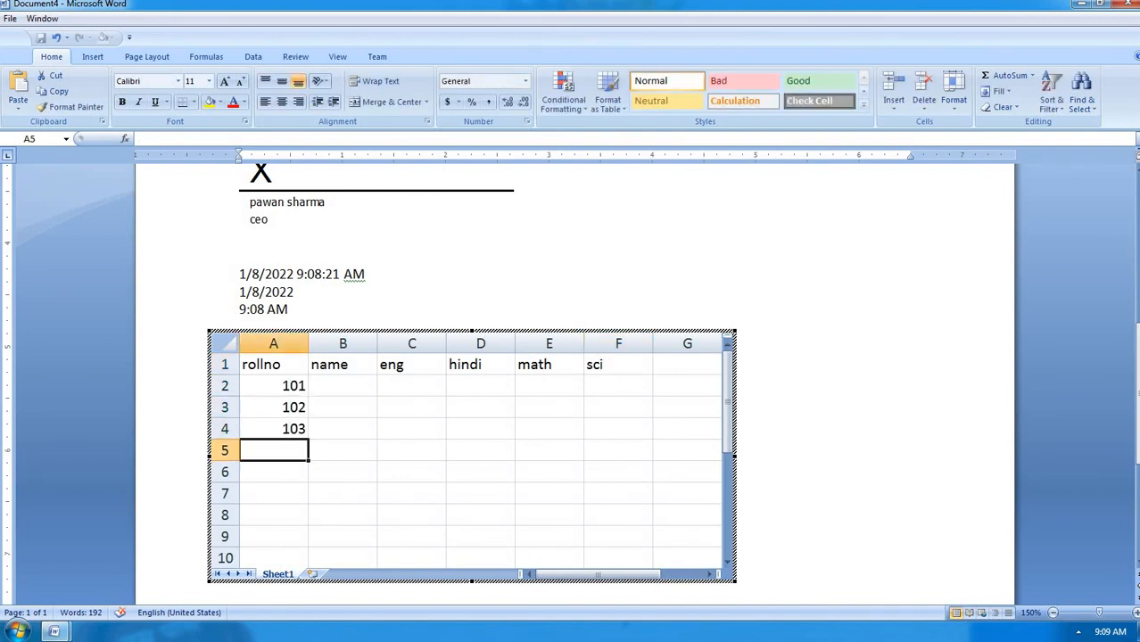
type("0")
key("BackSpace")
type("104")
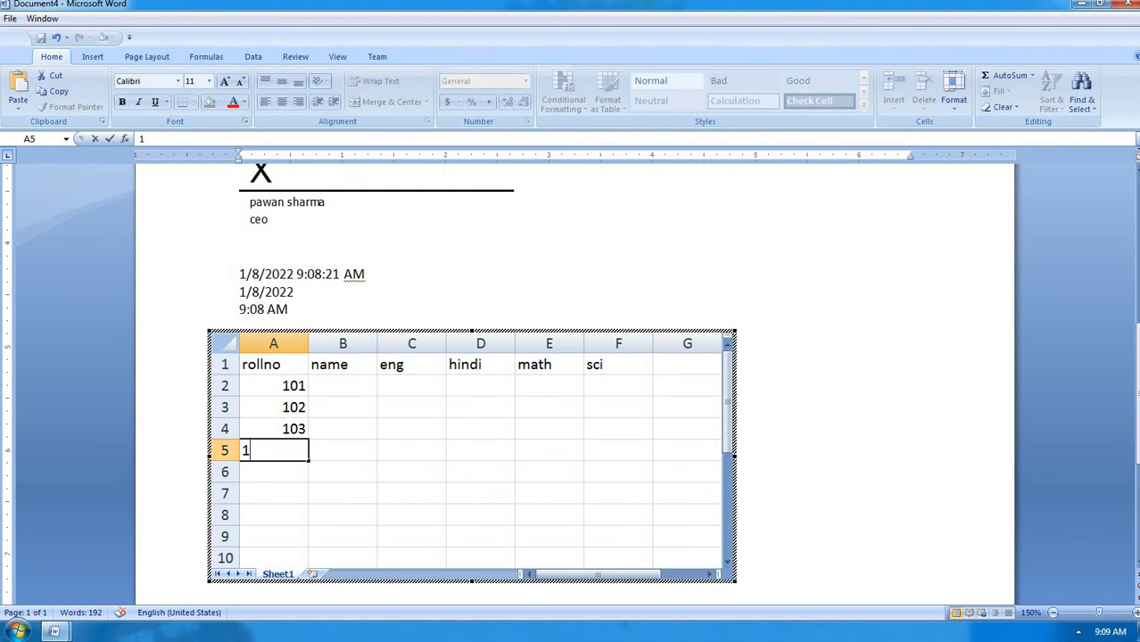
key("Return")
type("105")
key("Tab")
Enter the student names ram, shyam, rohan, sohan and mohan in column B
key("Up")
key("Up")
key("Up")
key("Up")
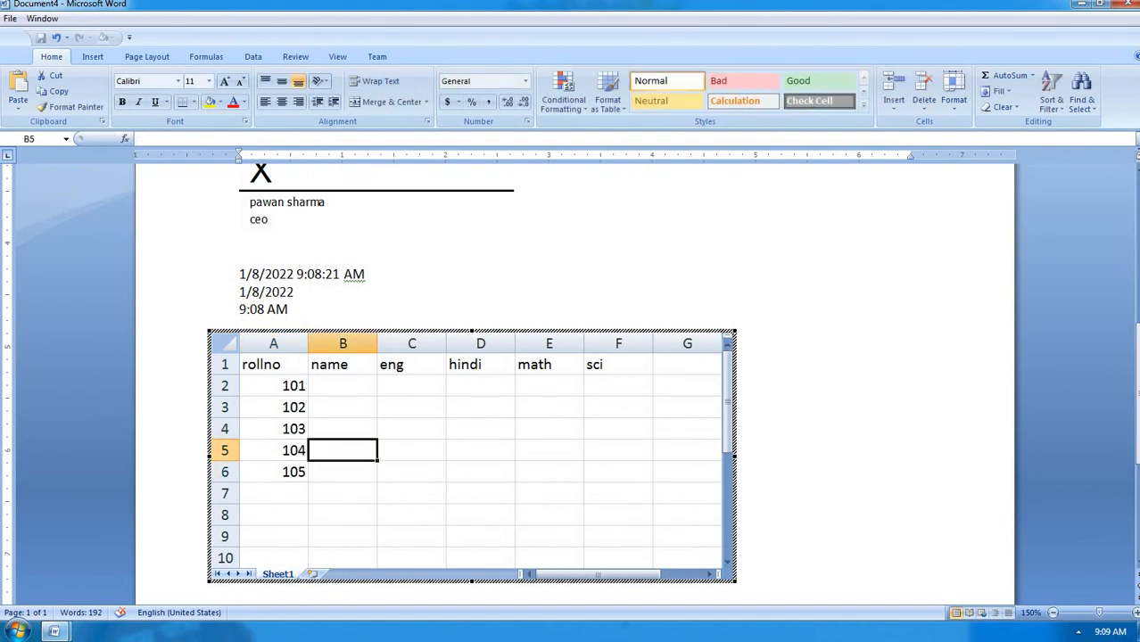
type("ram")
key("Return")
type("shyam")
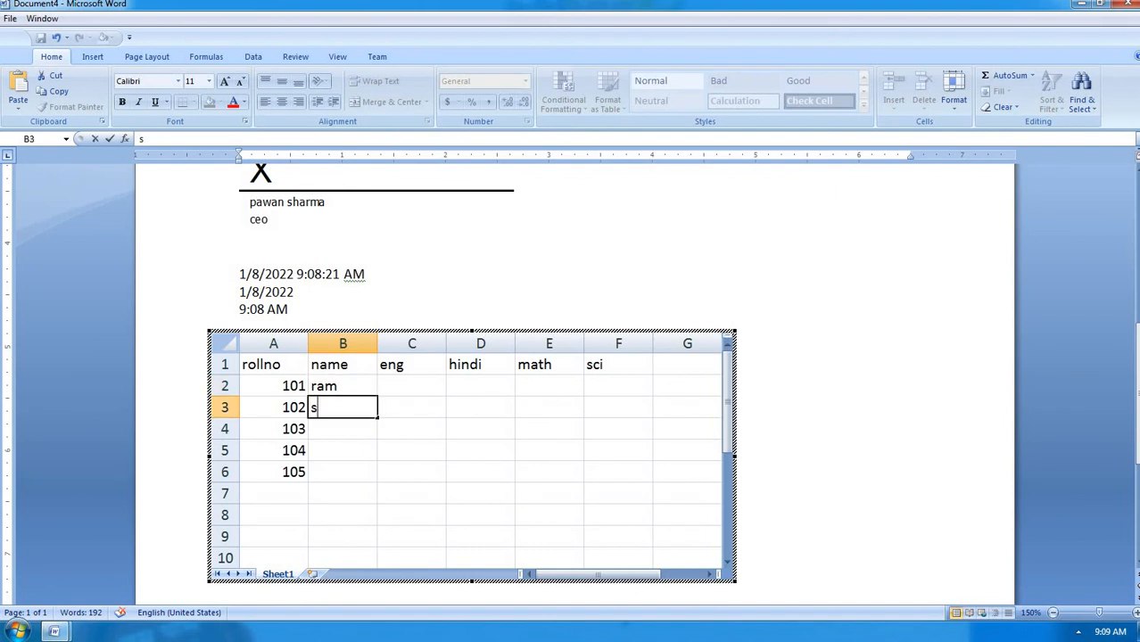
key("Return")
type("rohan")
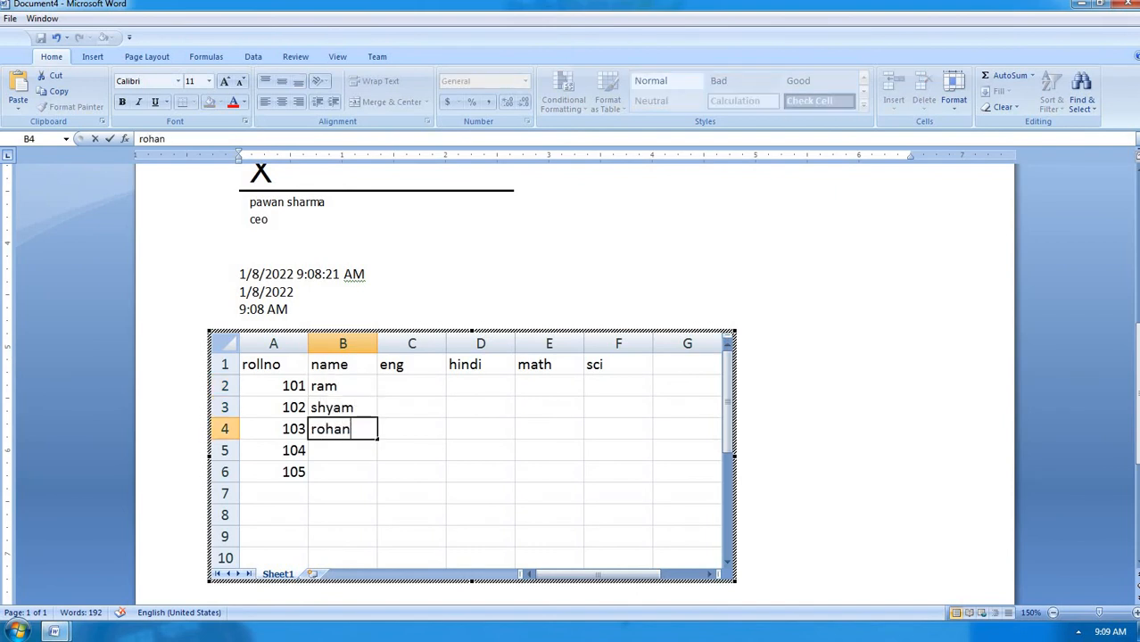
key("Return")
type("sohan")
key("Return")
type("mohn")
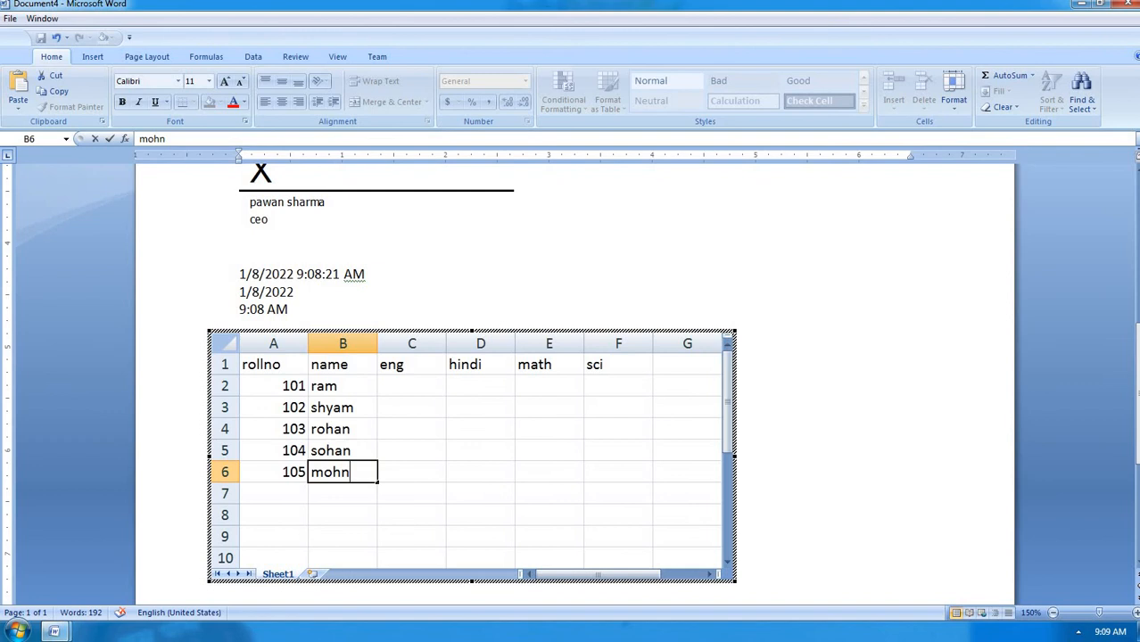
key("BackSpace")
type("an")
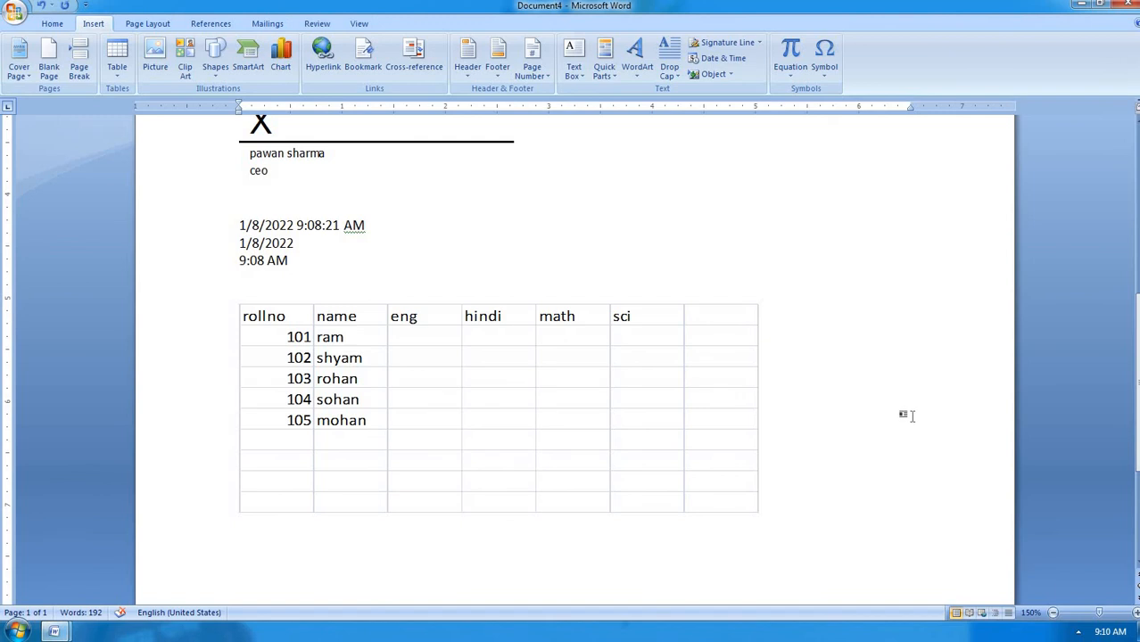
Leave the worksheet and insert the contents of the aaaa file below it
key("Return")
scroll(644, 369, "down", 3)
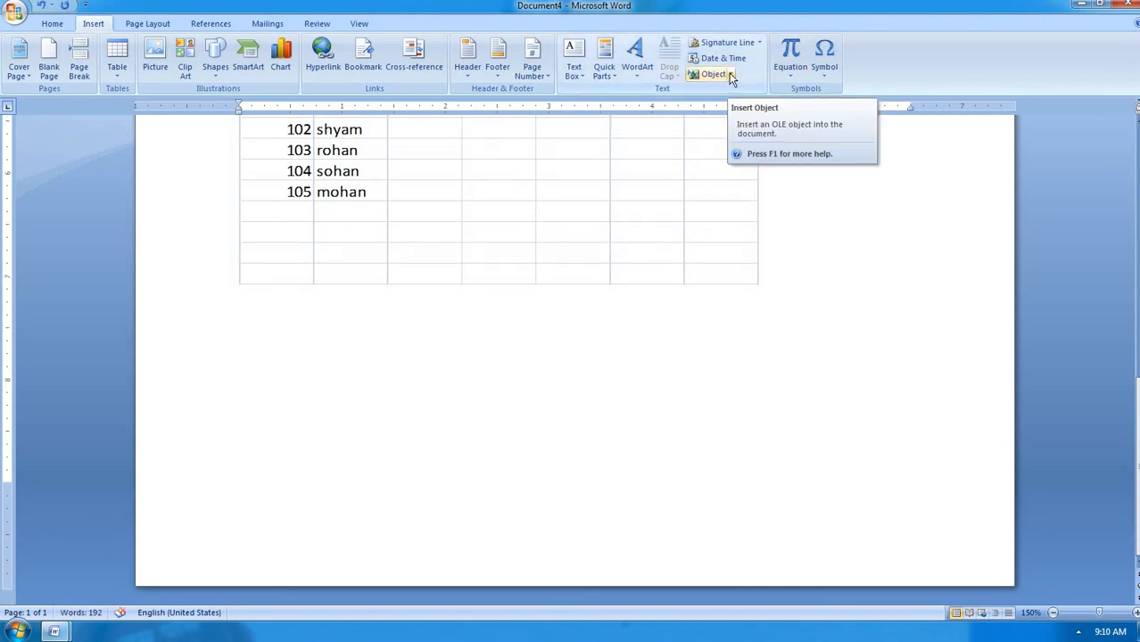
left_click(731, 77)
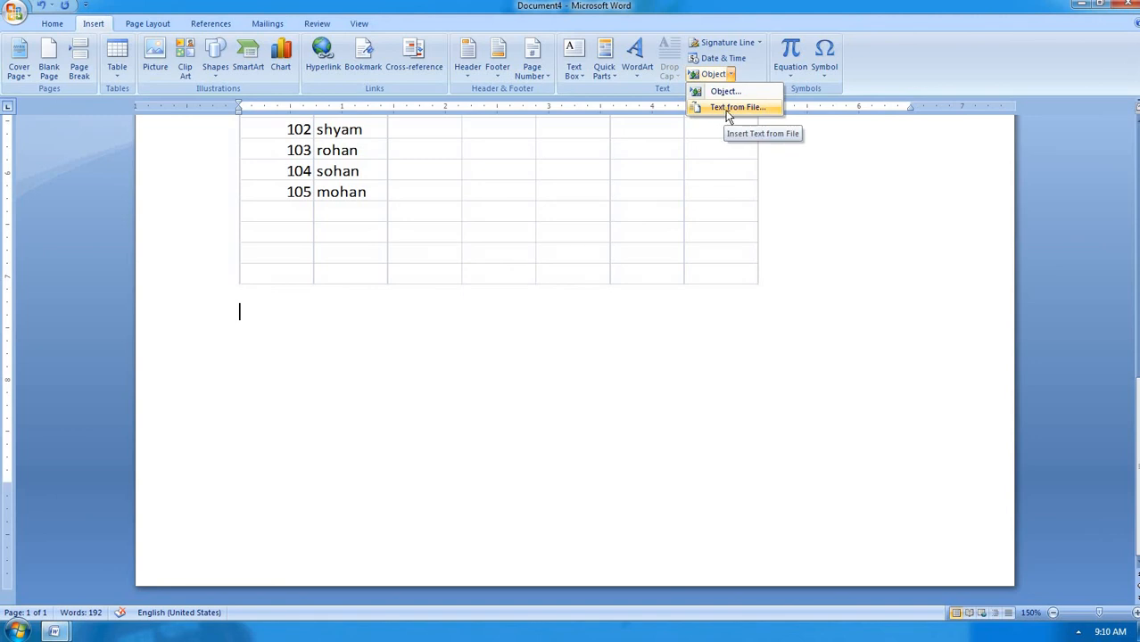
left_click(730, 108)
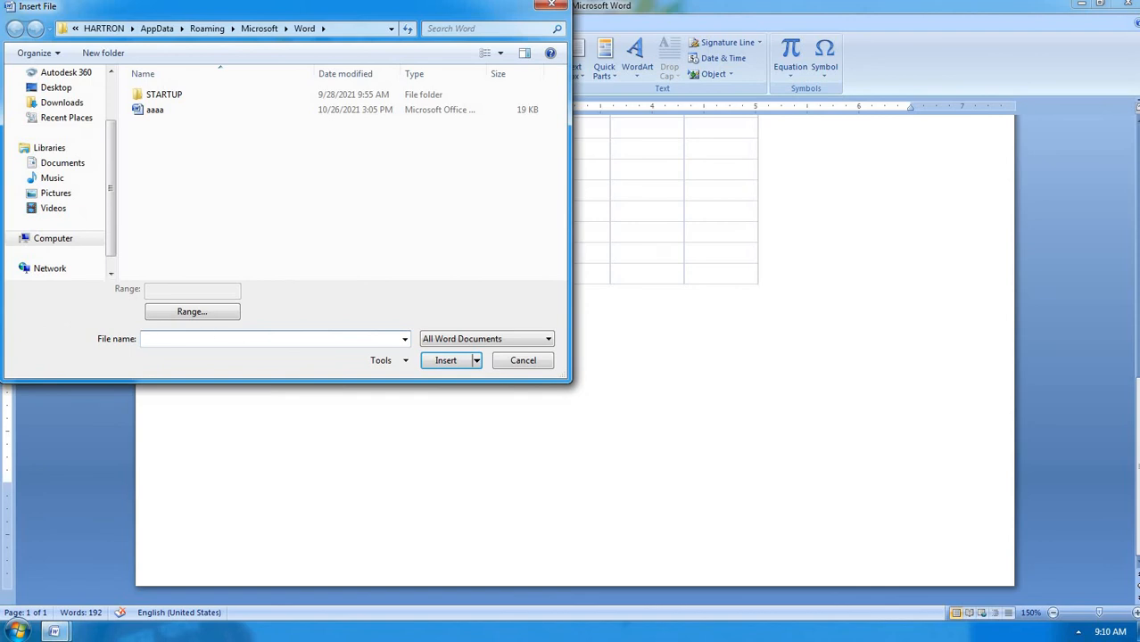
left_click(195, 118)
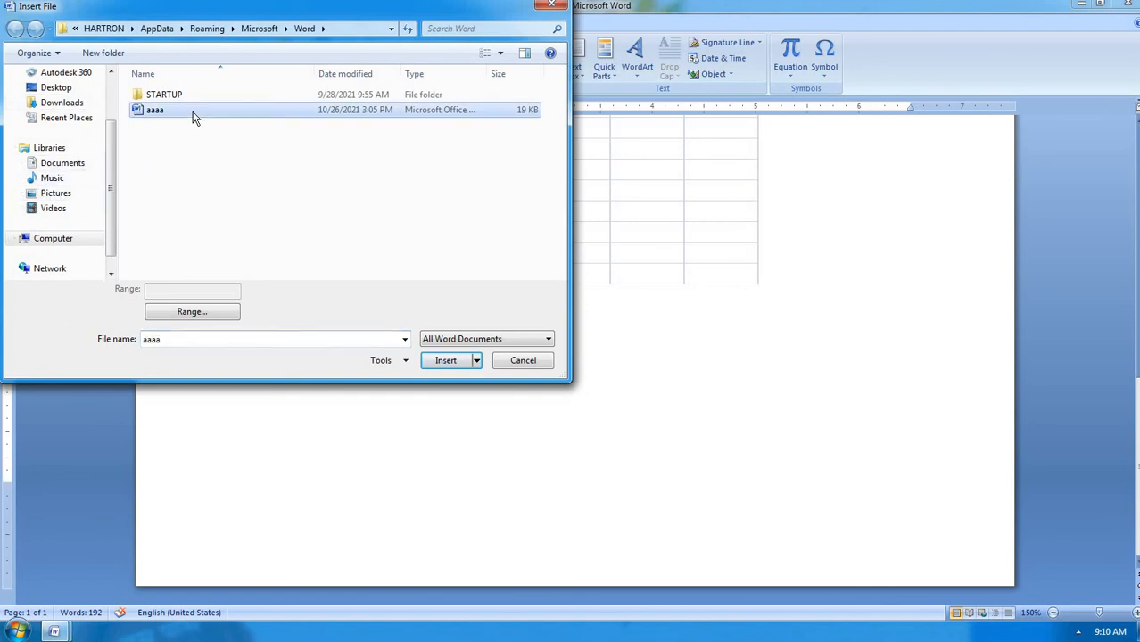
left_click(192, 114)
left_click(193, 113)
left_click(439, 364)
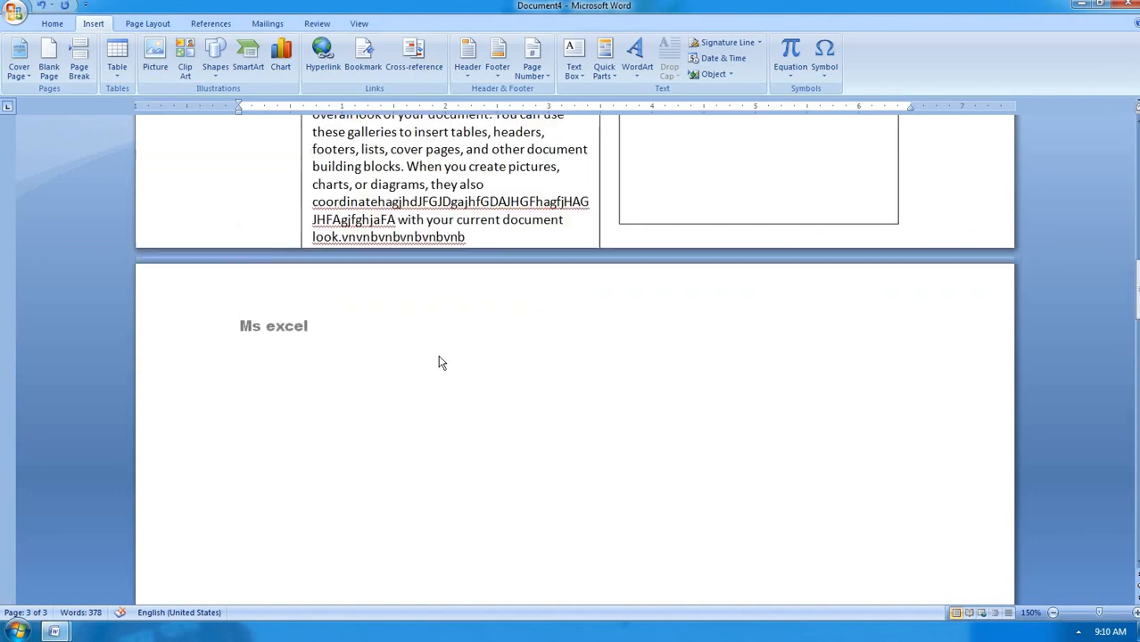
scroll(438, 363, "up", 8)
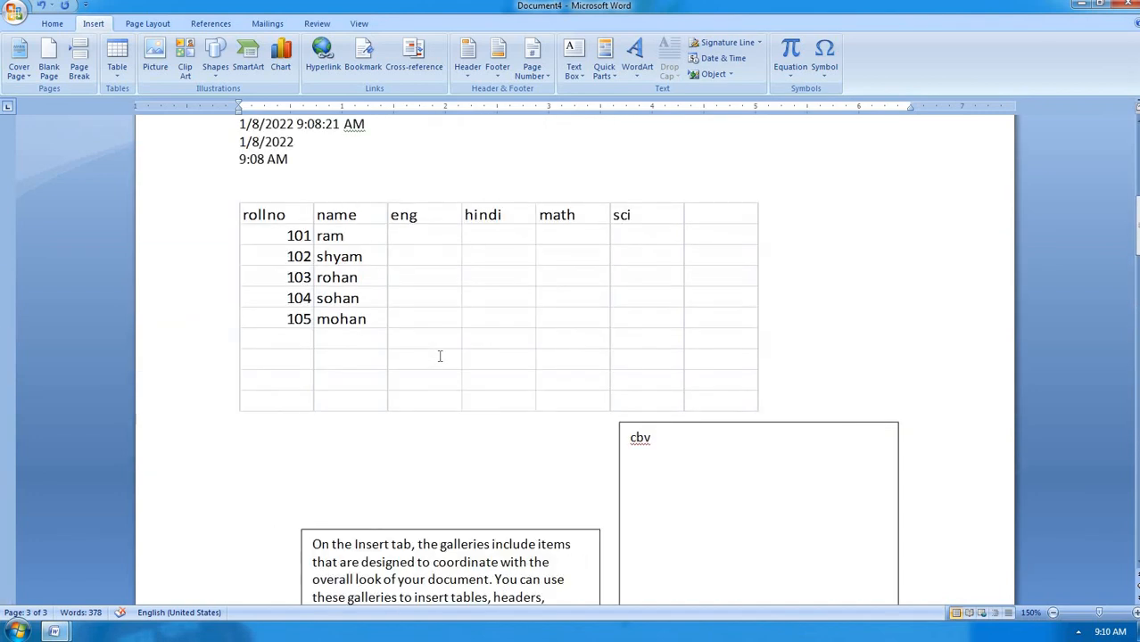
scroll(439, 356, "down", 3)
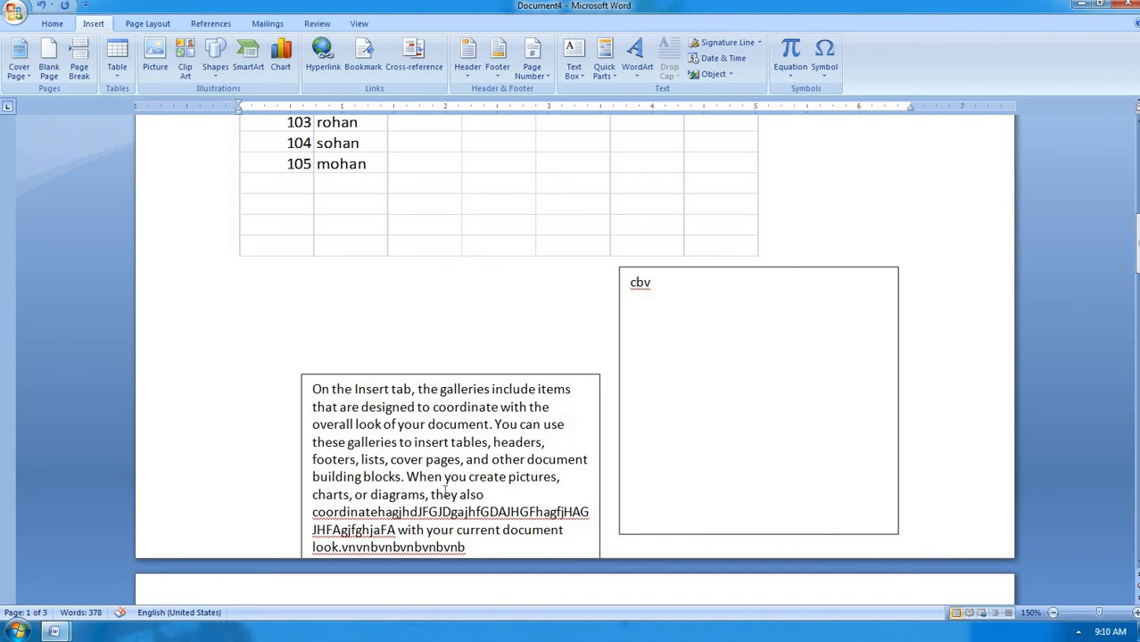
scroll(445, 492, "down", 3)
scroll(445, 491, "down", 6)
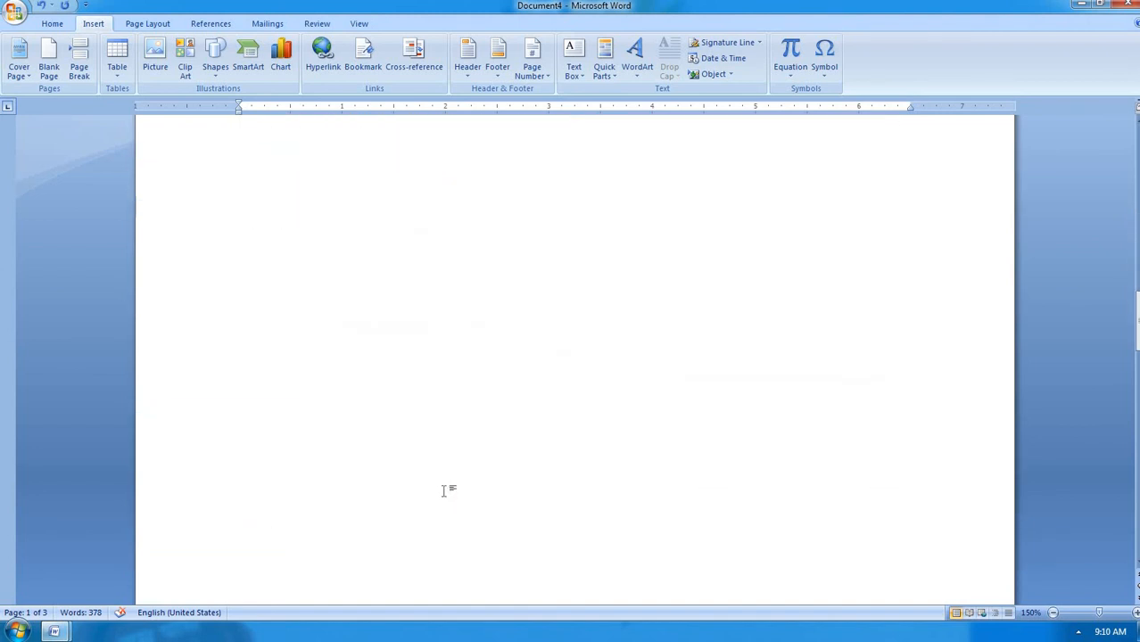
scroll(445, 492, "down", 5)
scroll(443, 490, "down", 15)
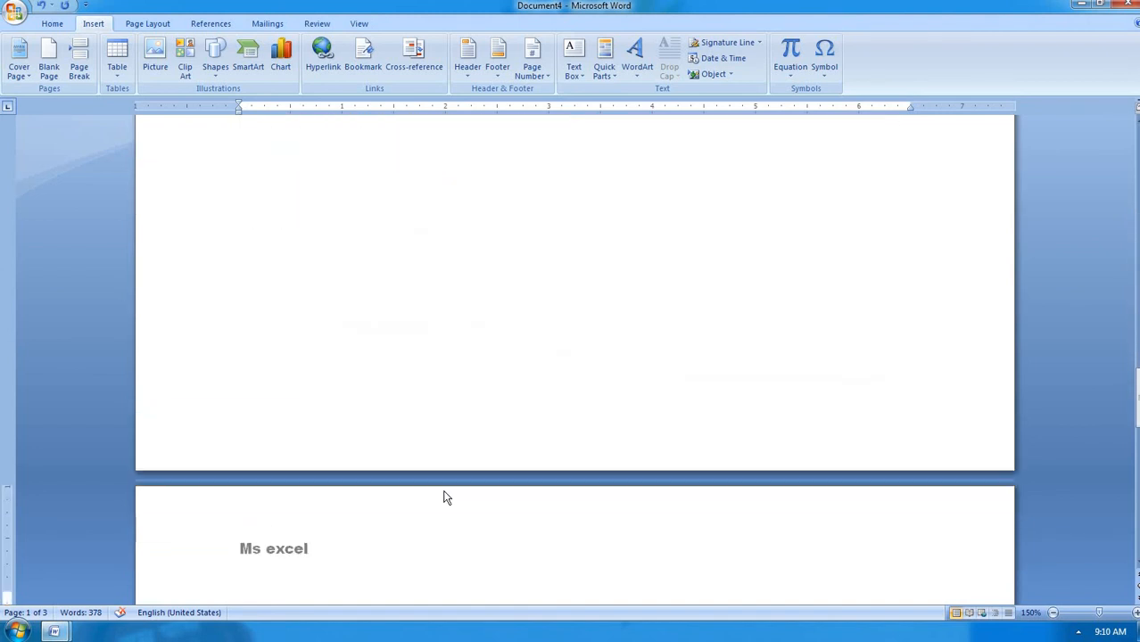
scroll(444, 490, "down", 3)
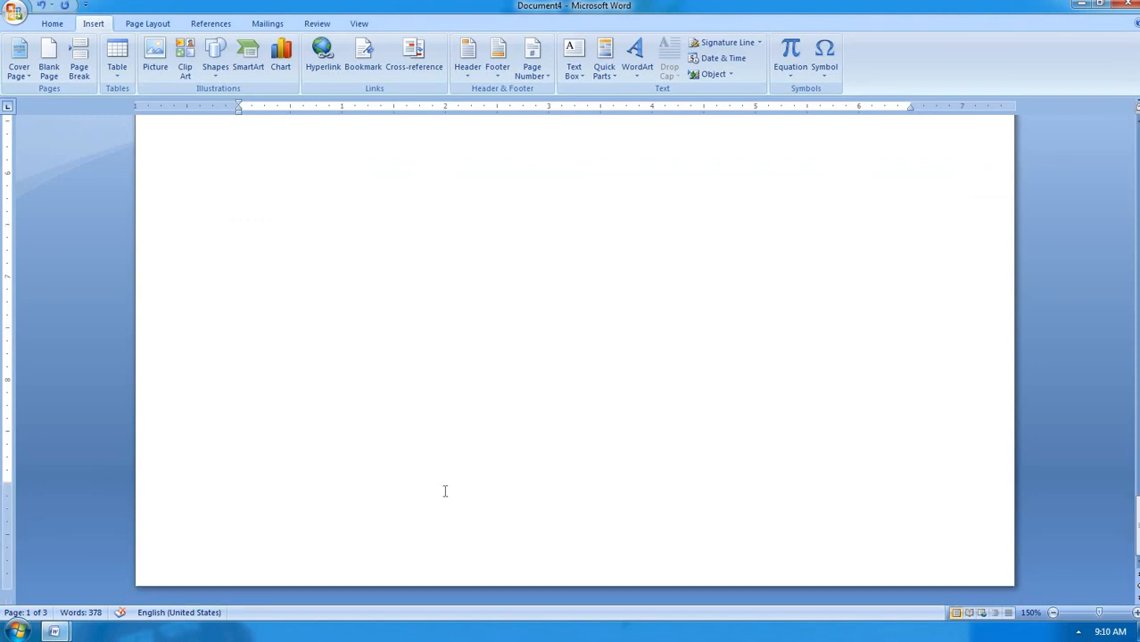
scroll(444, 491, "up", 5)
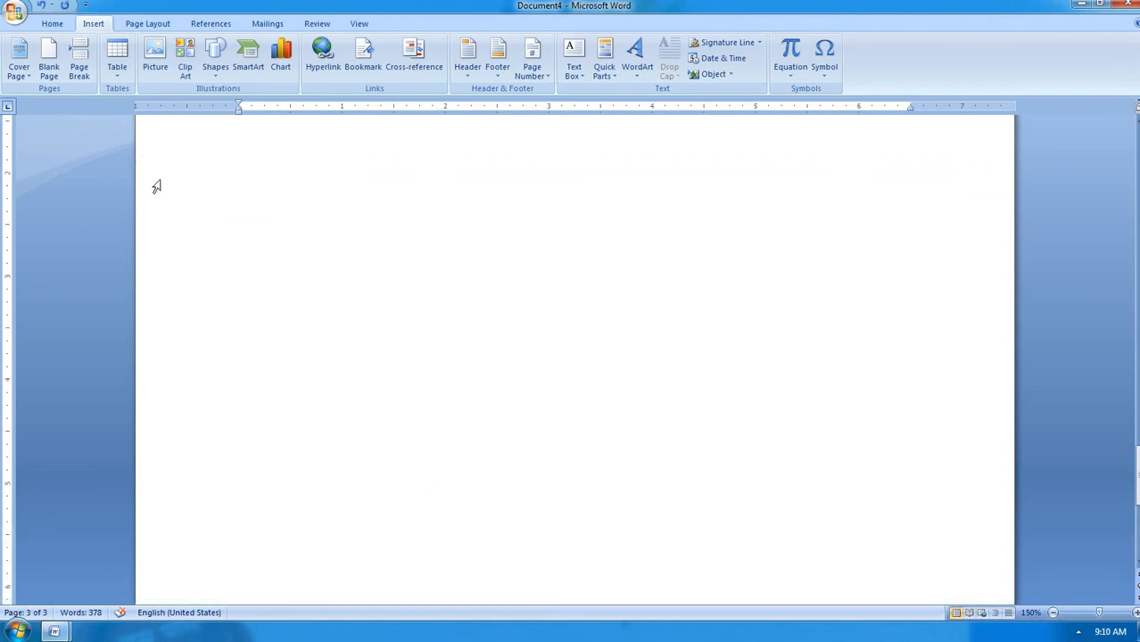
scroll(162, 203, "up", 2)
scroll(164, 198, "up", 2)
left_click(269, 409)
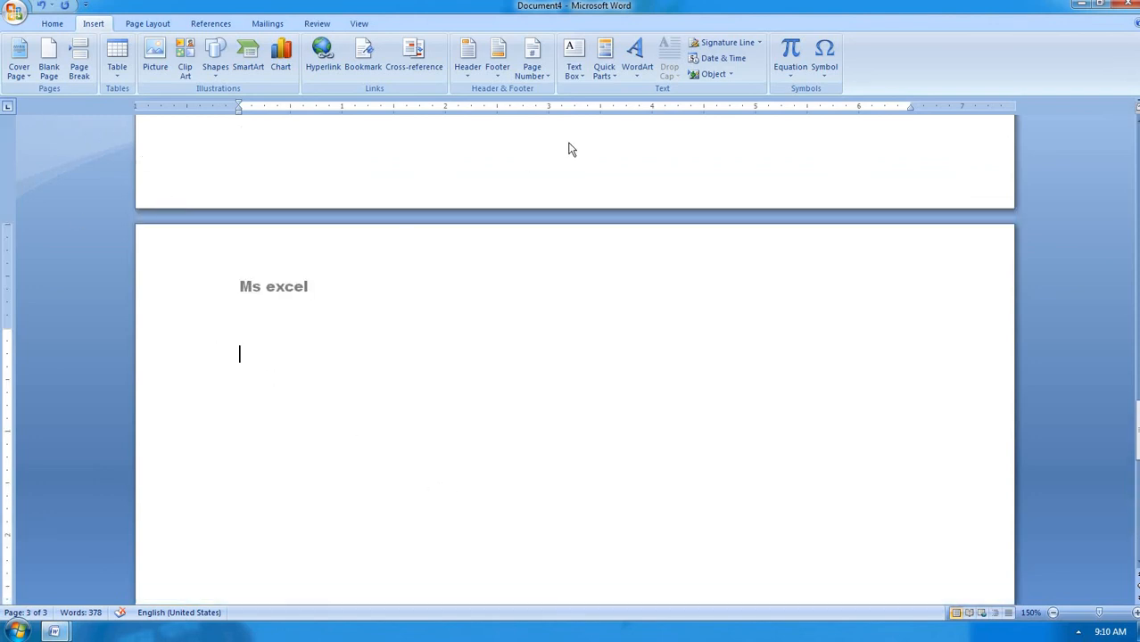
Insert the ADDMISSION FORM file from the Documents library below the Ms excel heading
left_click(732, 77)
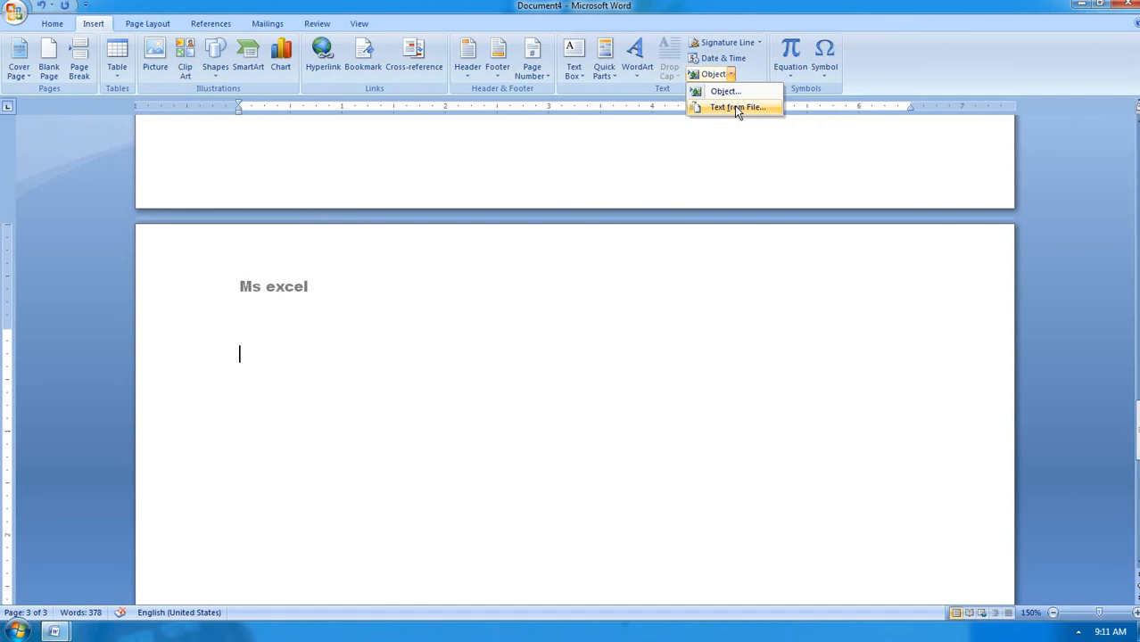
left_click(736, 107)
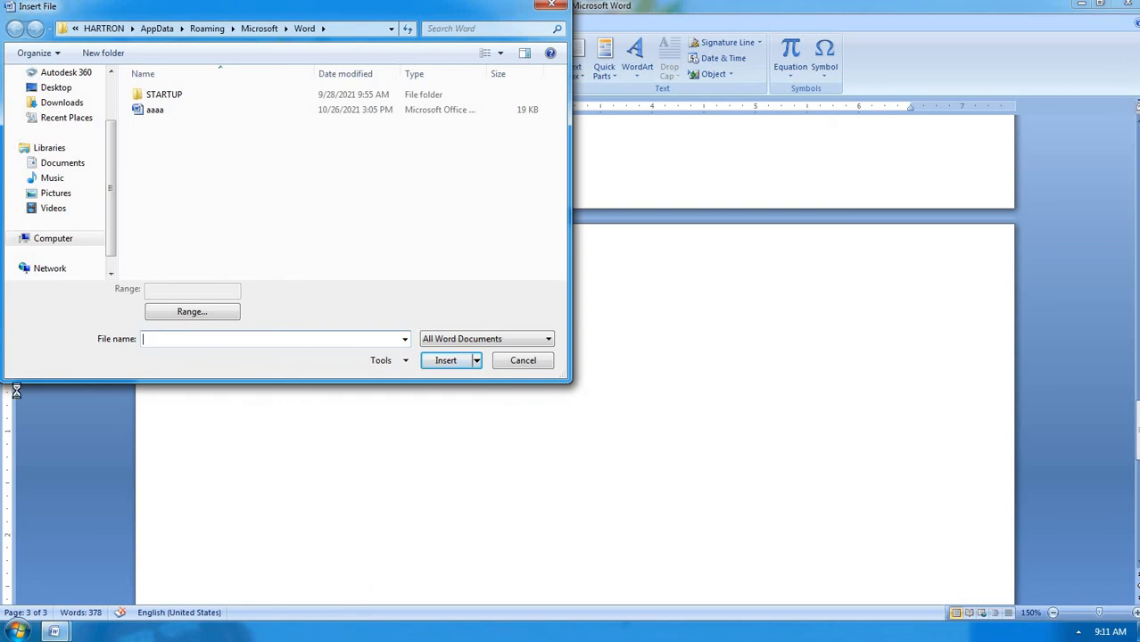
left_click(77, 171)
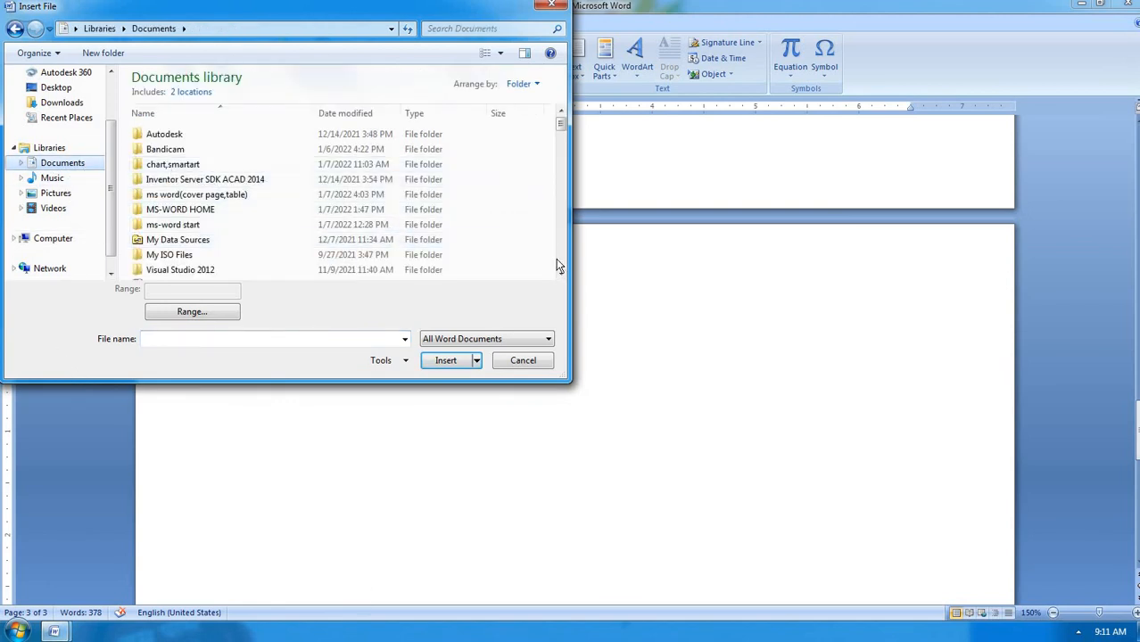
scroll(557, 271, "down", 2)
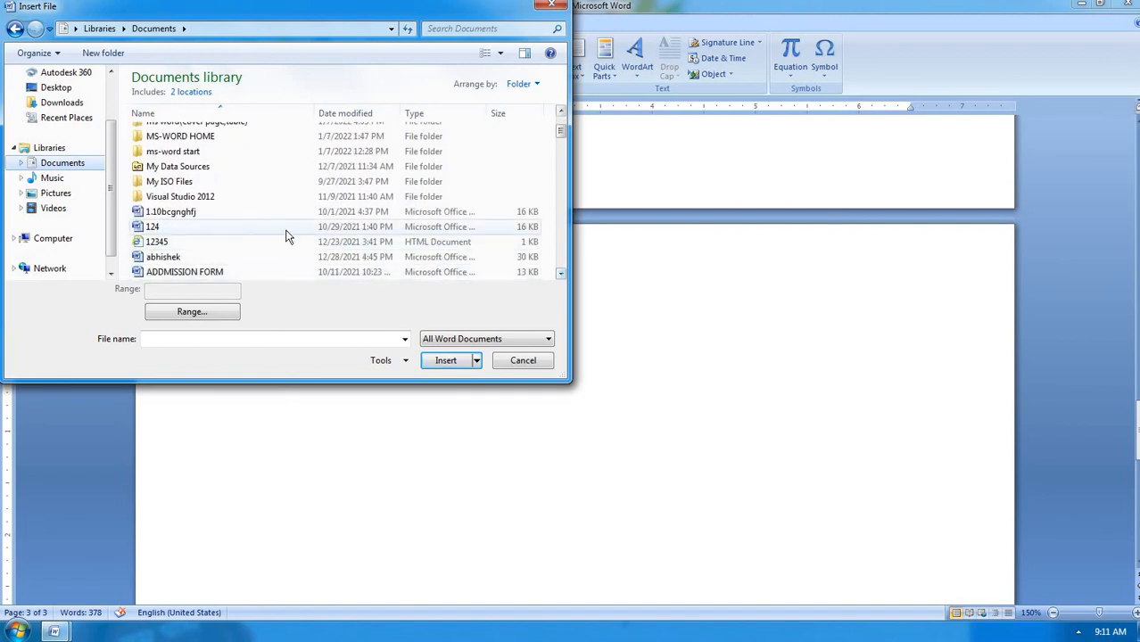
left_click(179, 256)
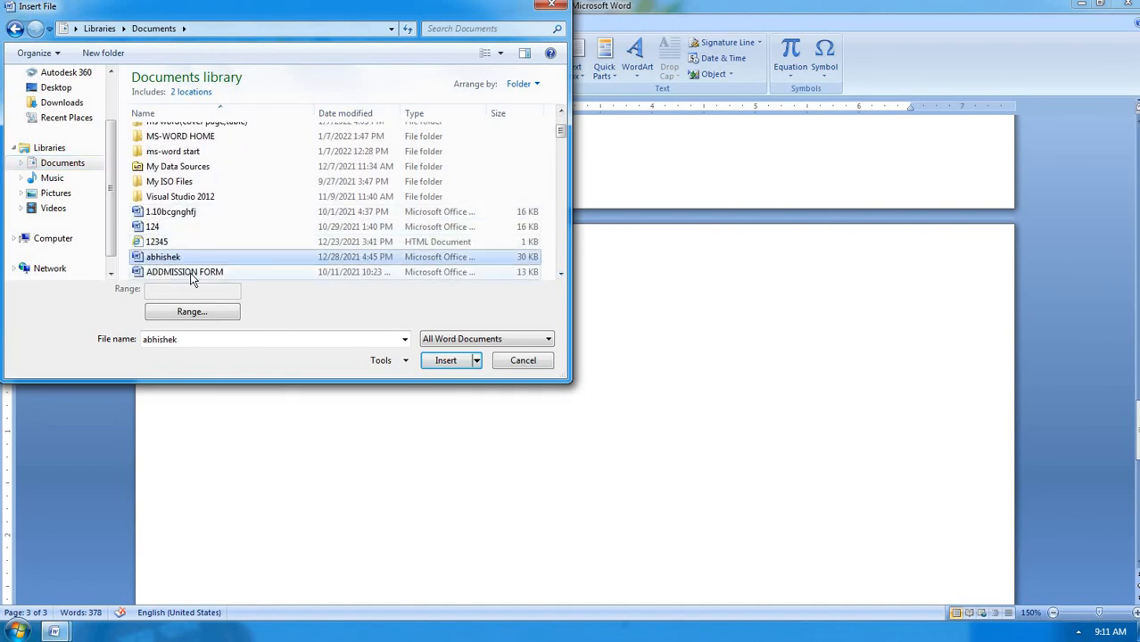
left_click(189, 276)
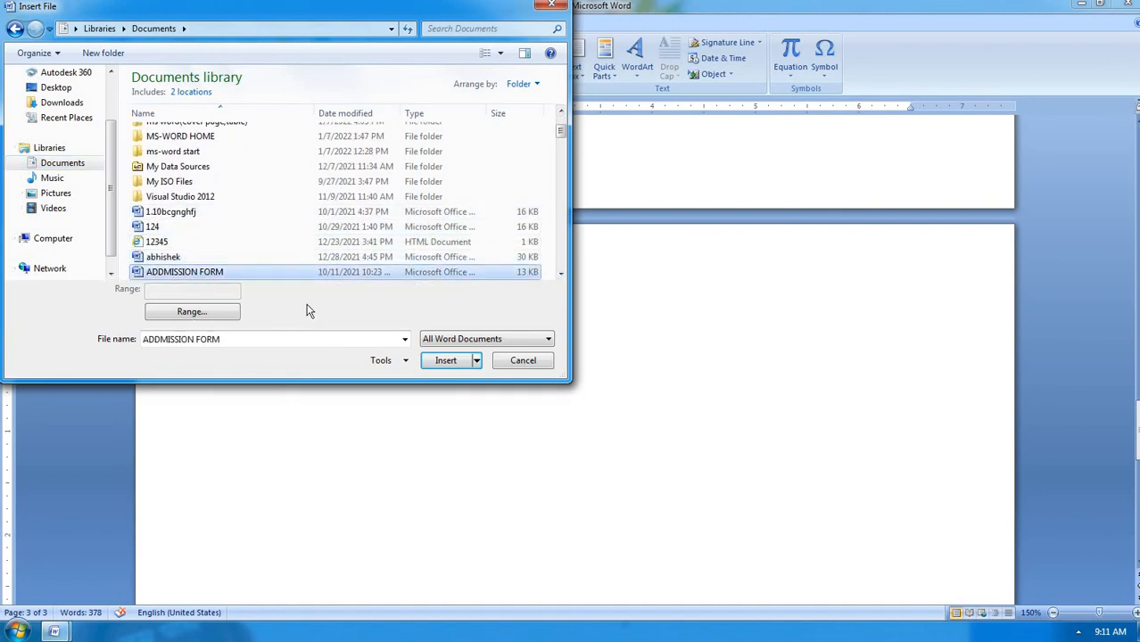
left_click(446, 361)
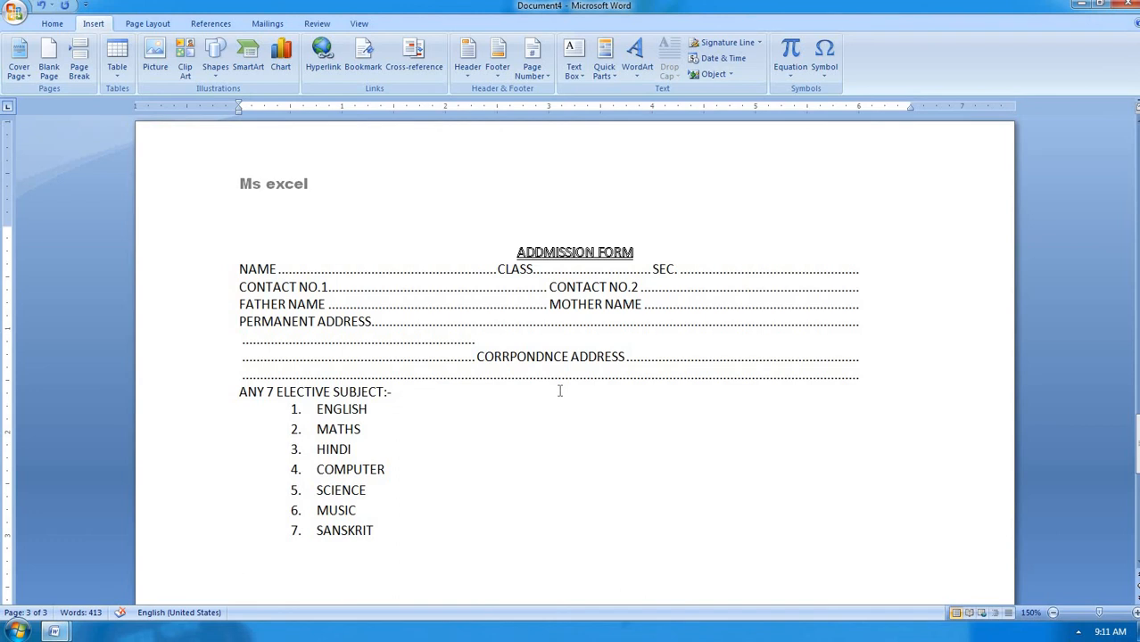
scroll(559, 390, "down", 1)
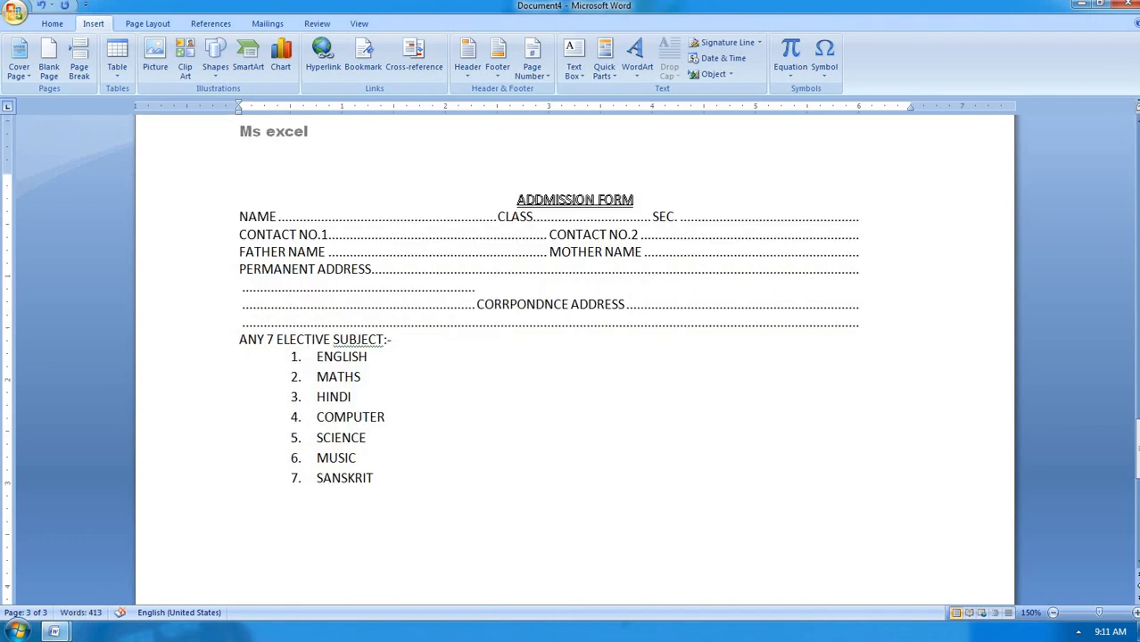
Insert the built-in Pythagorean Theorem equation a² + b² = c² below the elective subjects
left_click(790, 69)
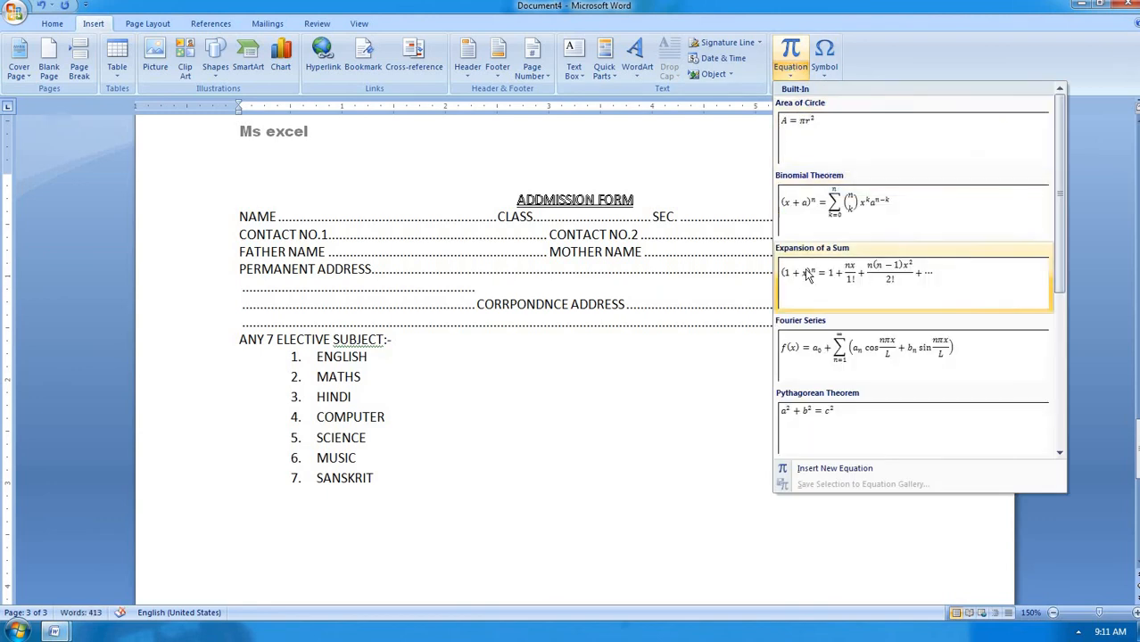
left_click(802, 431)
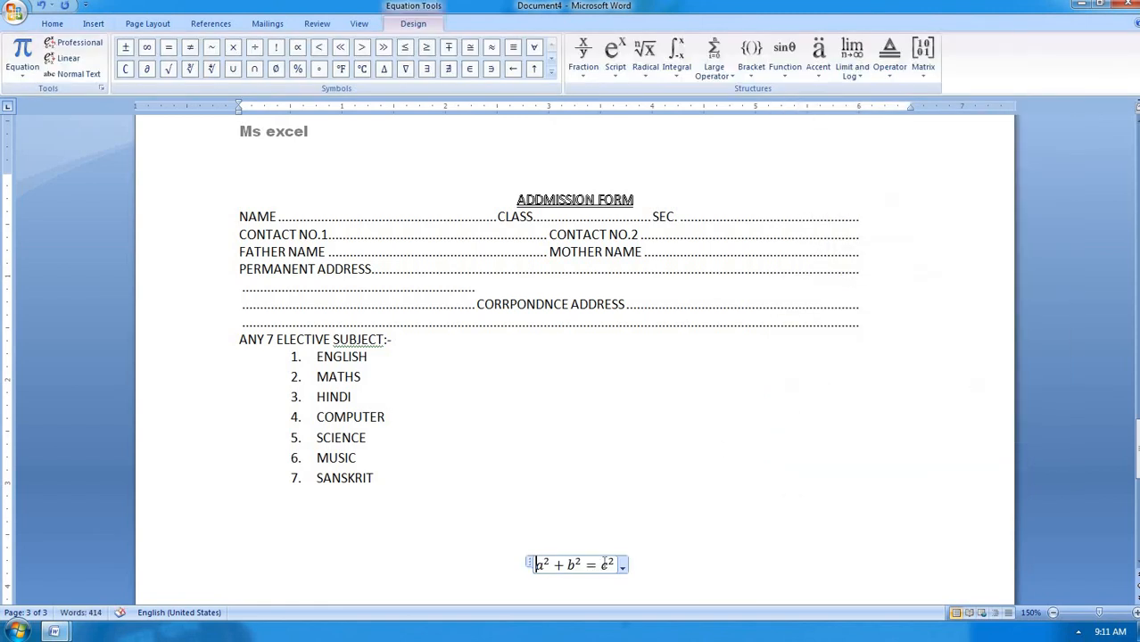
left_click(651, 558)
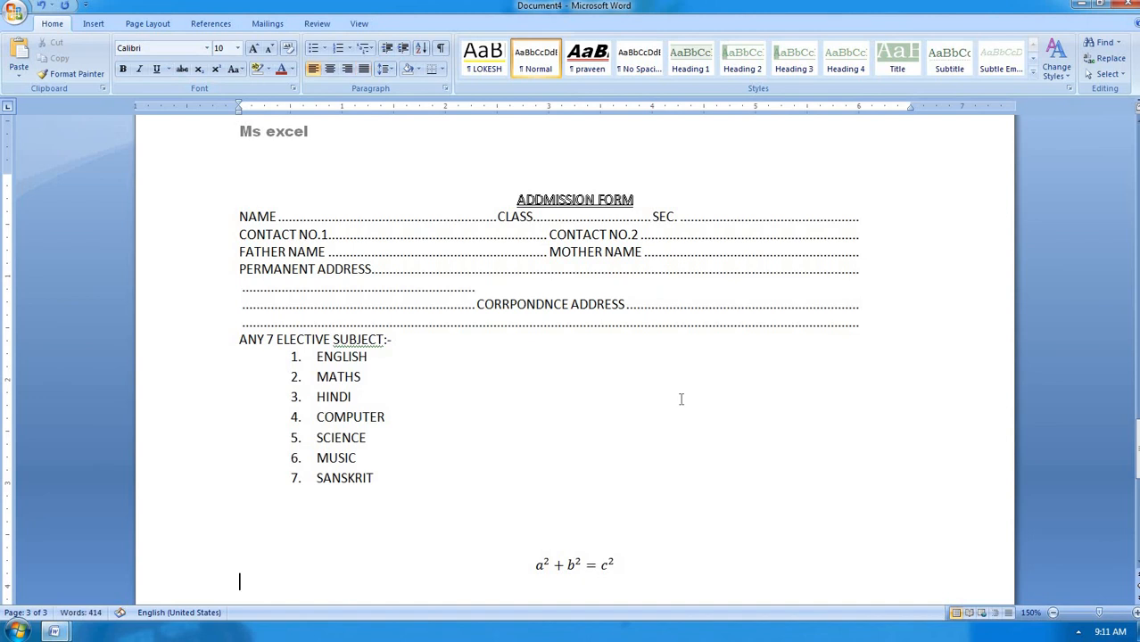
scroll(624, 424, "down", 2)
scroll(624, 425, "down", 1)
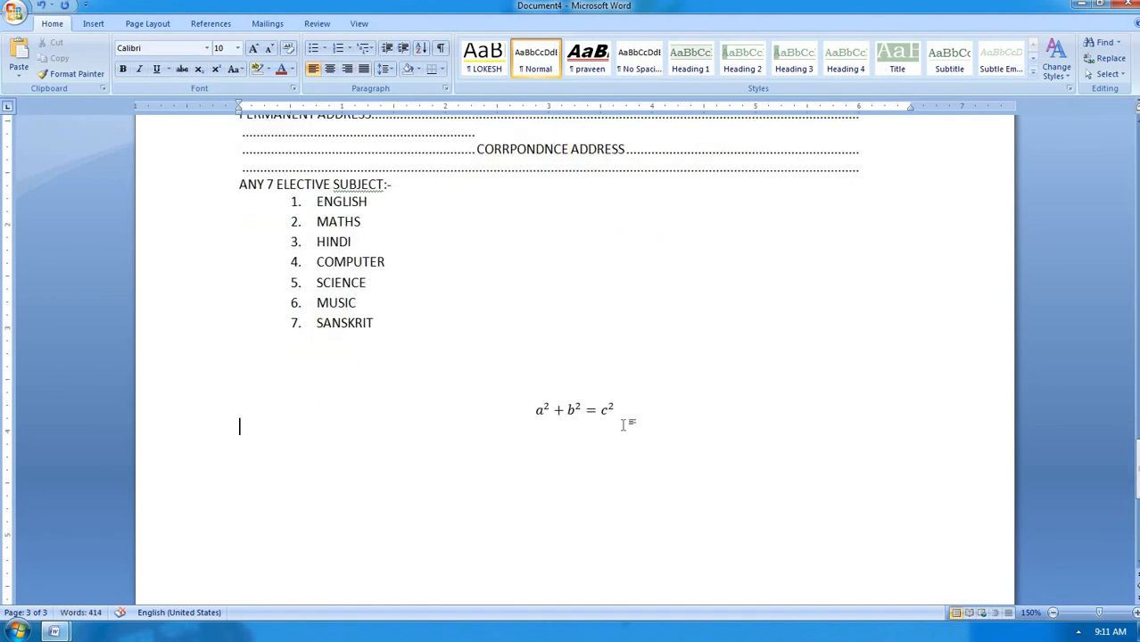
key("alt")
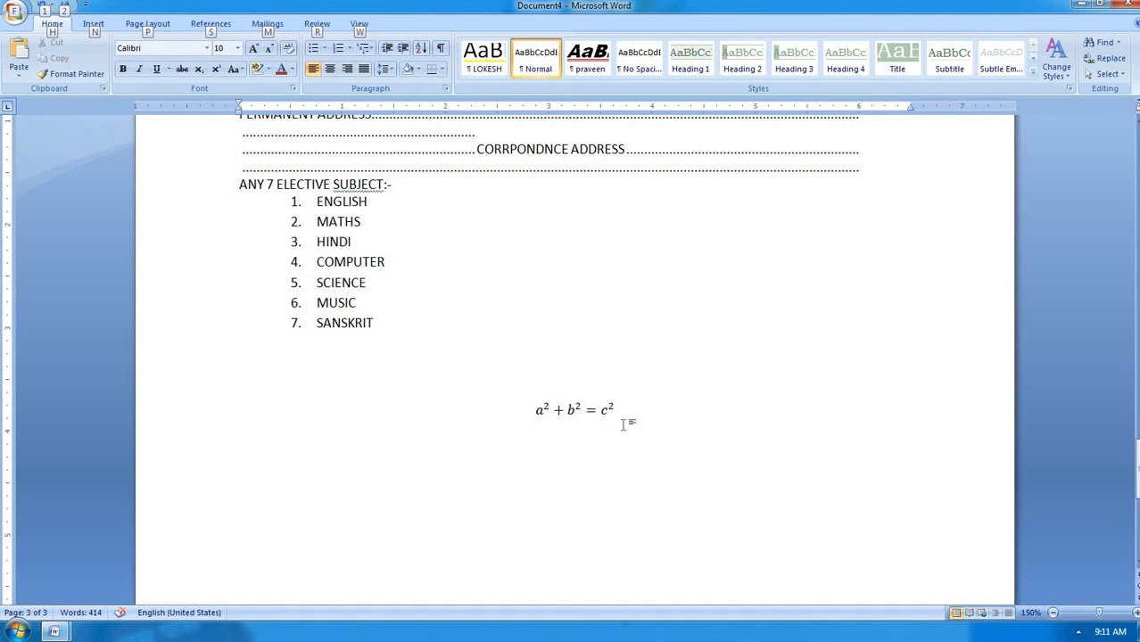
Create a new equation with Alt+= containing ab followed by the symbols √, ∅, ° and ∃
key("alt+equal")
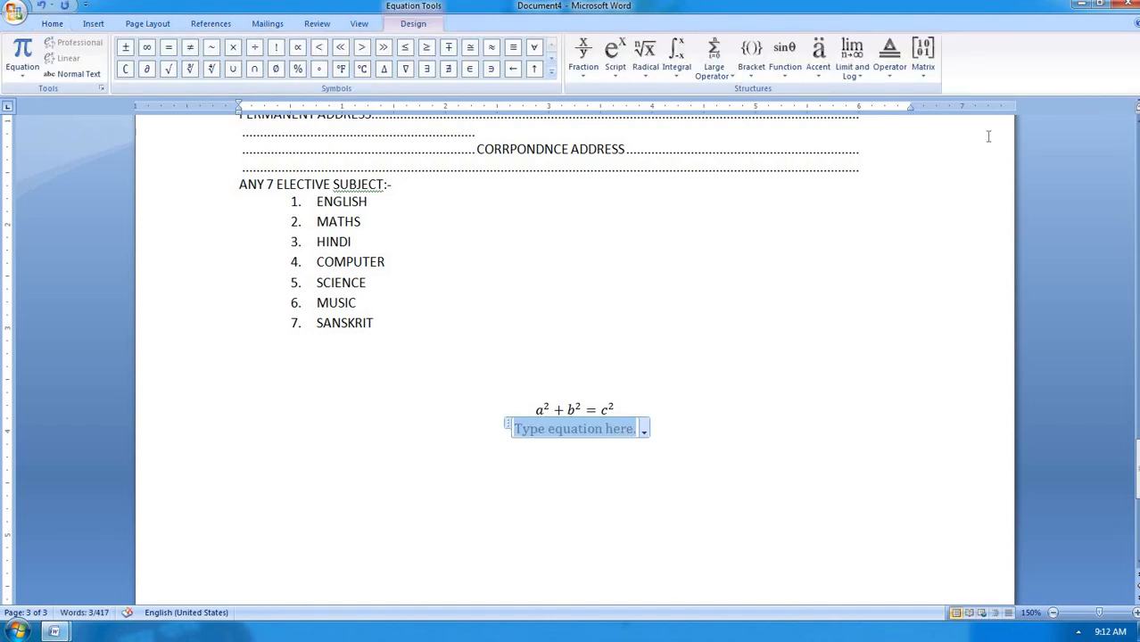
type("ab")
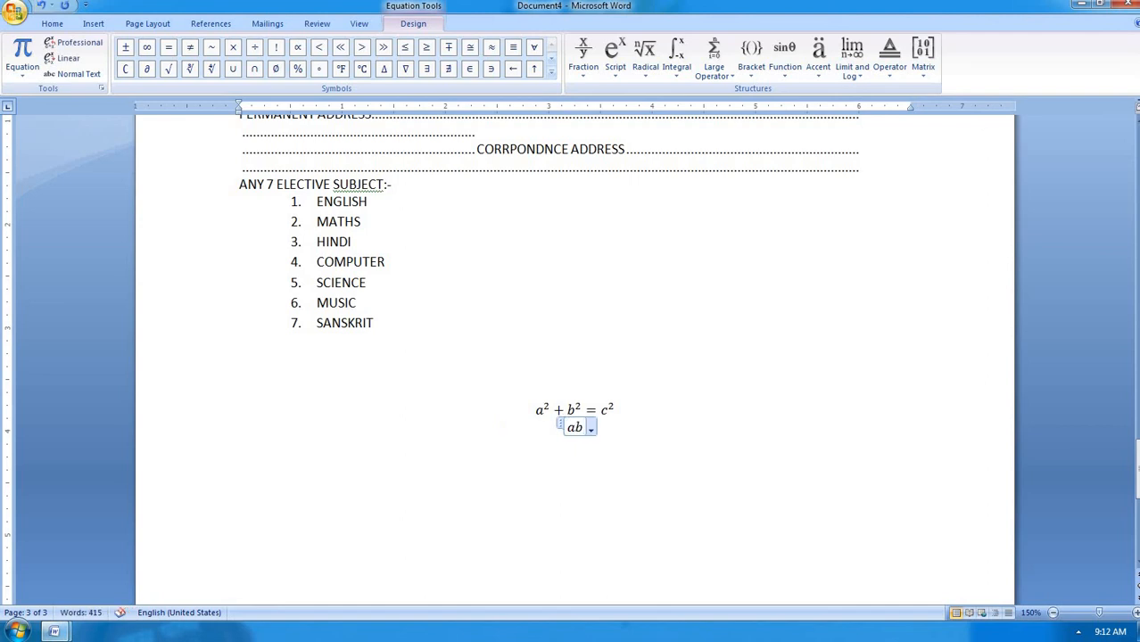
left_click(170, 71)
scroll(345, 247, "up", 11)
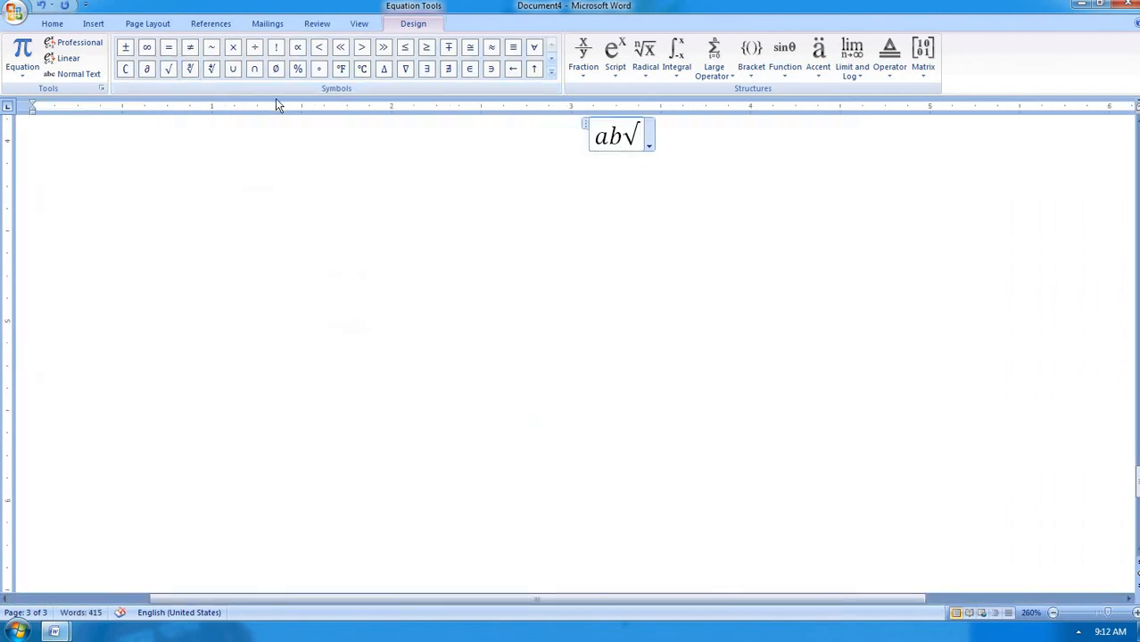
scroll(311, 164, "up", 5)
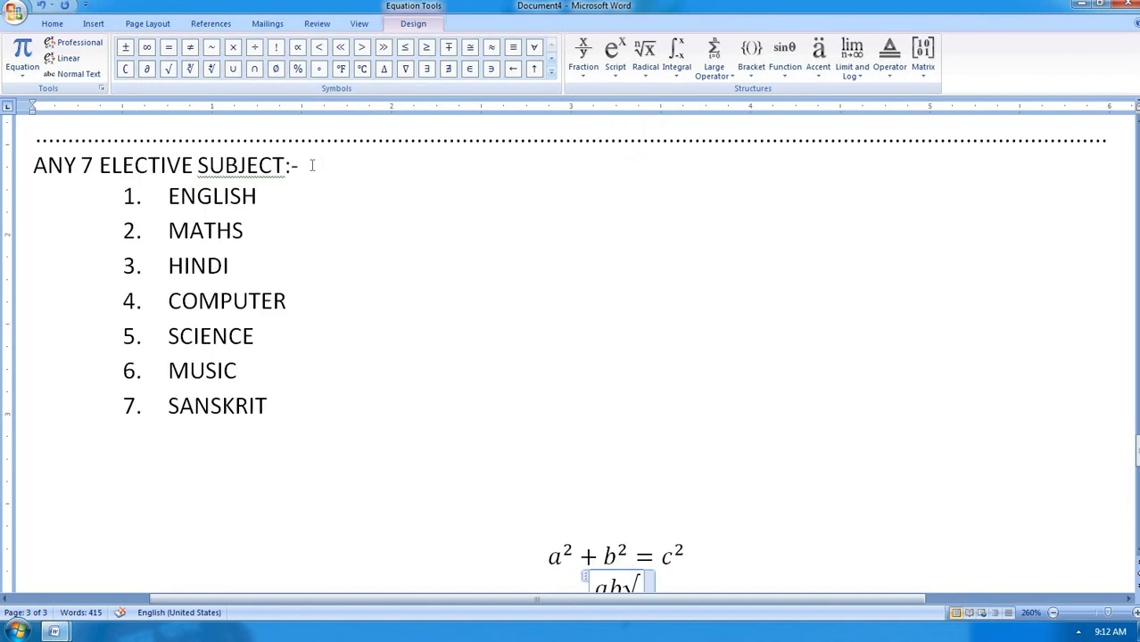
scroll(361, 237, "down", 1)
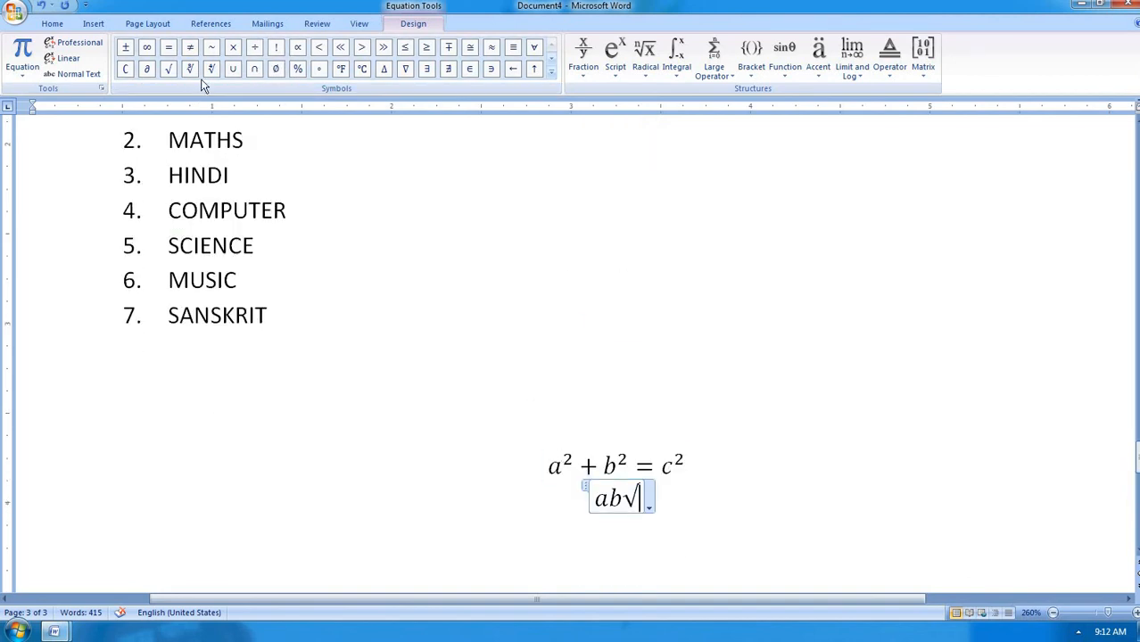
left_click(276, 69)
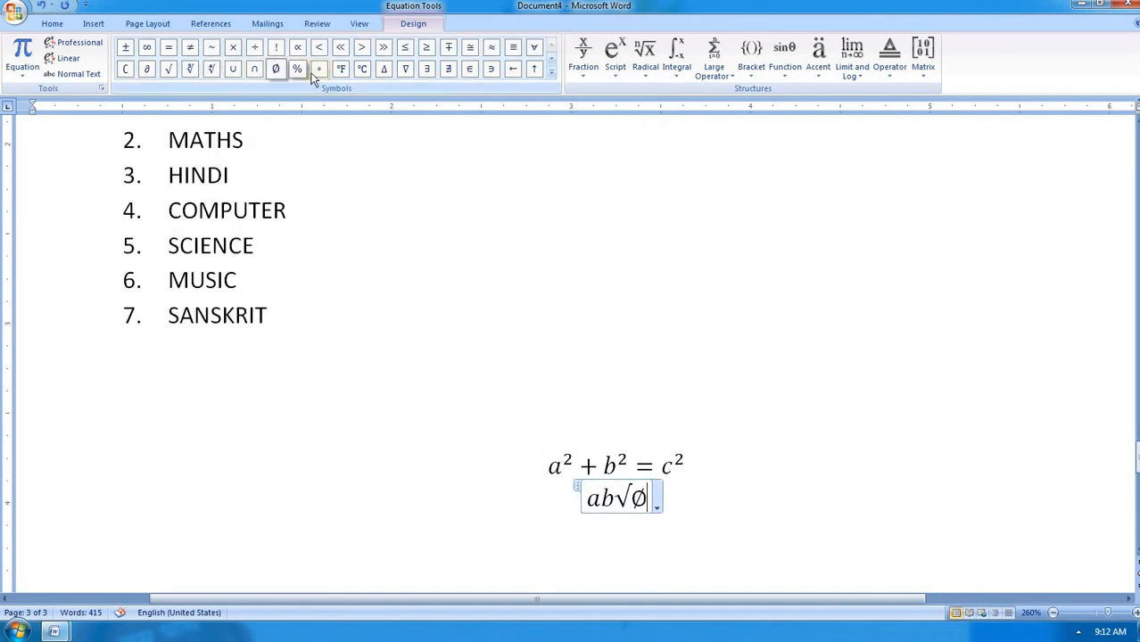
left_click(318, 69)
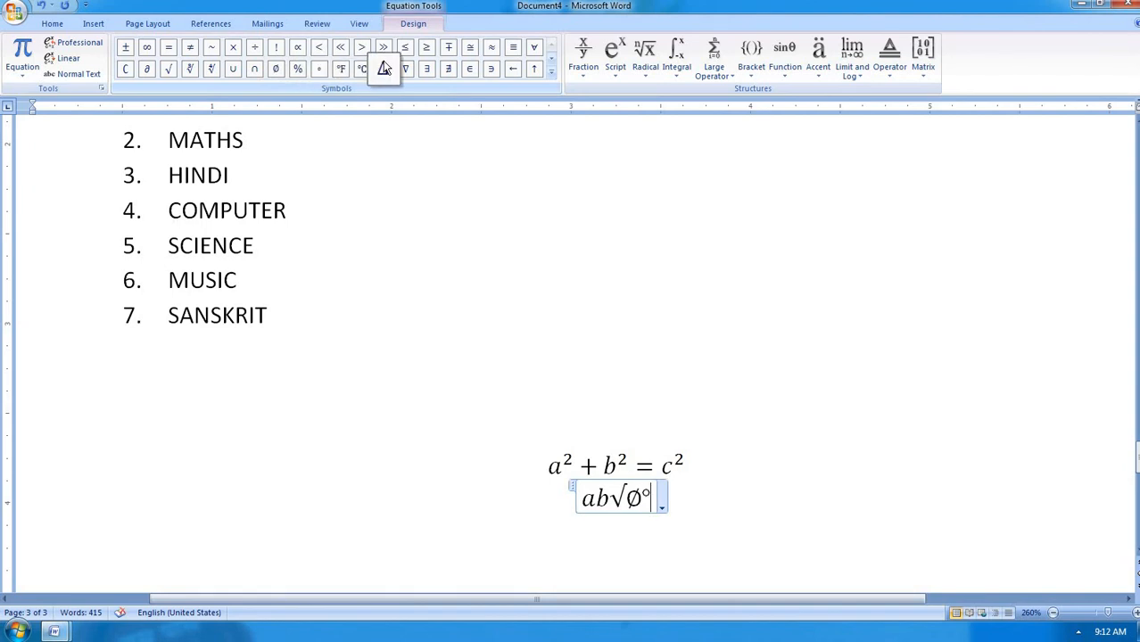
left_click(426, 71)
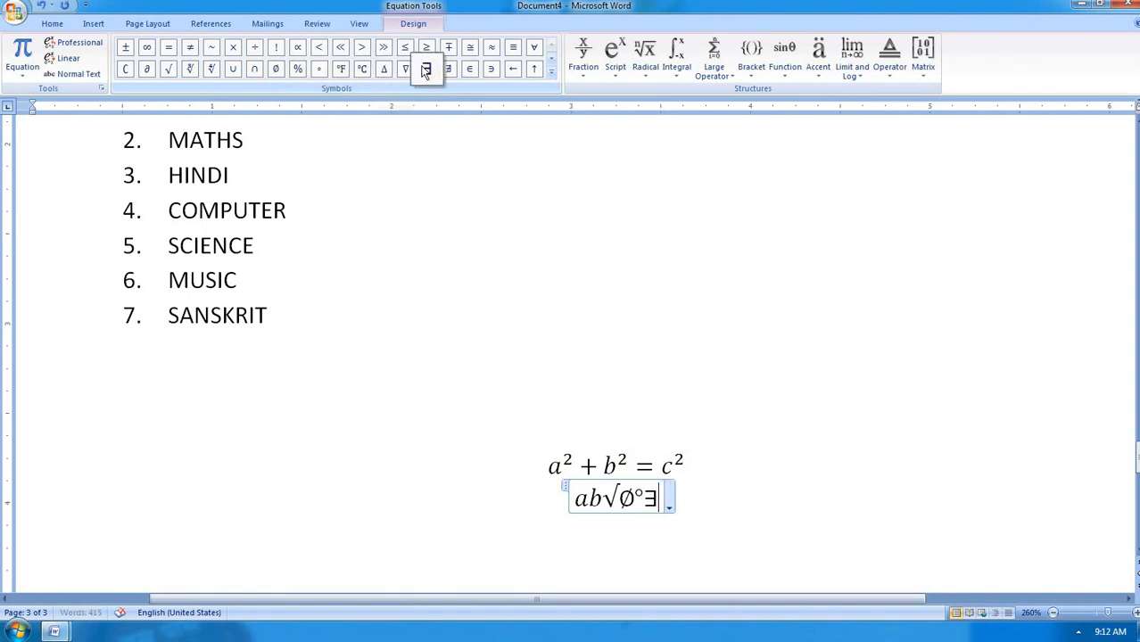
Append a skewed fraction 2/4 after the ∃ symbol
left_click(584, 67)
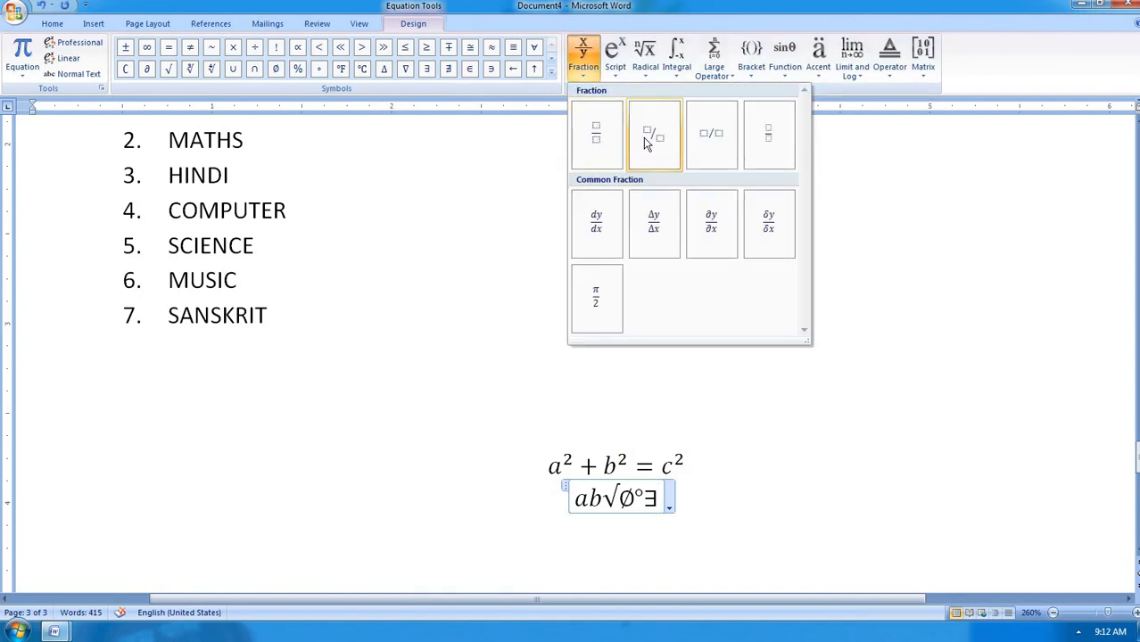
left_click(646, 144)
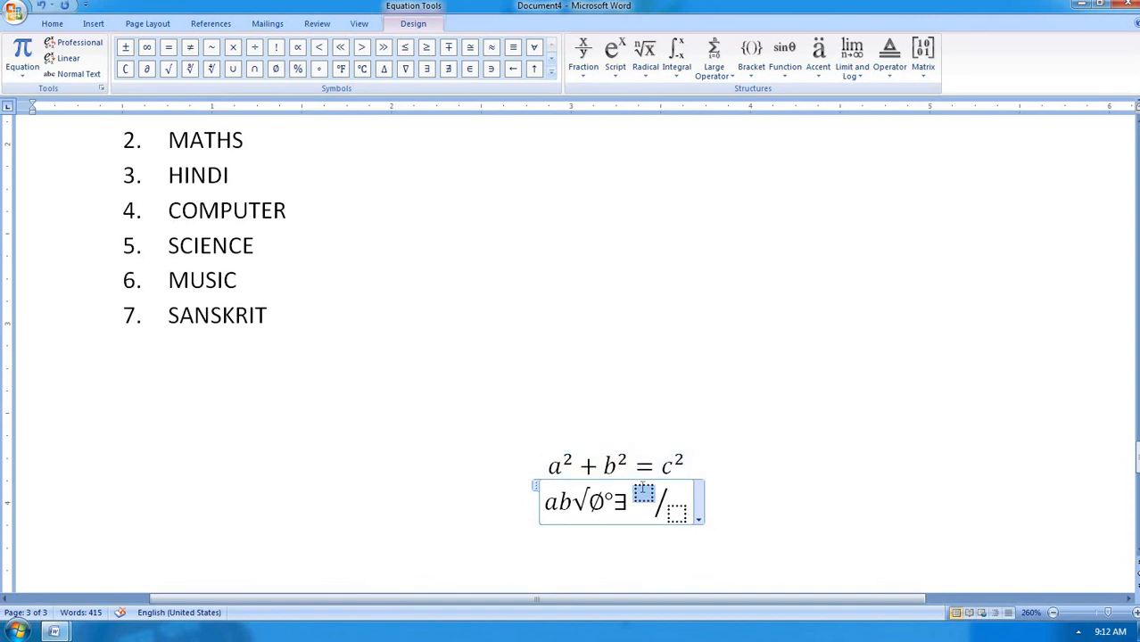
type("2")
left_click(672, 509)
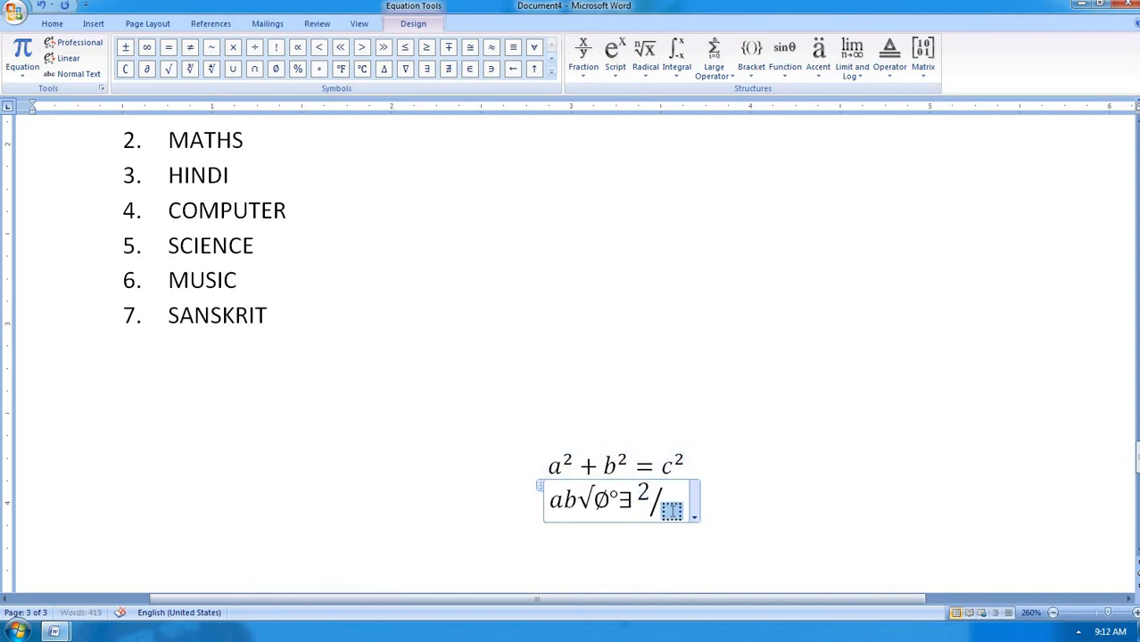
type("4")
left_click(678, 488)
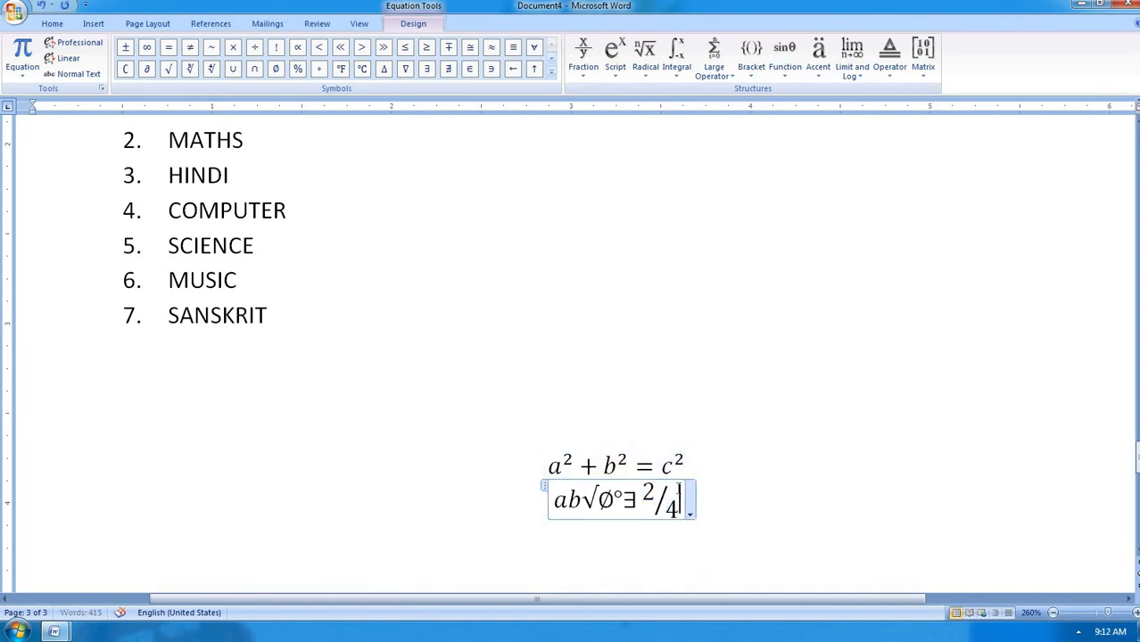
Add a subscript-superscript structure with base a + b, superscript 2 and subscript 4
left_click(615, 73)
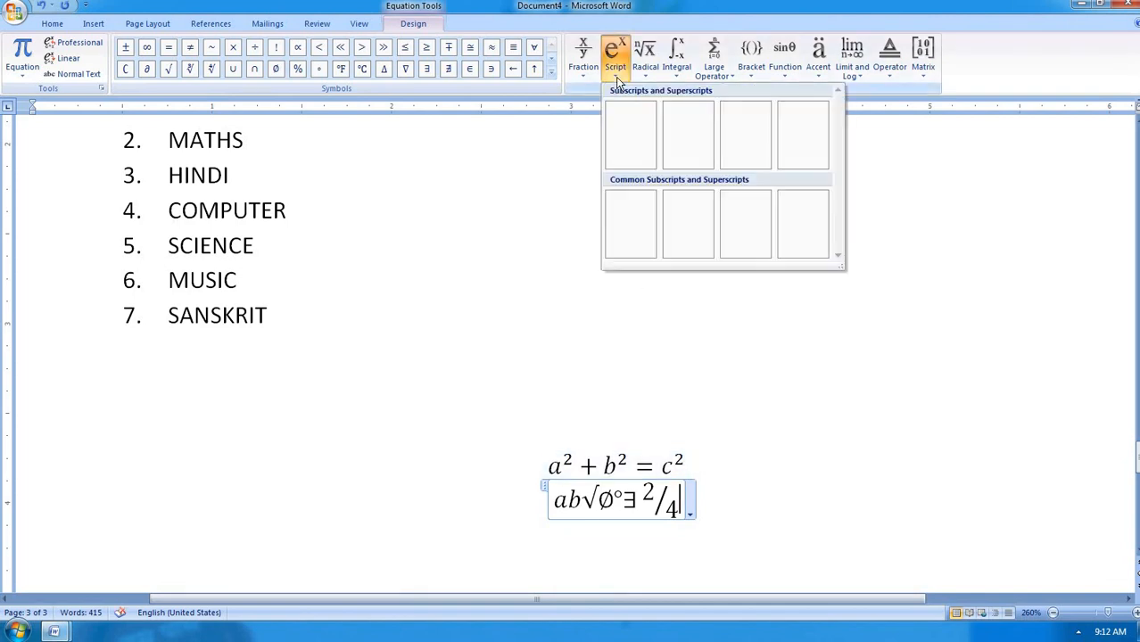
left_click(744, 146)
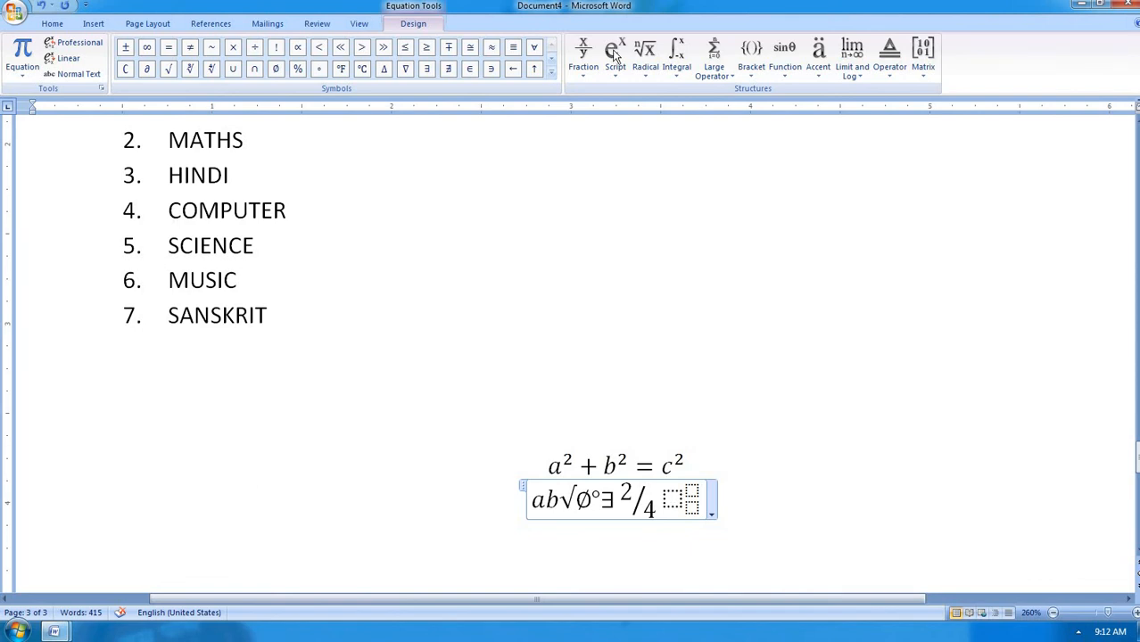
left_click(672, 496)
type("a + b")
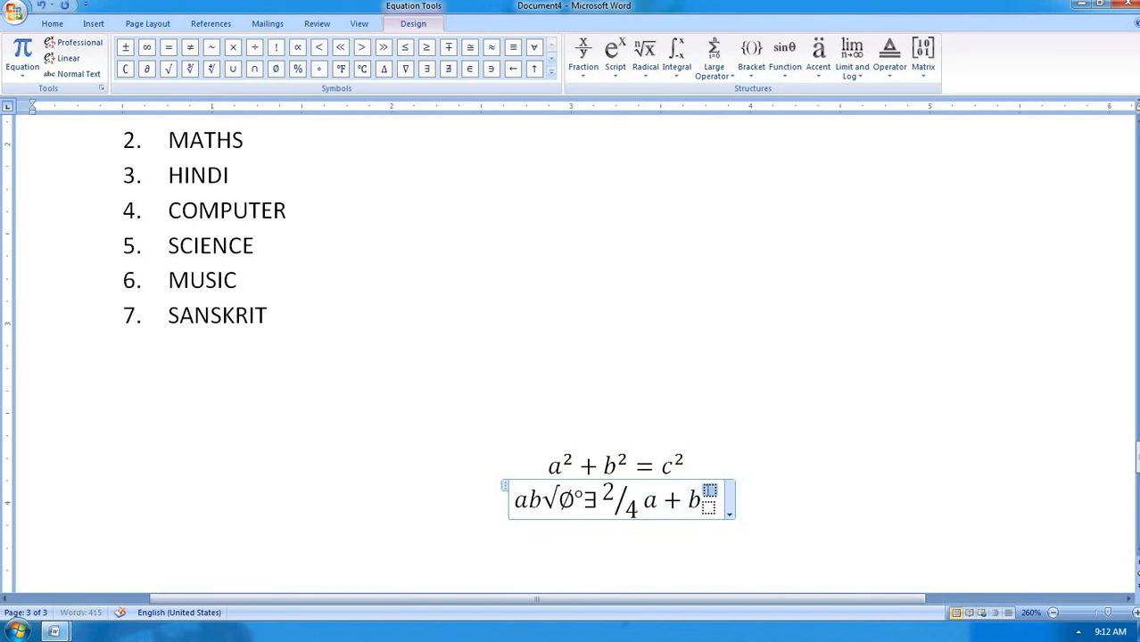
left_click(707, 491)
type("2")
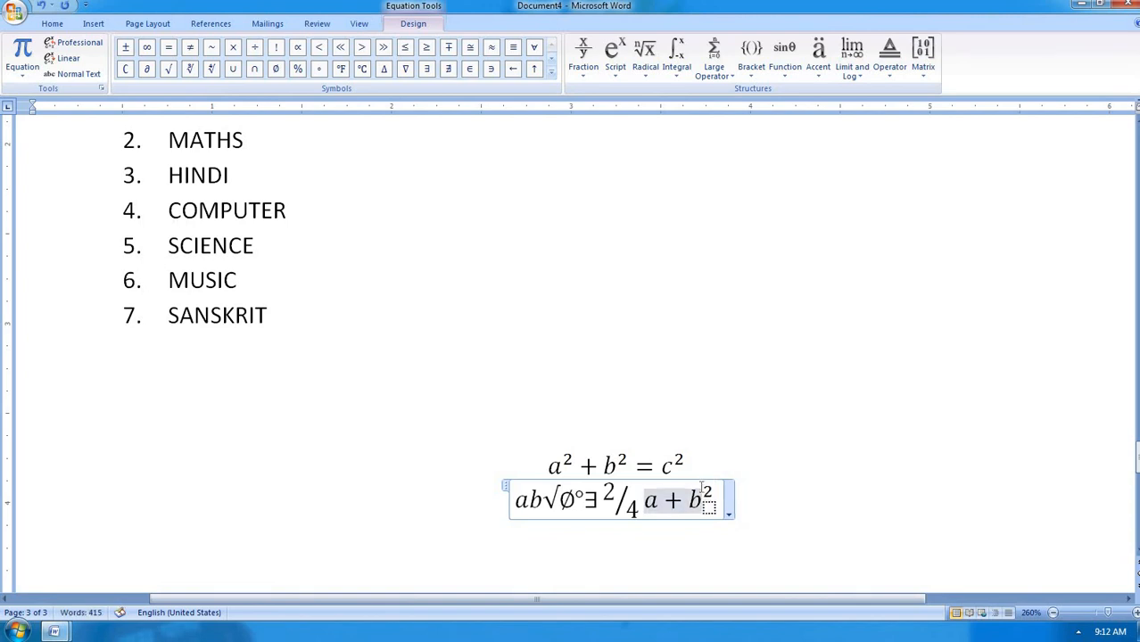
key("Down")
type("4")
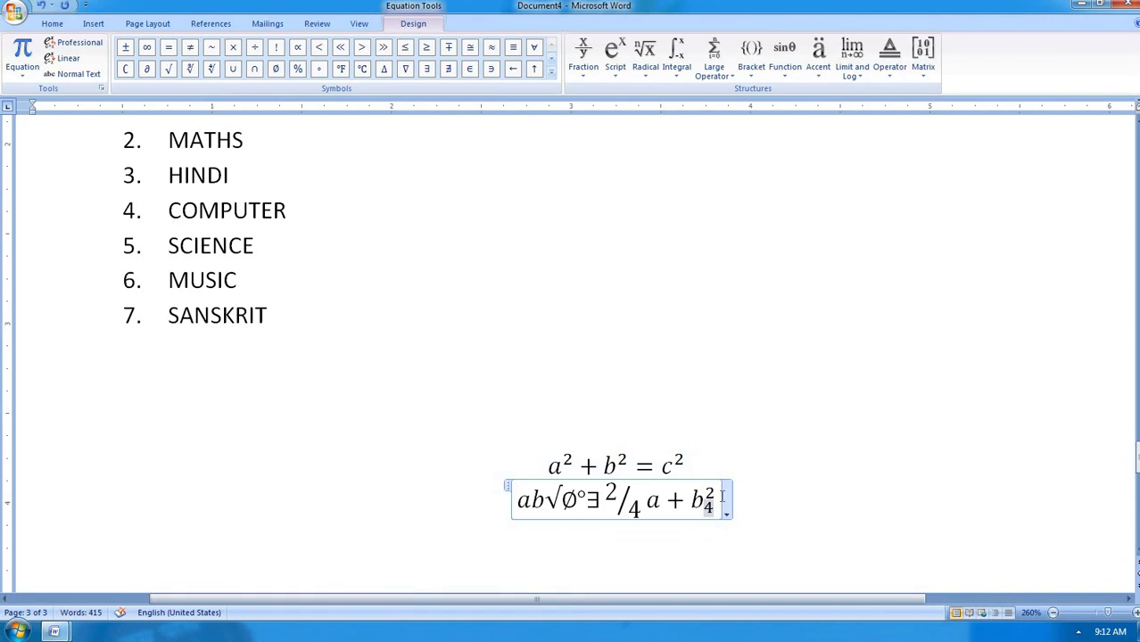
key("Right")
Add a square root with degree containing 34567
left_click(650, 71)
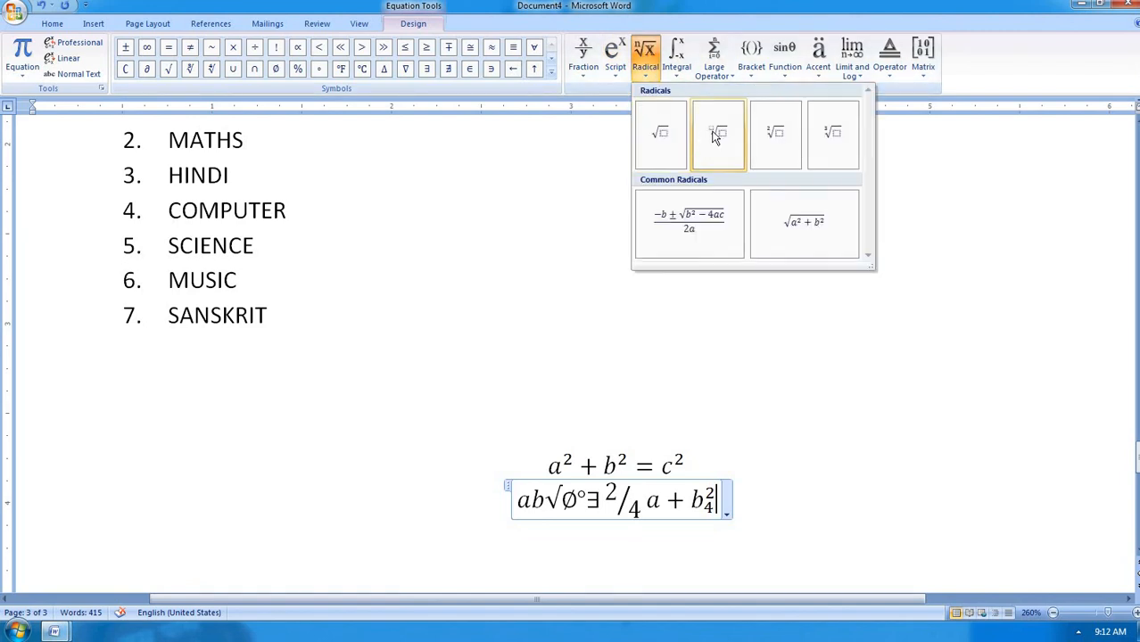
left_click(776, 134)
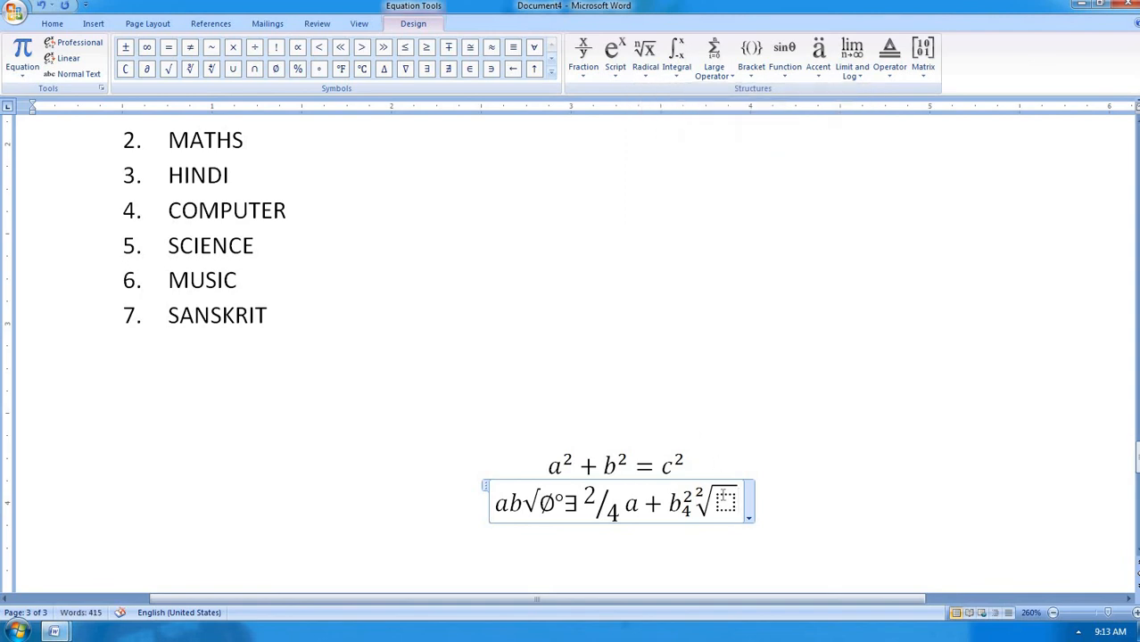
left_click(725, 499)
type("34567")
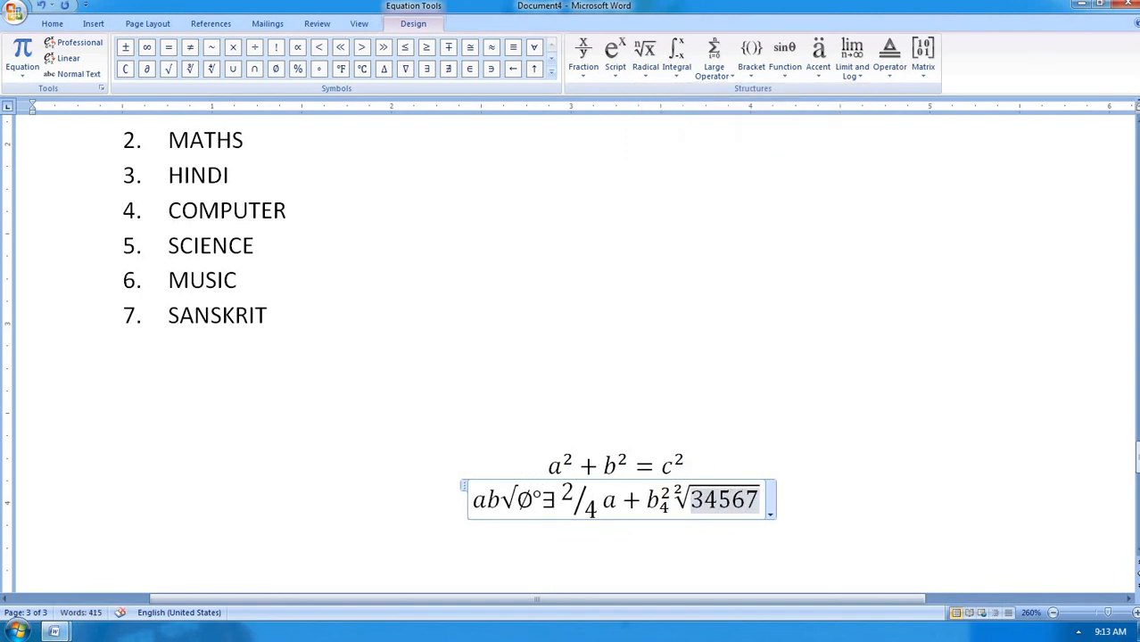
left_click(750, 80)
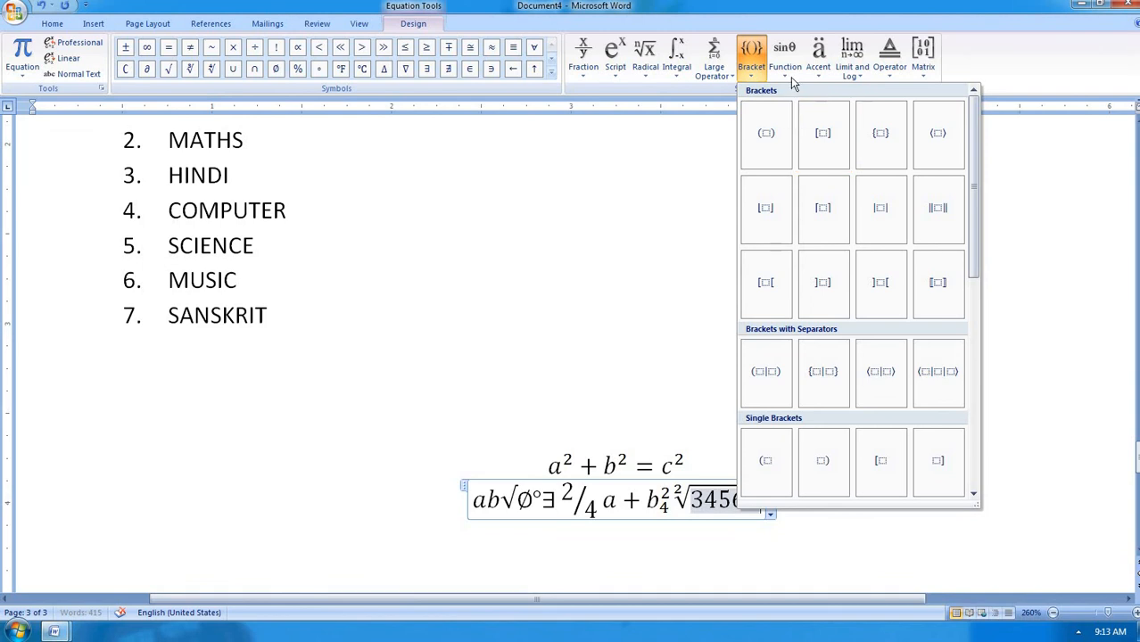
left_click(787, 72)
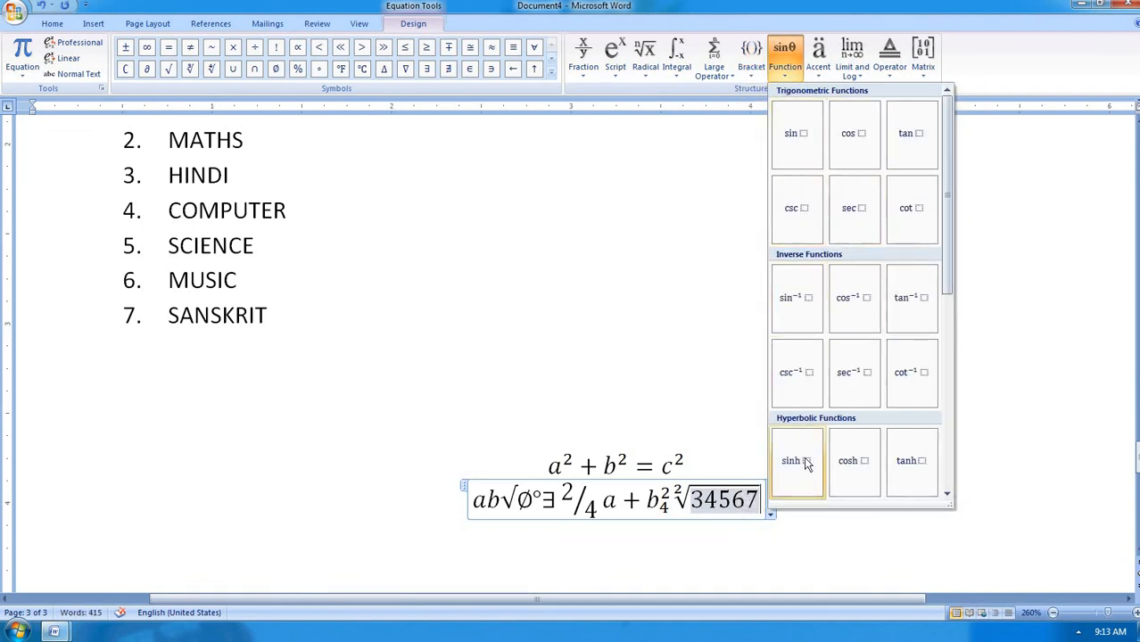
left_click(825, 76)
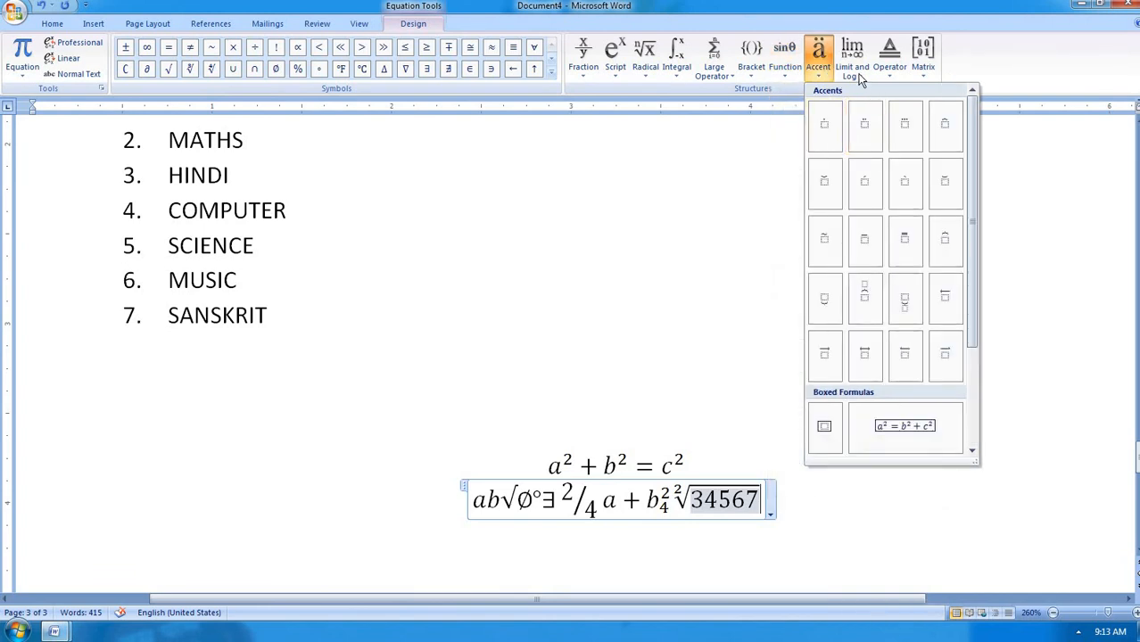
left_click(859, 77)
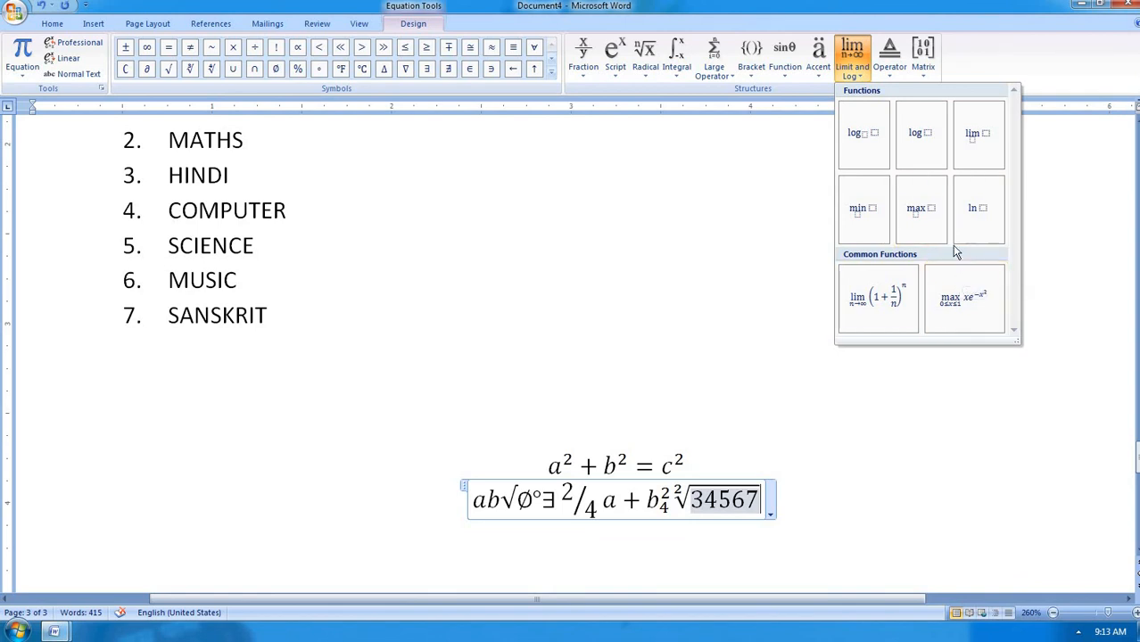
left_click(928, 76)
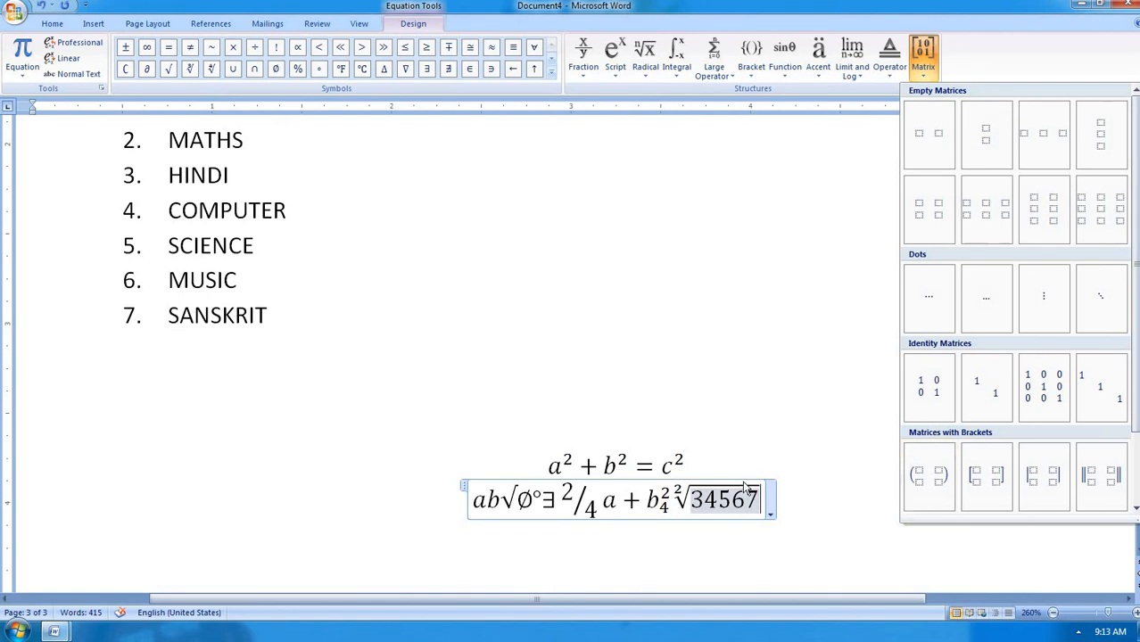
left_click(763, 502)
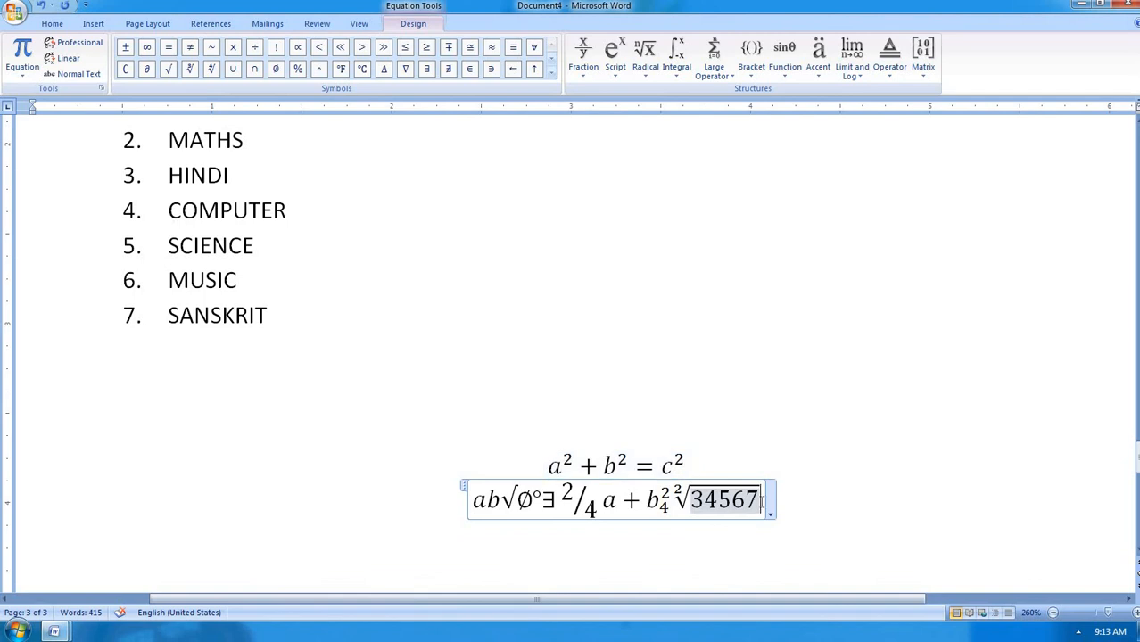
Insert the ¶, ∞ and ® symbols after 34567 using the More Symbols picker
left_click(92, 24)
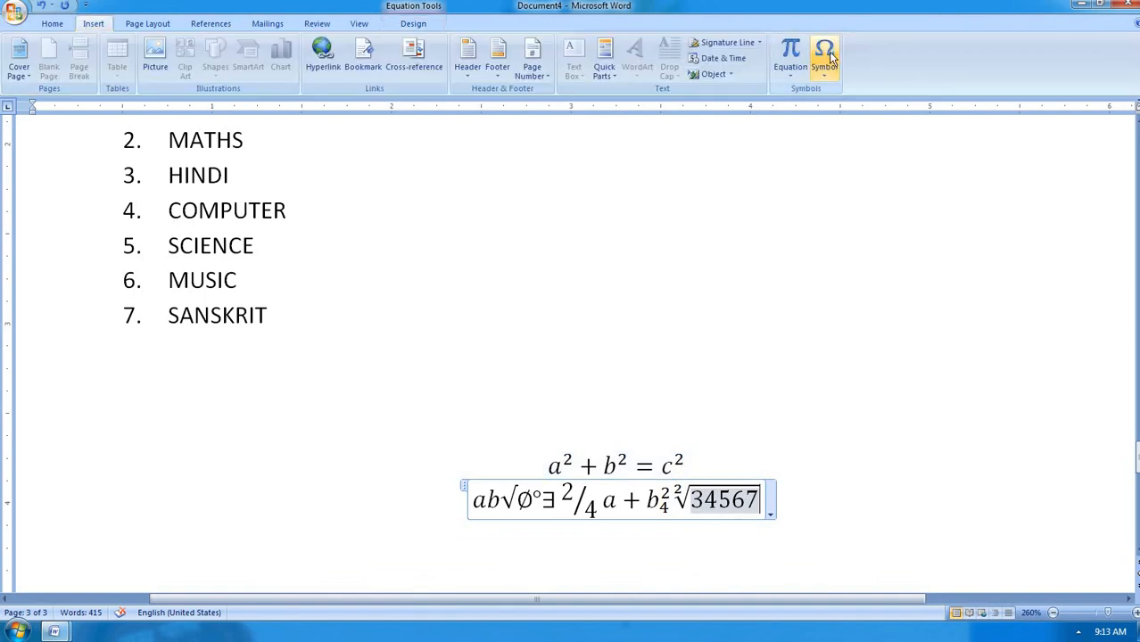
left_click(821, 81)
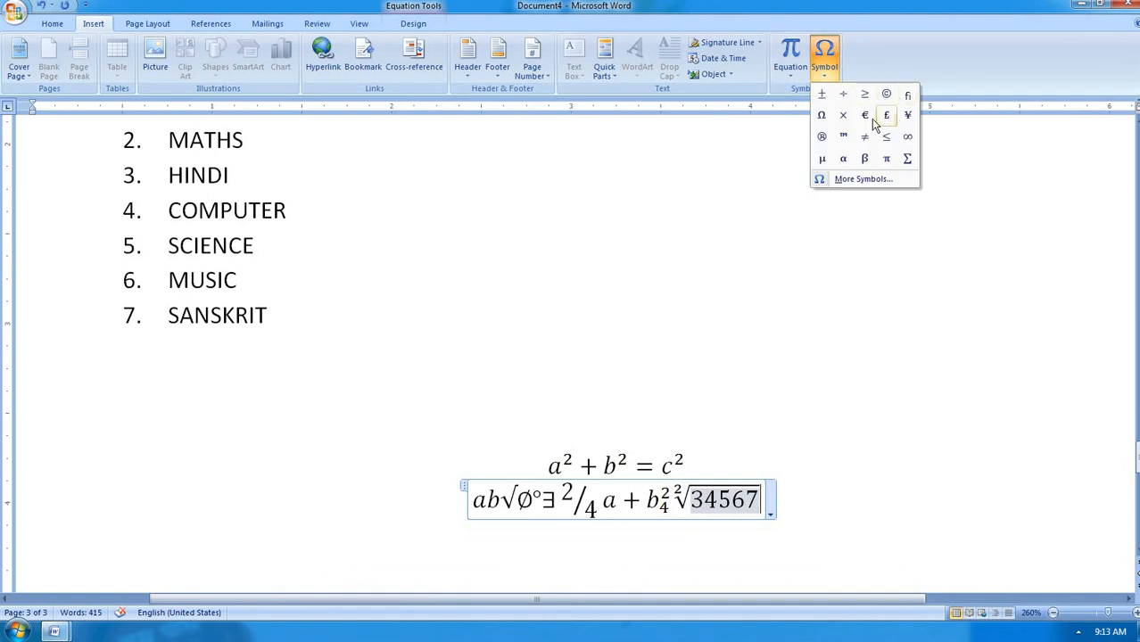
left_click(856, 182)
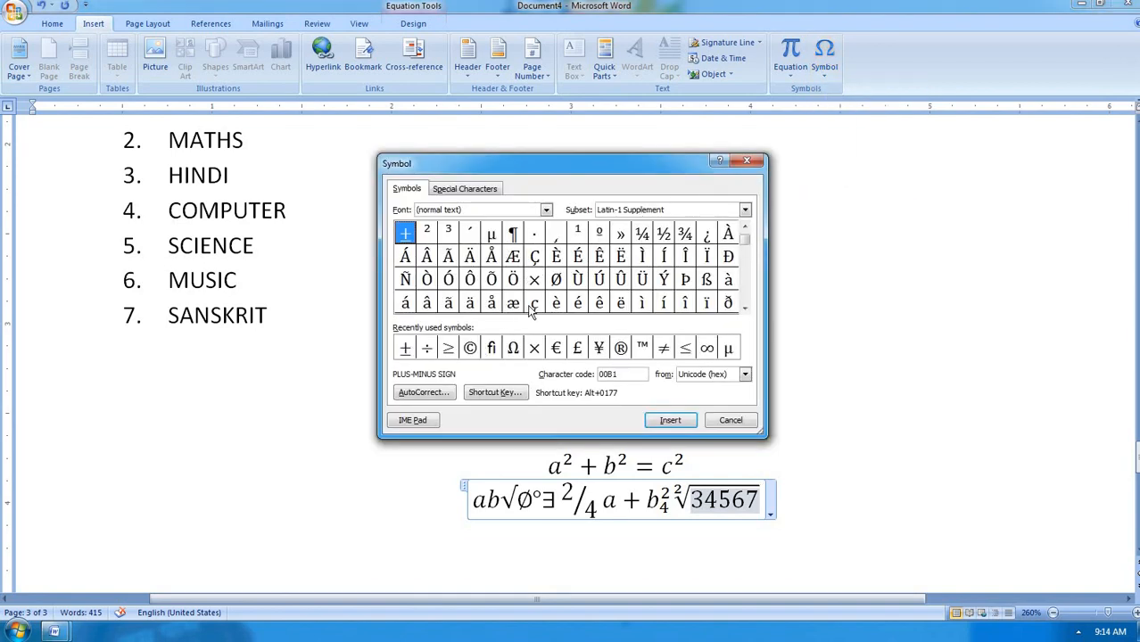
left_click(514, 237)
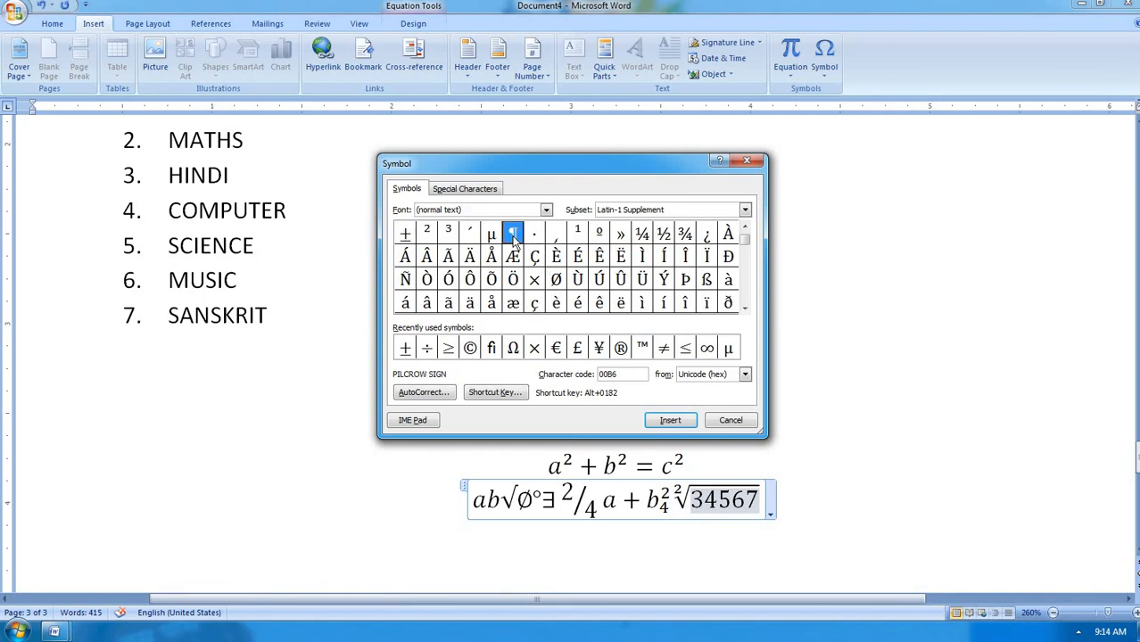
left_click(669, 421)
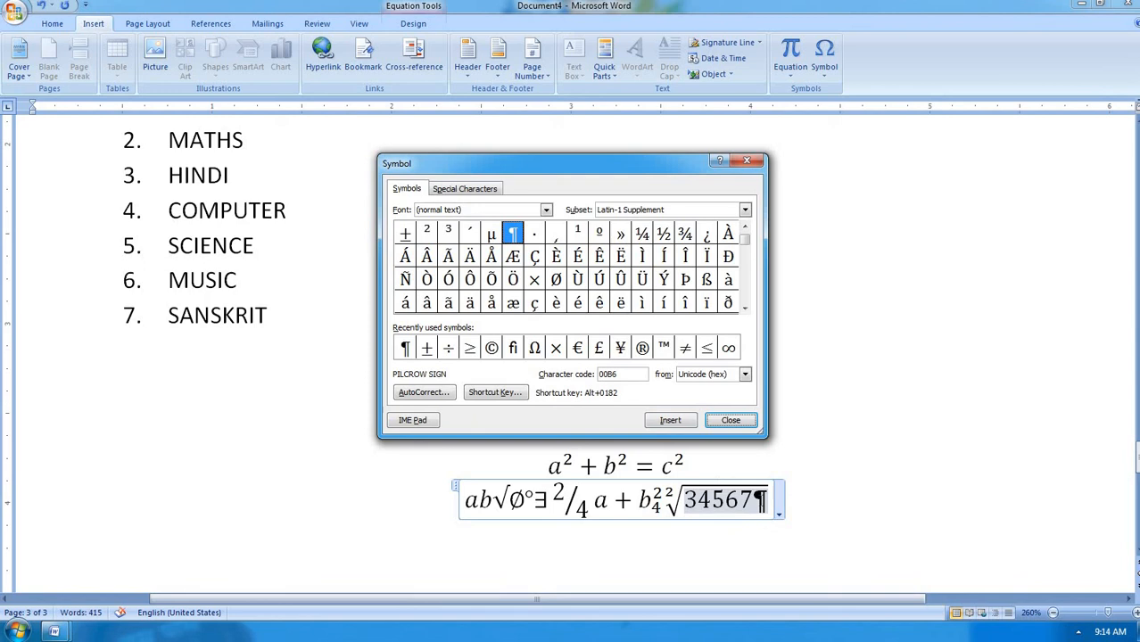
left_click(726, 350)
left_click(672, 422)
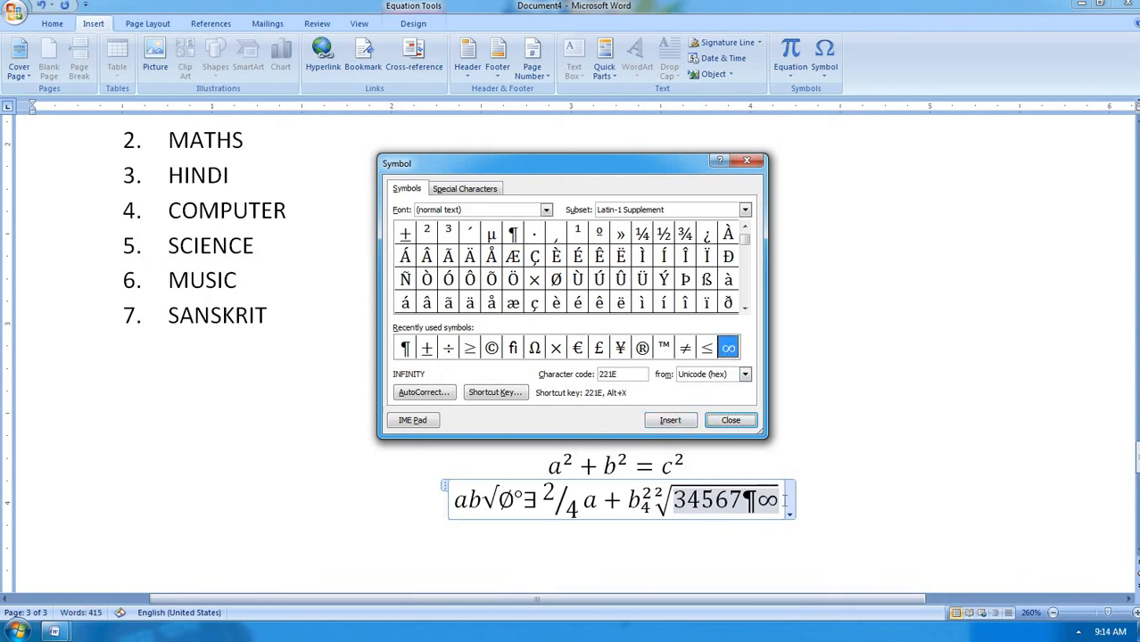
left_click(642, 348)
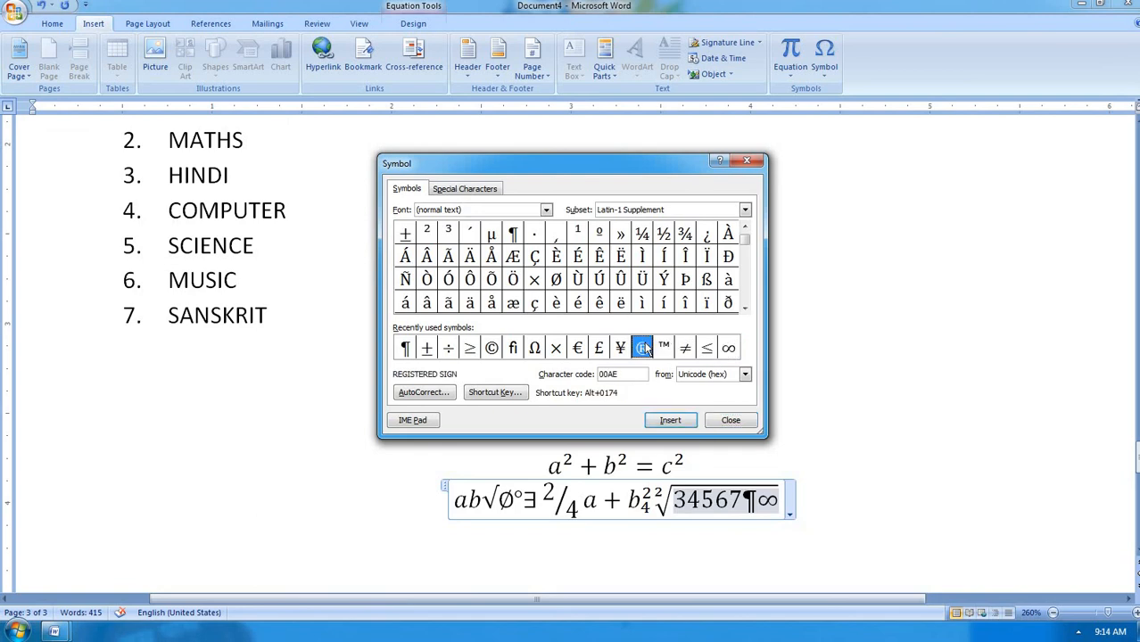
left_click(673, 419)
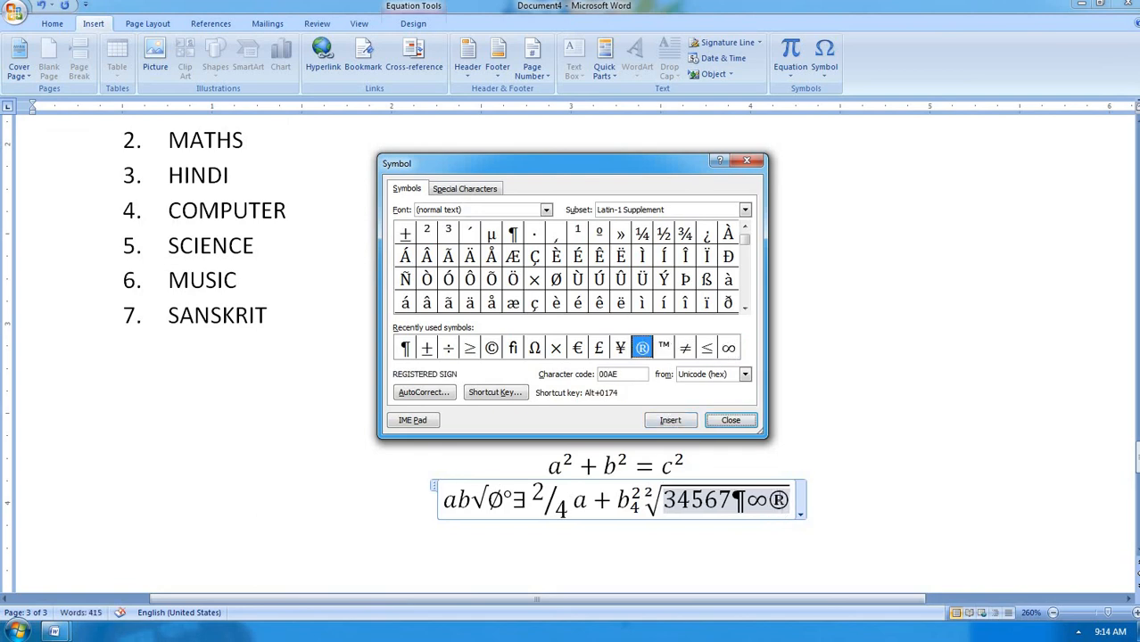
left_click(752, 425)
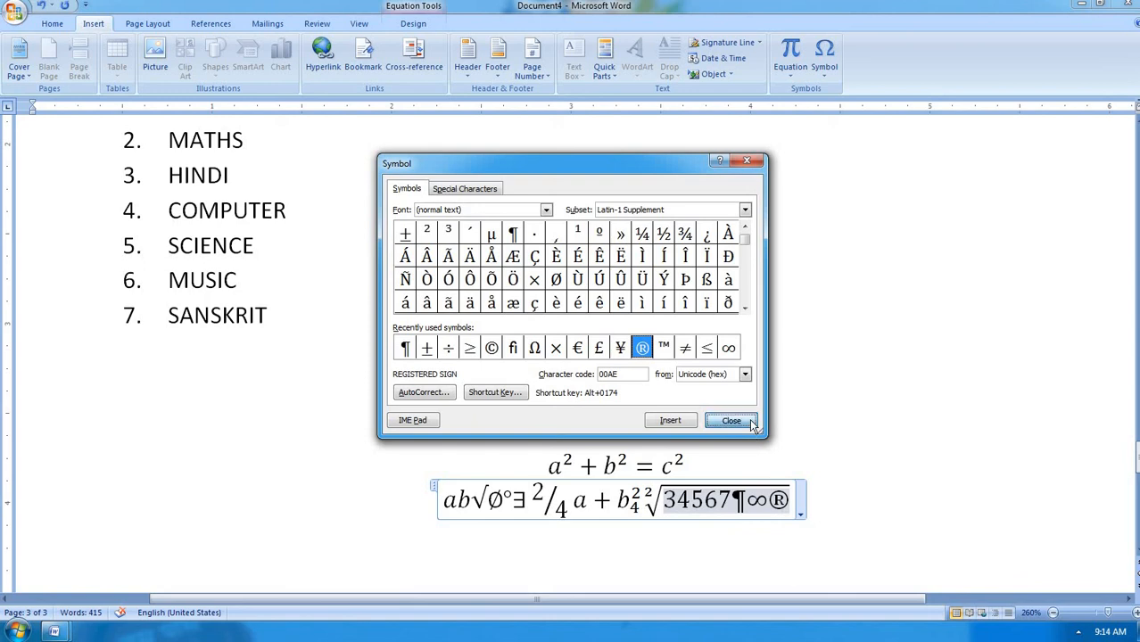